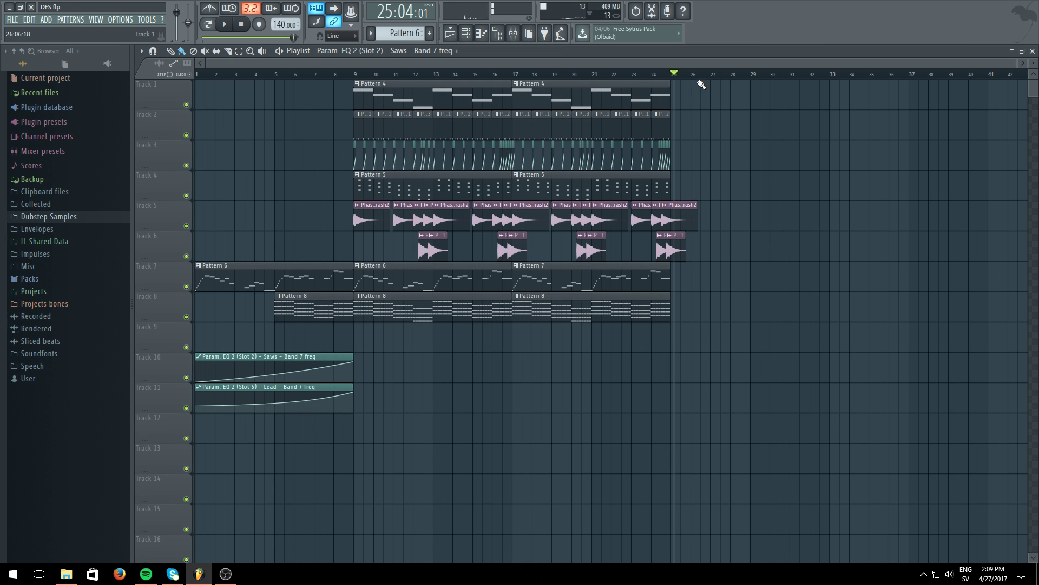
Try a further Pattern 4 clip at bar 25 on Track 1 with a brief playback, and remove the clip
scroll(744, 176, "down", 3)
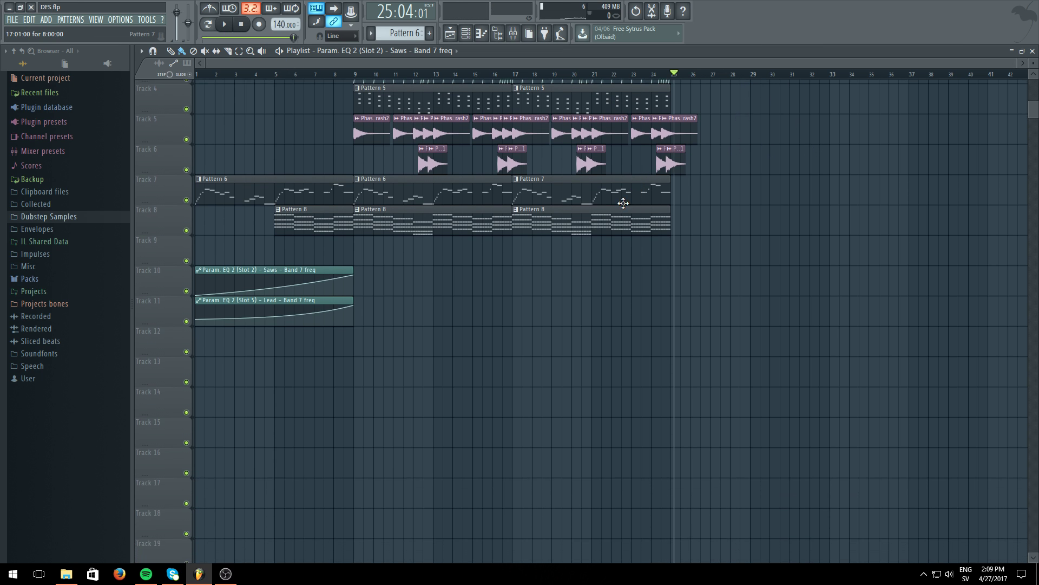
scroll(542, 212, "up", 3)
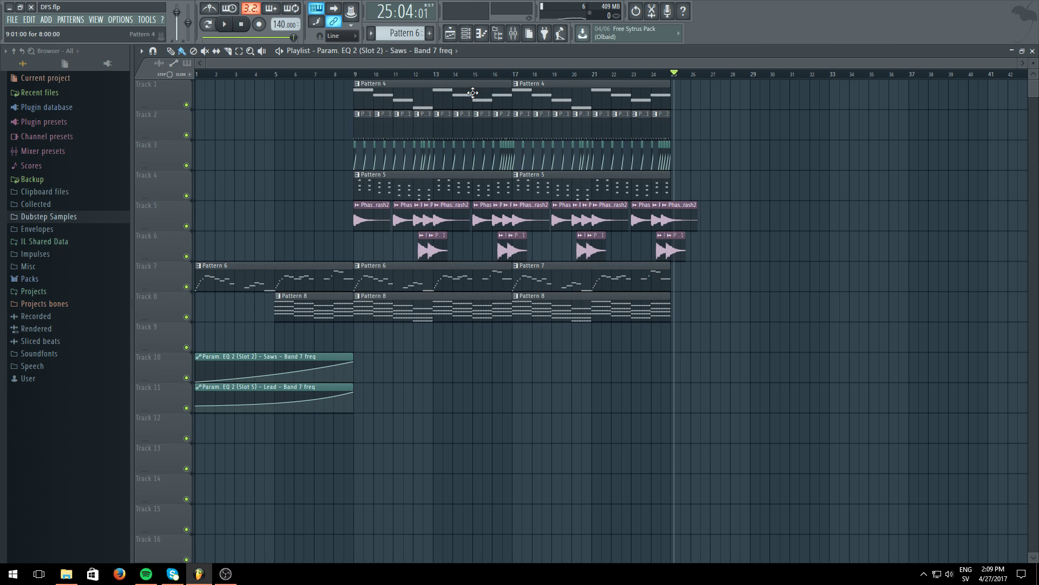
left_click_drag(734, 102, 714, 105)
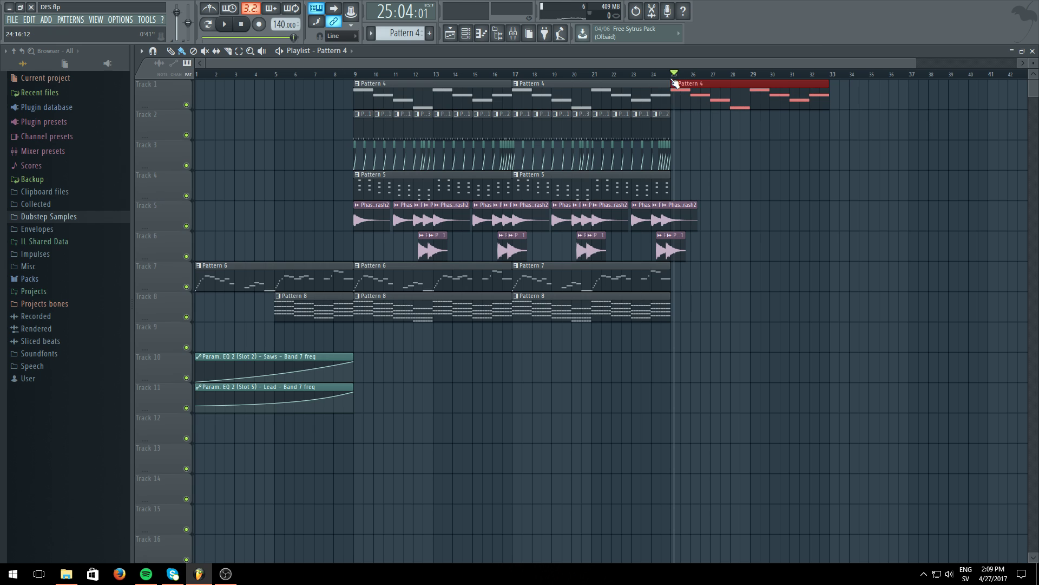
left_click(225, 25)
left_click(226, 25)
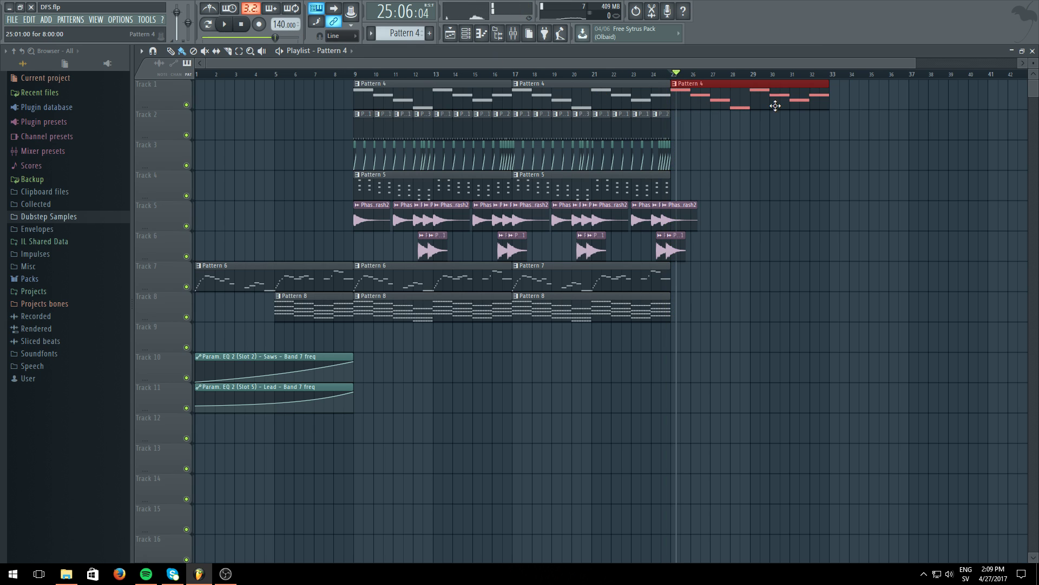
right_click(775, 105)
Place a Pattern 8 clip at bar 25 on Track 8 and play back the transition into it
left_click(679, 307)
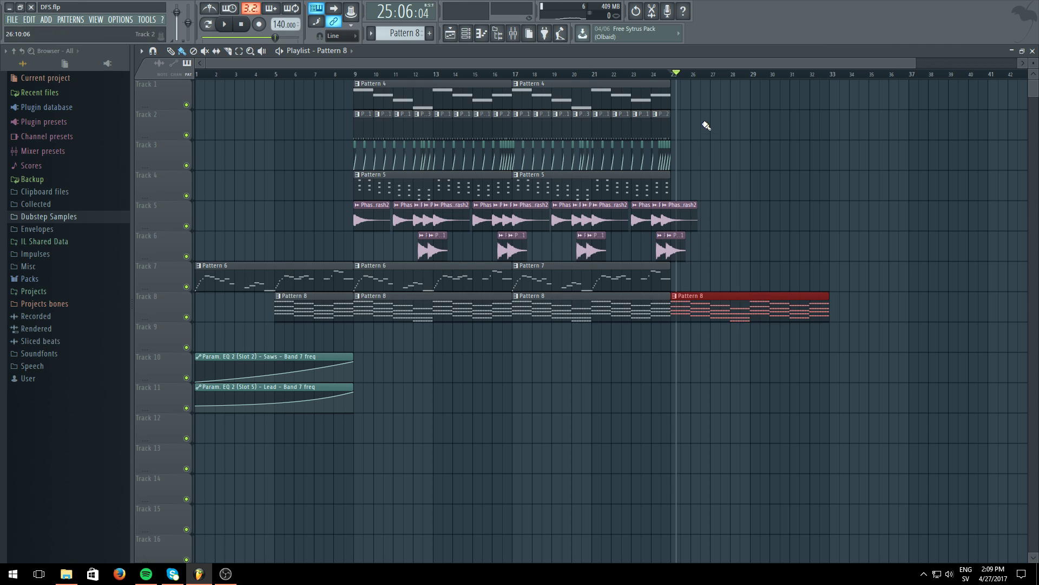
left_click(682, 74)
left_click(223, 25)
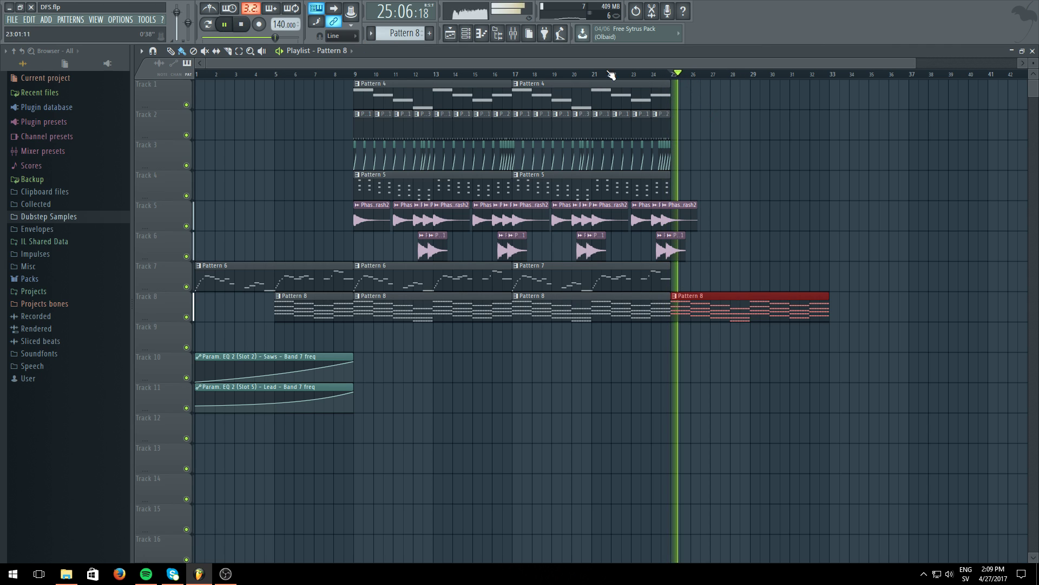
left_click(225, 25)
Add a PhaseOne_Crash2 clip at bar 25 on Track 5 and start playback
scroll(687, 192, "up", 4)
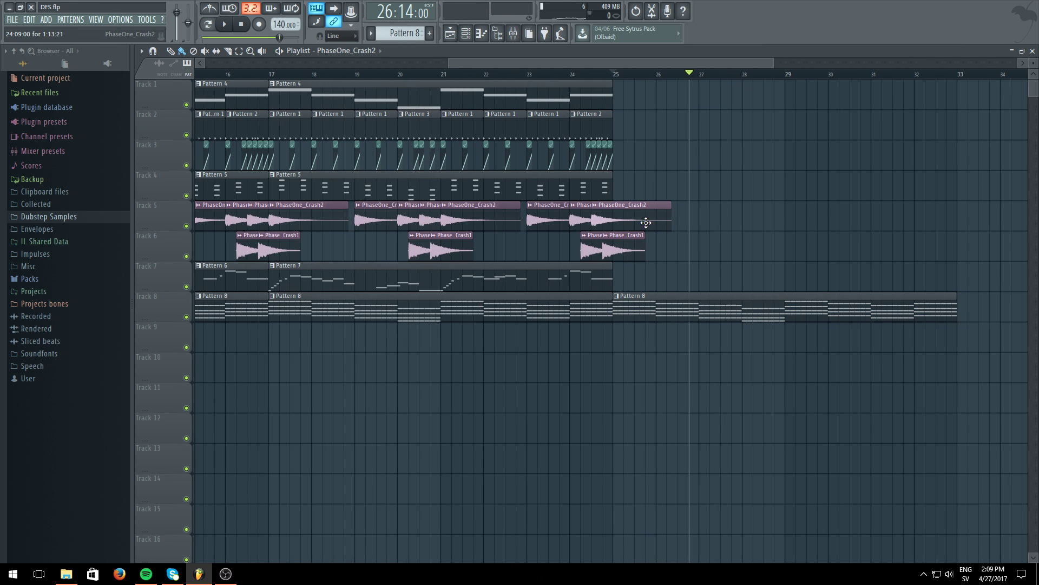
left_click(735, 214)
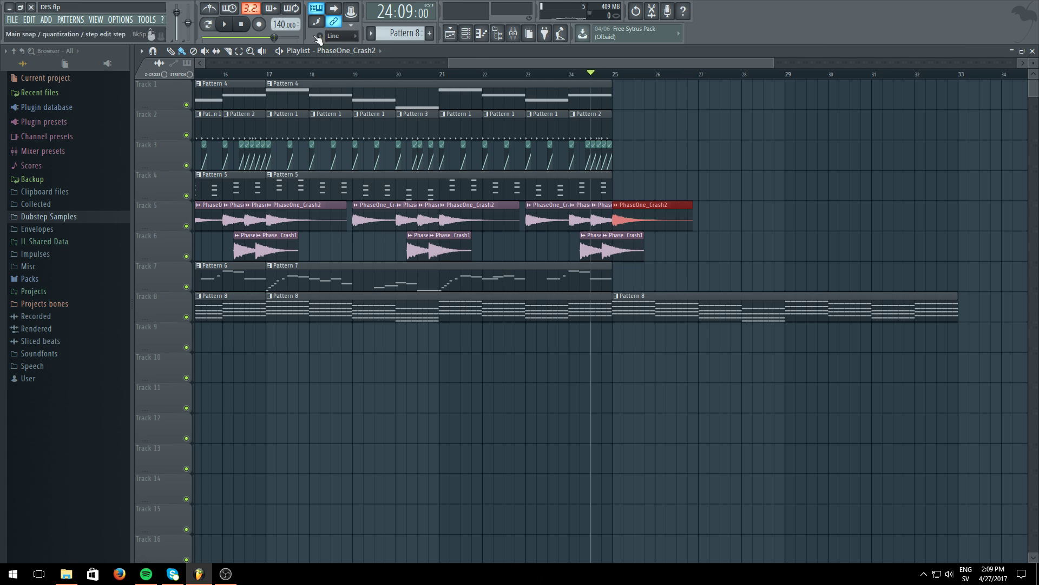
key("space")
Add a Pattern 2 clip at bar 25 on Track 2, trim it to a quarter bar and play from bar 25
left_click(604, 131)
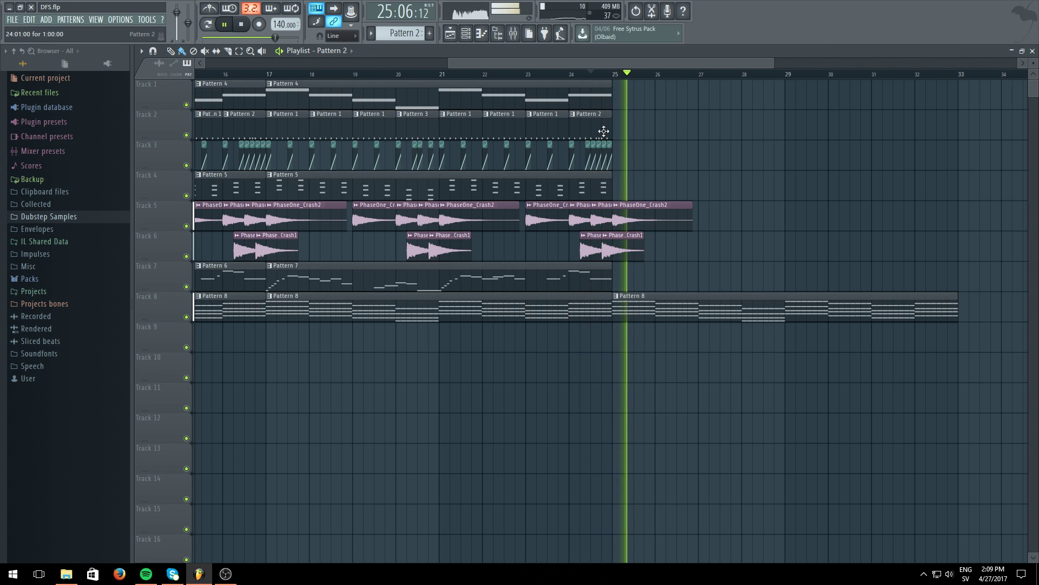
left_click(617, 131)
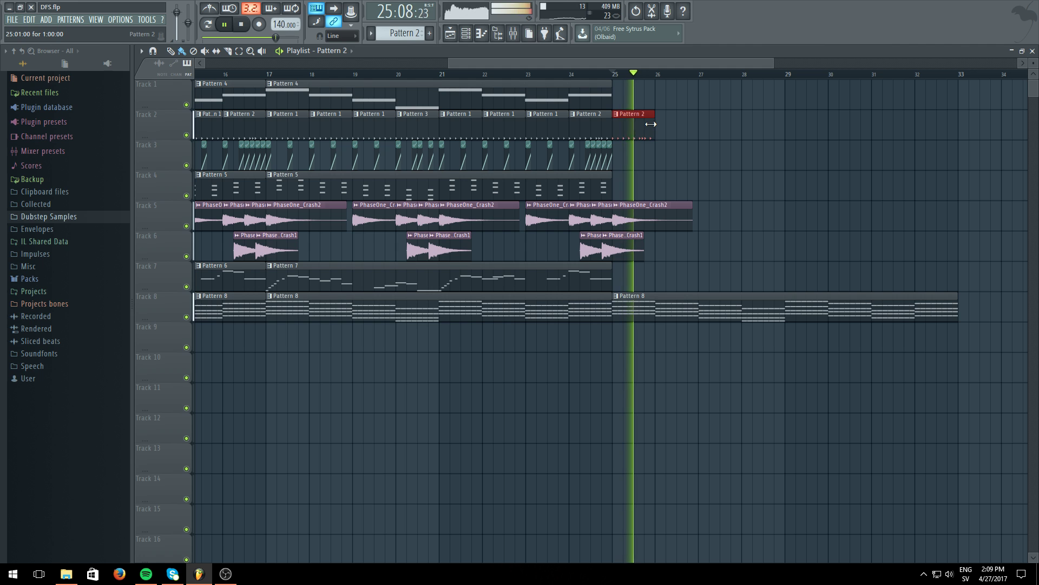
left_click_drag(651, 124, 618, 122)
scroll(614, 76, "up", 4)
left_click(613, 75)
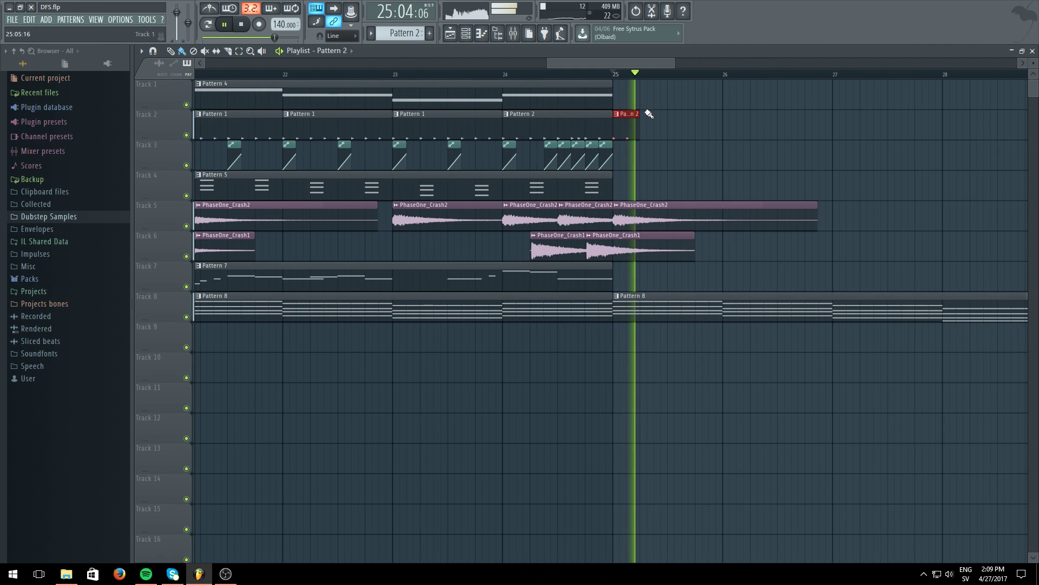
double_click(638, 120)
left_click(455, 36)
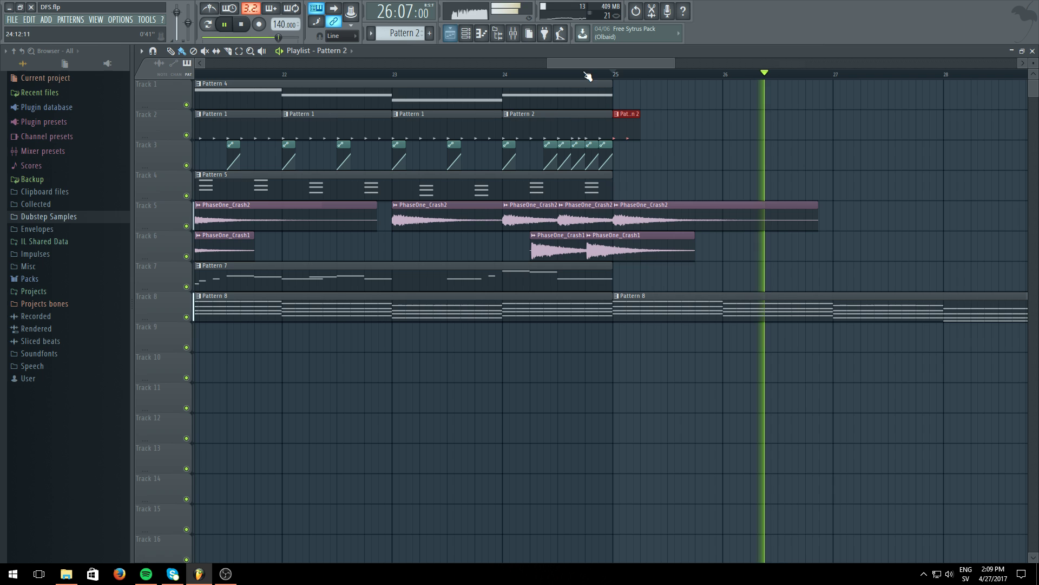
left_click(615, 75)
Place a copy of the quarter-bar Pattern 2 clip at bar 27 on Track 2
scroll(620, 75, "down", 3)
right_click(621, 115)
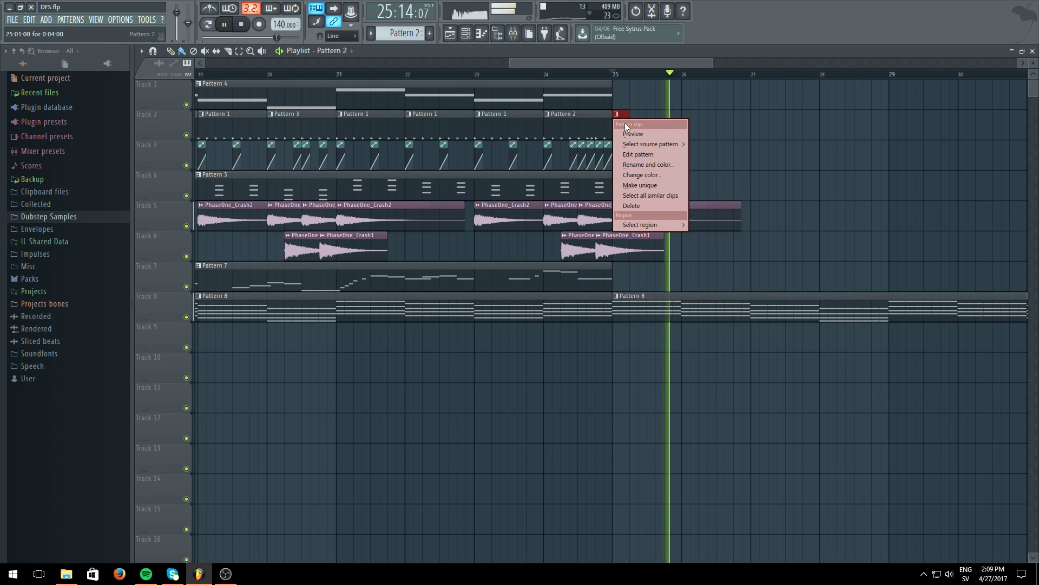
left_click(621, 116)
left_click(753, 130)
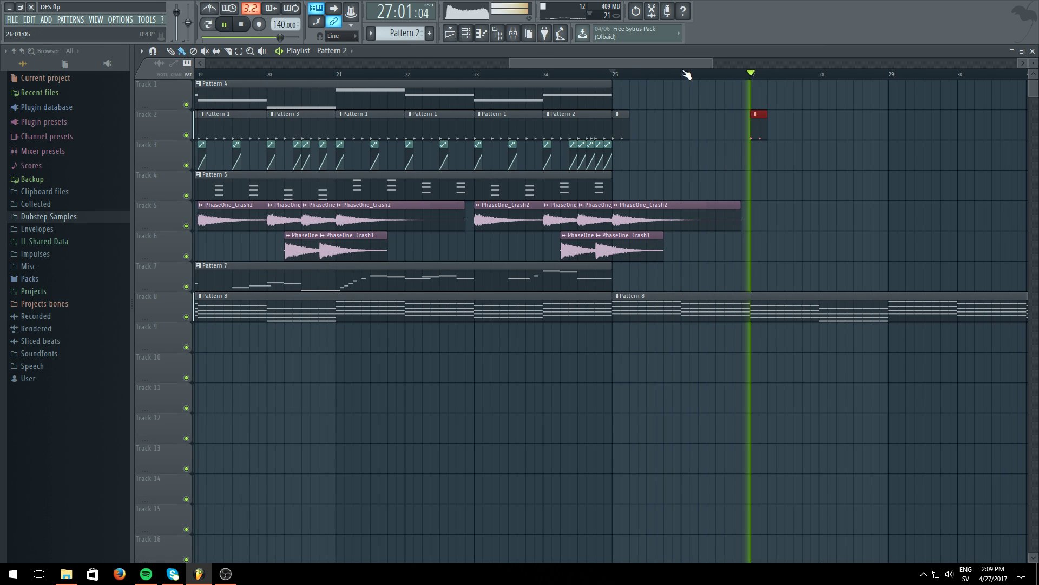
Build a Pattern 2 roll on Track 2: clips every half bar in bars 29–30, every quarter bar in 31, and four eighth-bar clips from bar 32
left_click_drag(685, 63, 754, 64)
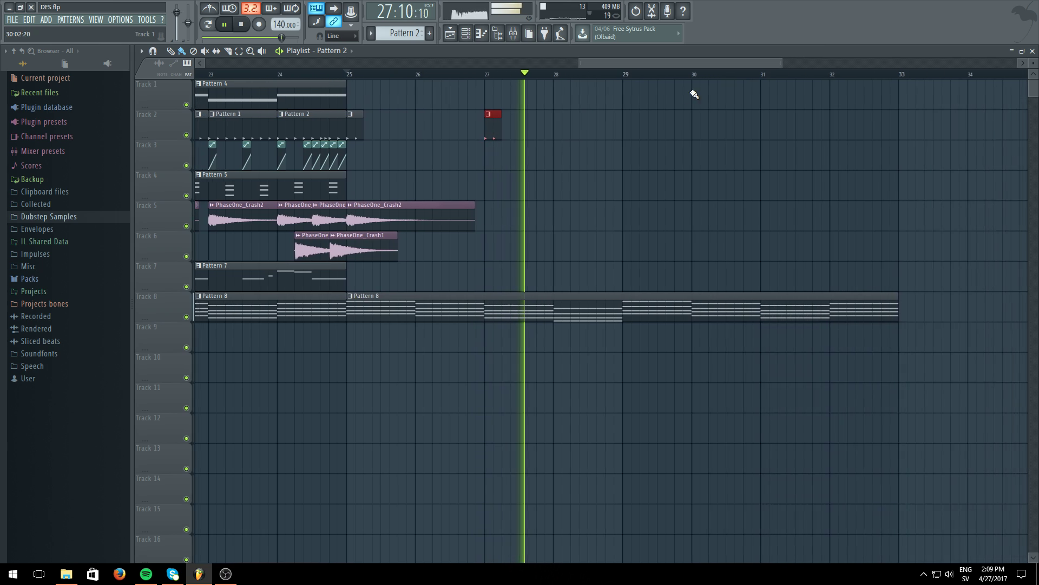
left_click(610, 133)
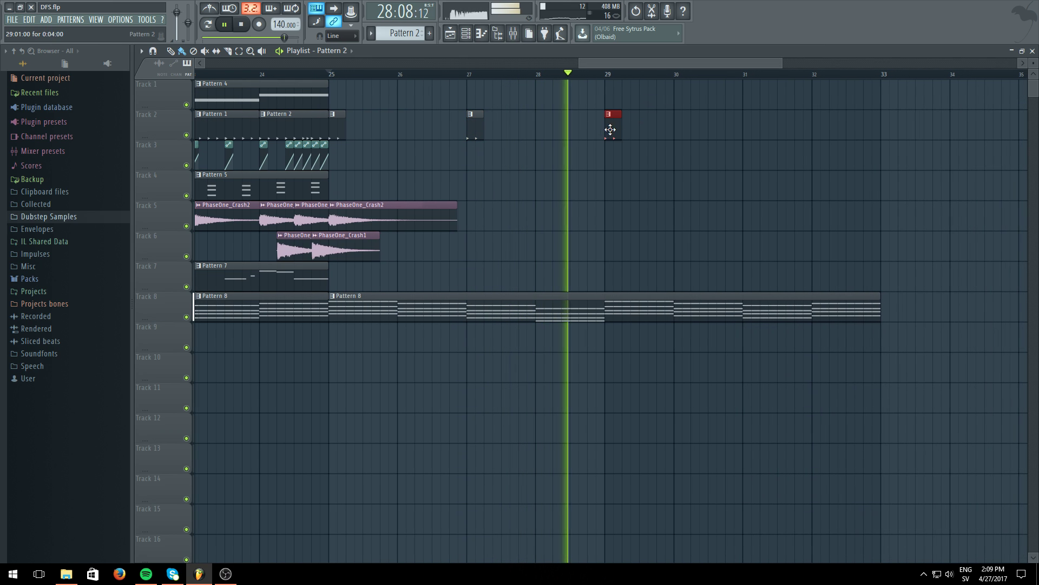
left_click(642, 135)
left_click(678, 135)
left_click(712, 136)
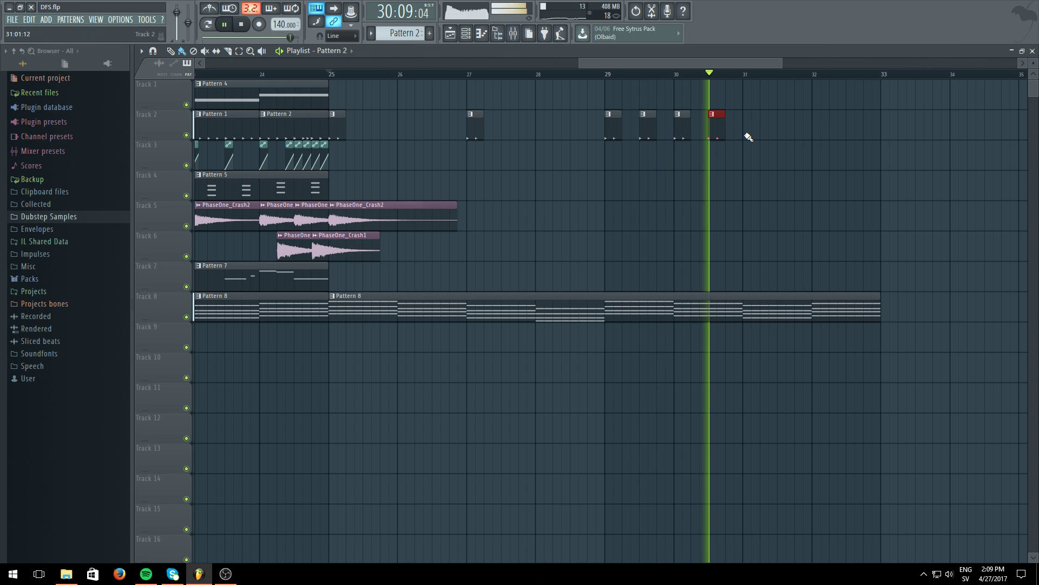
left_click_drag(749, 138, 853, 136)
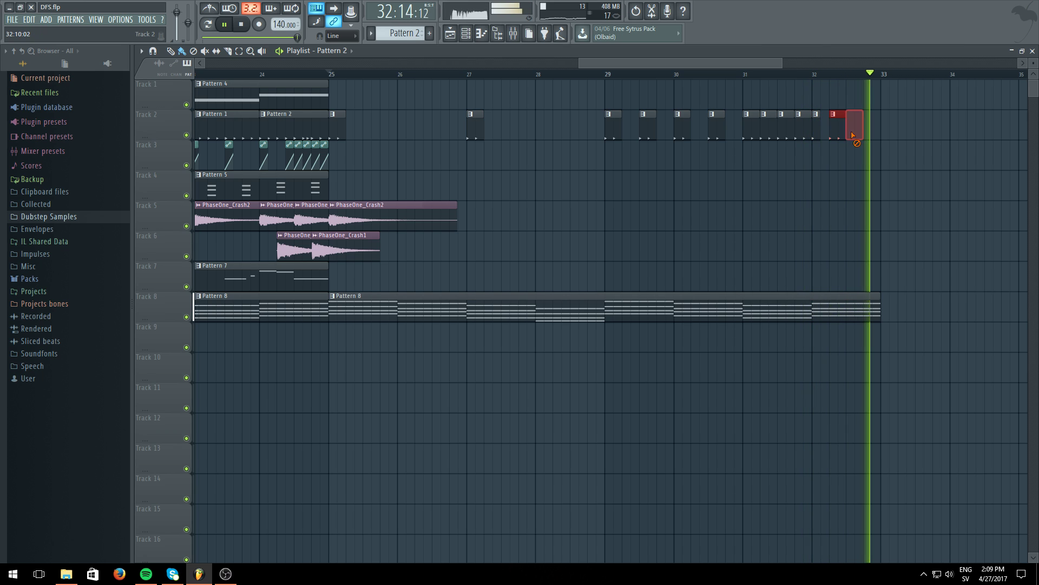
right_click(838, 133)
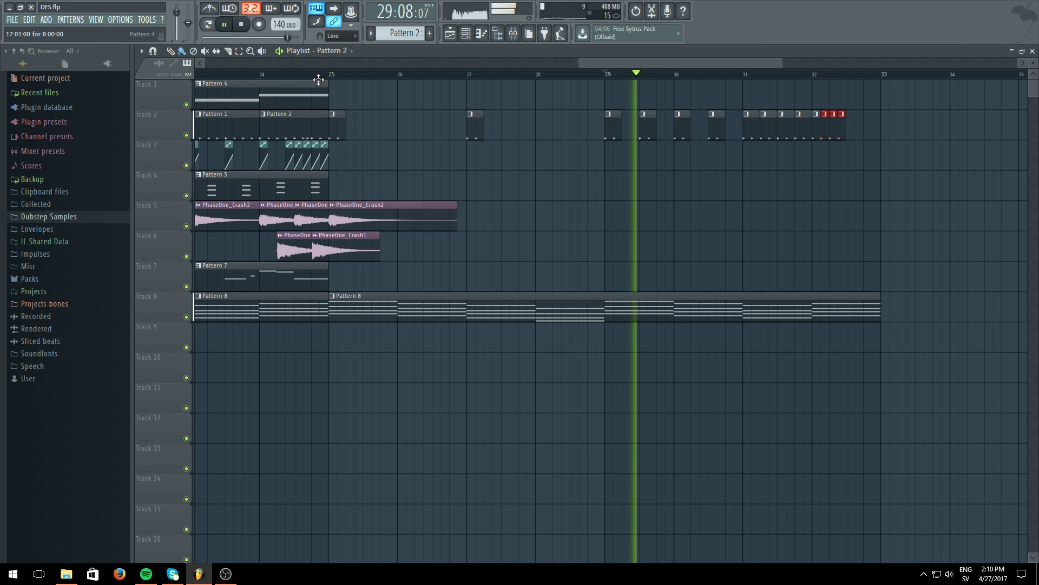
Add SIDECHAIN - Volume clips on Track 3 at bars 25 and 27 and every half bar through bars 29 and 30
scroll(331, 81, "up", 5)
scroll(328, 153, "up", 2)
left_click(327, 151)
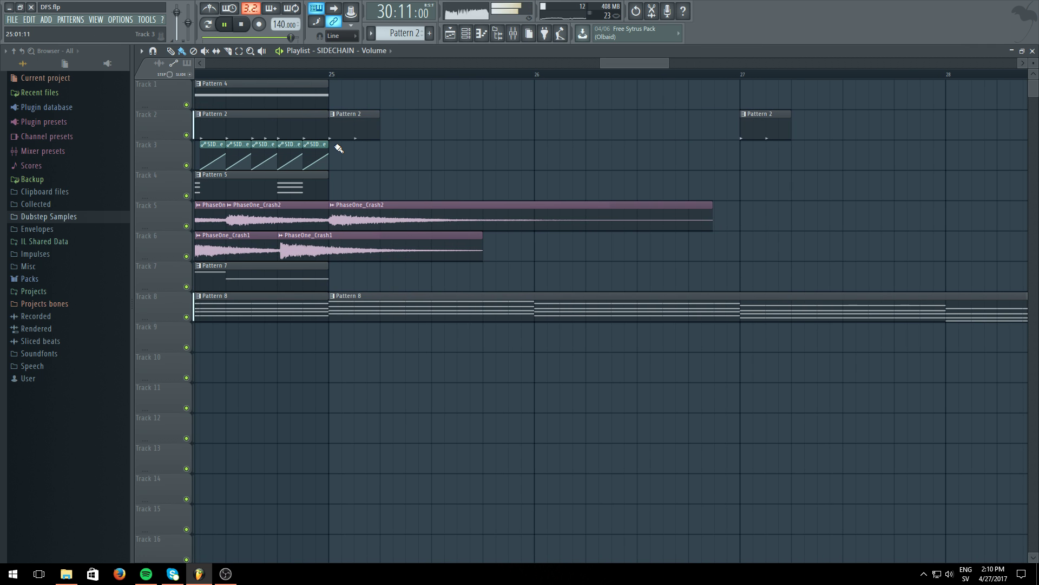
left_click(745, 153)
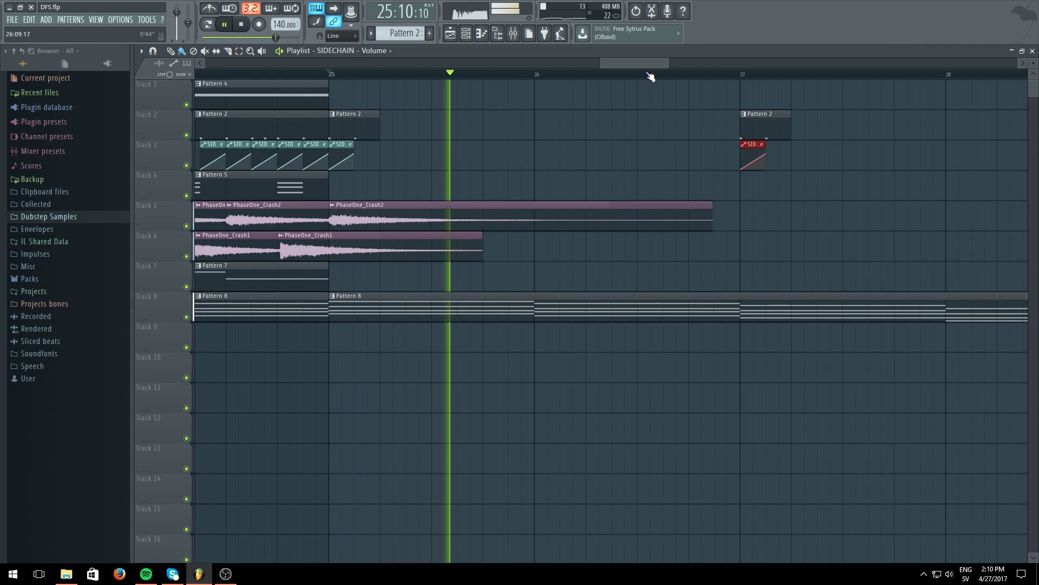
mouse_move(641, 64)
left_mouse_down()
mouse_move(724, 85)
mouse_move(700, 87)
left_mouse_up()
left_click(424, 157)
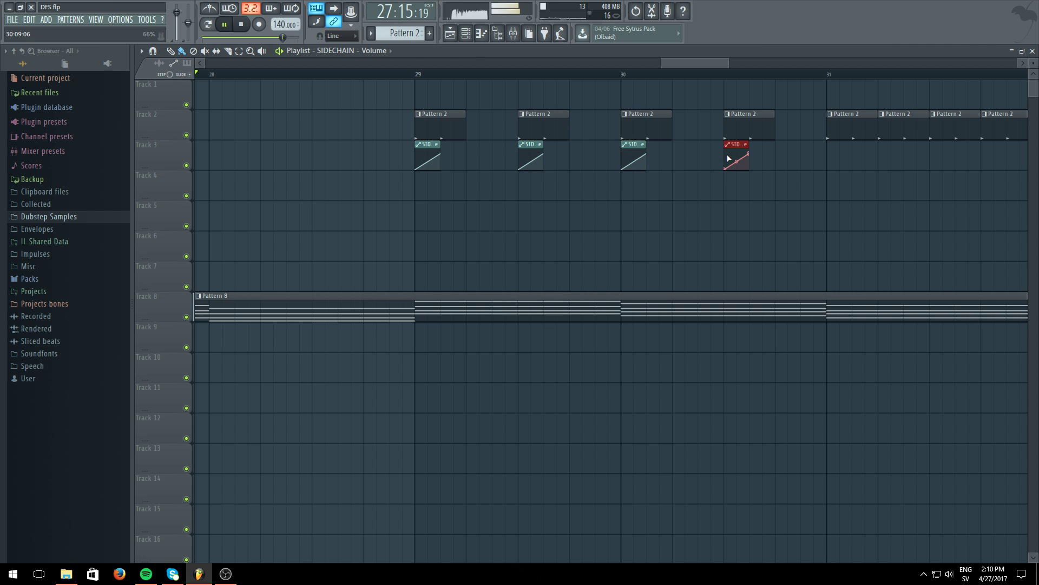
Add SIDECHAIN - Volume clips on Track 3 every quarter bar in bar 31 and every eighth bar in the first half of bar 32
left_click_drag(697, 62, 719, 68)
left_click(576, 155)
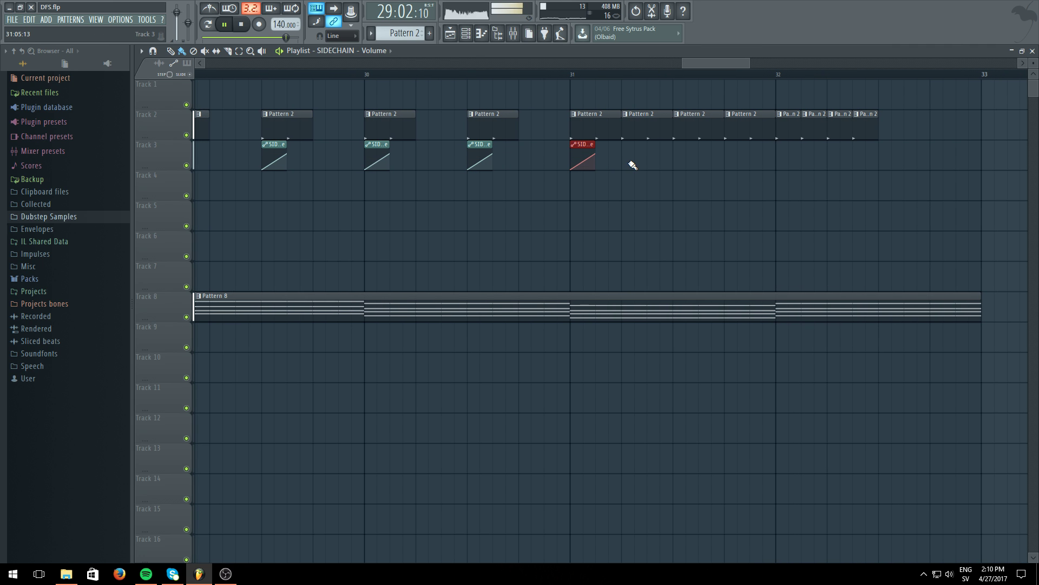
left_click(628, 156)
left_click(683, 160)
left_click(732, 161)
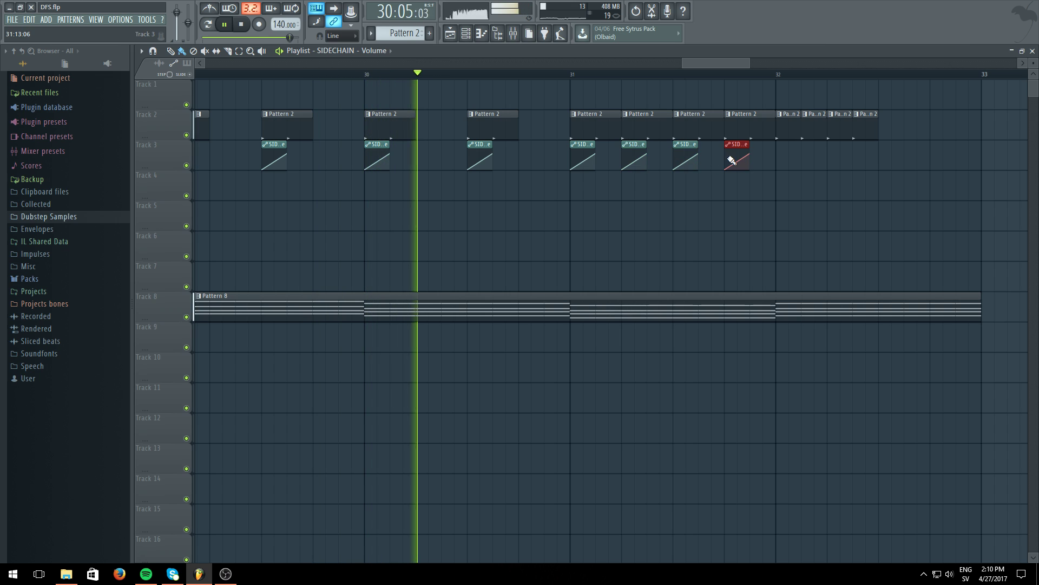
left_click_drag(785, 164, 865, 166)
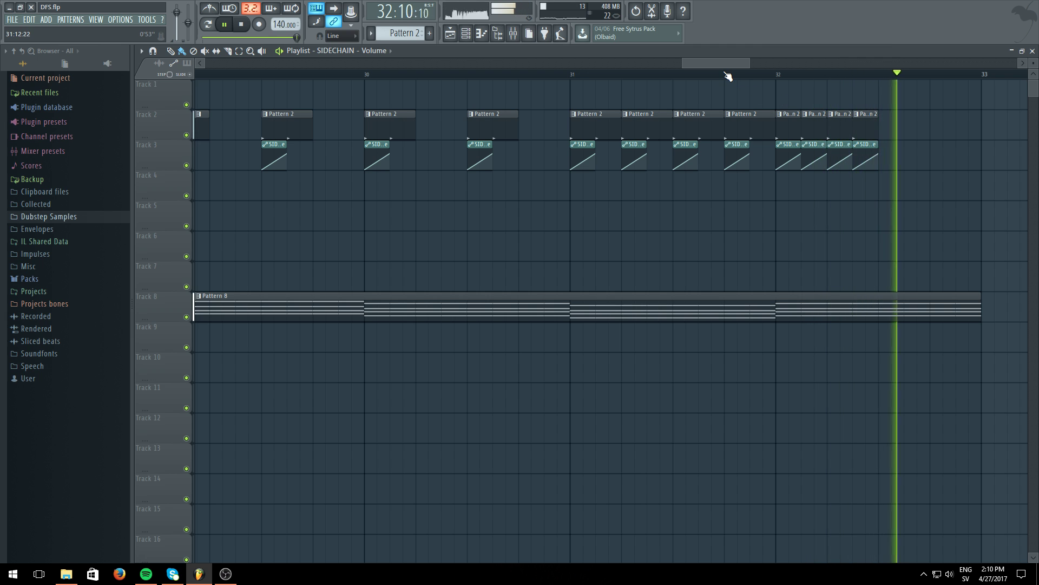
Place PhaseOne_Crash2 clips at bars 27 and 29 on Track 5 and play the section from bar 25
scroll(728, 76, "down", 4)
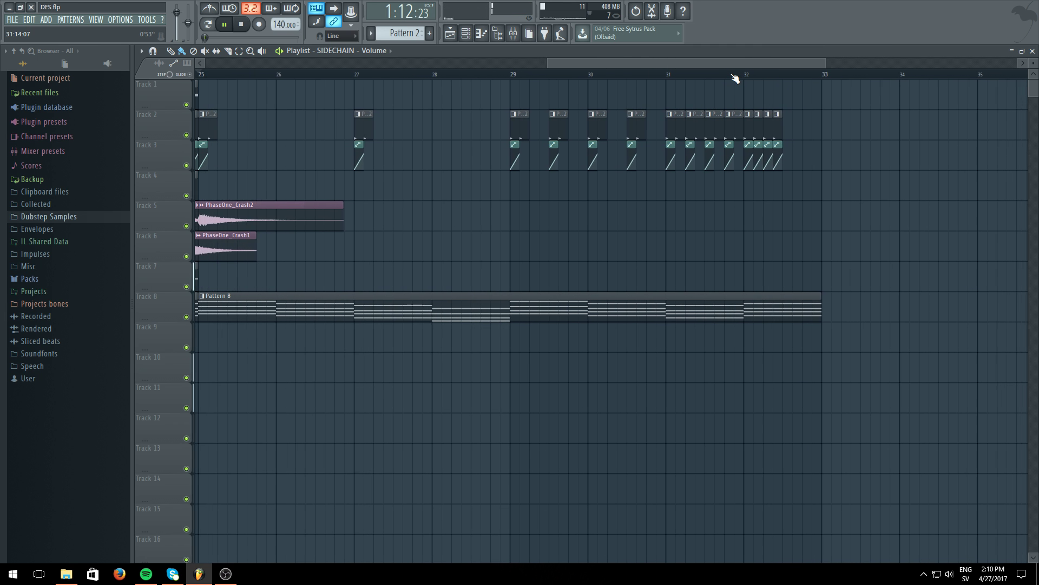
scroll(734, 76, "down", 4)
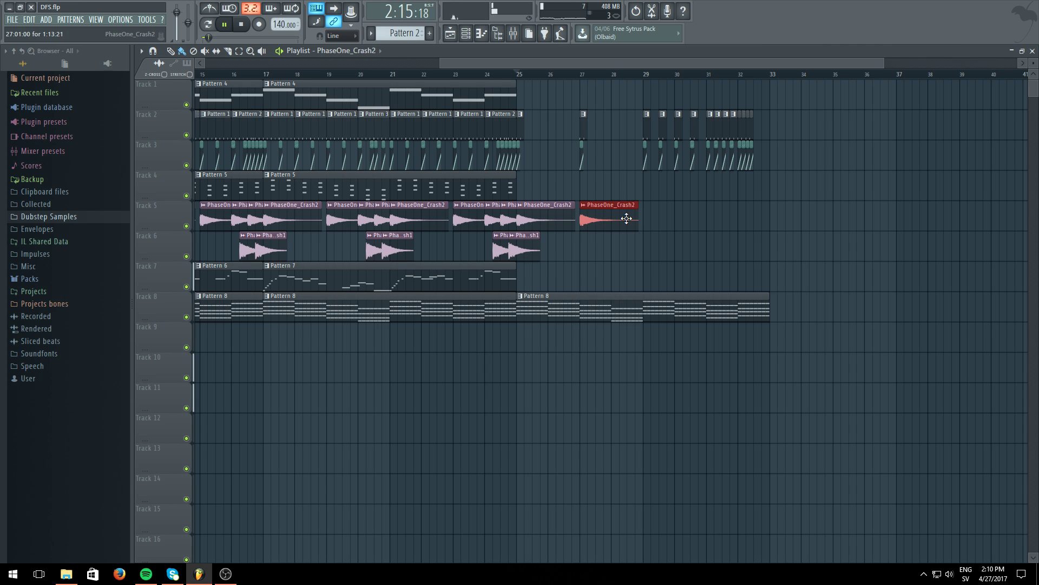
left_click(519, 77)
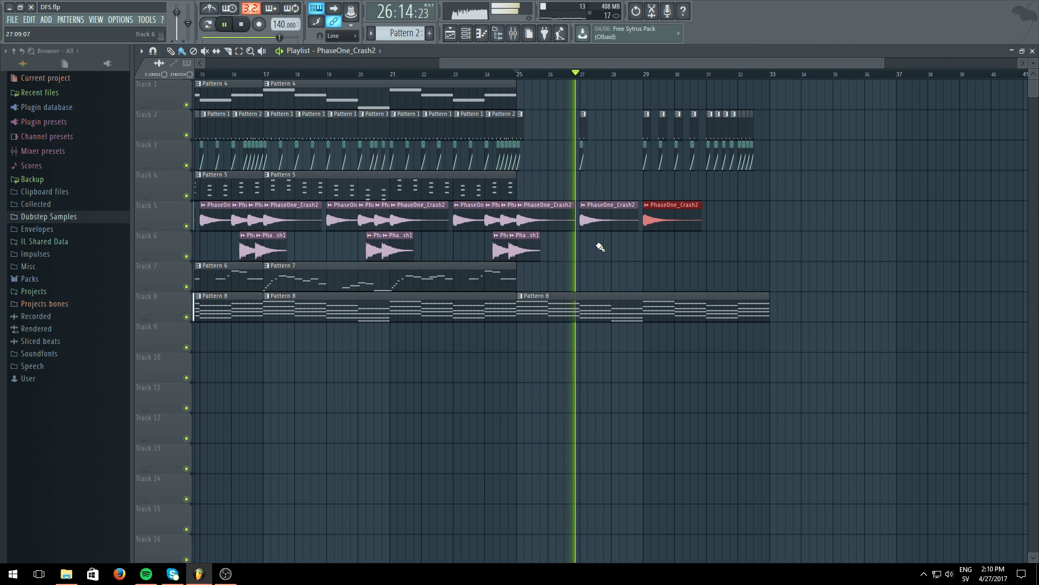
Add a PhaseOne_Crash1 clip midway through bar 28 on Track 6 and PhaseOne_Crash2 clips at bars 30, 31 and 32 on Track 5
left_click(533, 250)
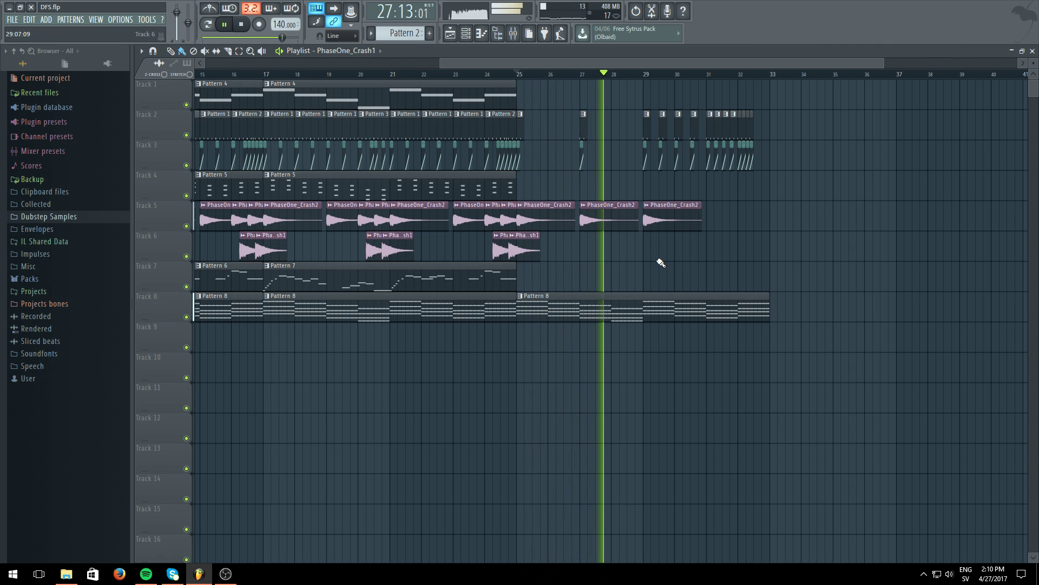
left_click(631, 249)
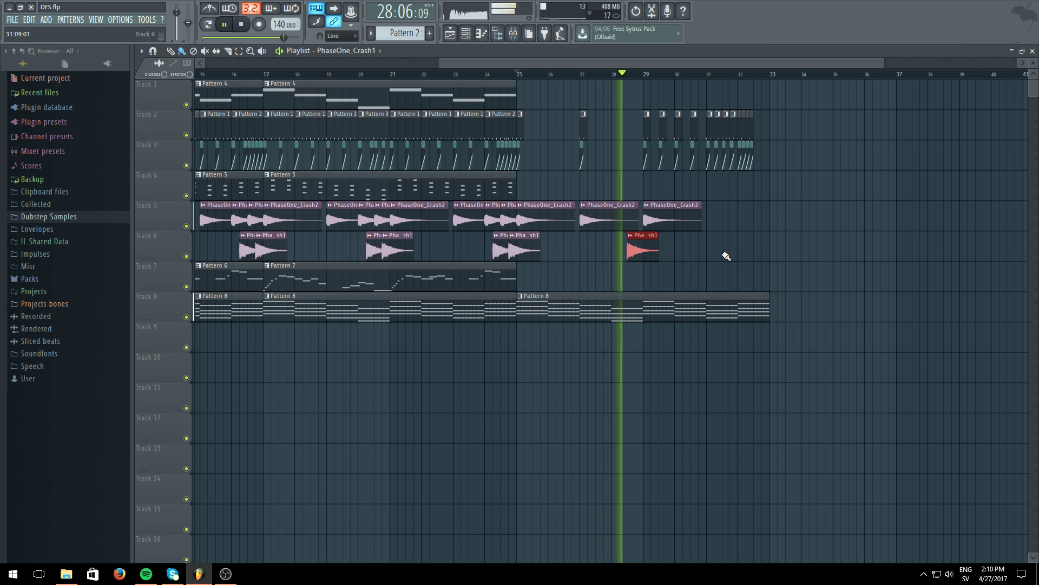
left_click(685, 224)
left_click_drag(690, 247, 726, 213)
left_click_drag(747, 247, 755, 217)
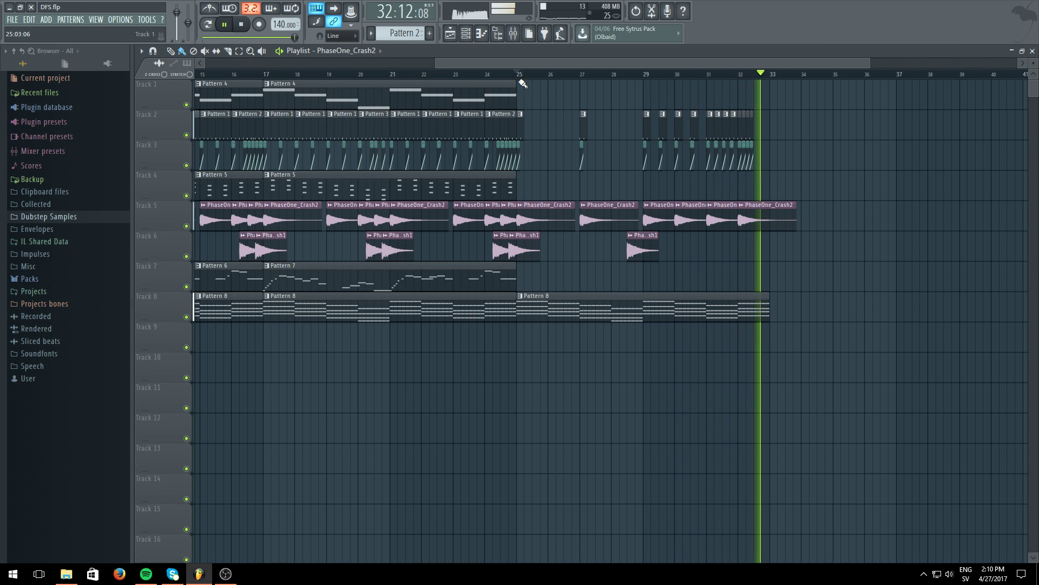
left_click(518, 74)
left_click(224, 25)
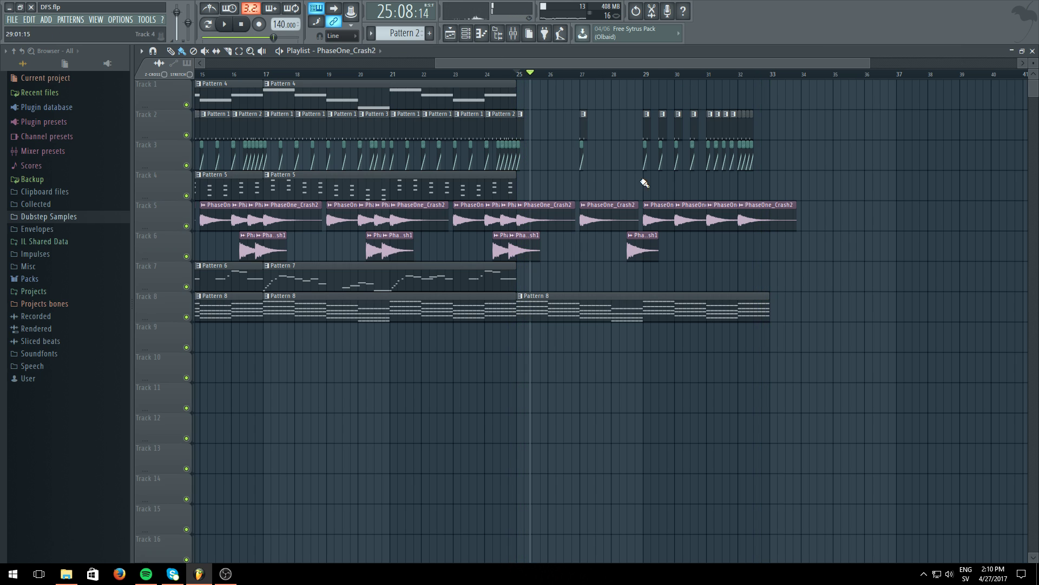
Copy the Saws Band 7 freq automation to bar 25 on Track 10 as a unique clip, shaped to dip to its lowest at bar 29
left_click(558, 306)
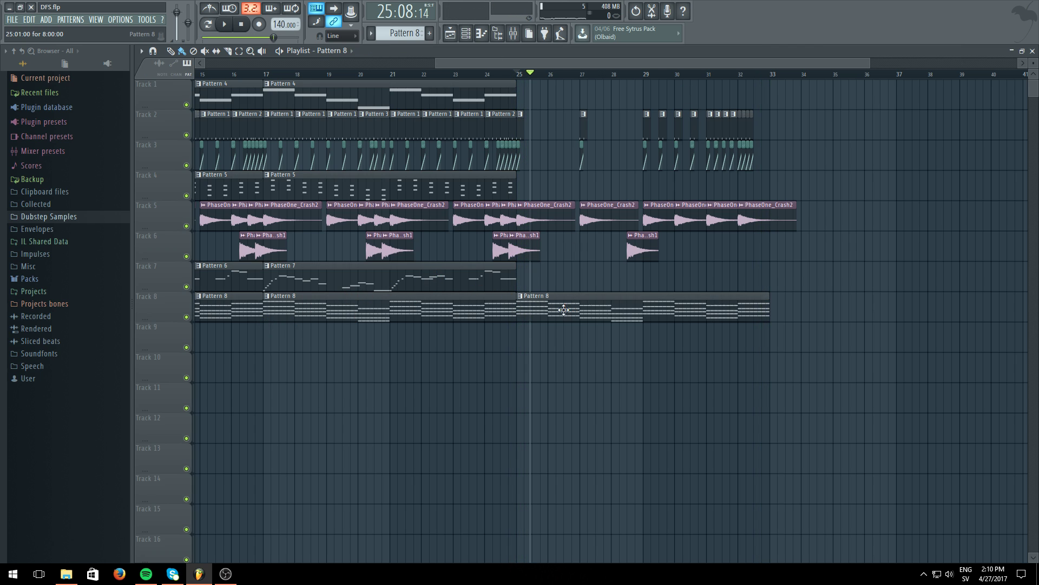
scroll(457, 76, "down", 3)
left_click(306, 365)
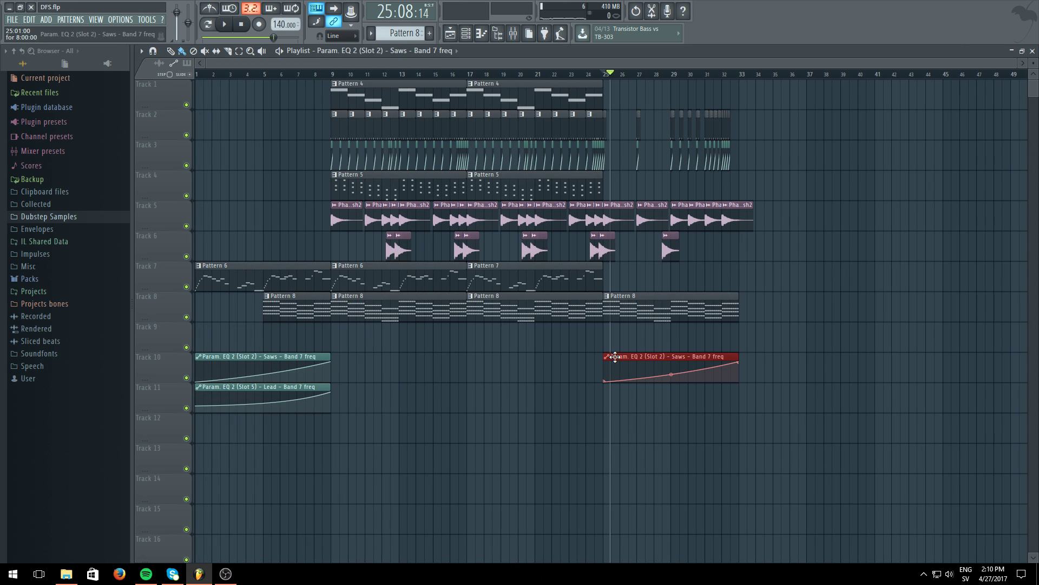
left_click(607, 357)
left_click(657, 436)
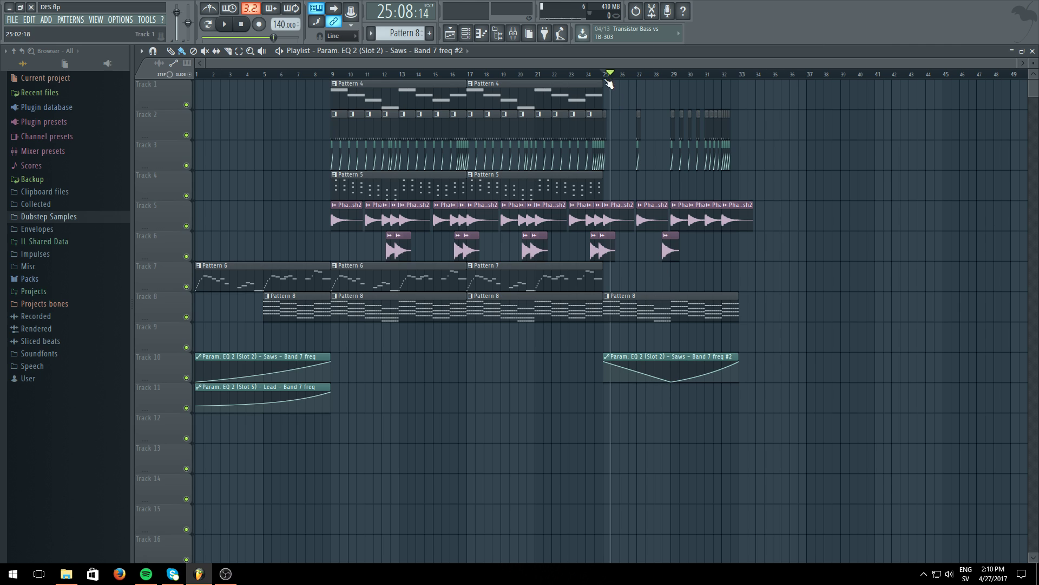
Play from bar 25 and bow the first half of the Saws Band 7 freq #2 automation upward, raising its low point at bar 29
key("space")
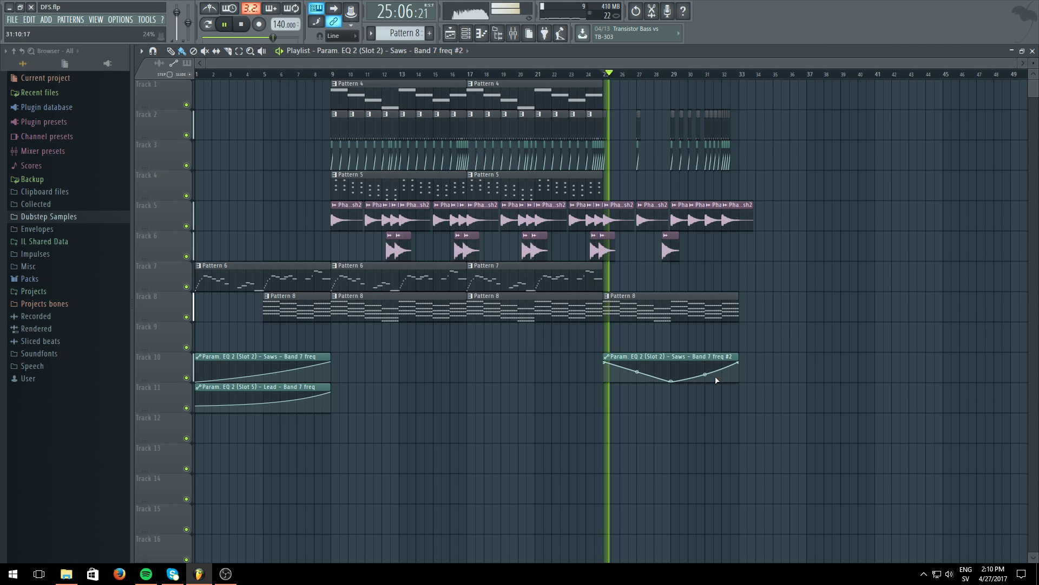
left_click_drag(638, 372, 638, 365)
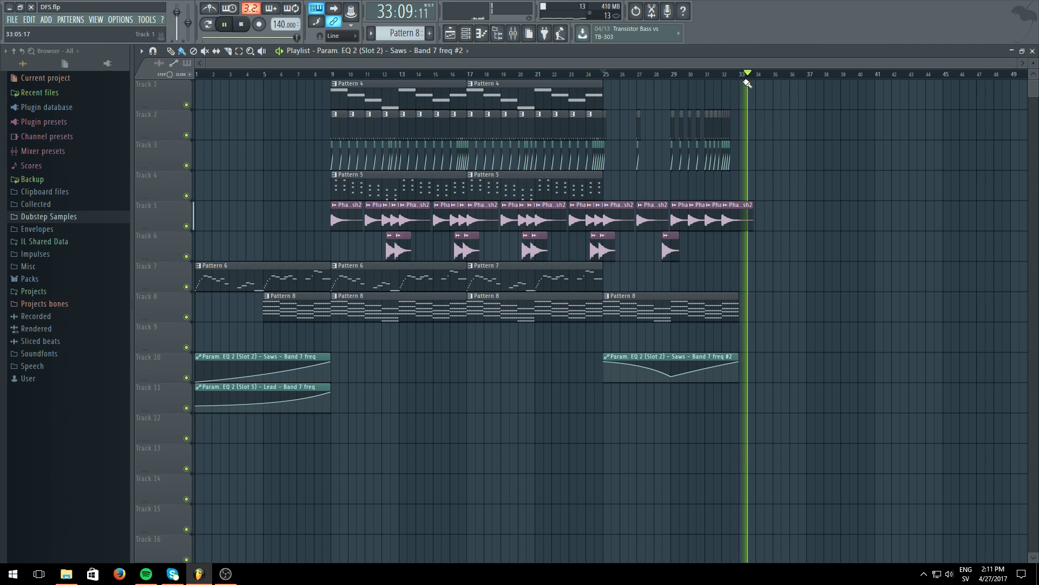
Add SIDECHAIN - Volume clips at the middle and the last quarter of bar 32 on Track 3 and play from bar 25
scroll(745, 80, "up", 7)
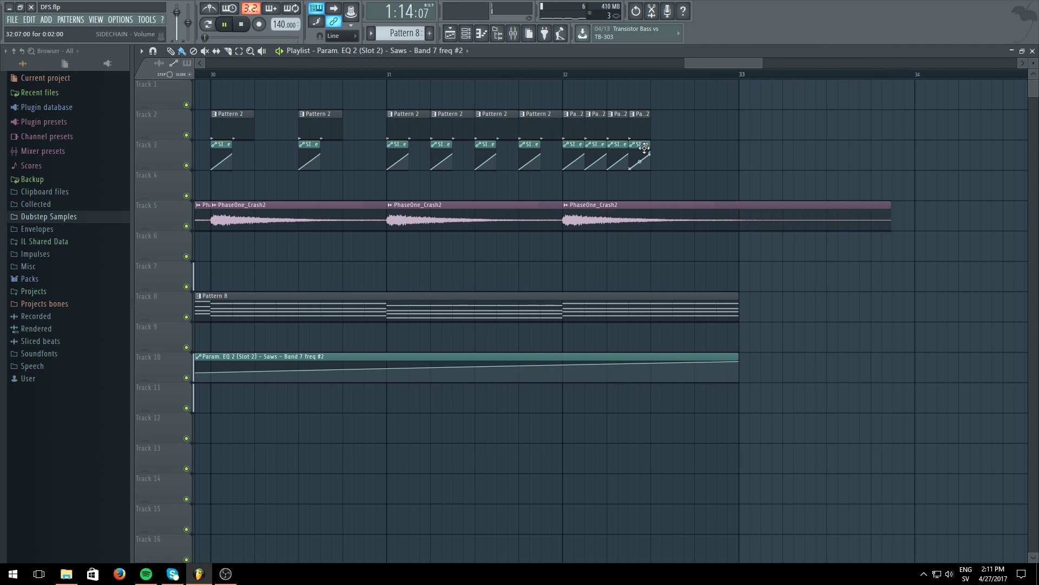
double_click(645, 153)
left_click(660, 154)
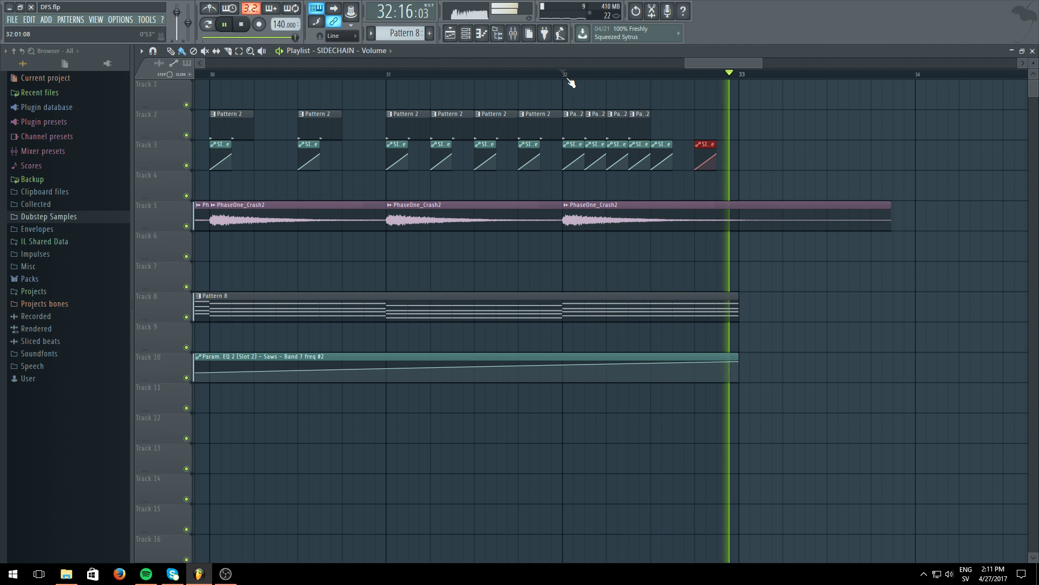
scroll(571, 81, "down", 2)
scroll(572, 80, "down", 4)
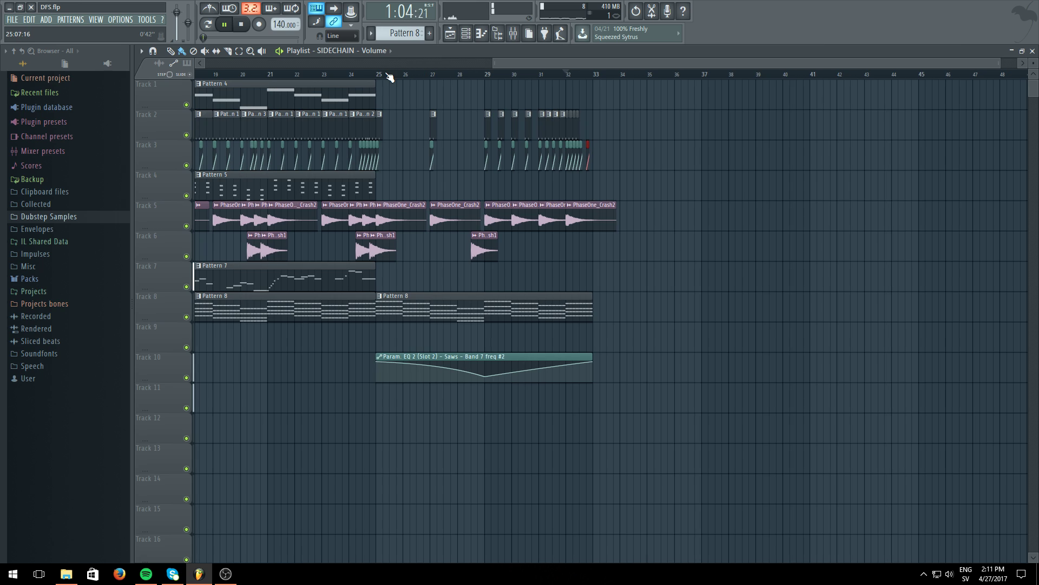
left_click(382, 79)
key("space")
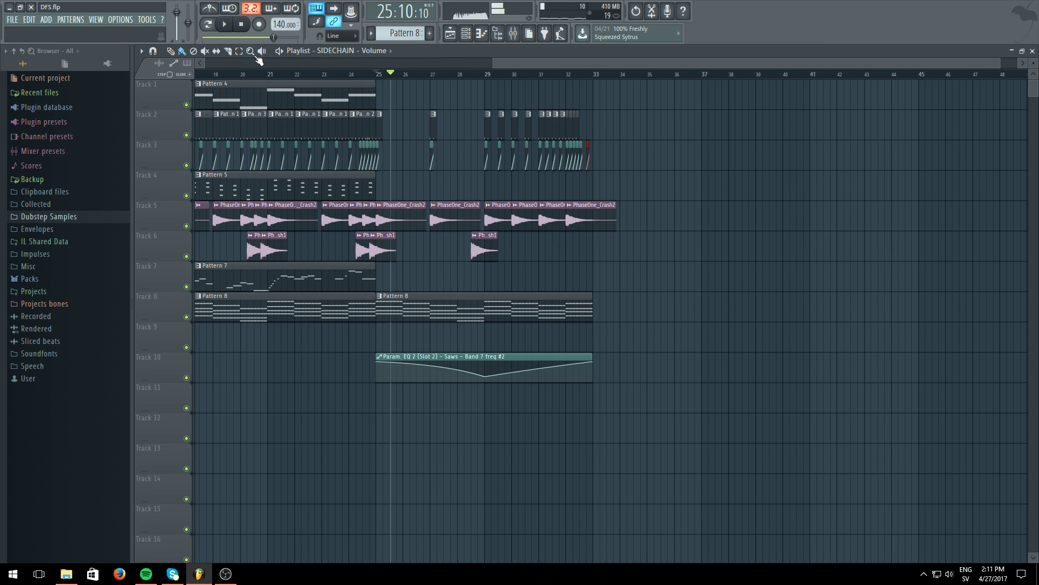
Add a Pattern 5 clip at bar 25 on Track 4 and delete the PhaseOne_Crash1 clip midway through bar 28 on Track 6
left_click(341, 192)
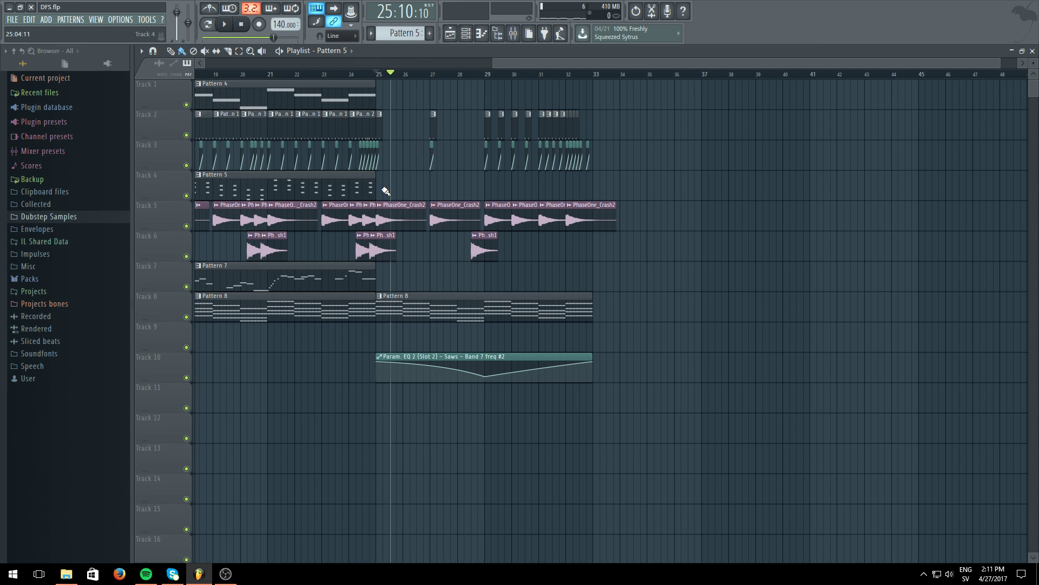
left_click(383, 190)
left_click(382, 76)
key("space")
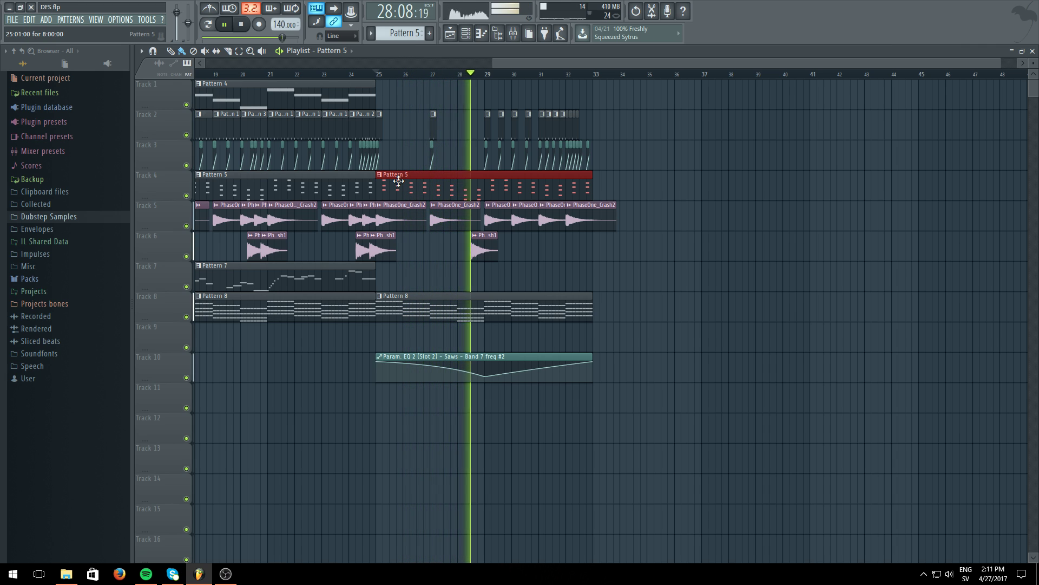
right_click(489, 249)
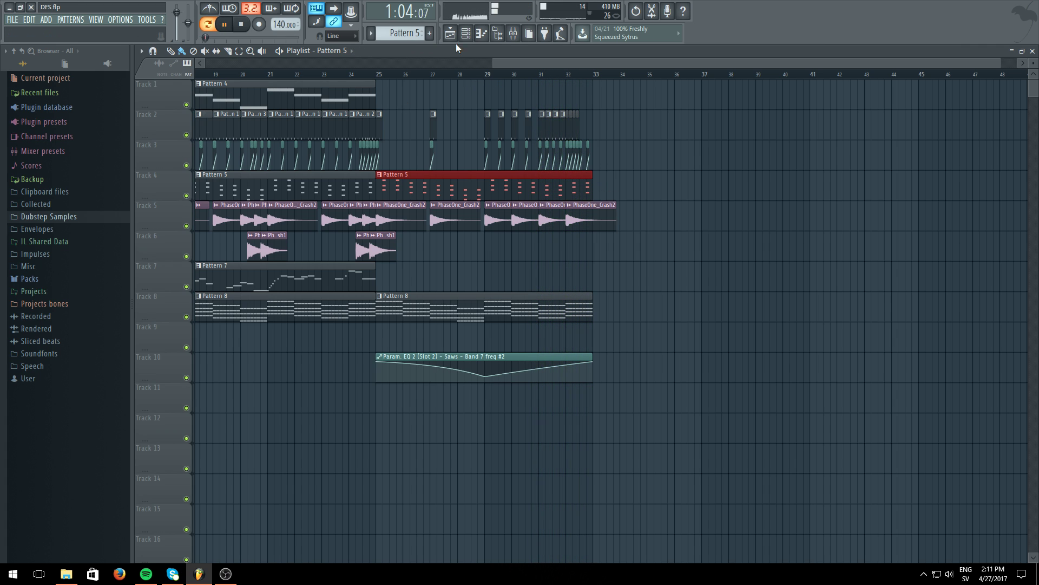
Open the FL Keys channel of Pattern 5 in the piano roll and play the pattern
left_click(514, 36)
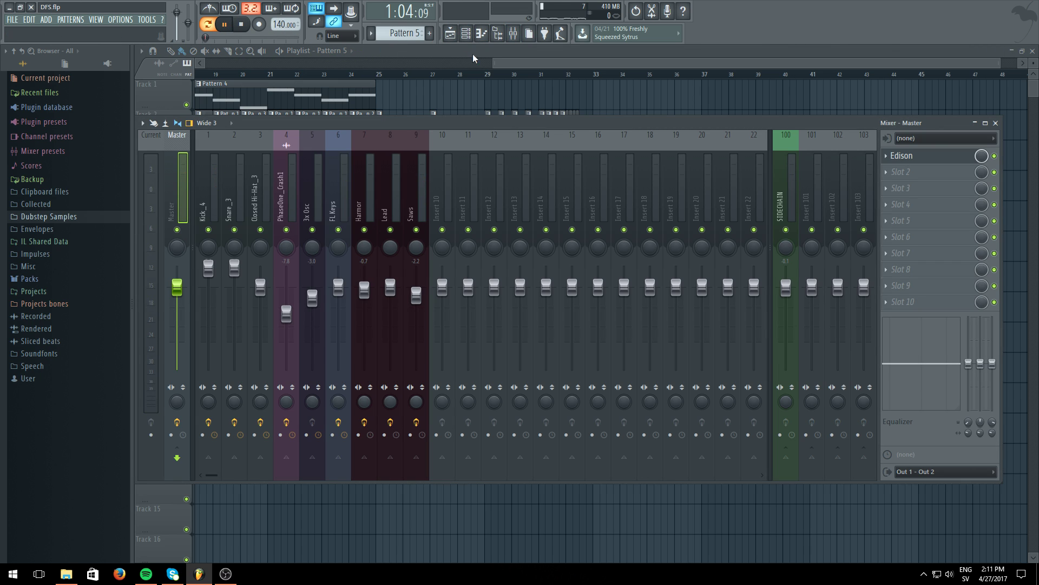
left_click(450, 33)
left_click(465, 35)
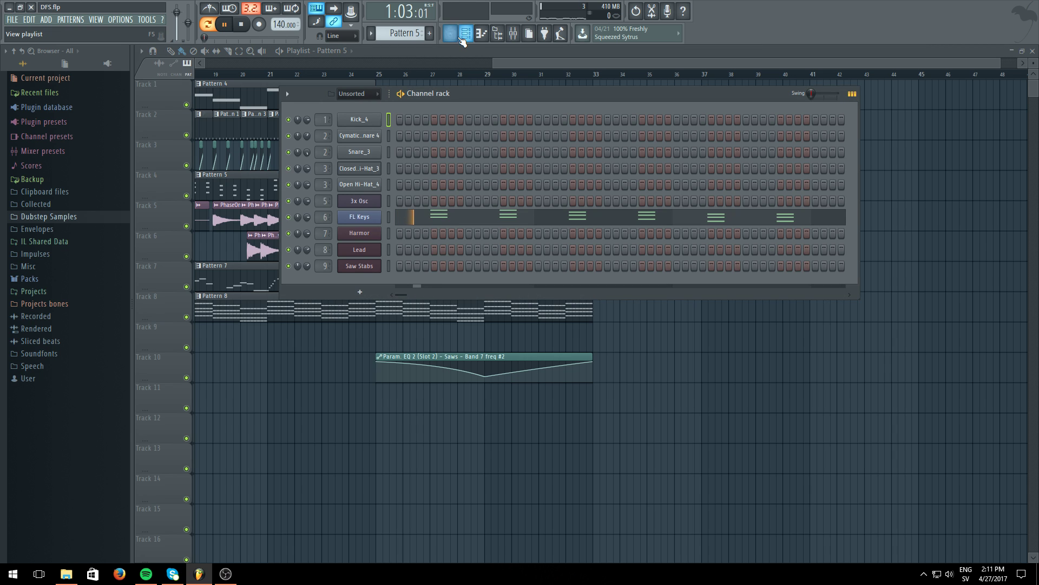
left_click(418, 216)
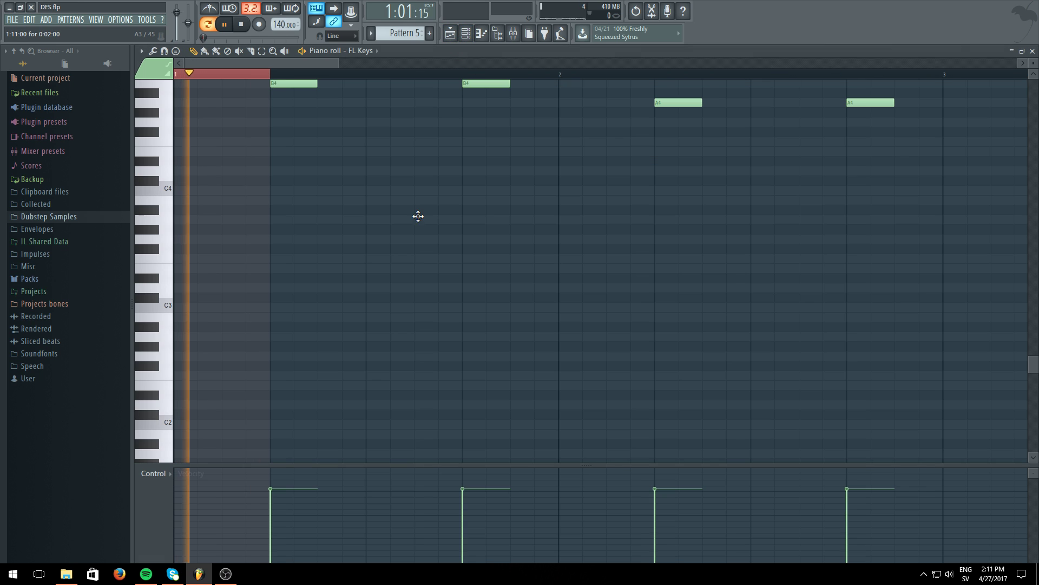
left_click(417, 217)
right_click(419, 218)
double_click(323, 74)
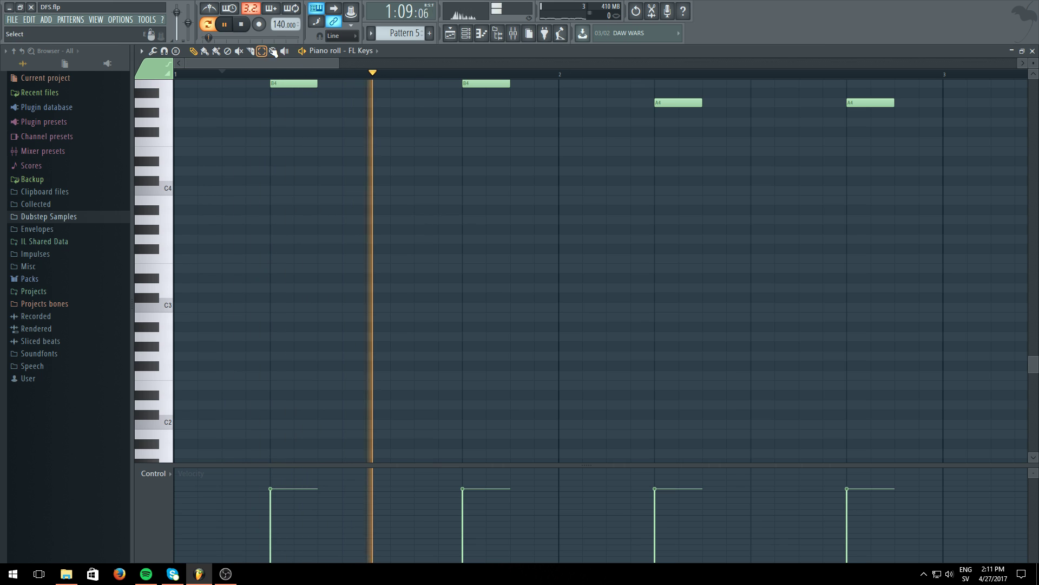
Adjust the decay, wet level and early reflection level of Fruity Reeverb 2 on the FL Keys mixer track
left_click(512, 34)
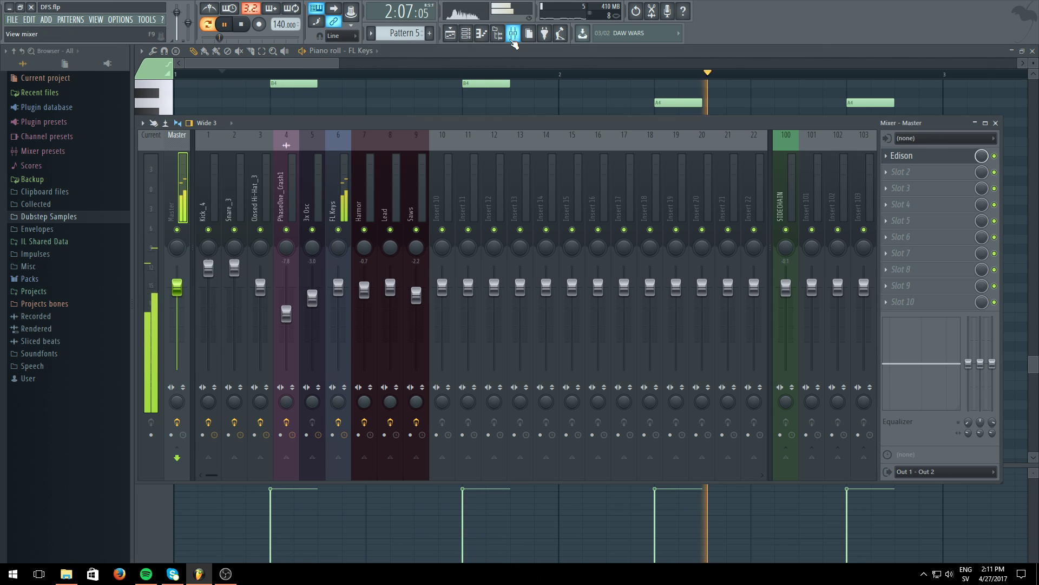
left_click(334, 206)
left_click(914, 155)
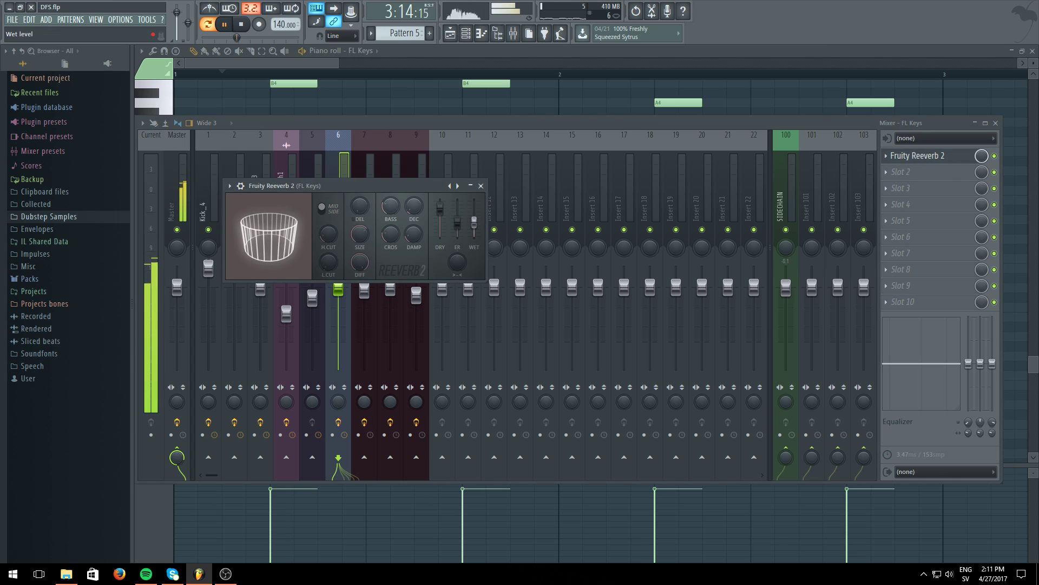
left_click_drag(416, 208, 427, 209)
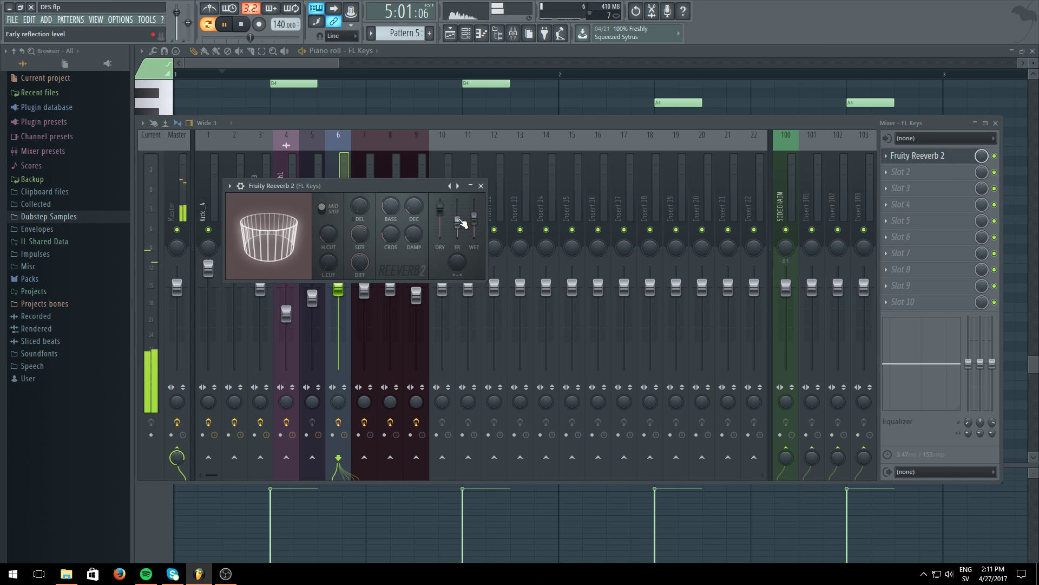
Add Fruity Delay 2 to the second effect slot of the FL Keys mixer track and reduce its mix level
left_click(910, 172)
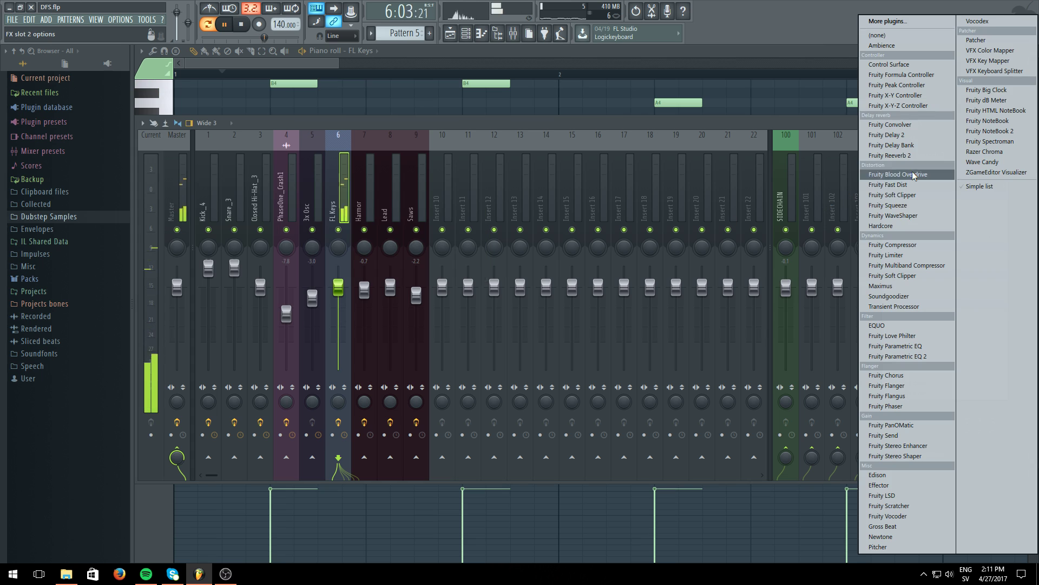
left_click(877, 137)
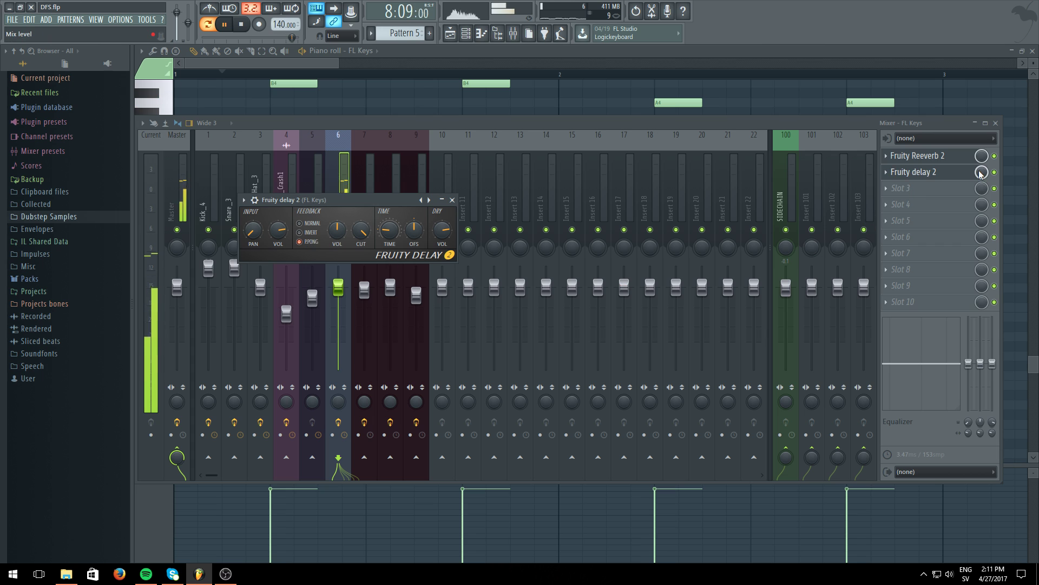
left_click_drag(981, 172, 981, 186)
Add Fruity Parametric EQ 2 to the third FL Keys effect slot, cutting the lows and highs and dipping band 6 slightly
left_click(931, 188)
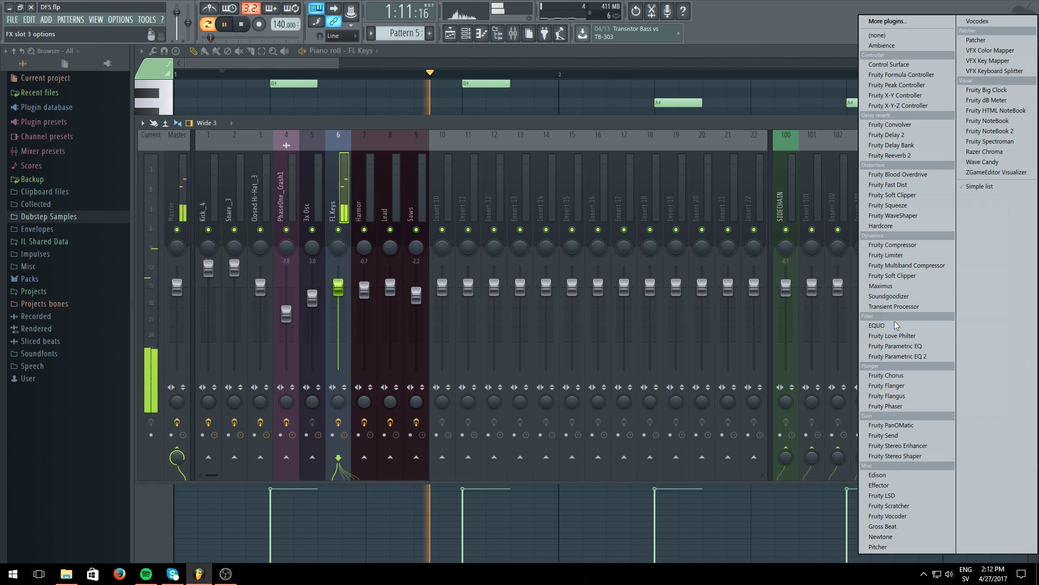
left_click(920, 187)
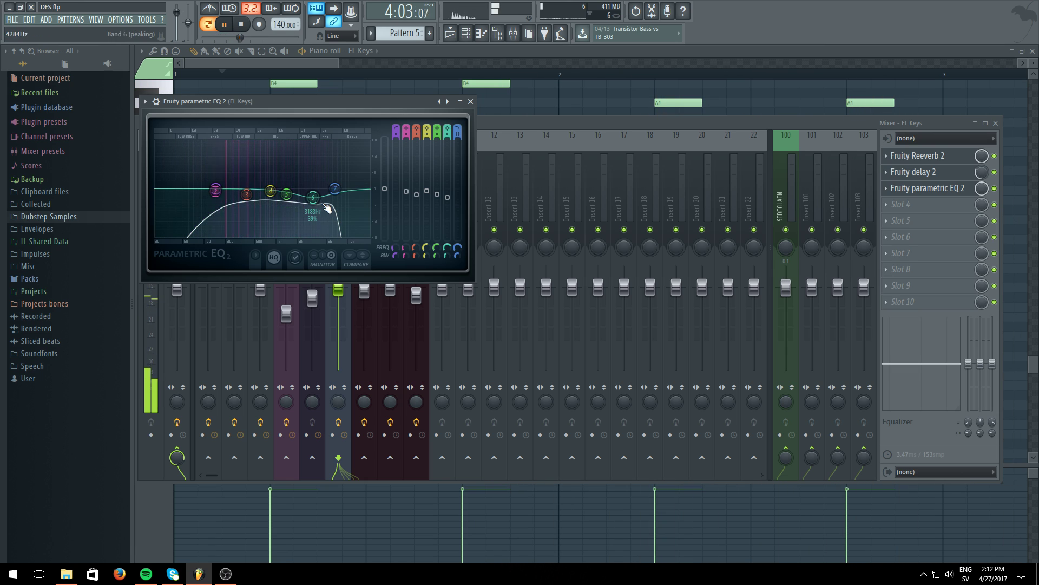
left_click_drag(334, 188, 329, 189)
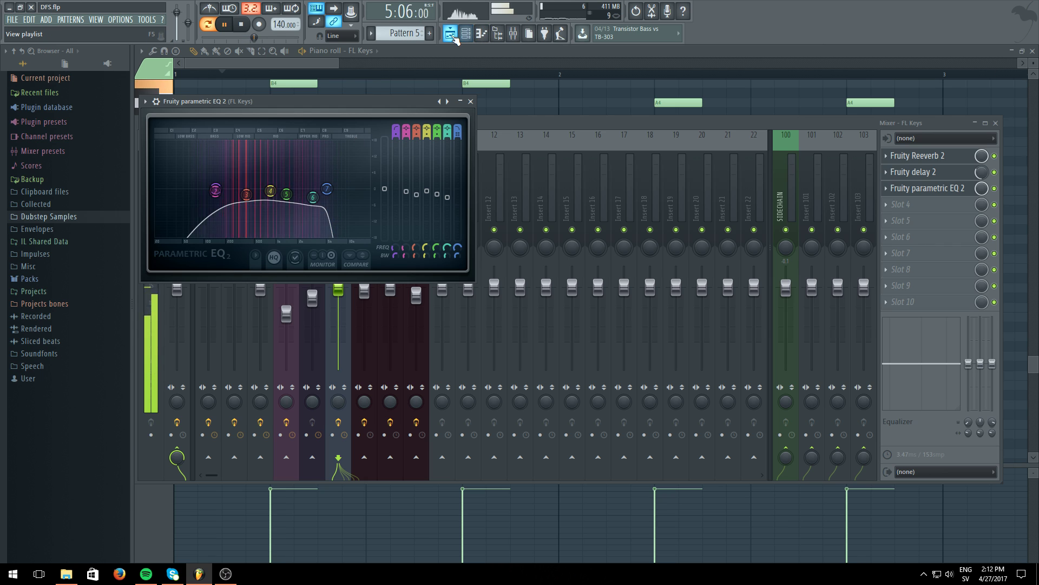
Play the playlist from bar 25 and raise the FL Keys mixer fader to 0.9 dB
left_click(453, 35)
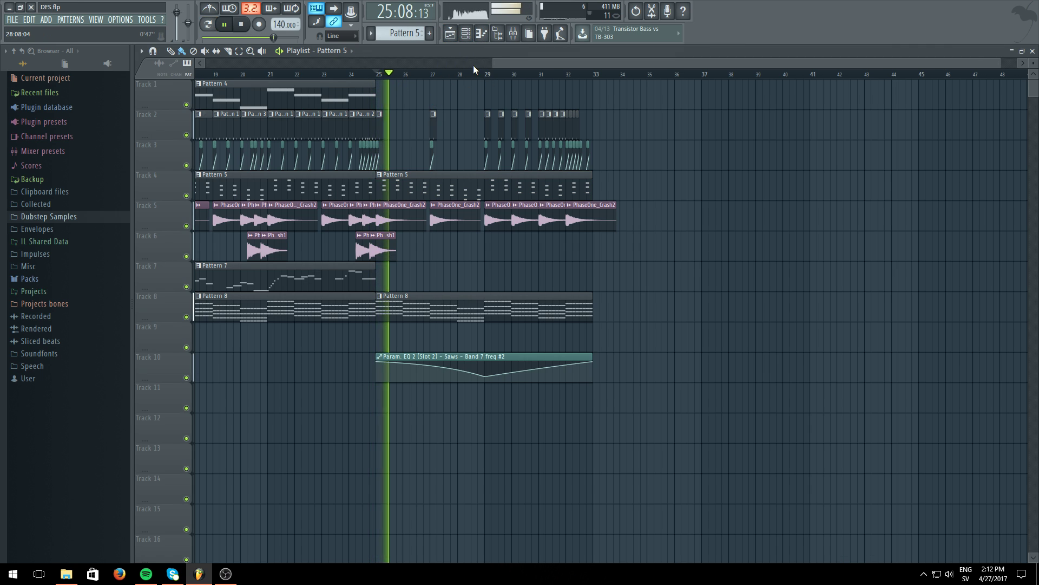
left_click(512, 33)
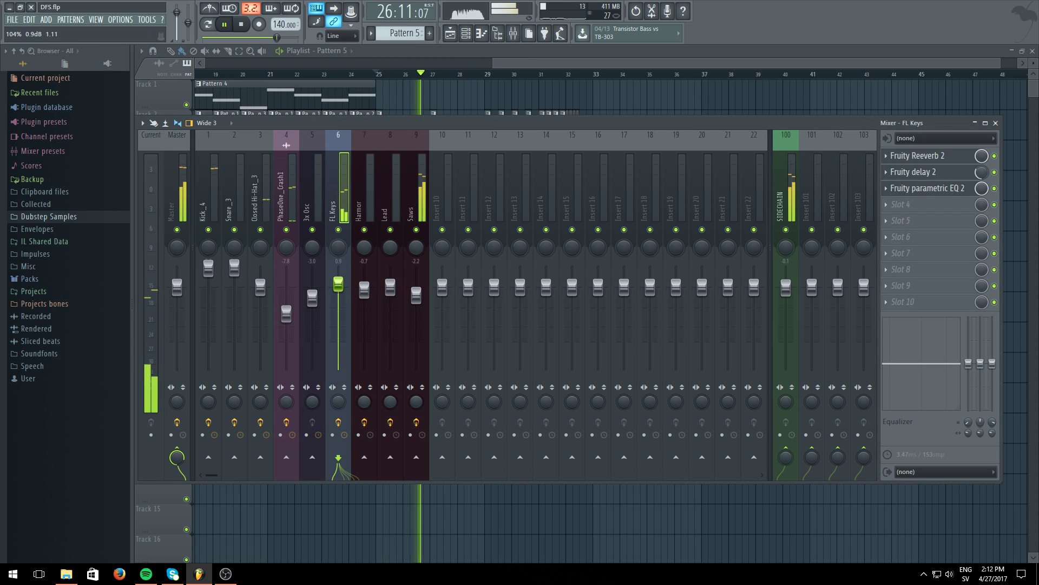
left_click(493, 51)
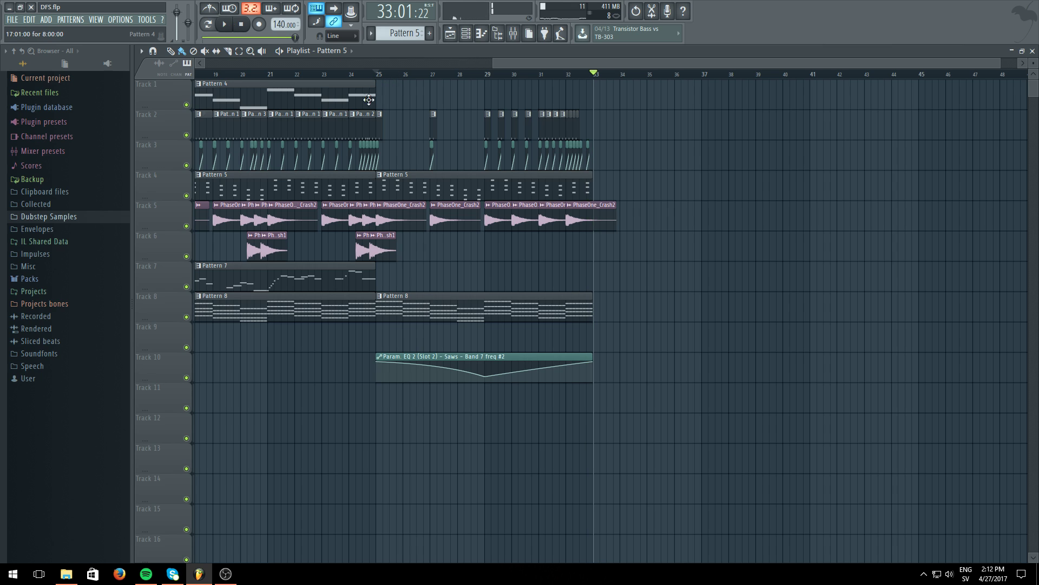
Try a Pattern 7 clip at bar 25 on Track 7, play it, and replace it with a Pattern 6 clip
left_click_drag(366, 281, 401, 273)
left_click(378, 75)
left_click(224, 25)
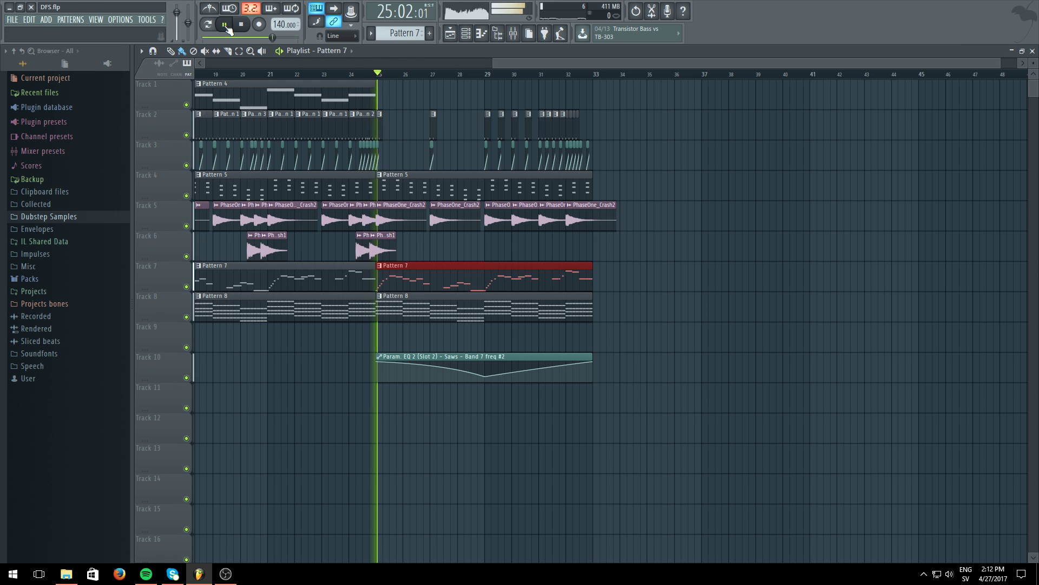
scroll(526, 80, "down", 4)
left_click(452, 277)
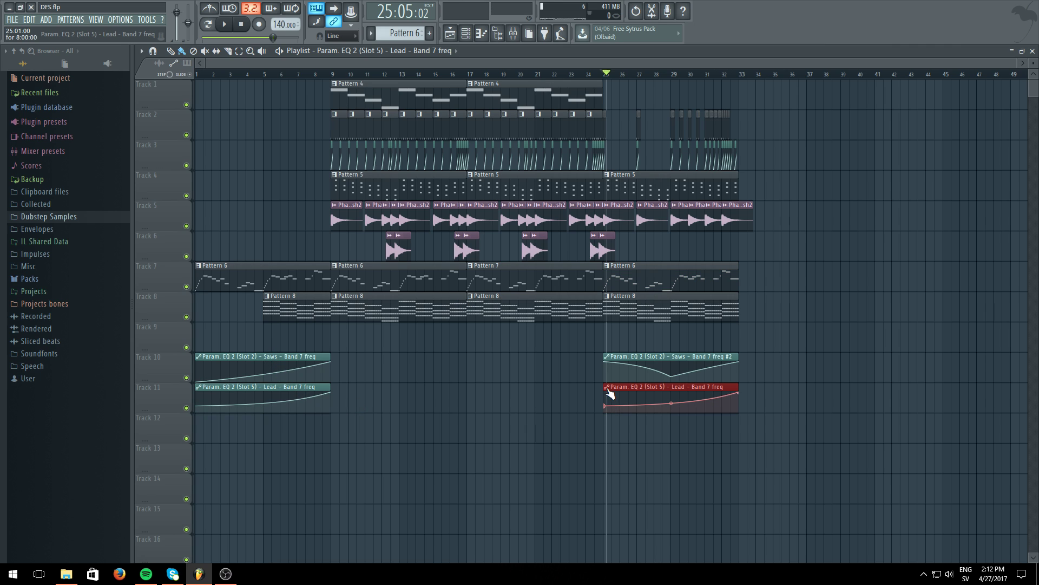
Copy the Lead Band 7 freq automation to bar 25 on Track 11 as a unique clip that falls steadily until bar 33
left_click(609, 391)
left_click(636, 465)
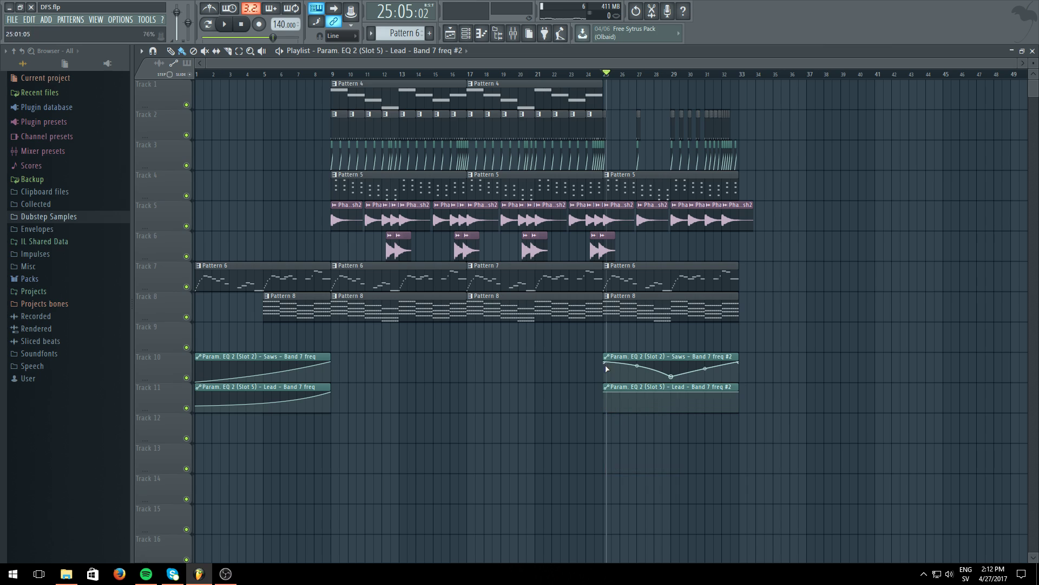
right_click(745, 397)
left_click(759, 380)
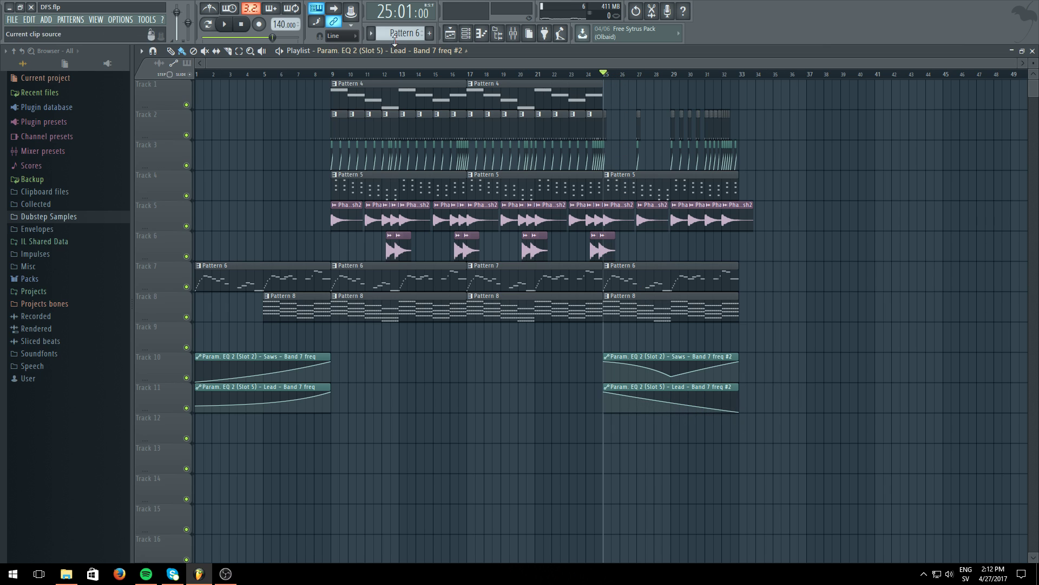
Play the section from bar 25, show the Unsorted channel group and open the Lead channel of Pattern 6 in the piano roll
scroll(672, 77, "up", 3)
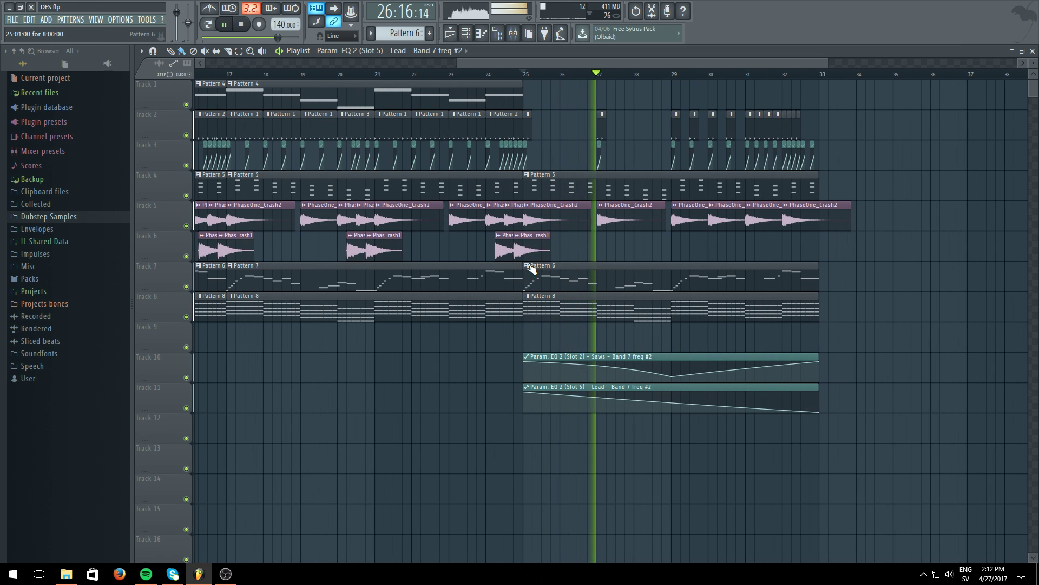
left_click(557, 272)
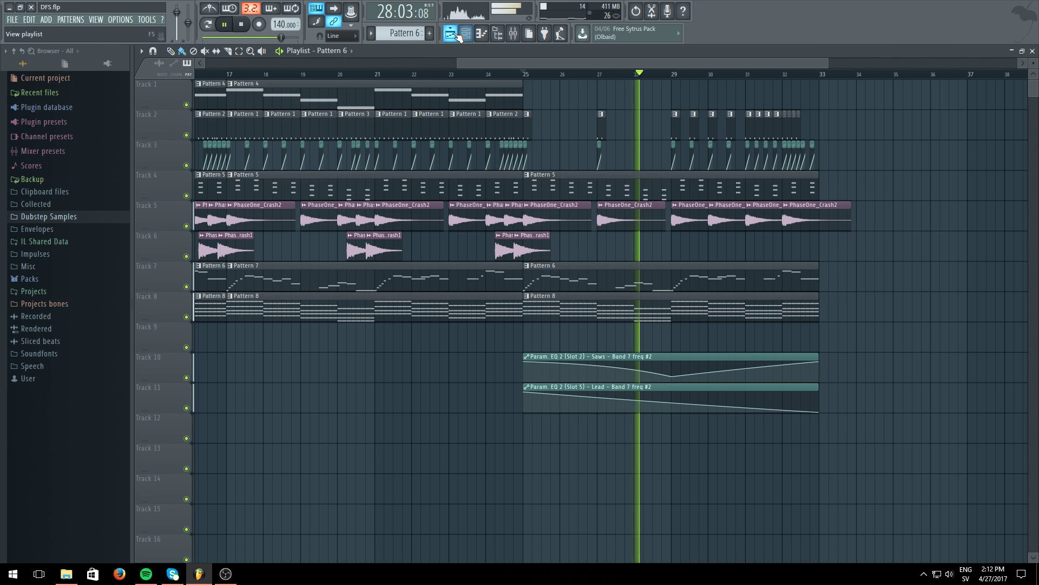
left_click(467, 35)
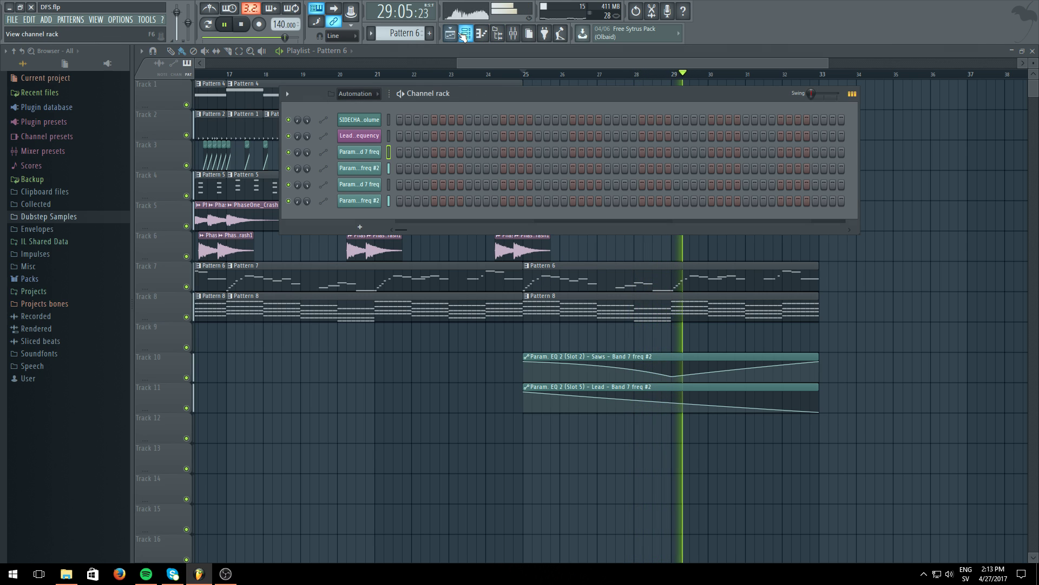
left_click(466, 34)
left_click(469, 35)
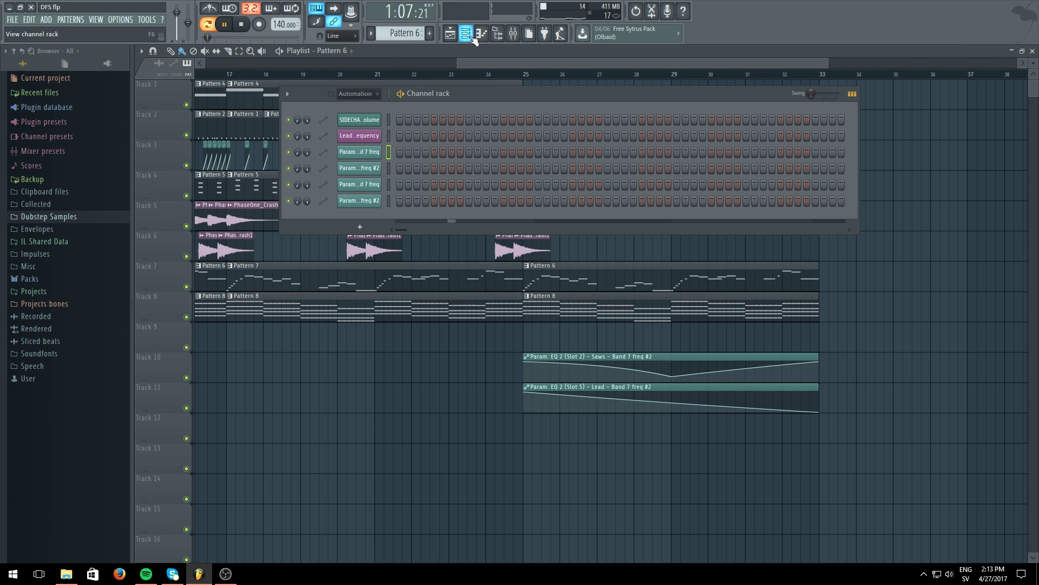
left_click(371, 140)
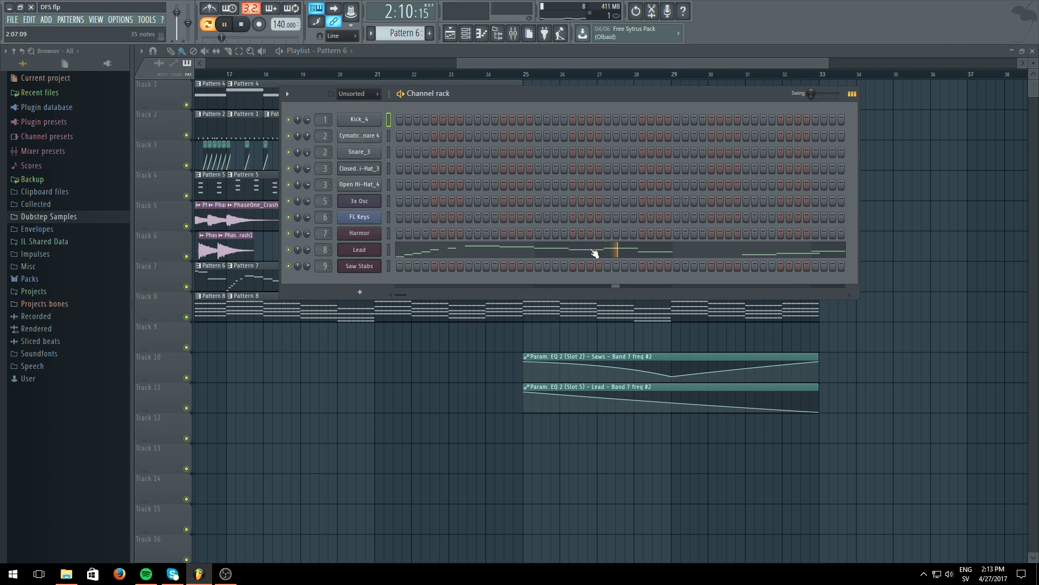
left_click(596, 252)
Transpose all Lead notes in Pattern 6 down one octave
scroll(617, 124, "down", 1)
scroll(685, 132, "up", 9)
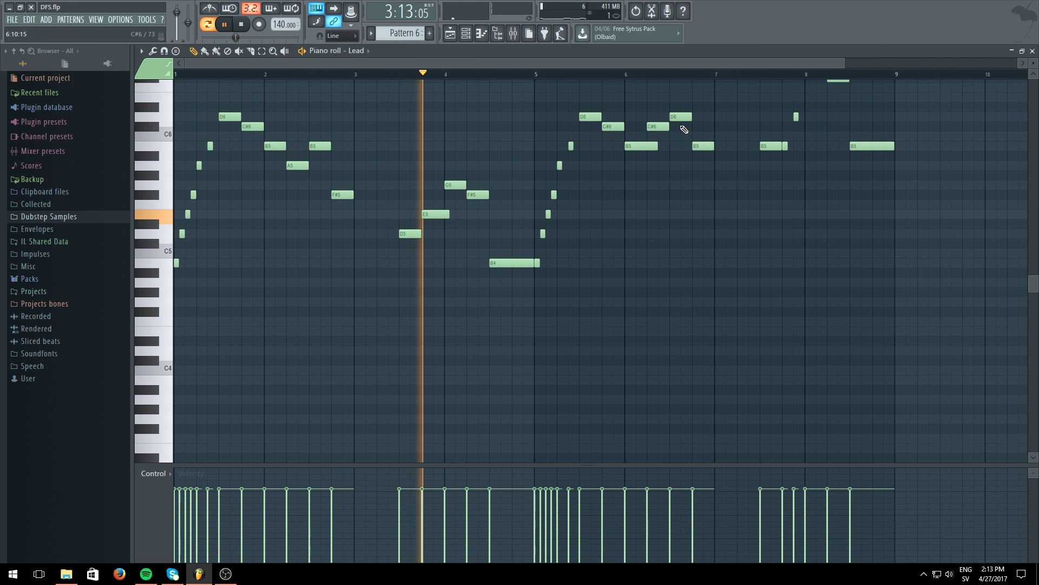
left_click_drag(867, 119, 169, 470)
scroll(182, 281, "down", 1)
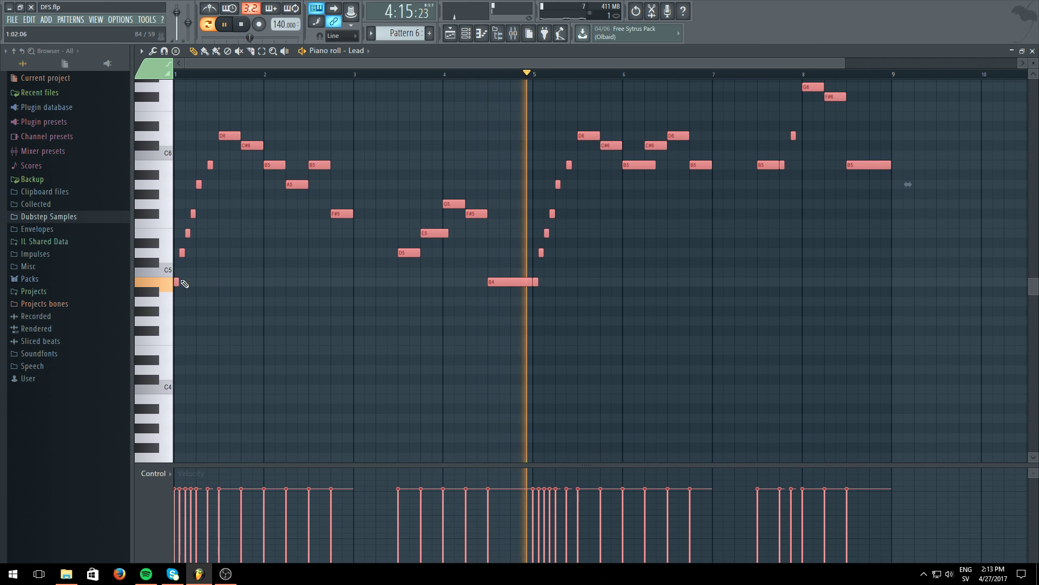
key("Down")
key("Down")
key("Down")
key("Down")
key("Down")
key("Down")
key("Down")
key("Down")
key("Down")
key("Down")
key("Down")
key("Down")
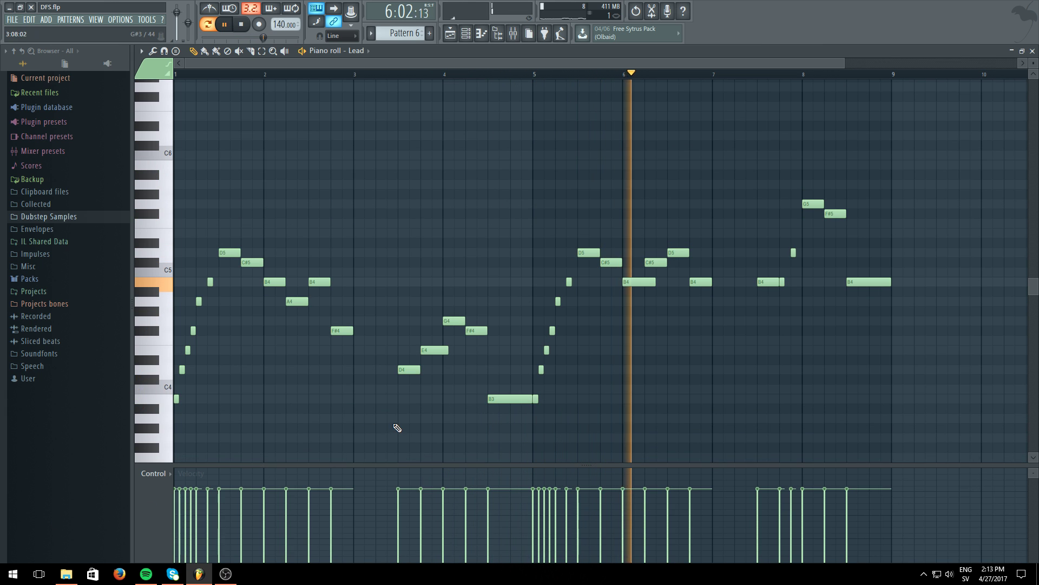
Play the song from bar 25 and transpose all Lead notes in Pattern 7 down one octave
key("F5")
key("l")
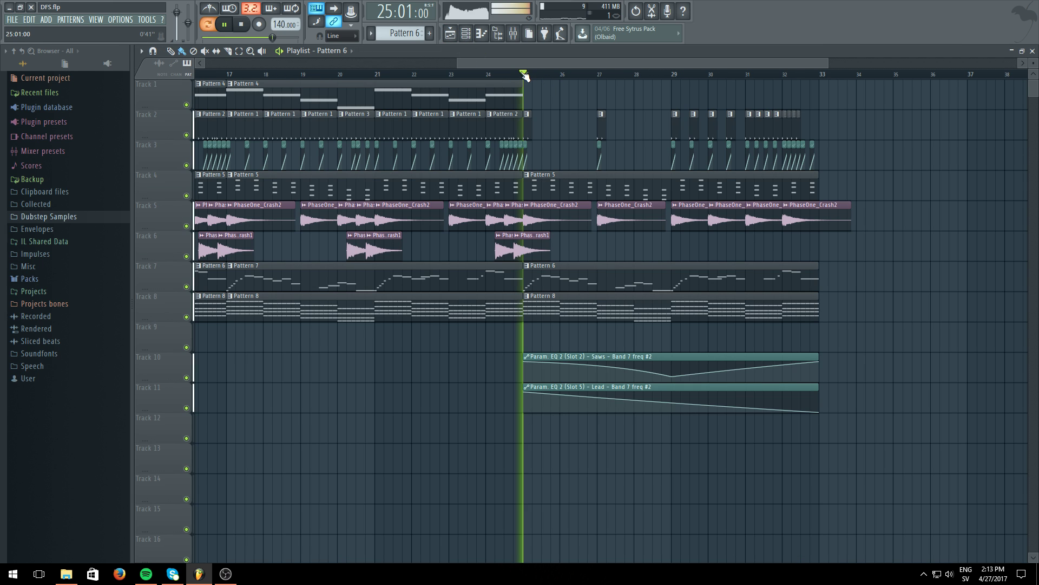
scroll(563, 78, "down", 5)
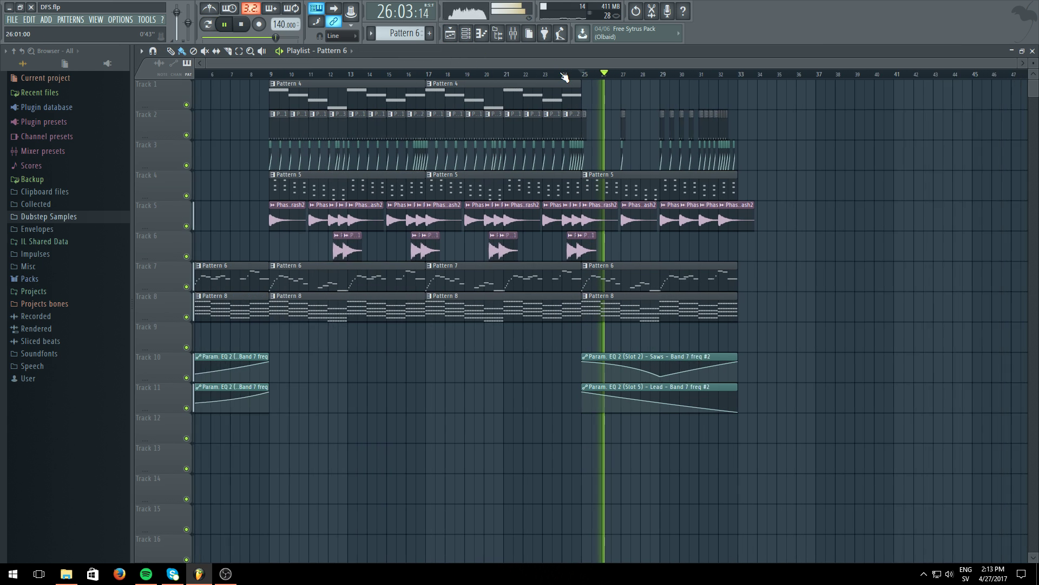
left_click(490, 264)
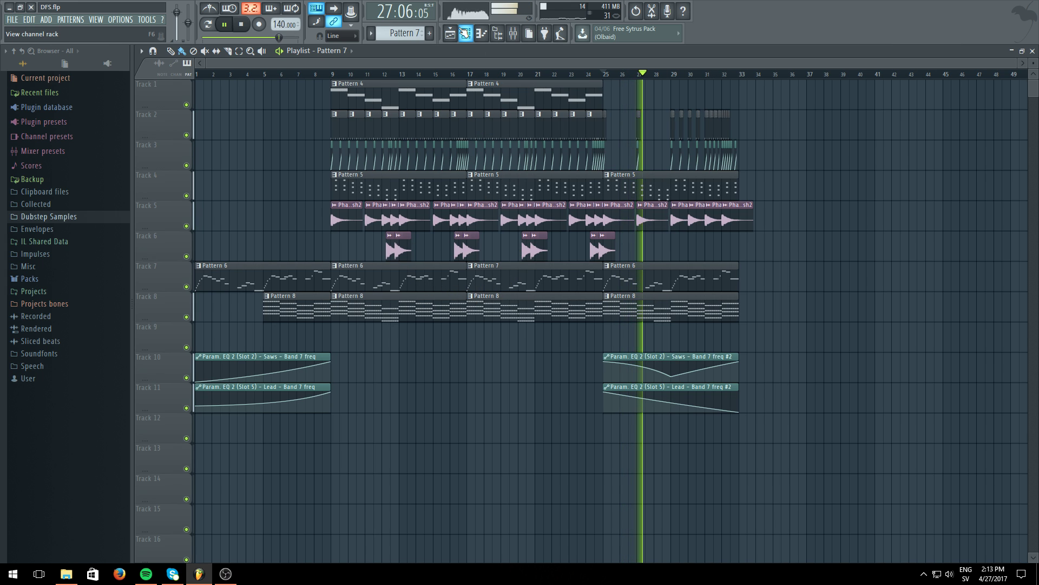
key("F6")
left_click(533, 252)
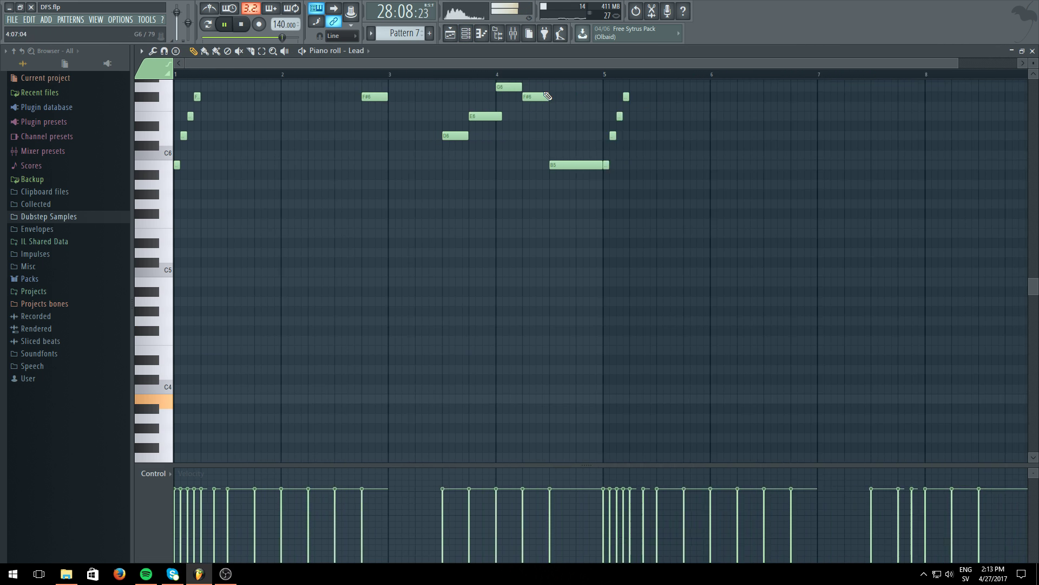
left_click_drag(812, 102, 204, 412)
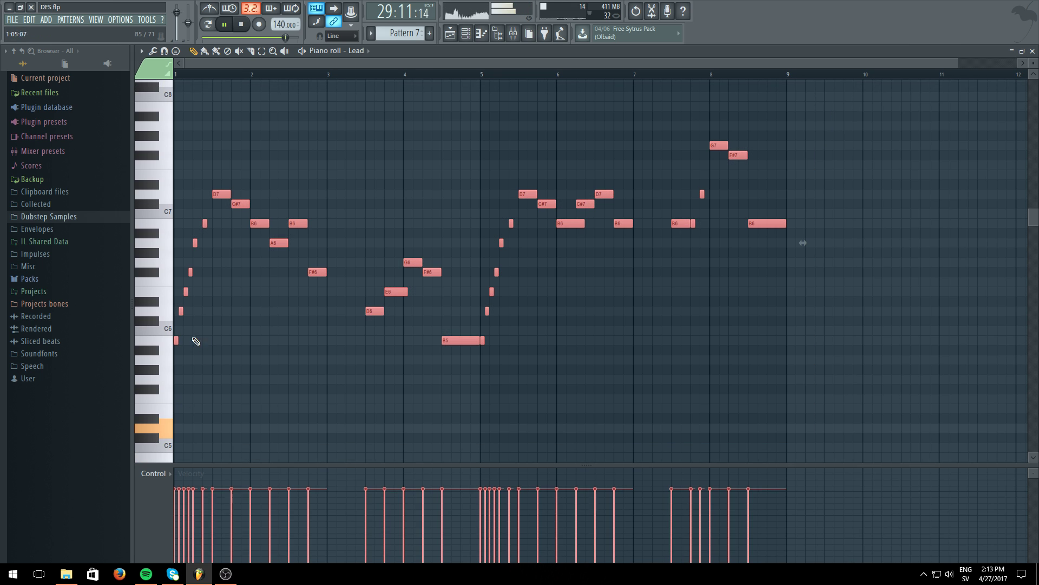
left_click_drag(176, 342, 155, 416)
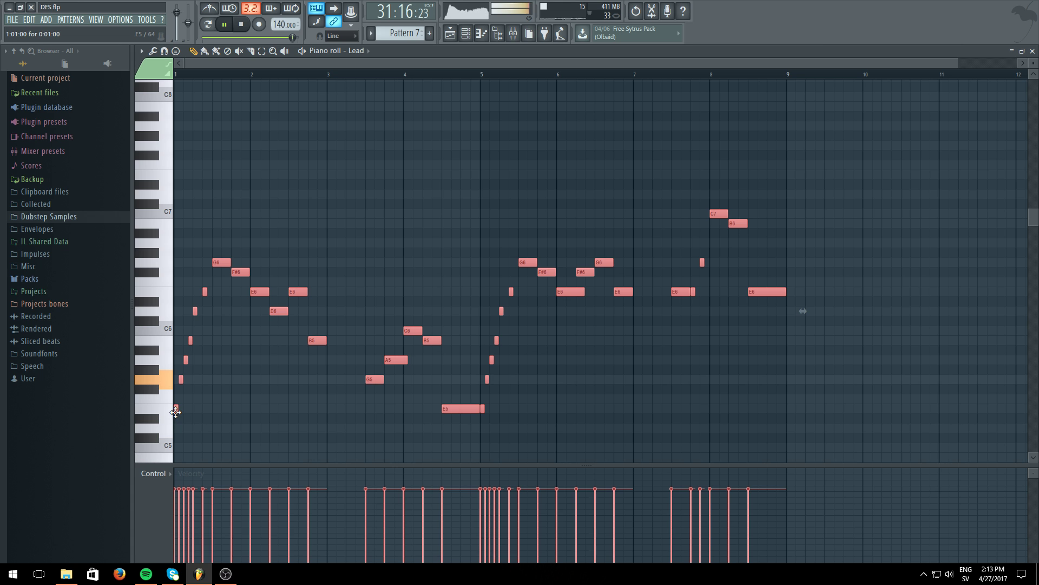
left_click_drag(176, 412, 163, 433)
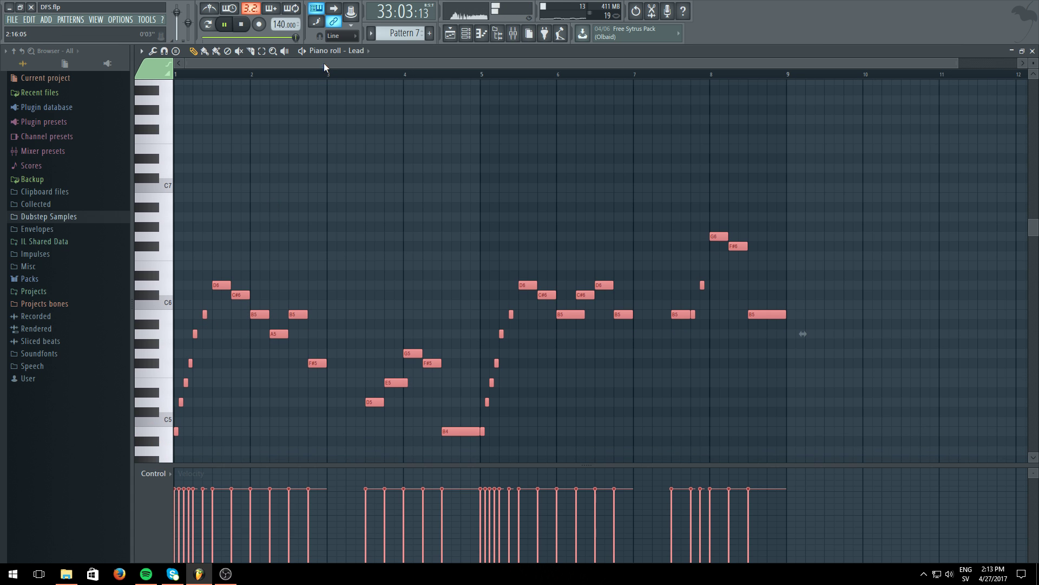
Listen to the arrangement from bar 17, from shortly before bar 9, and briefly from bar 25
left_click(450, 35)
left_click(469, 74)
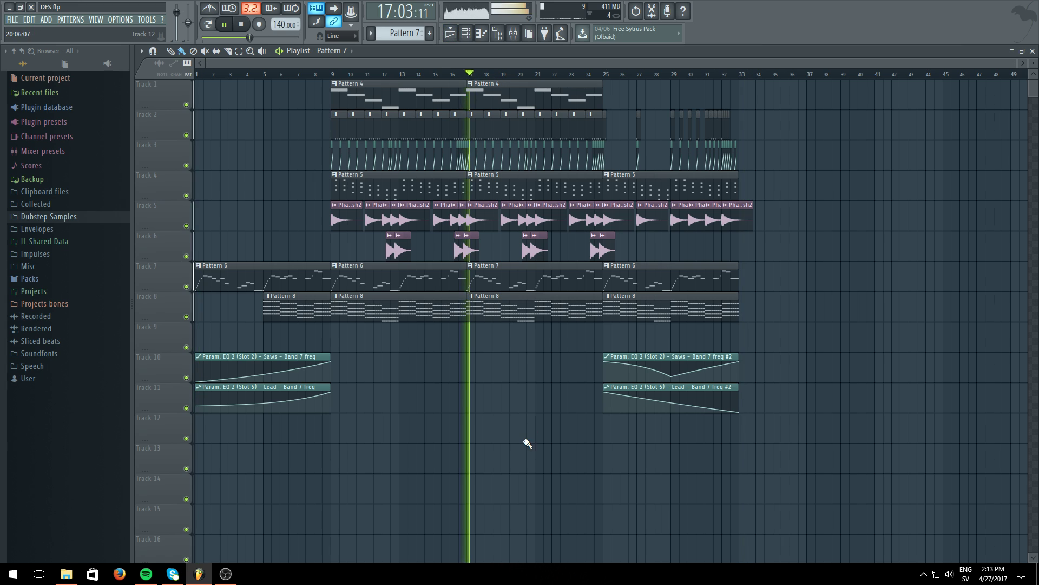
left_click(321, 75)
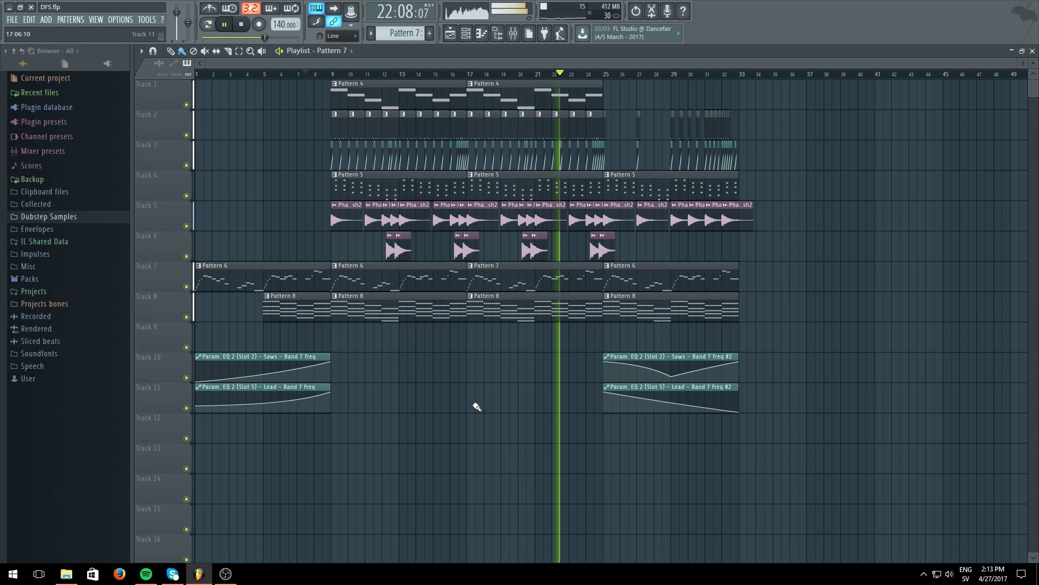
scroll(661, 74, "up", 6)
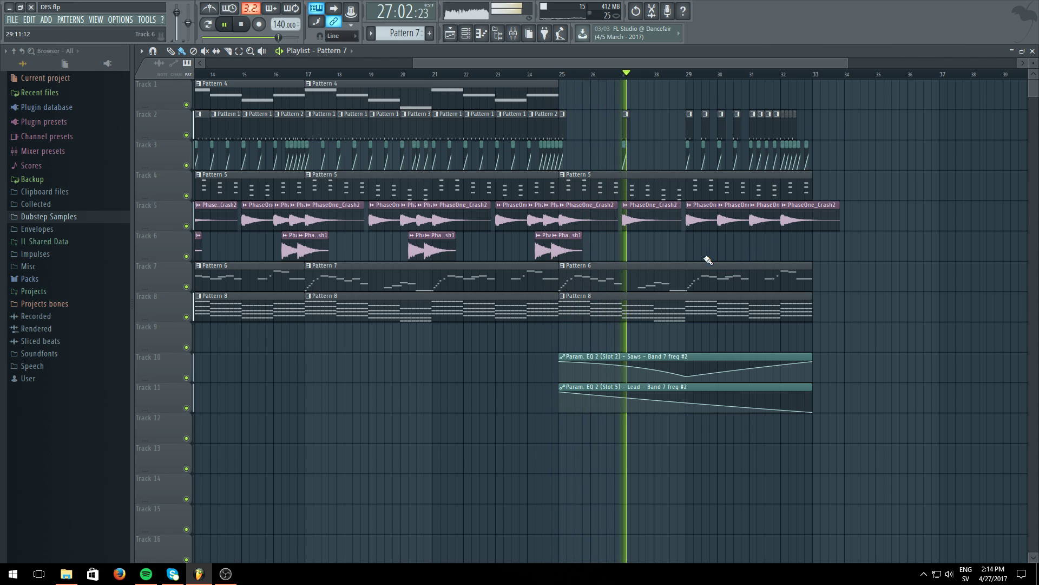
left_click(226, 25)
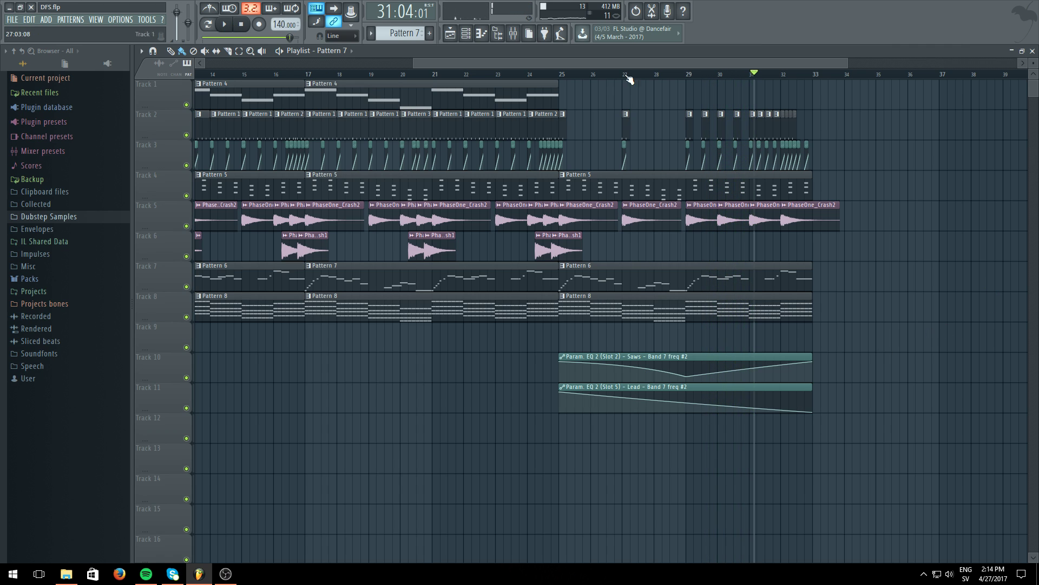
left_click(223, 25)
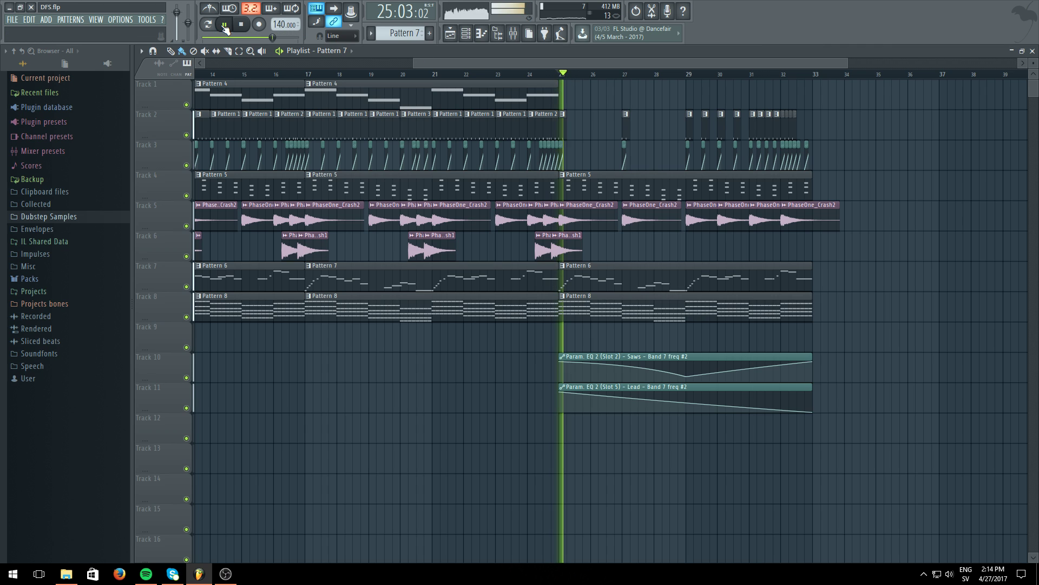
left_click(234, 25)
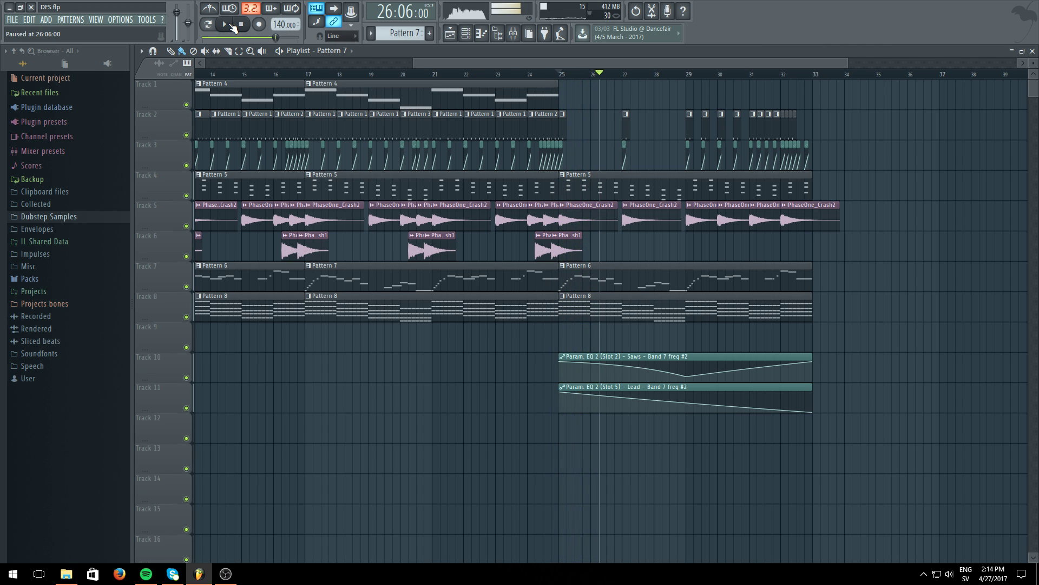
Try two-bar Pattern 8 clips at bars 25 and 27 on Track 8, and play them without the Pattern 6 clip on Track 7
left_click_drag(810, 319, 834, 326)
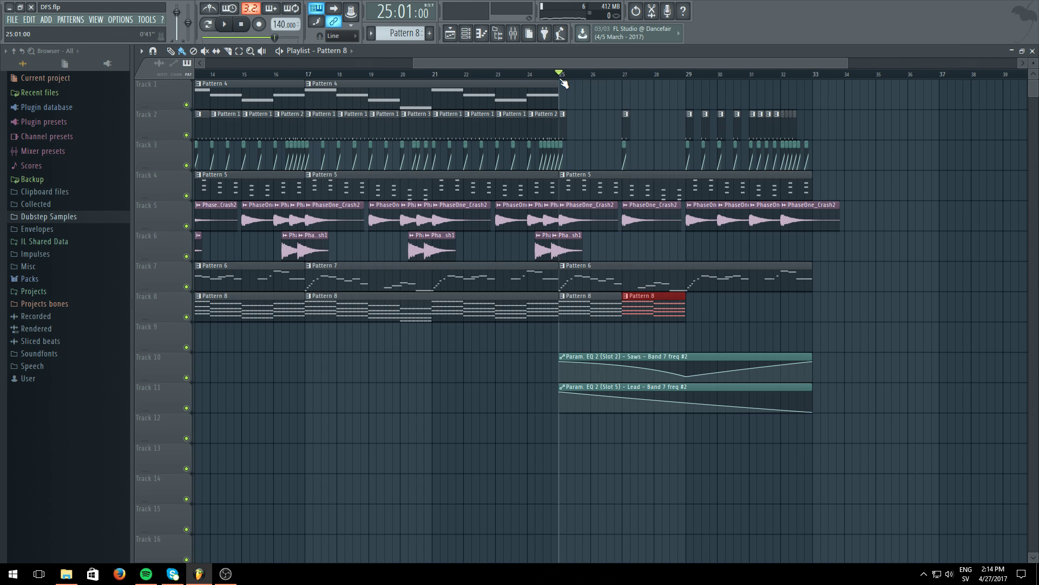
left_click(226, 24)
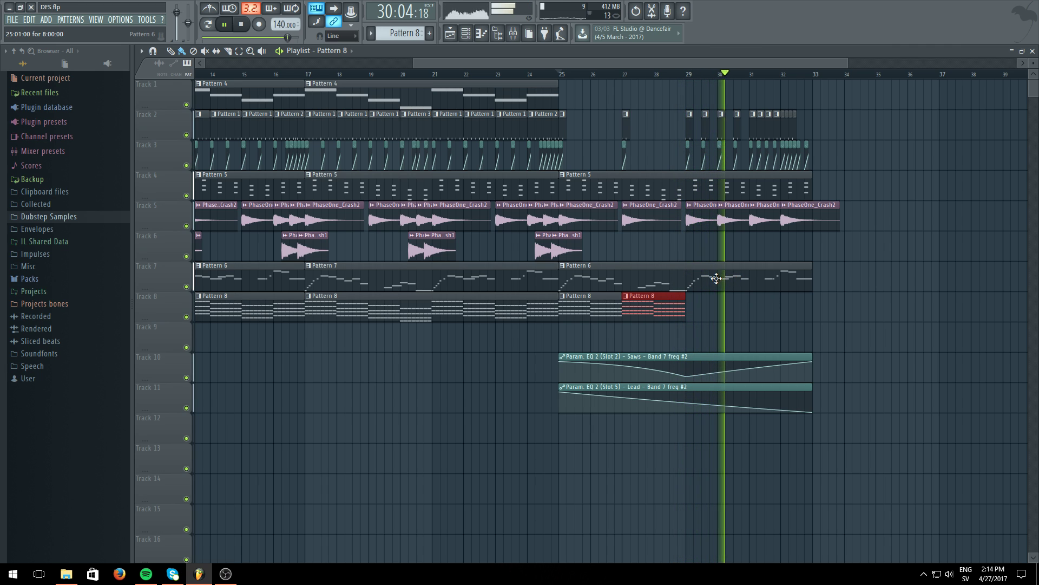
right_click(596, 283)
left_click(569, 76)
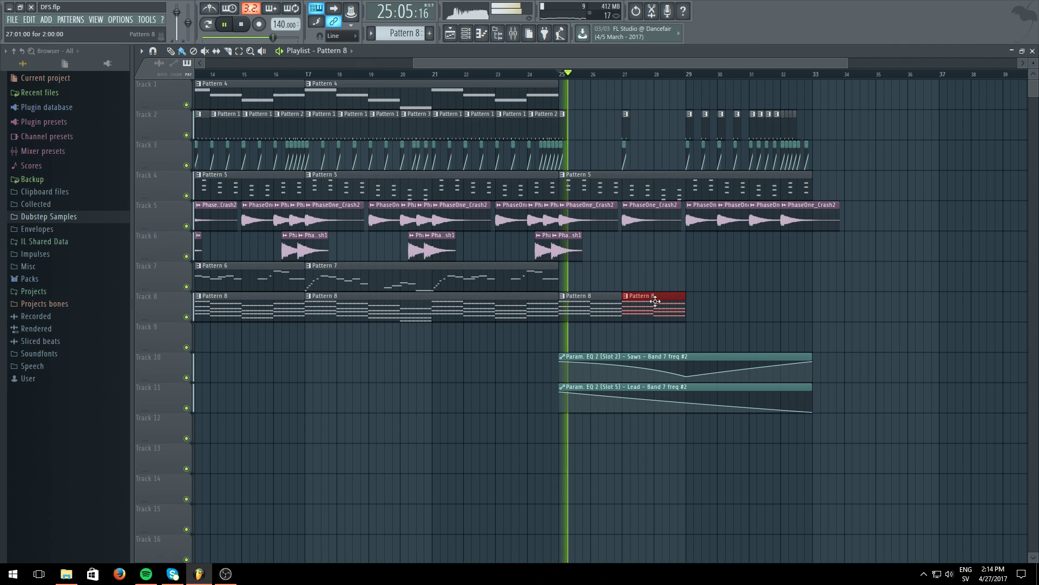
Shorten the Pattern 8 clips on Track 8 and the Pattern 5 clip on Track 4 to one bar, repeating each from bar 25 to 33
mouse_move(614, 298)
left_mouse_down()
mouse_move(590, 296)
mouse_move(665, 310)
left_mouse_up()
right_click(638, 301)
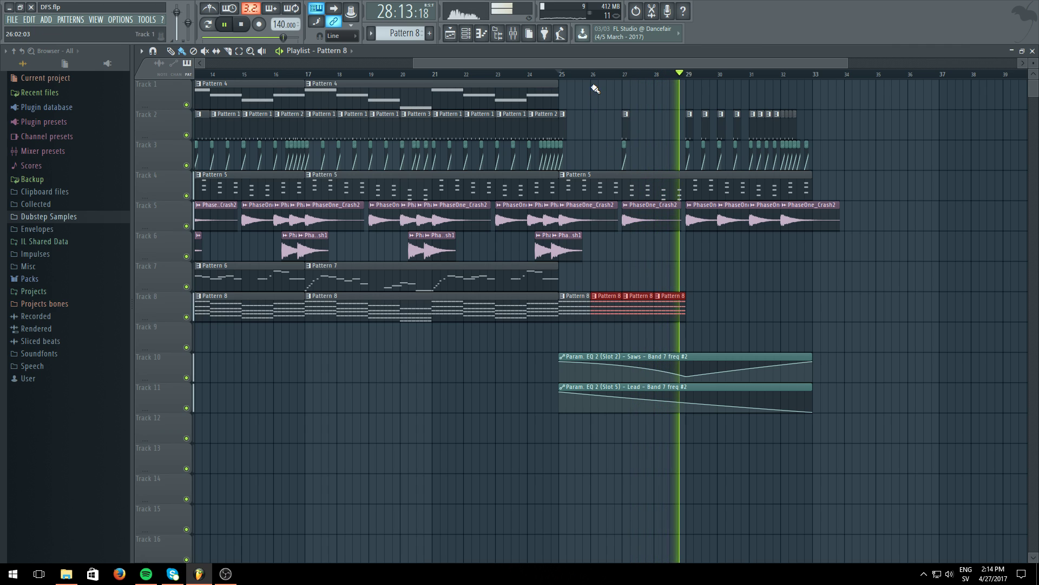
left_click(562, 74)
left_click(763, 298, "ctrl")
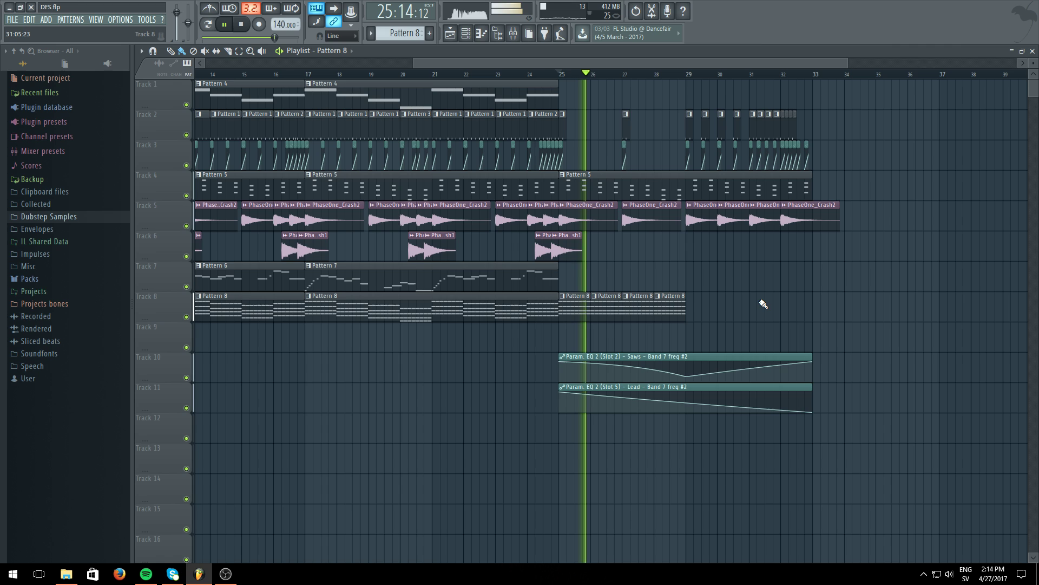
left_click(695, 304)
left_click_drag(723, 304, 783, 314)
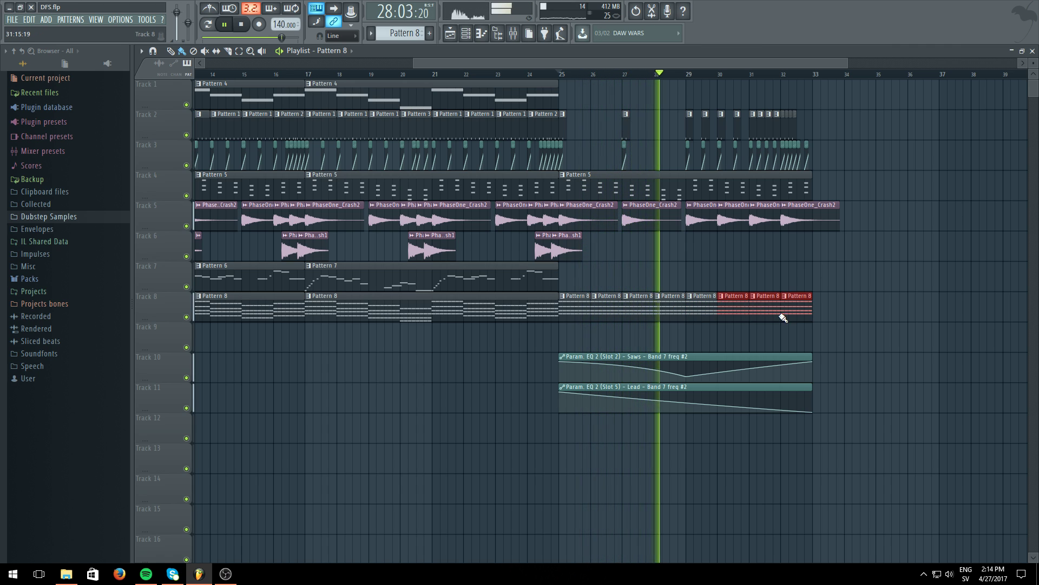
left_click(860, 309, "ctrl")
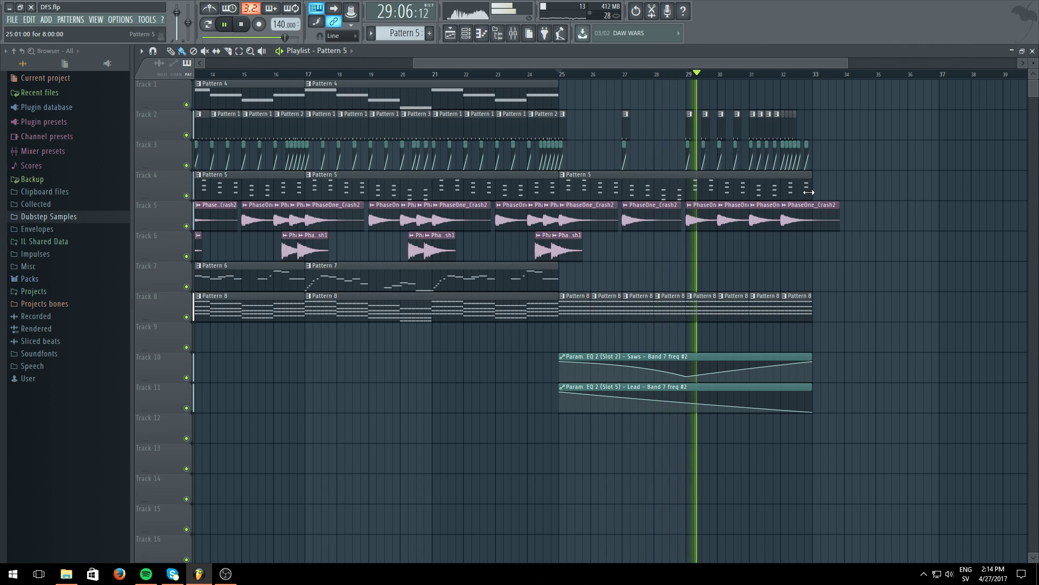
mouse_move(812, 195)
left_mouse_down()
mouse_move(588, 196)
mouse_move(599, 185)
mouse_move(796, 190)
left_mouse_up()
left_click(866, 198, "ctrl")
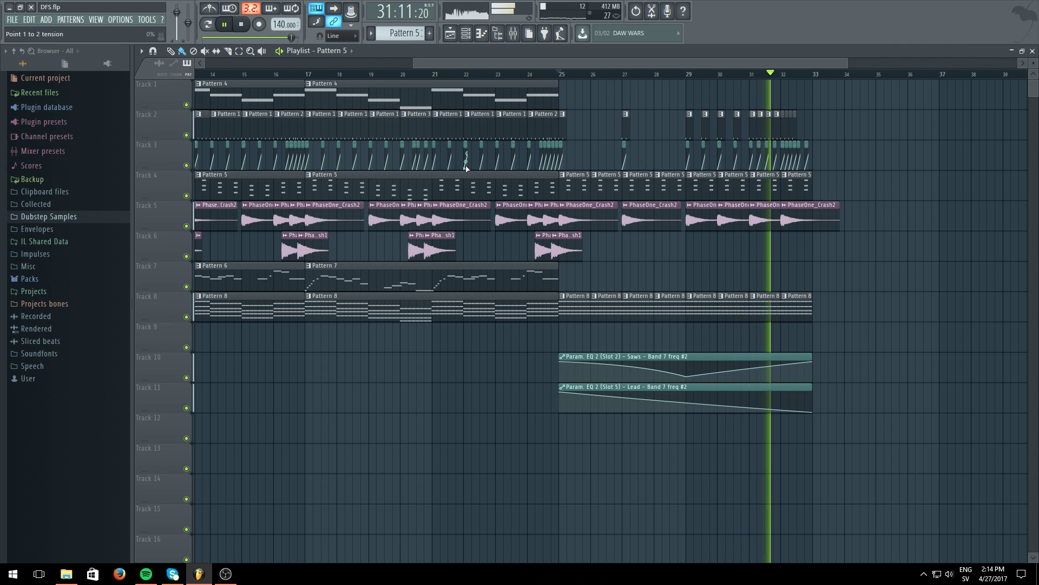
Place an eight-bar Pattern 6 clip at bar 25 on Track 7 and play from bar 25
left_click(245, 274)
left_click(564, 274)
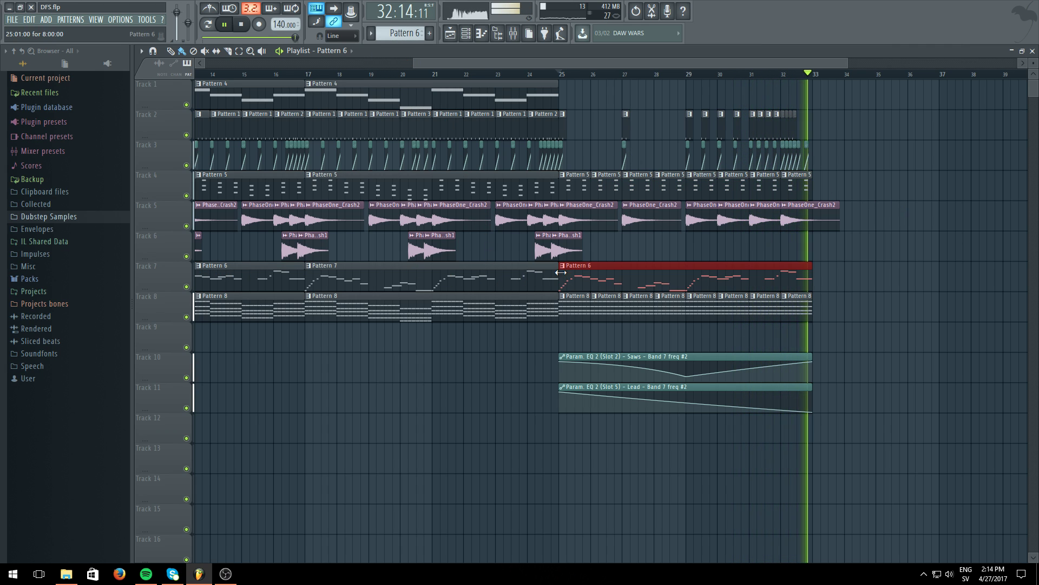
left_click(563, 74)
Try two-bar Pattern 6 clips at bars 25 and 29 on Track 7, and restore a single clip running to bar 33
left_click_drag(810, 271, 622, 281)
left_click(646, 274, "ctrl")
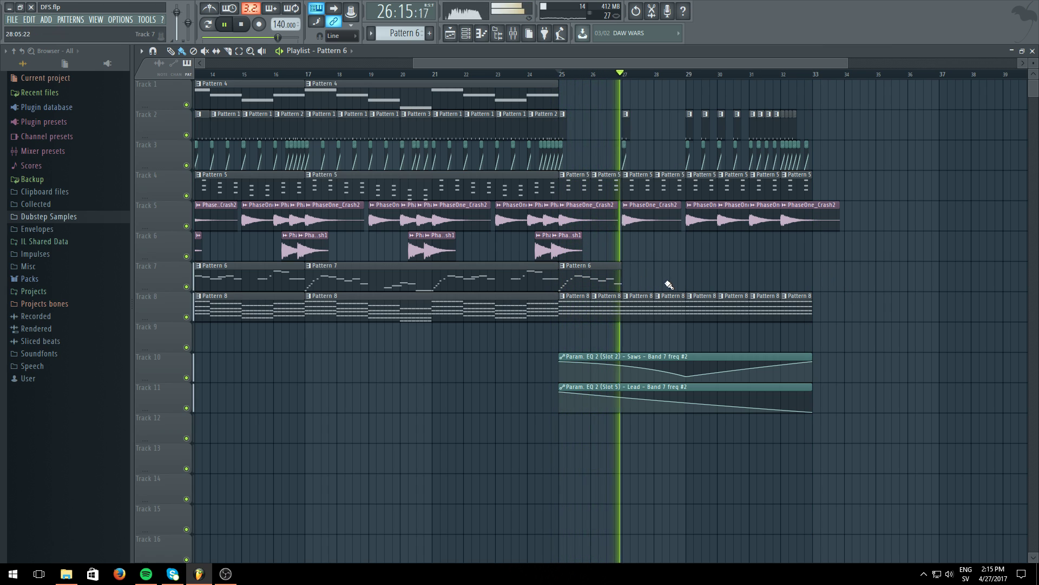
left_click(714, 278)
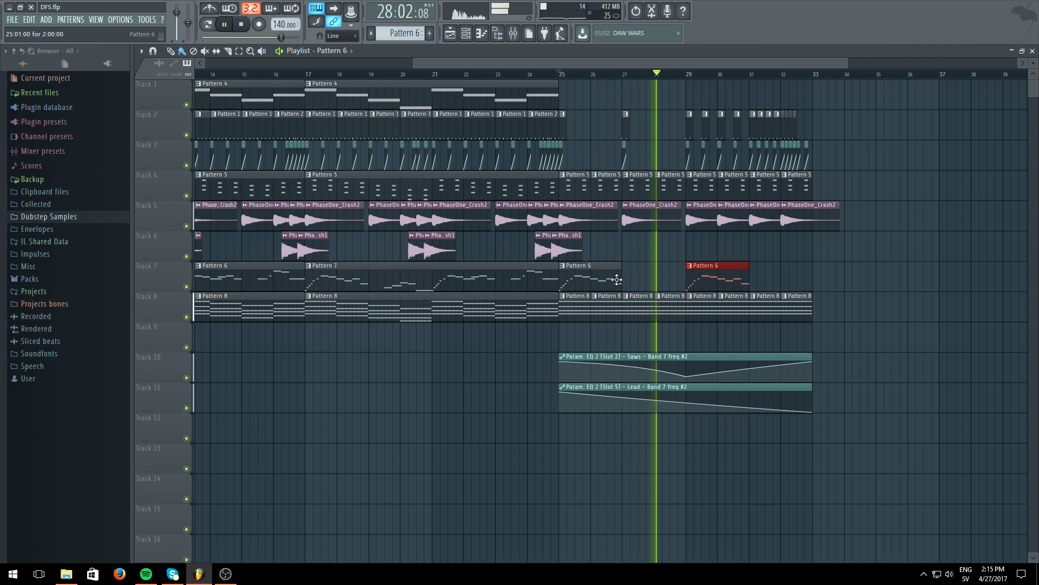
left_click_drag(622, 278, 686, 278)
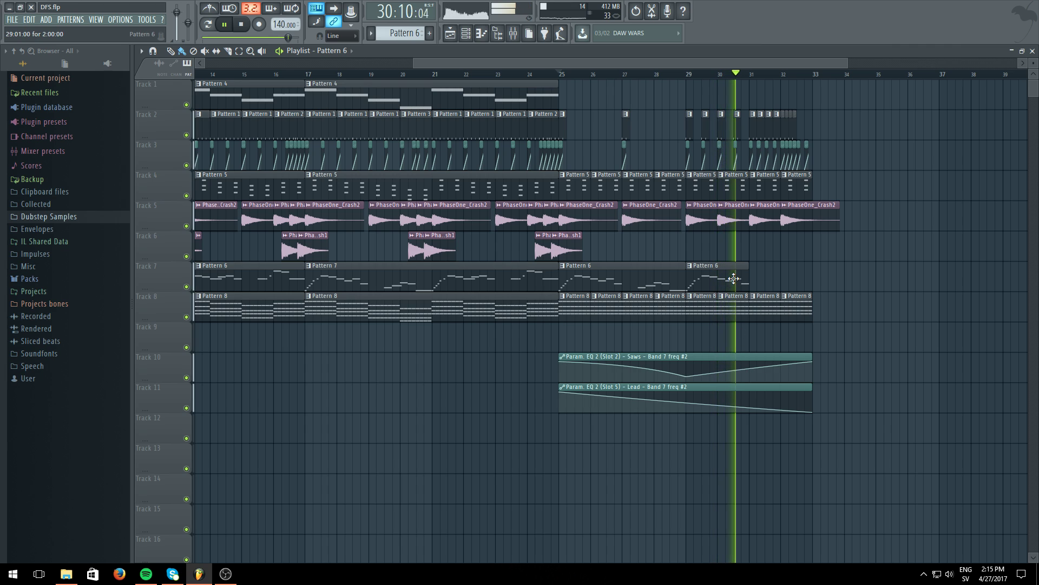
left_click_drag(750, 282, 806, 283)
right_click(792, 285)
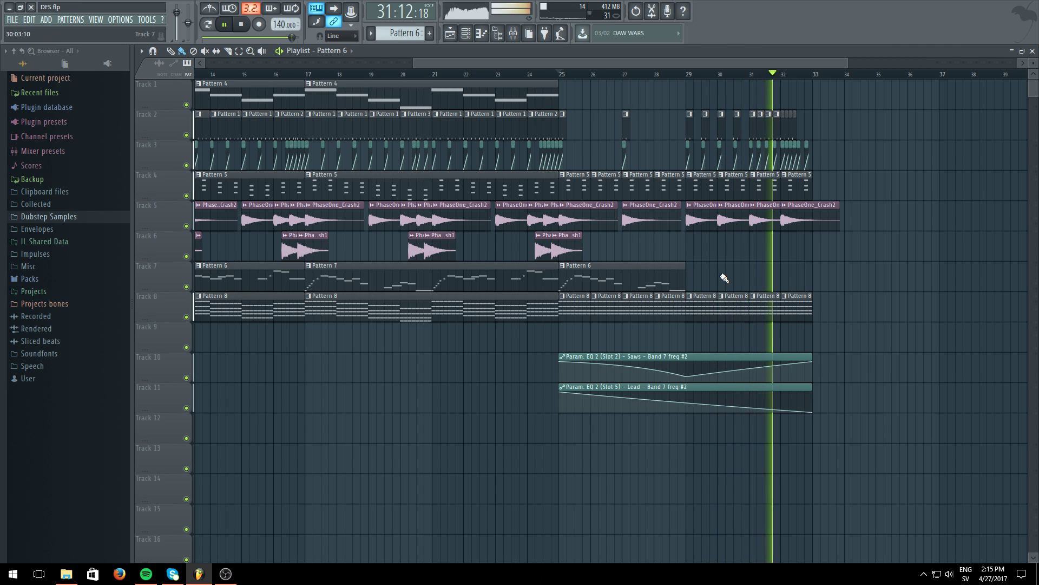
left_click_drag(685, 277, 813, 283)
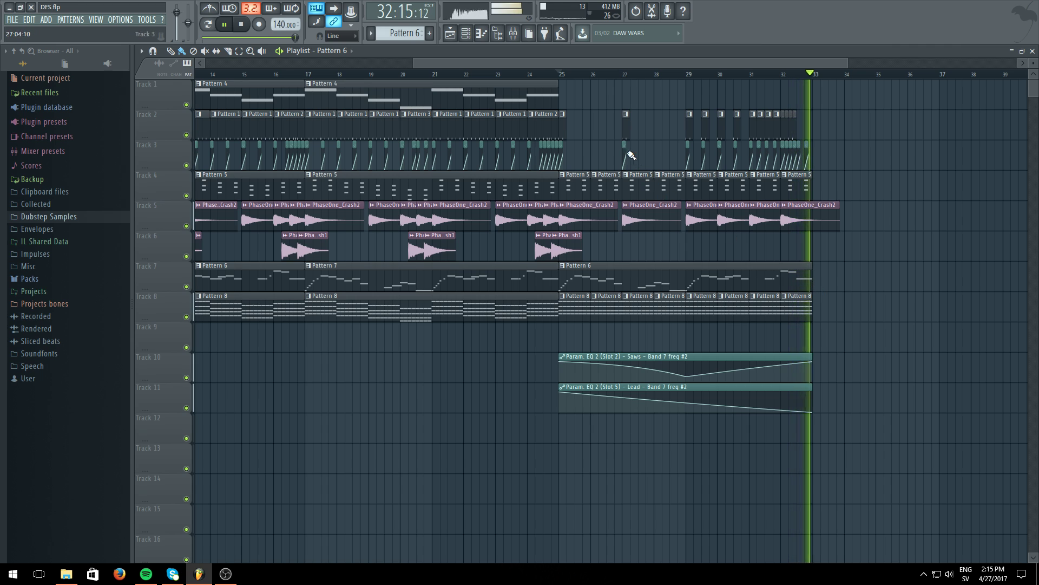
Play briefly from bar 25, pause, and select the playlist time range from bar 25 to 33
left_click(561, 75)
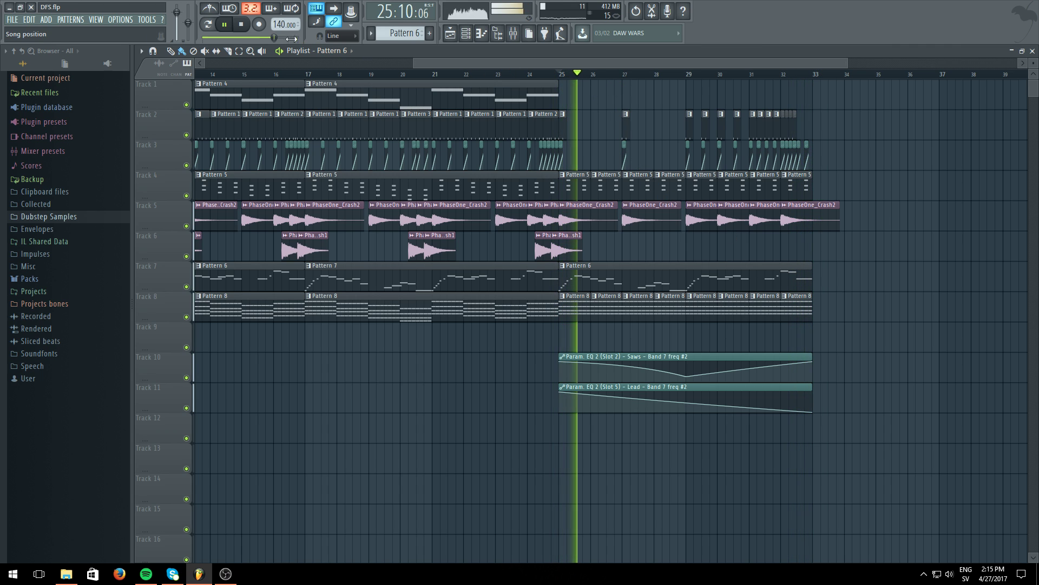
left_click(226, 25)
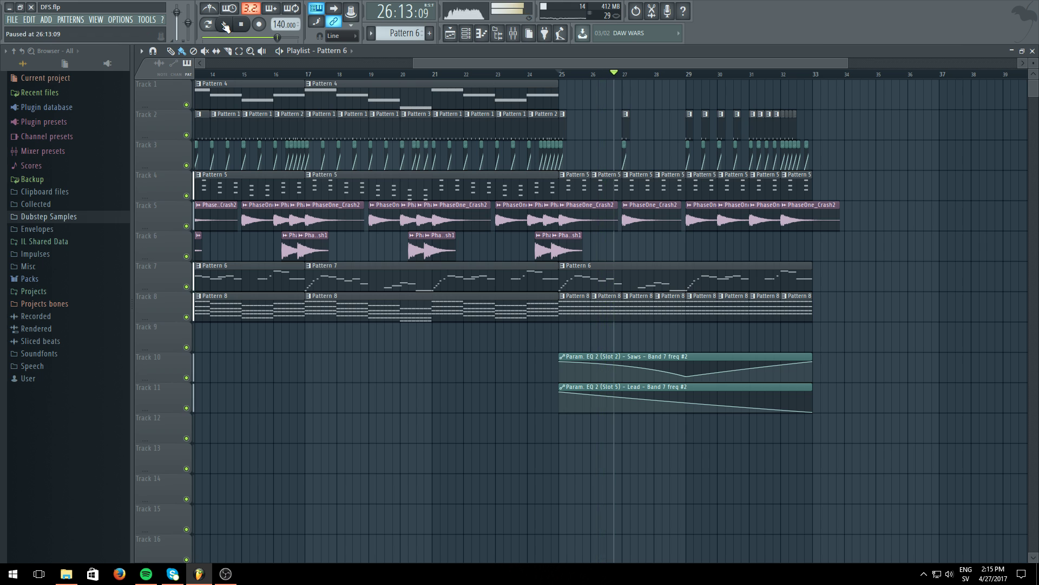
left_click_drag(811, 75, 562, 73)
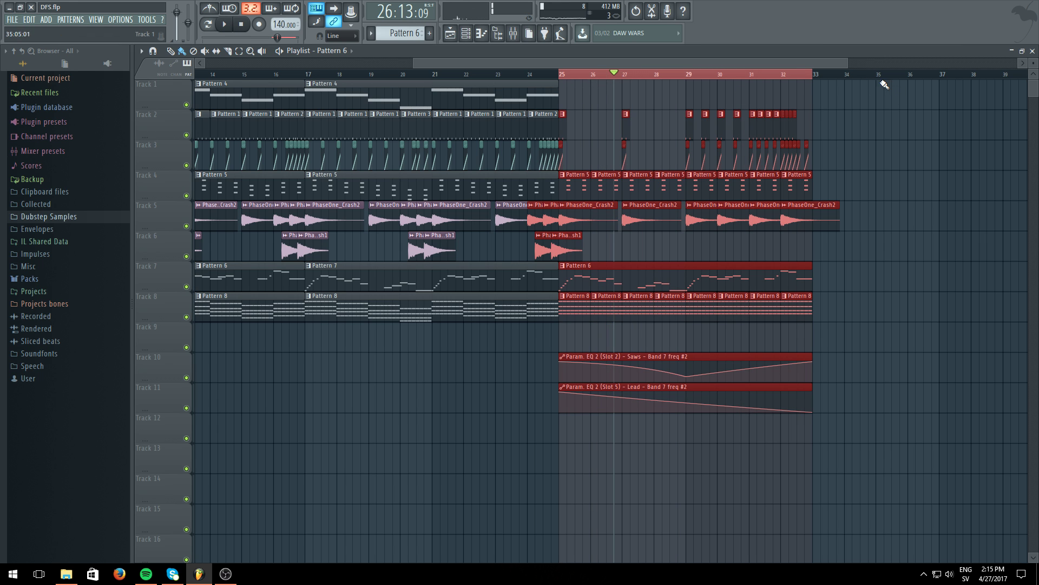
scroll(823, 81, "up", 3)
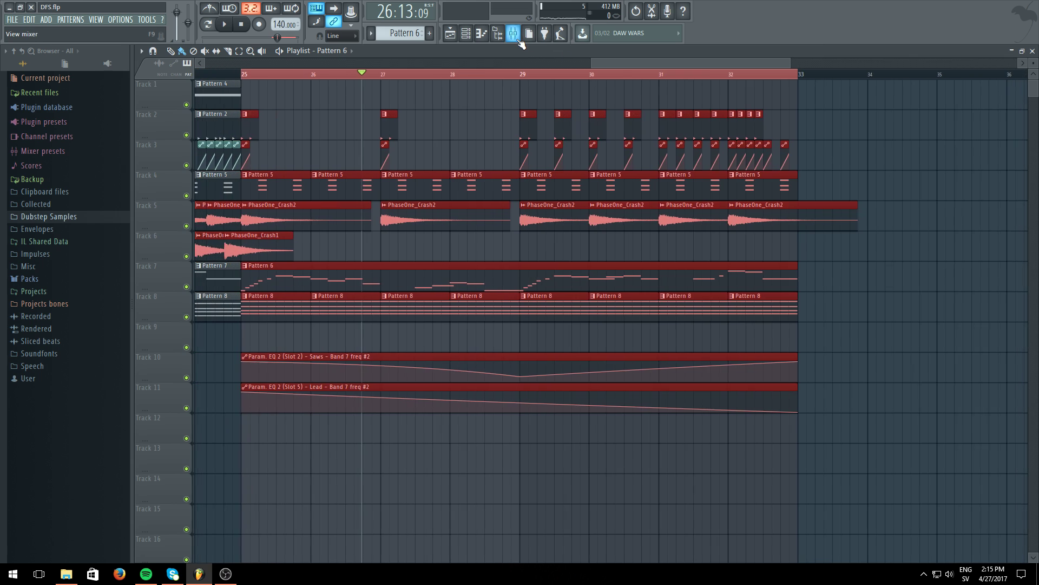
Add a second Fruity parametric EQ 2 to the Kick_4 mixer track and set its band 1 to high pass
left_click(514, 35)
left_click(205, 188)
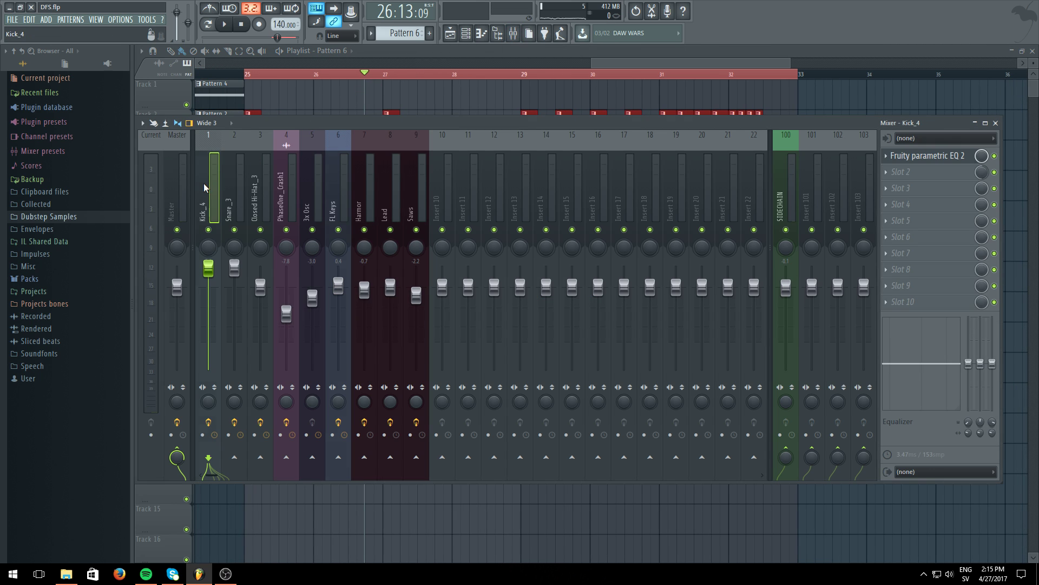
left_click(919, 174)
left_click(899, 353)
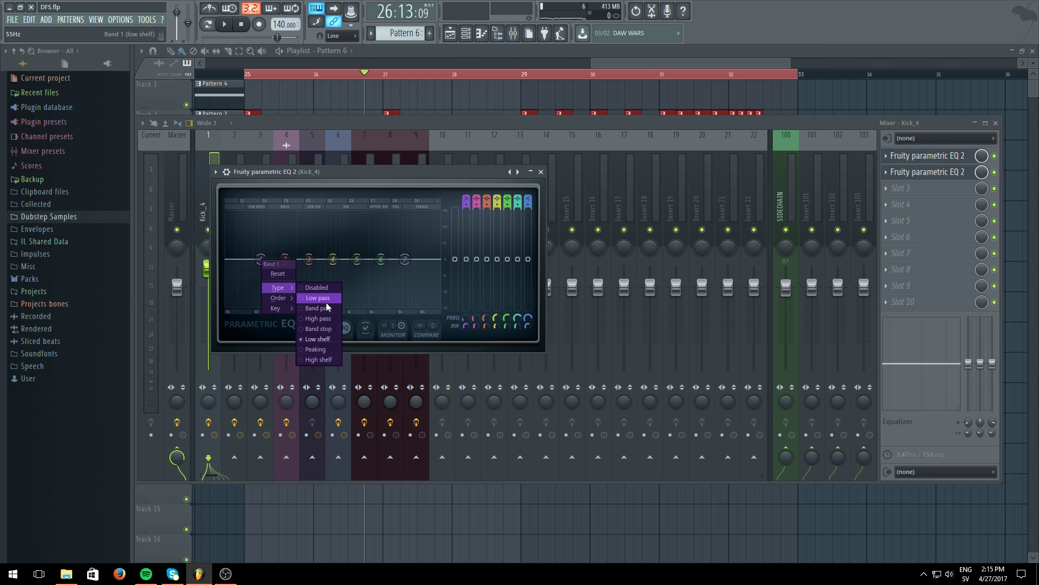
left_click(327, 301)
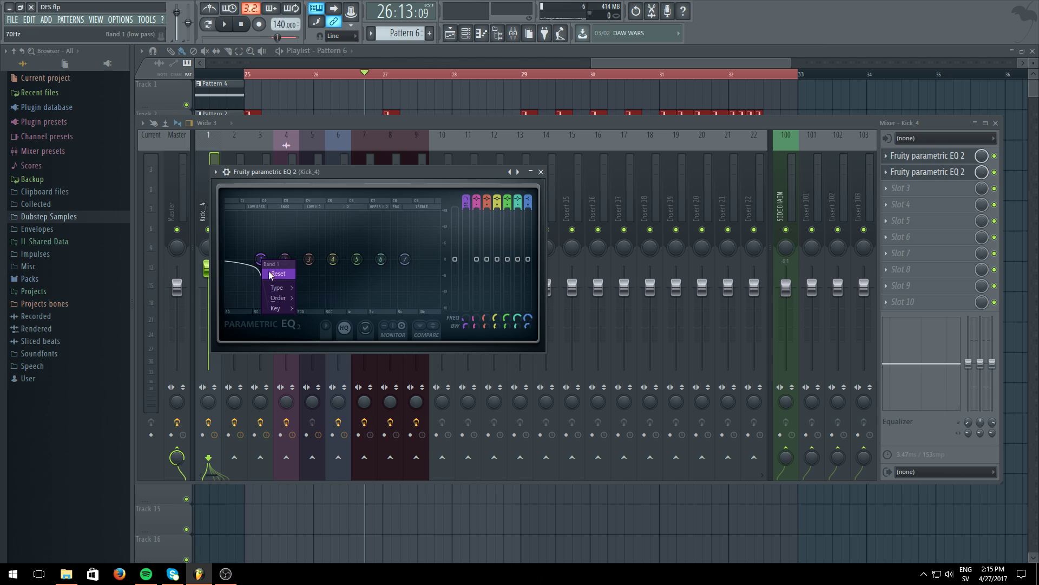
left_click(328, 321)
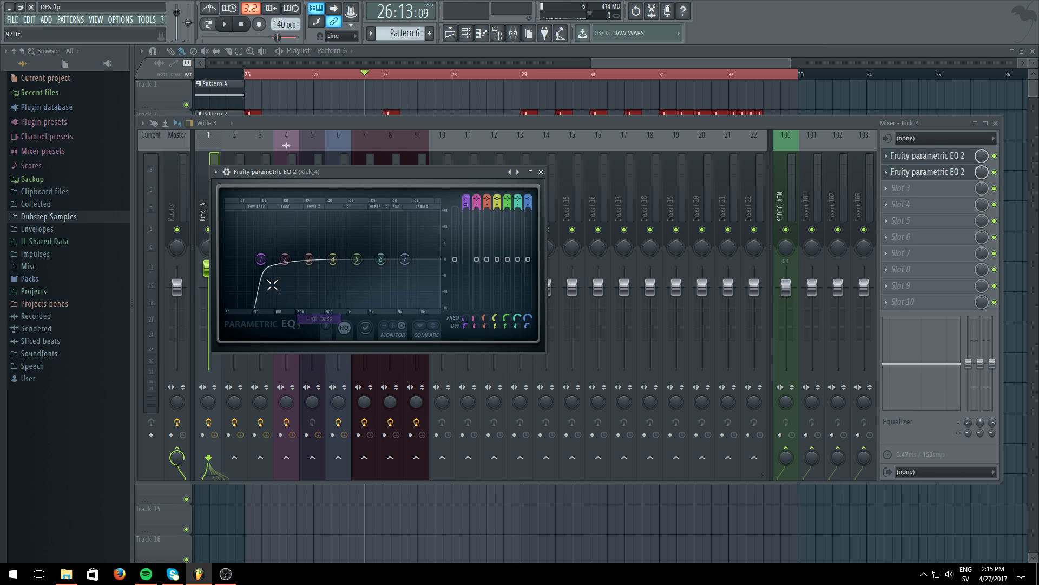
Create a band 1 frequency automation clip for Kick_4 on Track 9 and raise its curve to a point near mid-bar 32
right_click(466, 318)
left_click(501, 390)
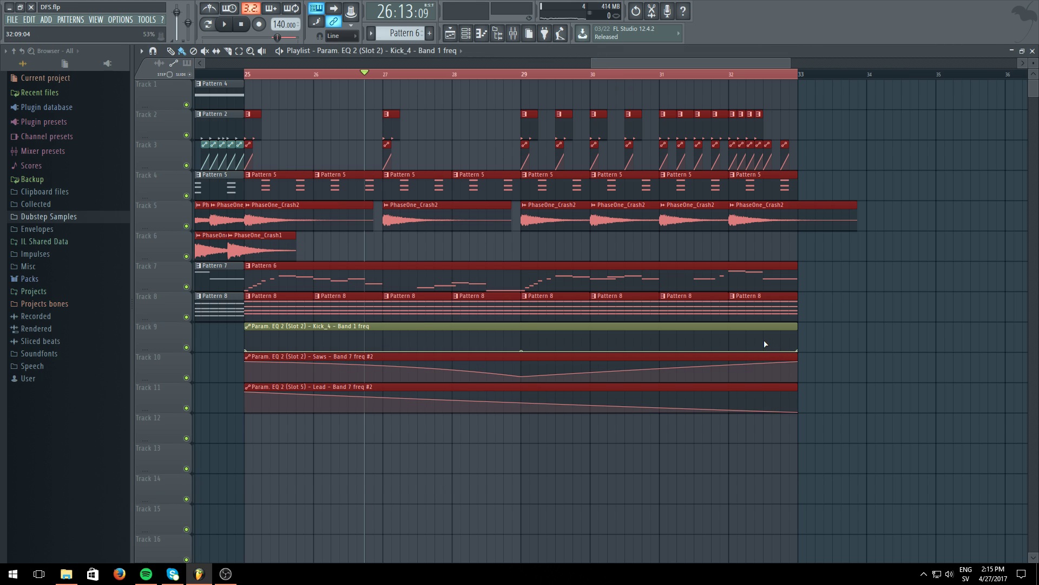
left_click_drag(766, 343, 765, 341)
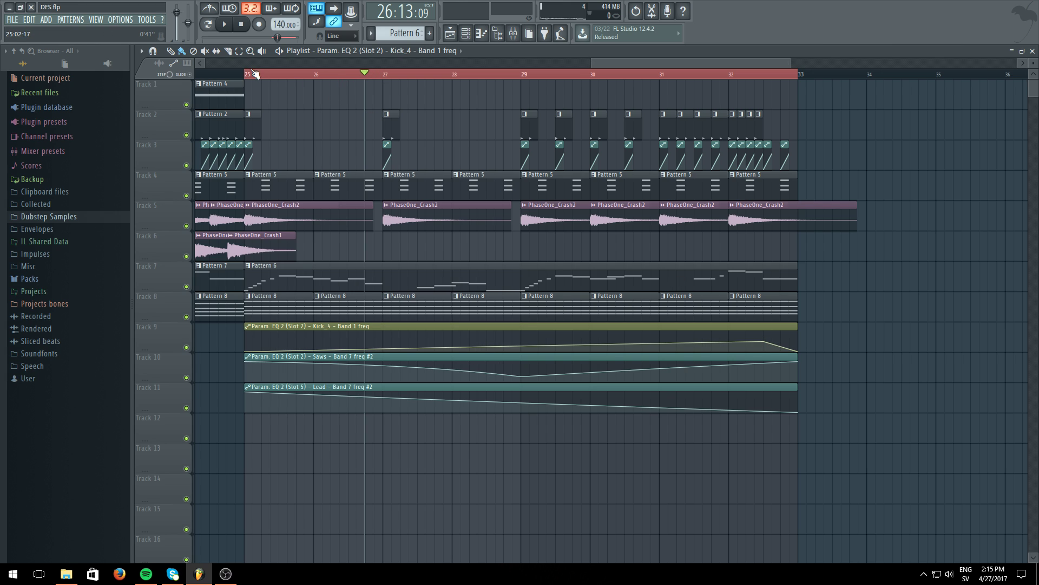
Play from bar 25, lower the peak of the Kick_4 filter curve and add a low point at bar 31
key("space")
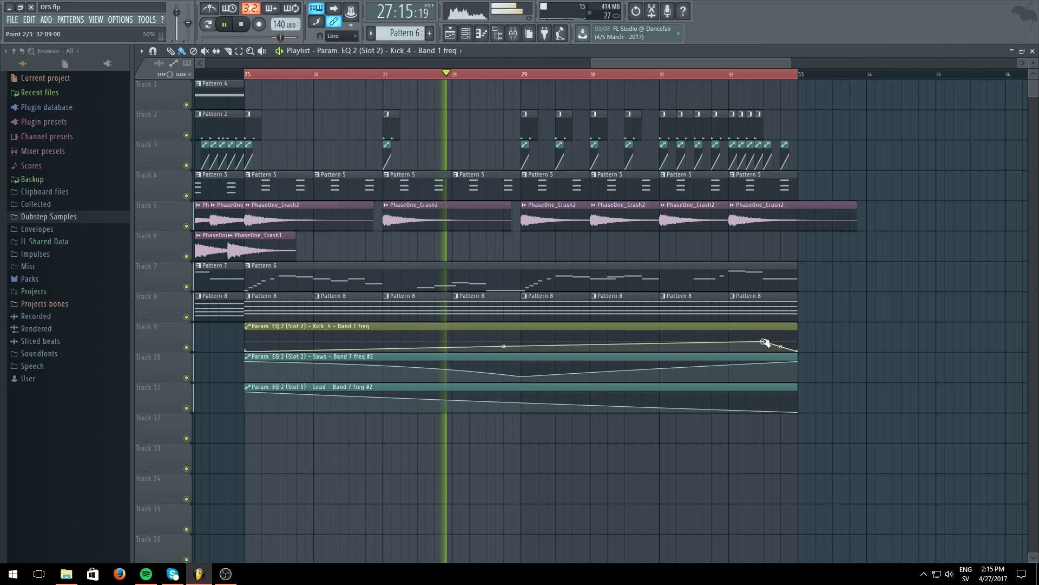
left_click_drag(764, 341, 765, 346)
right_click(664, 351)
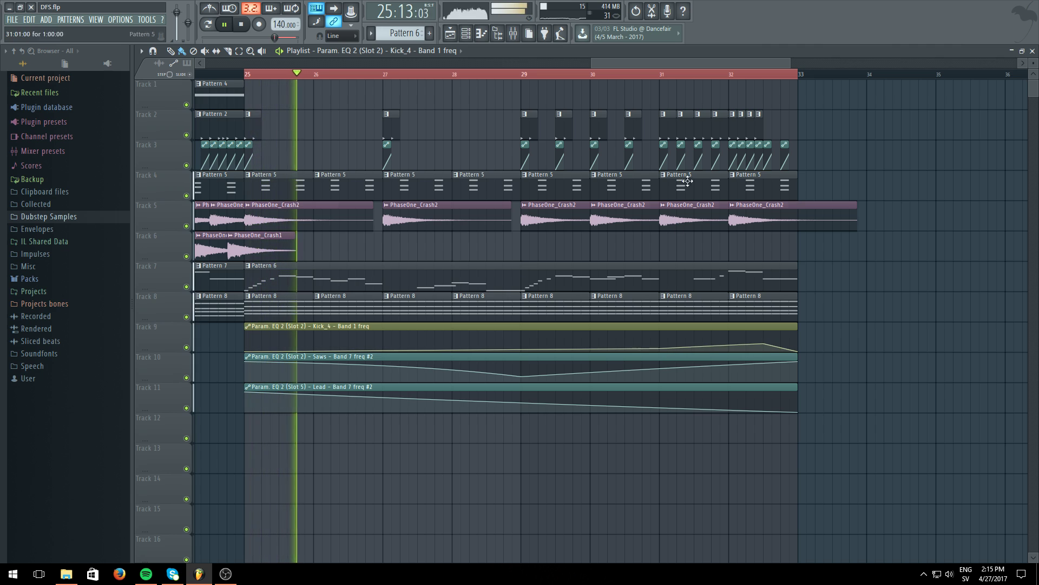
Listen to the build-up from bar 29 and from bar 31
left_click(517, 75)
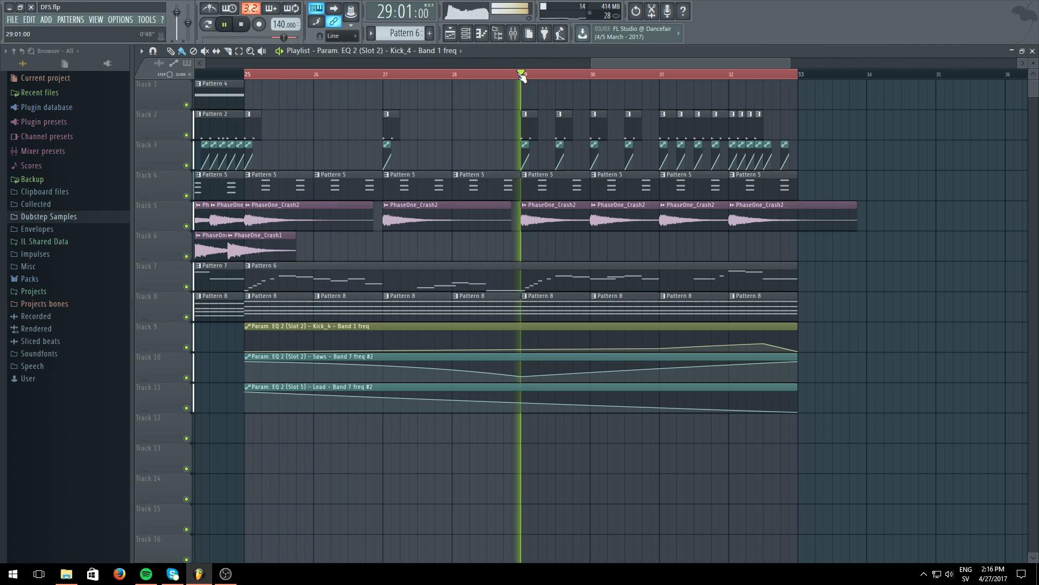
left_click(659, 76)
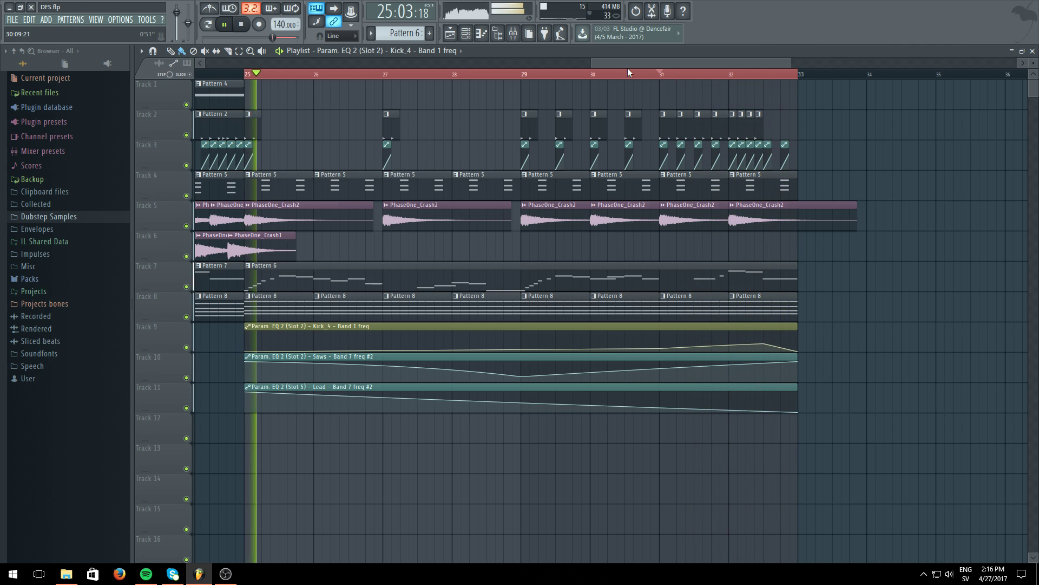
left_click(529, 77)
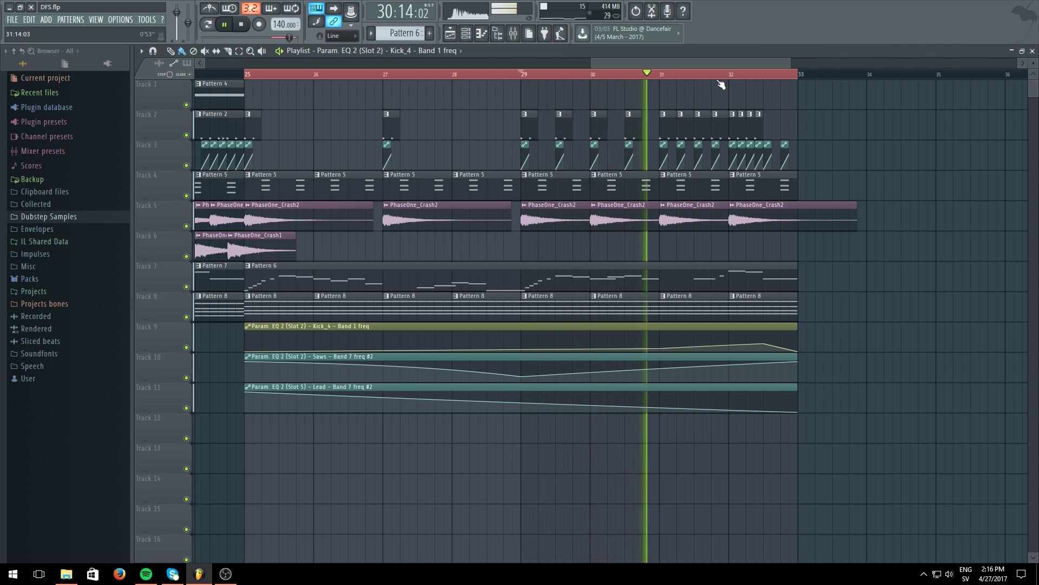
Fill the gaps on Track 2 with quarter-bar Pattern 2 clips so the kicks repeat evenly from bar 29 to 31
left_click(537, 122)
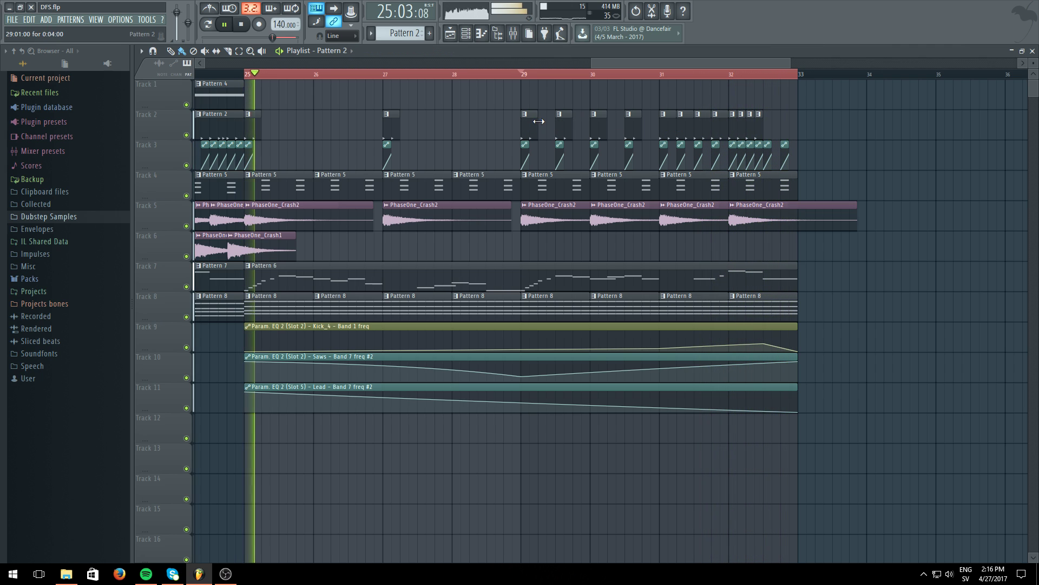
left_click(547, 126)
left_click(582, 126)
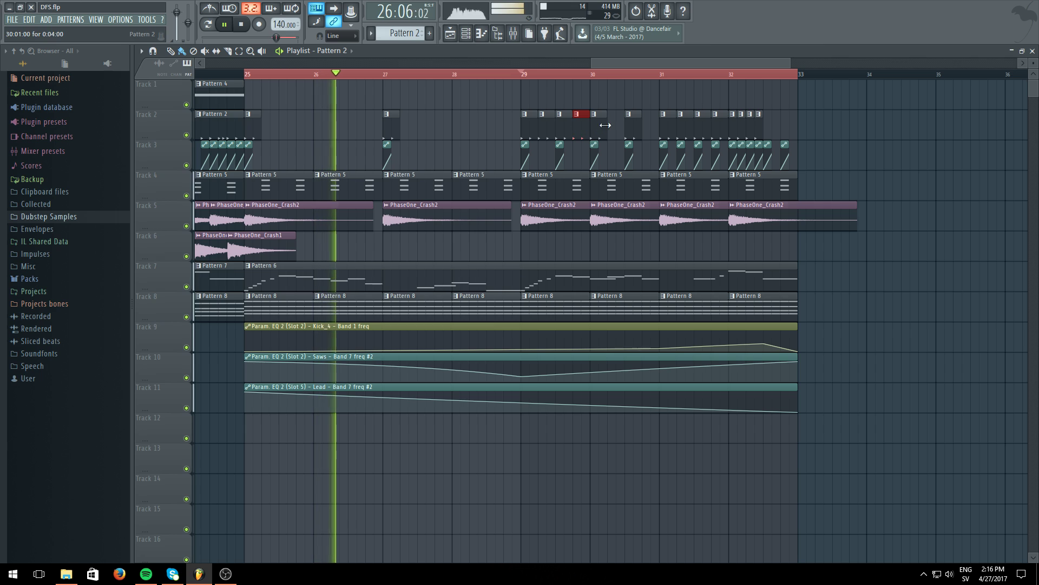
left_click(615, 129)
left_click(650, 127)
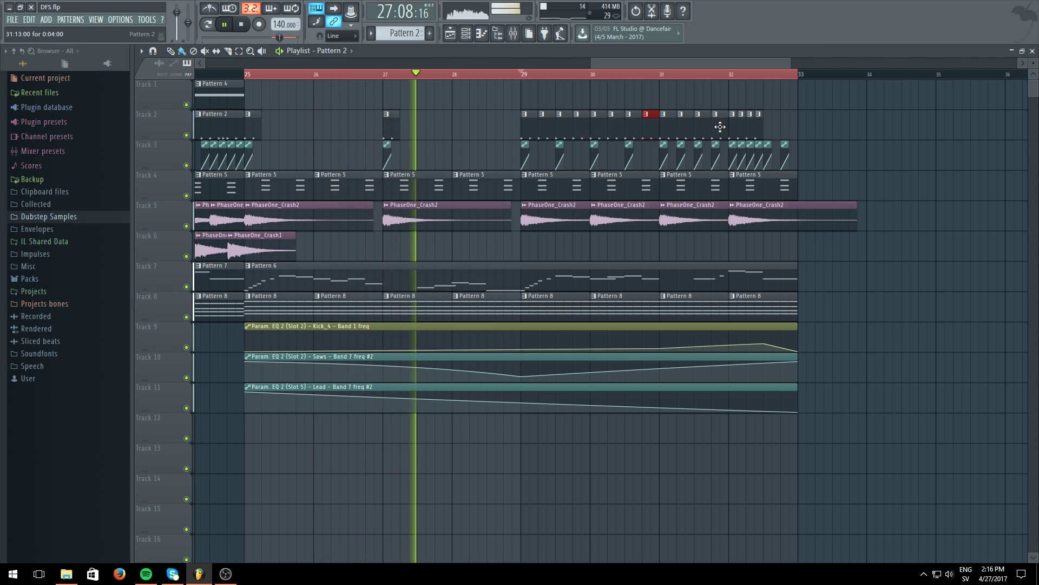
Replace the four Pattern 2 clips in bar 31 on Track 2 with eight eighth-bar clips
right_click(720, 126)
right_click(703, 128)
right_click(685, 130)
right_click(668, 132)
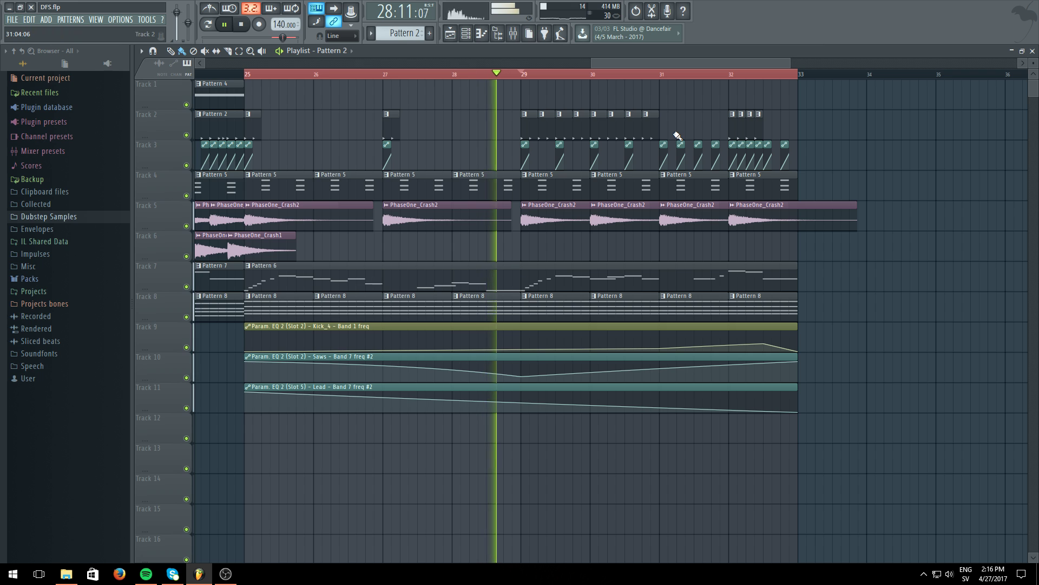
left_click_drag(666, 134, 720, 133)
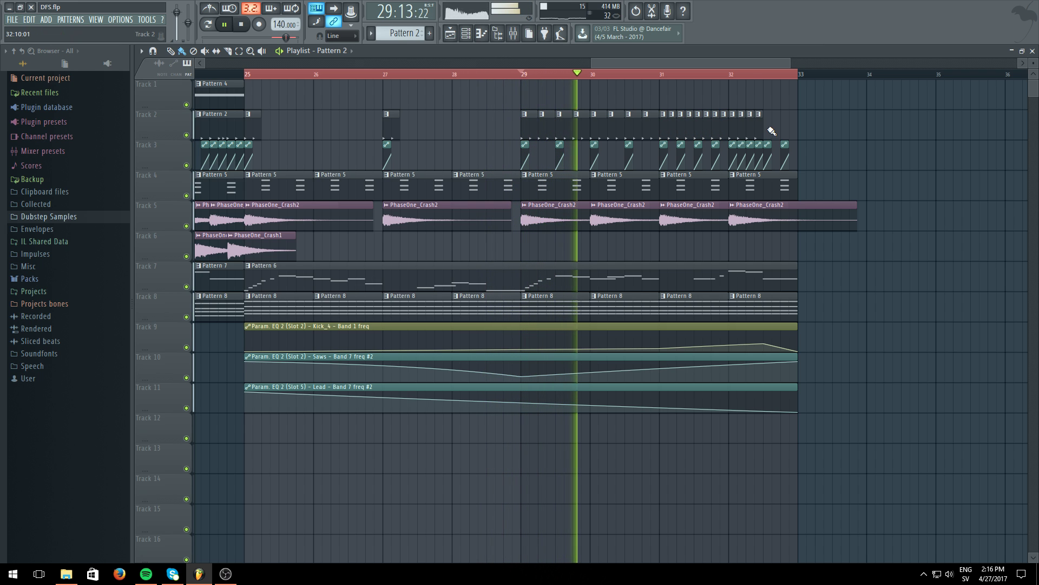
Replace the Pattern 2 clips in the first half of bar 32 on Track 2 with a run of sixteenth-bar clips
scroll(760, 81, "up", 1)
scroll(759, 81, "up", 3)
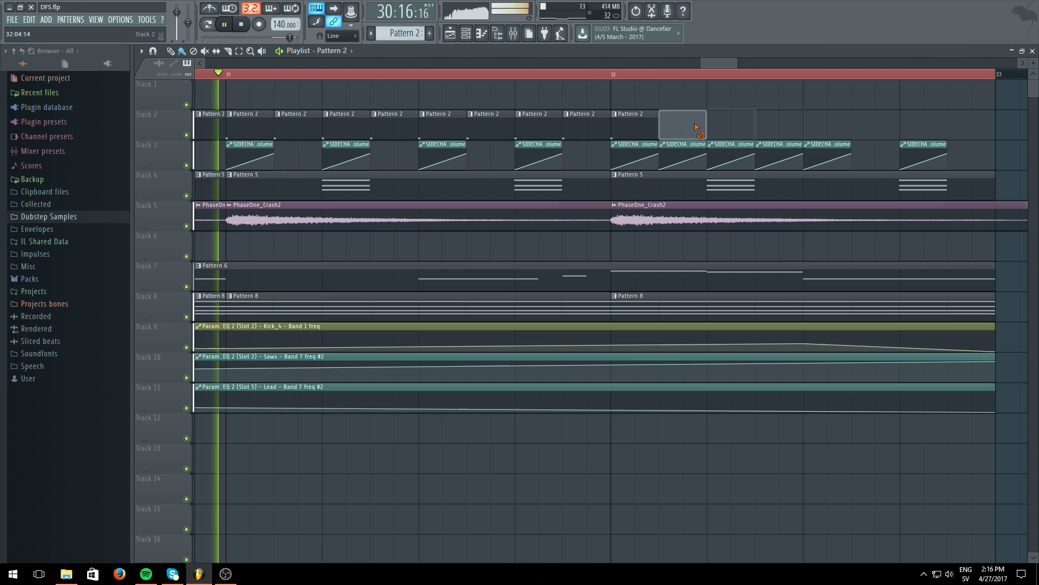
left_click_drag(654, 124, 836, 133)
right_click(816, 129)
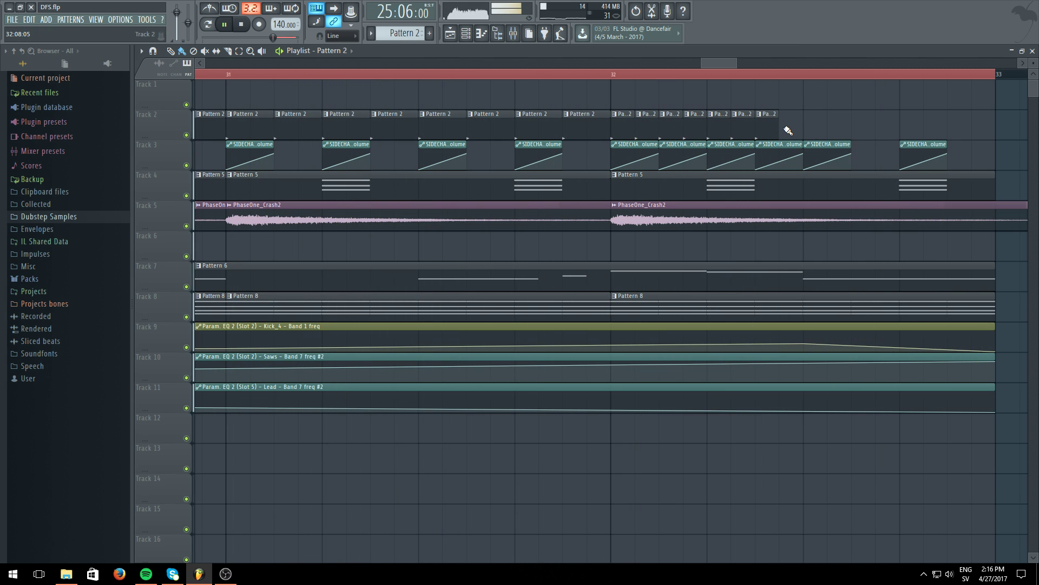
left_click(786, 127)
scroll(755, 80, "down", 5)
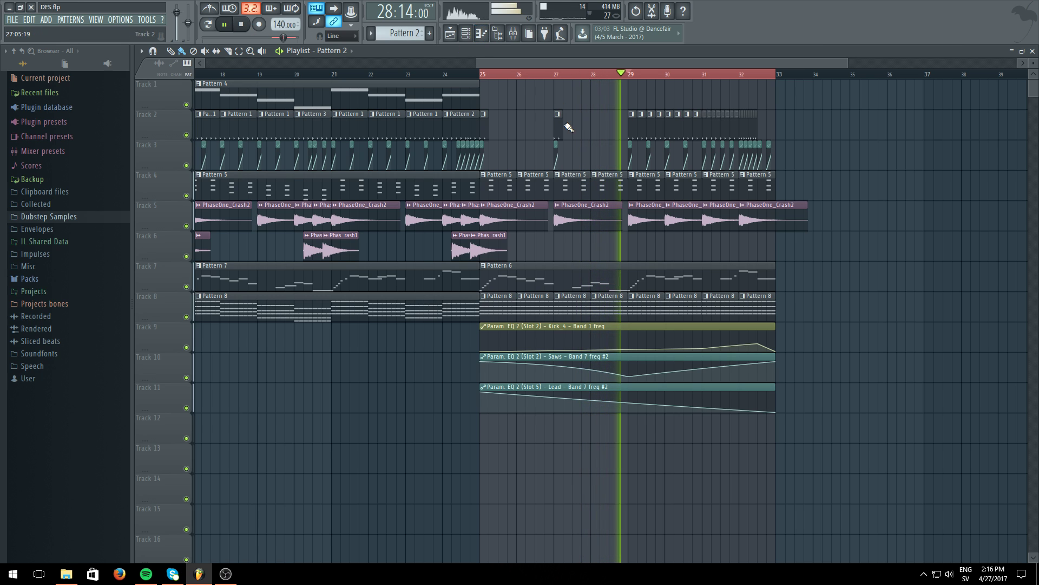
Open the channel rack, stop playback and create an empty Pattern 9
left_click(466, 34)
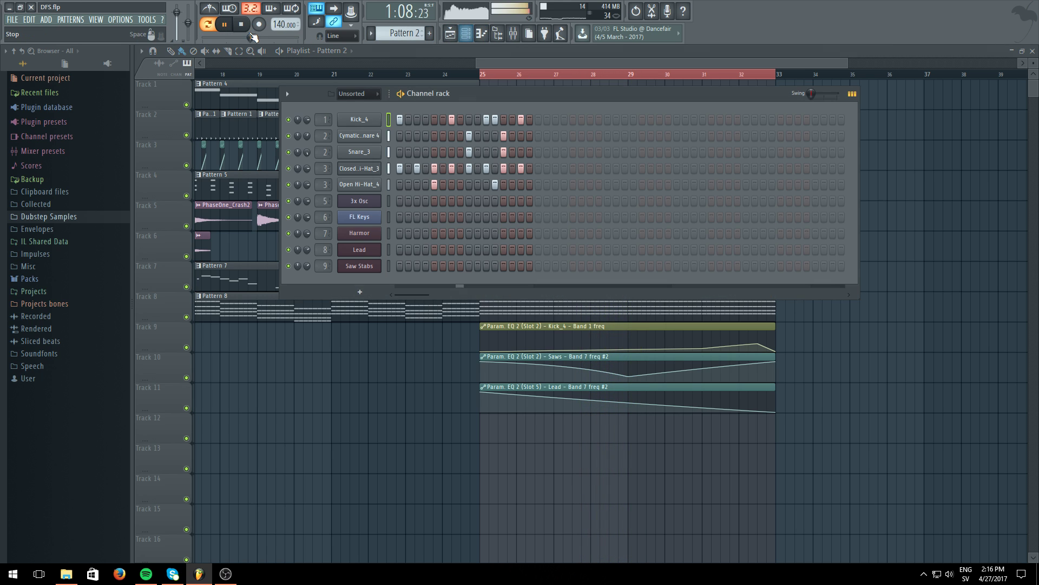
key("space")
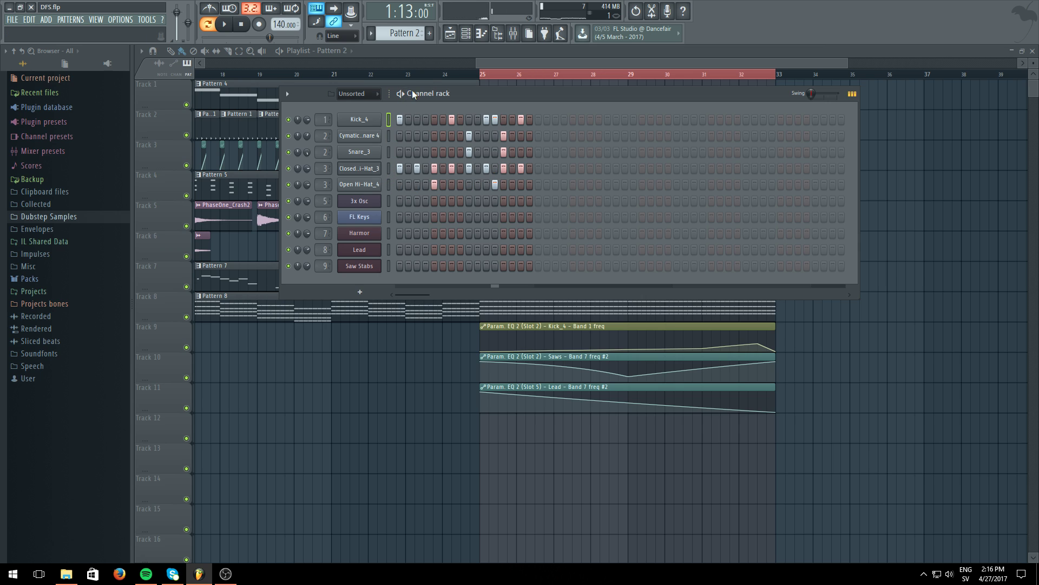
left_click(430, 34)
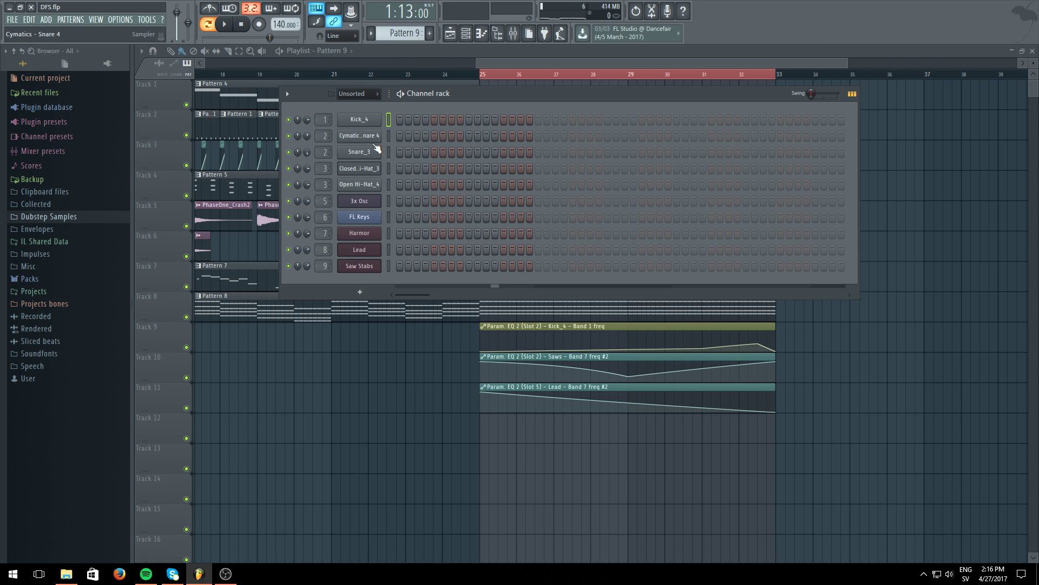
Compare the Cymatics - Snare 4 and Snare_3 samples in their channel settings
left_click(366, 135)
left_click(424, 129)
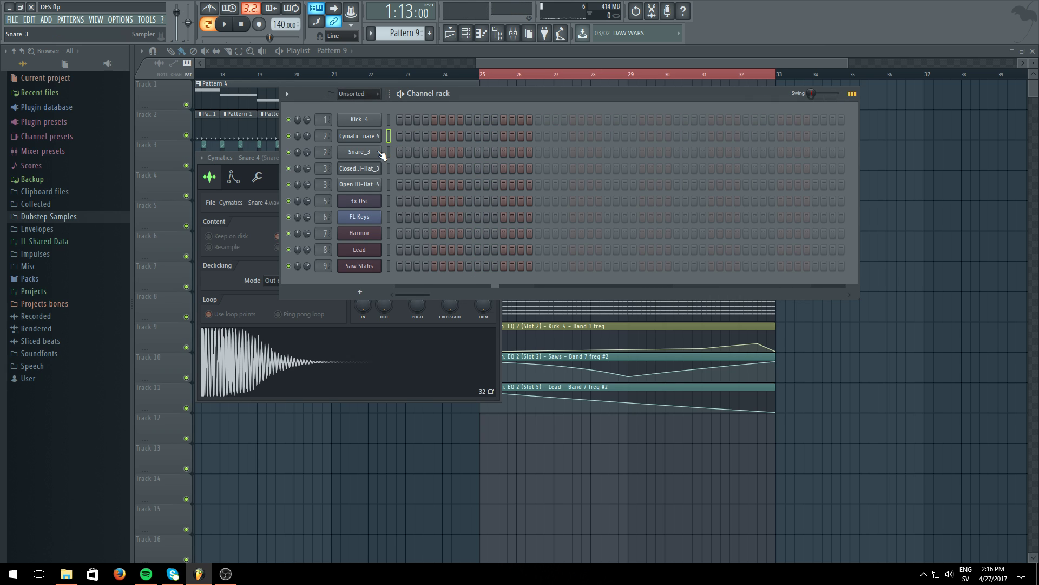
left_click(382, 156)
left_click(384, 156)
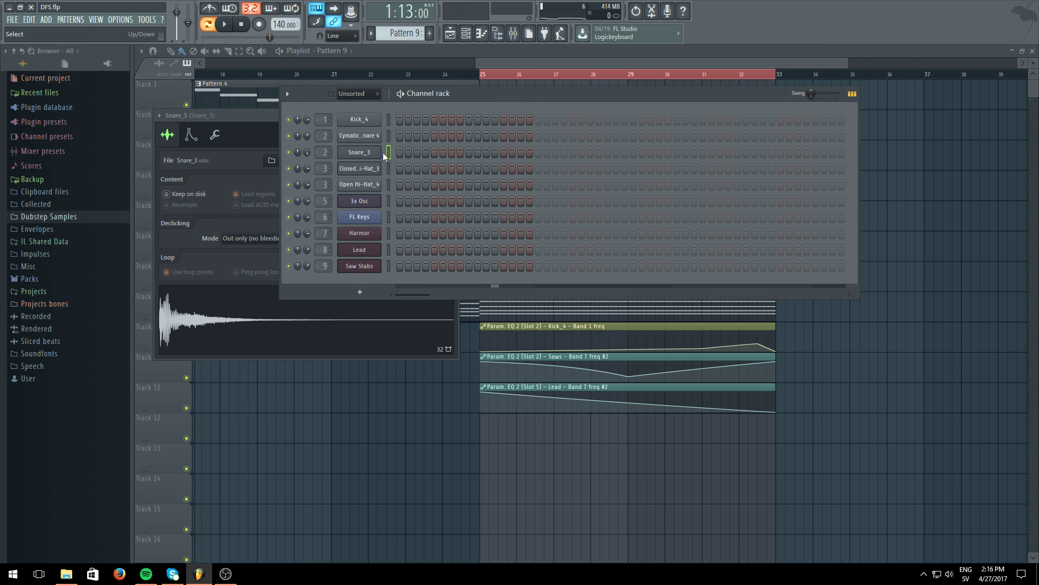
right_click(365, 151)
left_click(369, 140)
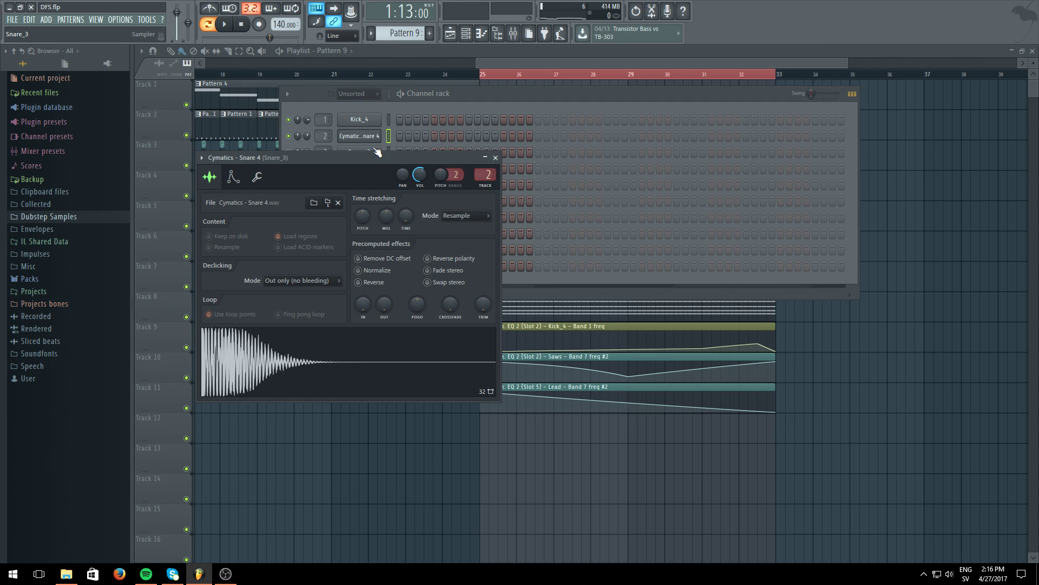
Fill bar 1 of the Snare_3 piano roll with eight two-step C5 notes and play the pattern
left_click(373, 147)
left_click(497, 103)
right_click(380, 147)
left_click(388, 152)
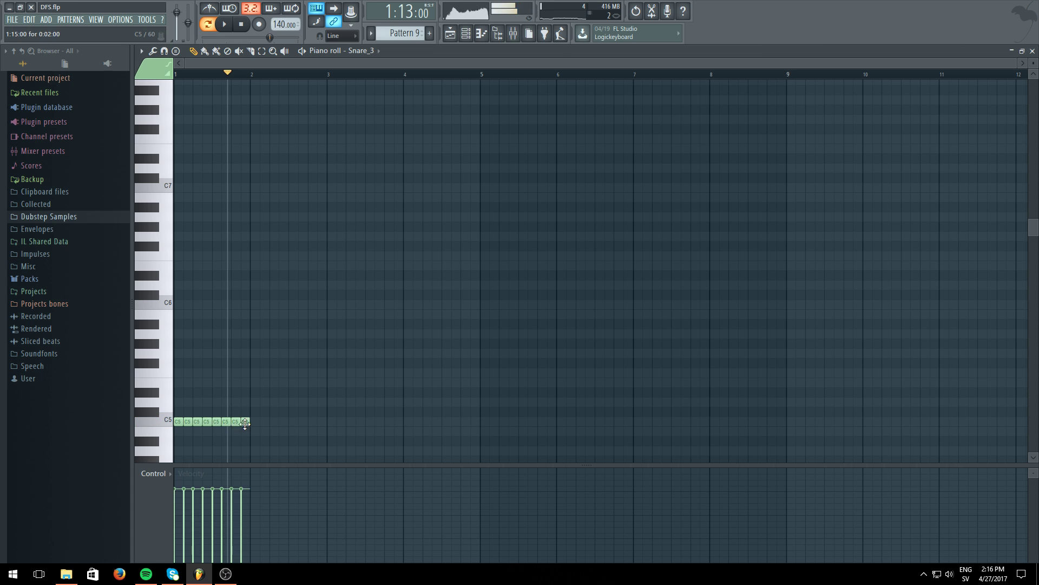
left_click(226, 26)
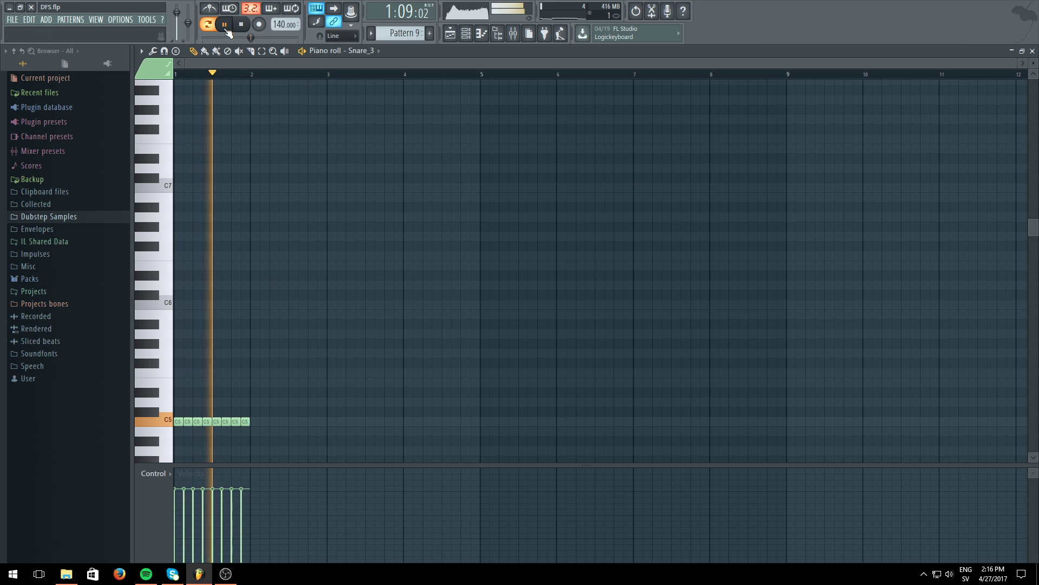
Check the eight-note snare pattern by playing it again from the start
left_click(453, 39)
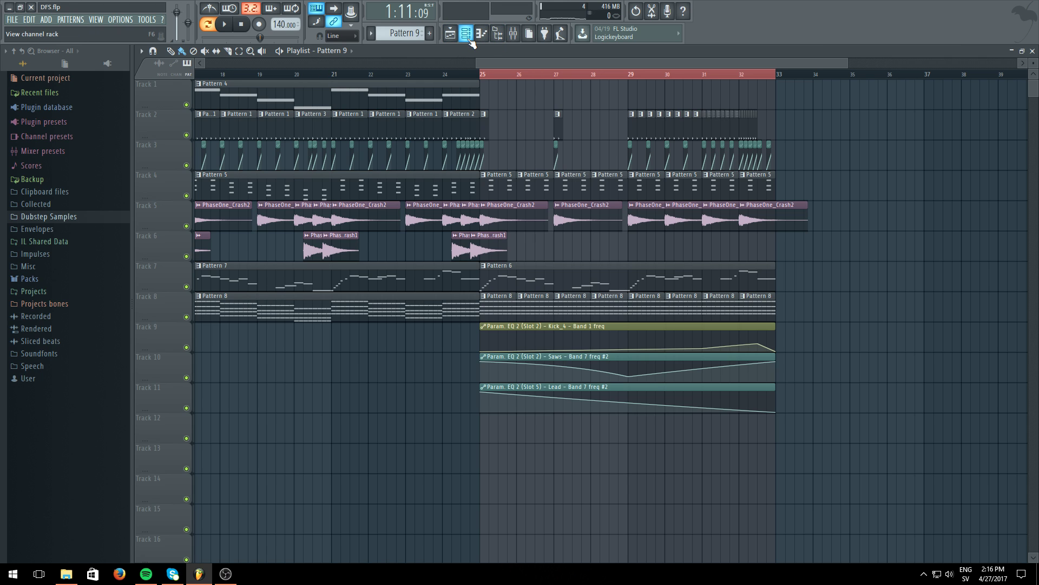
left_click(466, 34)
left_click(471, 156)
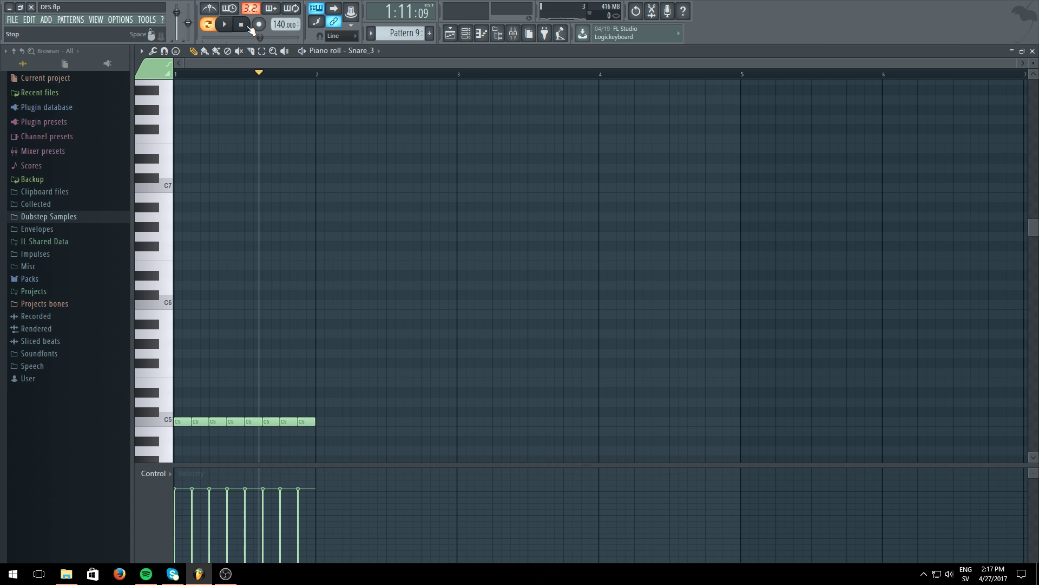
left_click(450, 33)
left_click(466, 33)
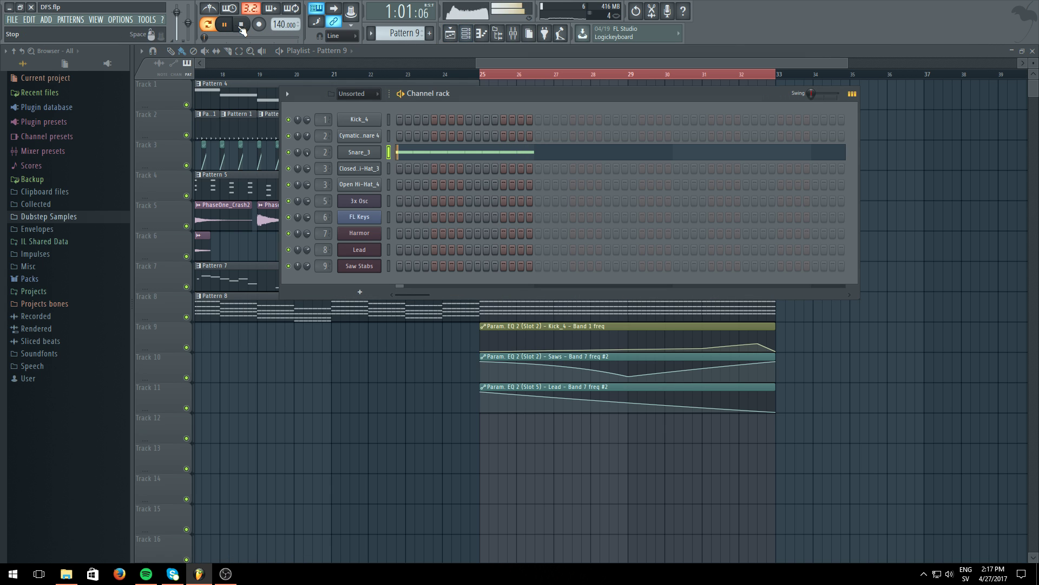
Shorten the C5 snare notes to one step, duplicate them into the gaps for sixteen hits, and play the roll
left_click(481, 155)
left_click_drag(476, 362, 27, 484)
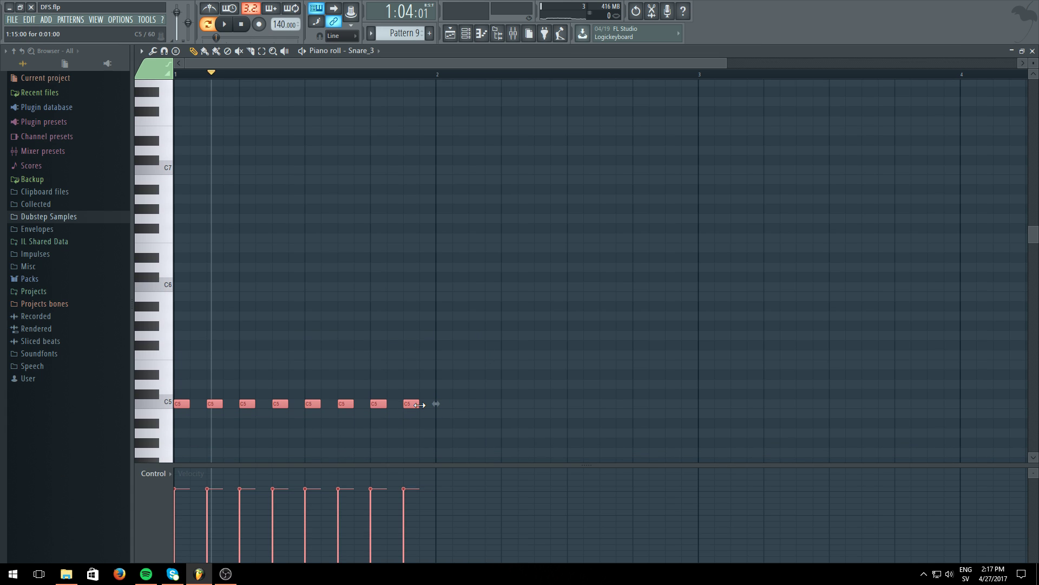
left_click_drag(377, 404, 393, 403)
left_click(244, 31)
left_click(228, 30)
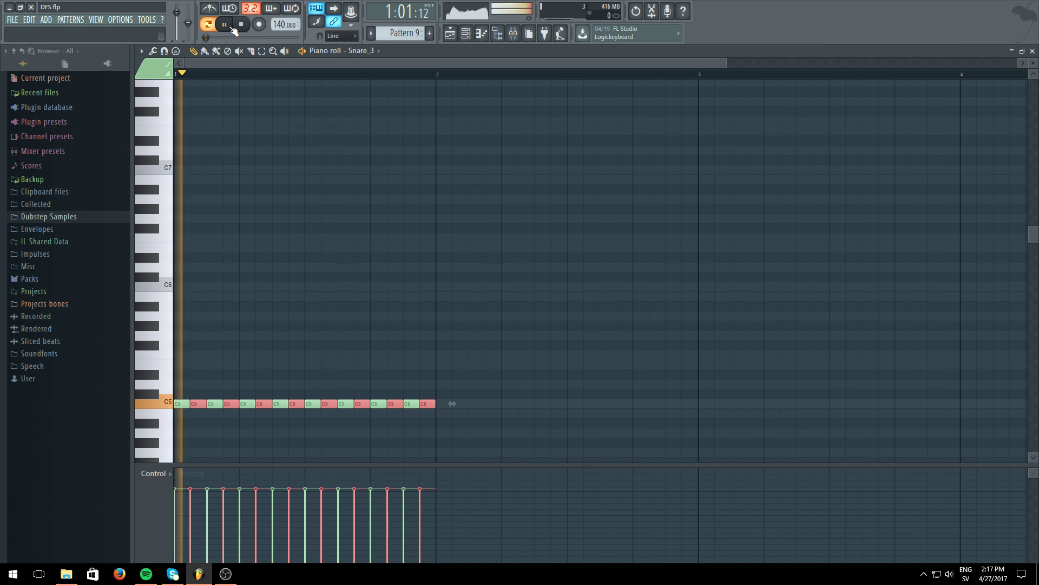
left_click(227, 29)
Repeat one-bar Pattern 9 clips on Track 12 from bar 29 to 33, audition them and open the mixer
key("F5")
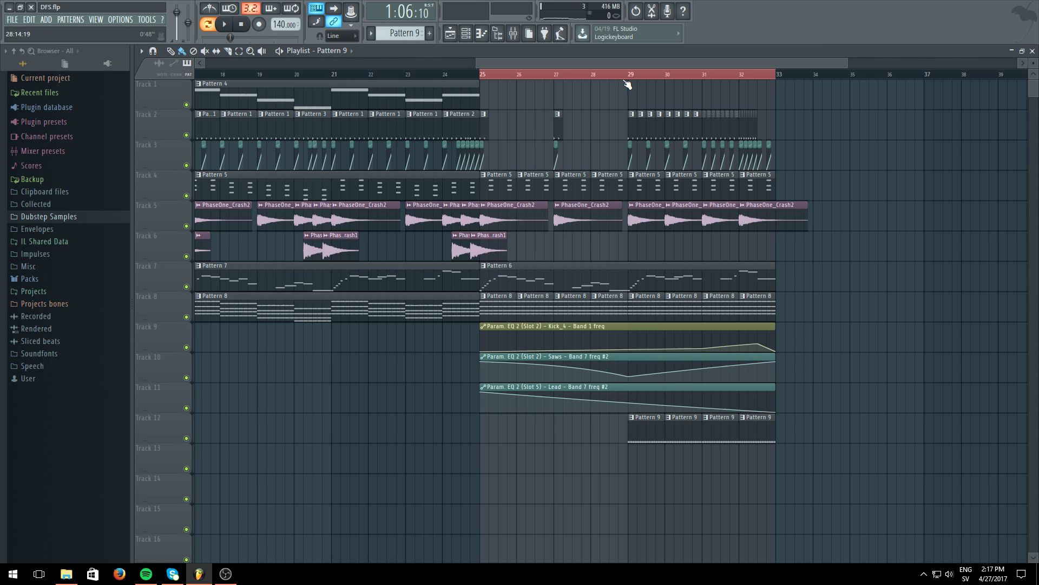
left_click(232, 27)
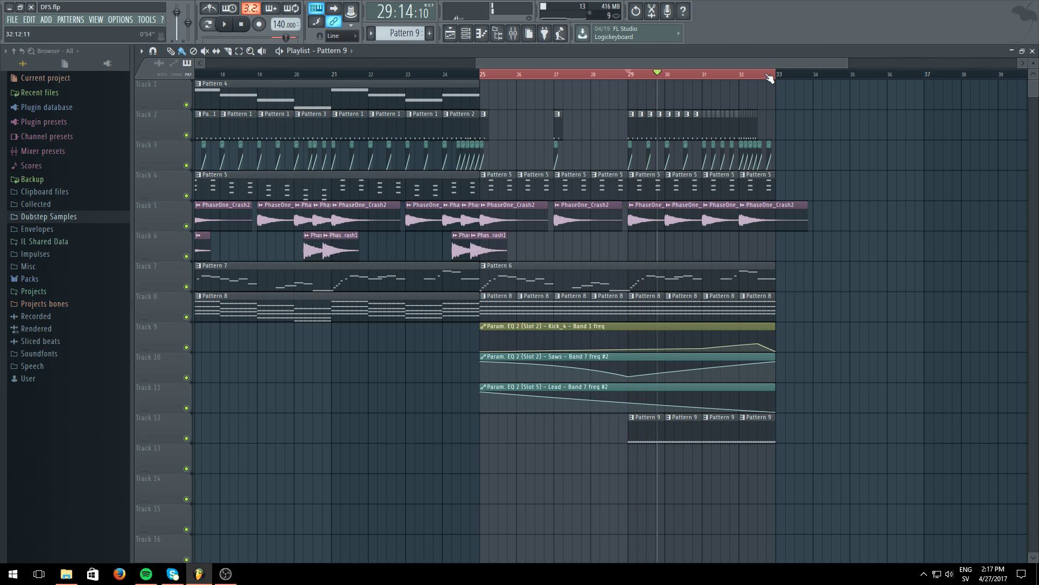
left_click(515, 36)
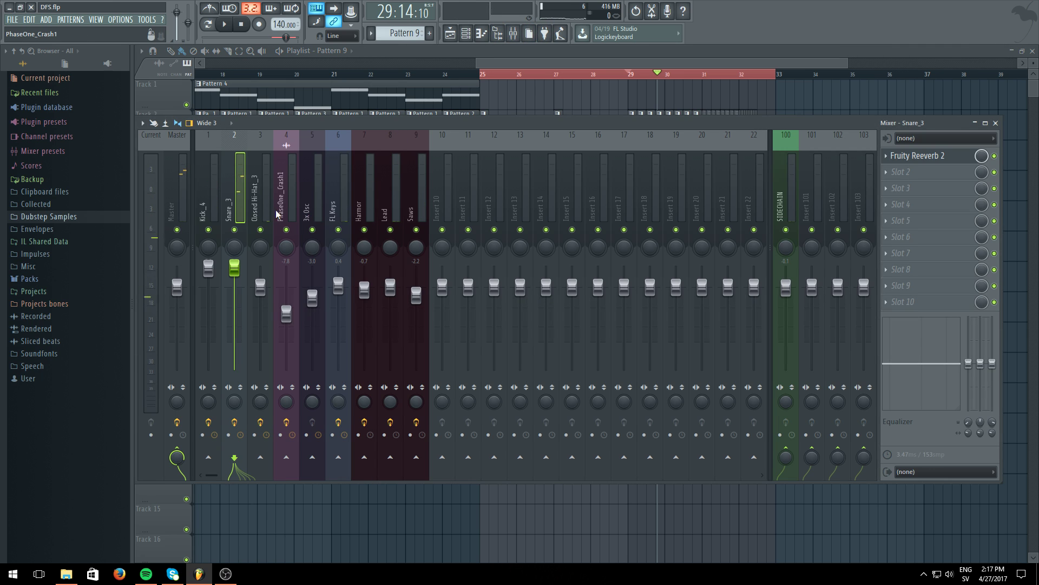
Add Fruity parametric EQ 2 to the Snare_3 insert's second slot and make band 1 a Steep 8 high pass
left_click(929, 175)
left_click(936, 356)
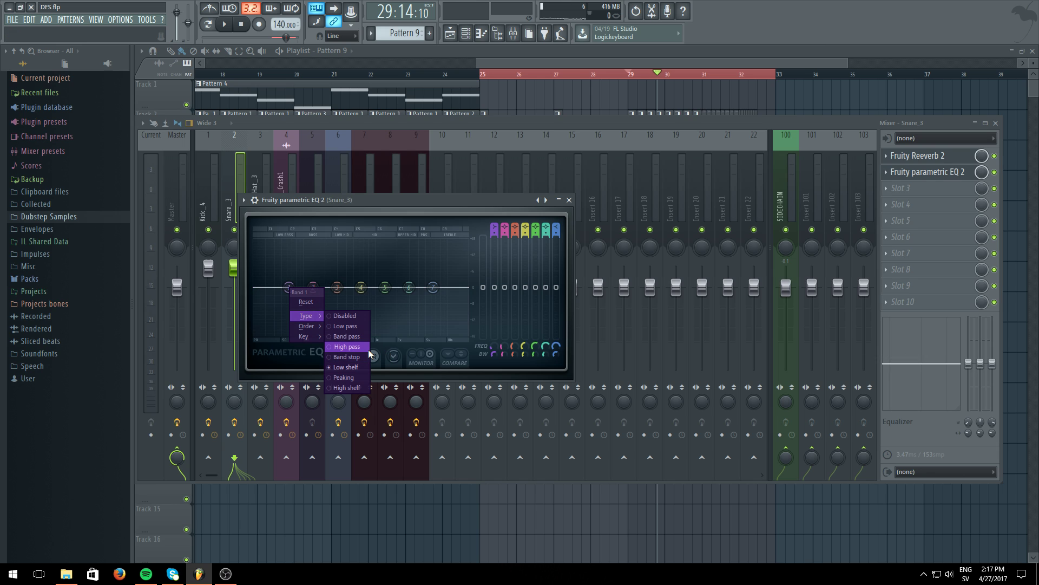
left_click(347, 347)
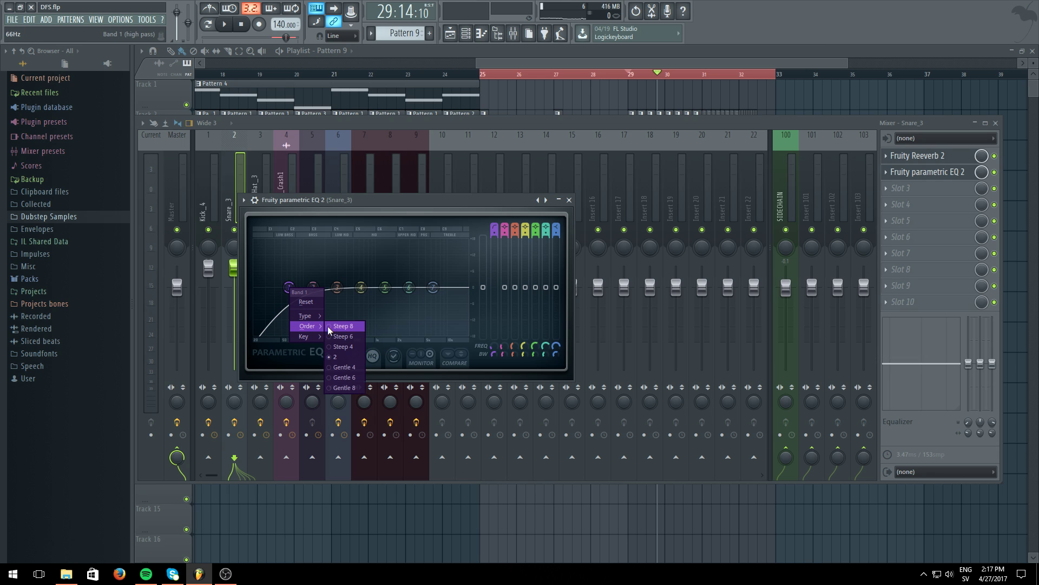
Automate the Snare_3 EQ band 1 frequency from bar 25 to 33, rising gradually and dropping just before bar 33, and play it
right_click(498, 346)
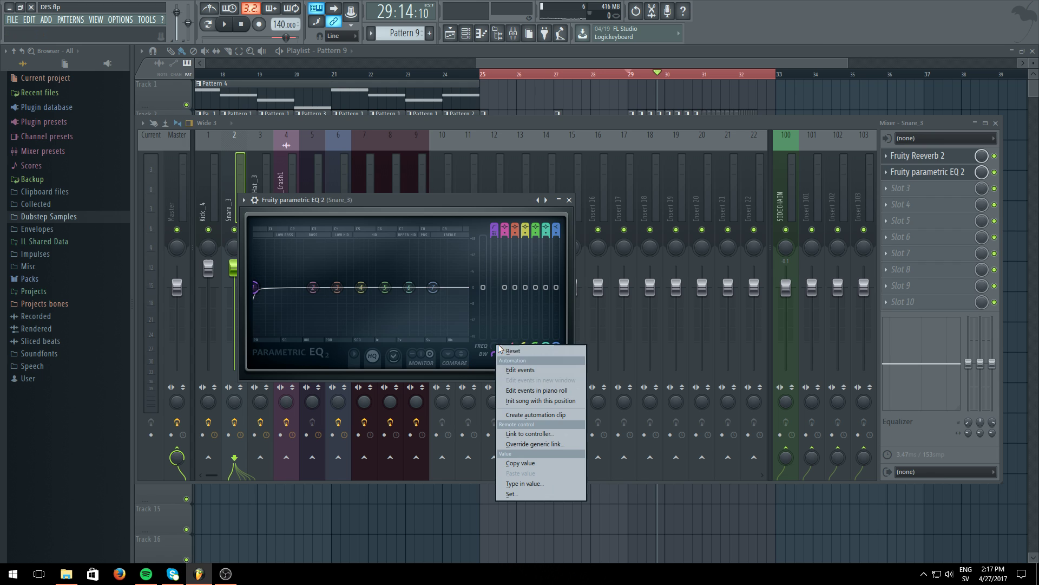
left_click(538, 415)
left_click(641, 62)
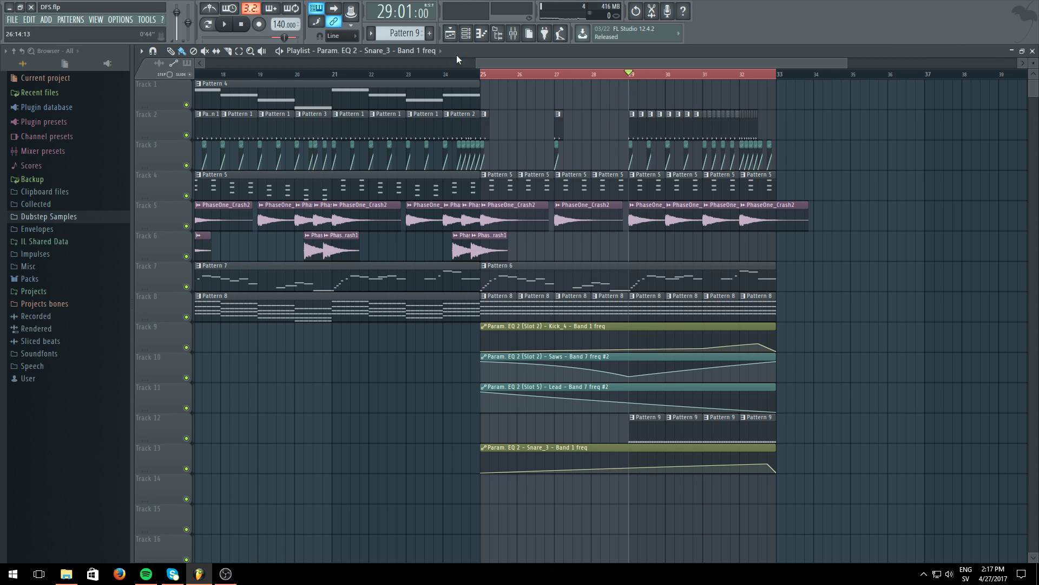
left_click(234, 26)
Remove the Pattern 9 clip at bar 32 on Track 12 and audition the build-up's ending
right_click(772, 426)
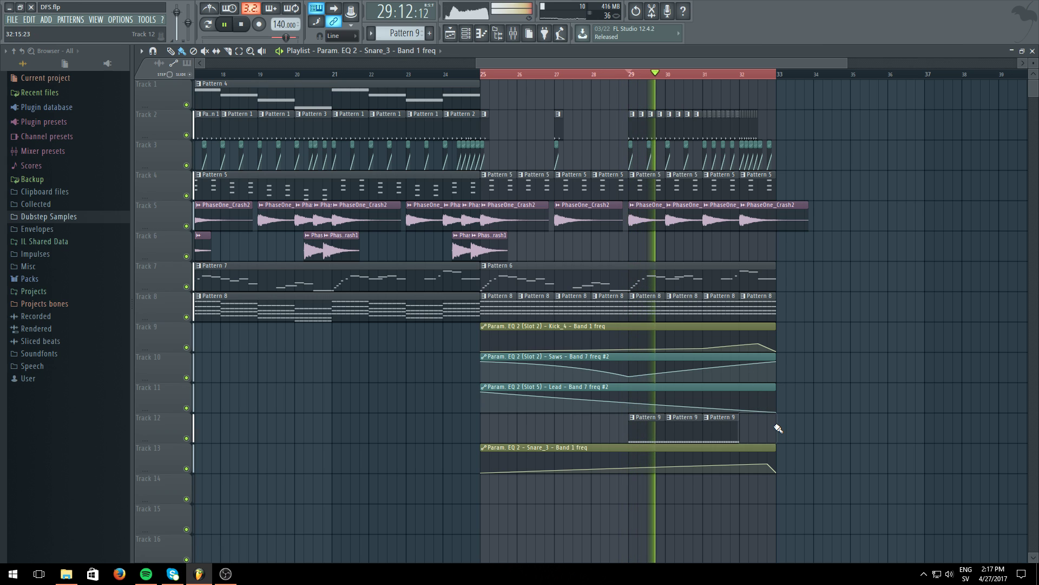
left_click(758, 75)
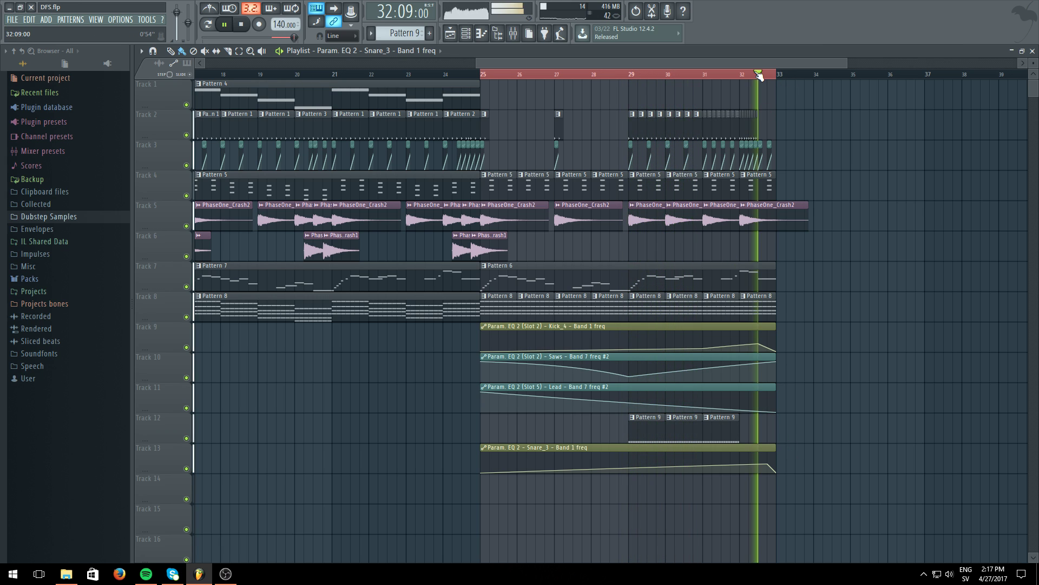
right_click(758, 75)
left_click(641, 76)
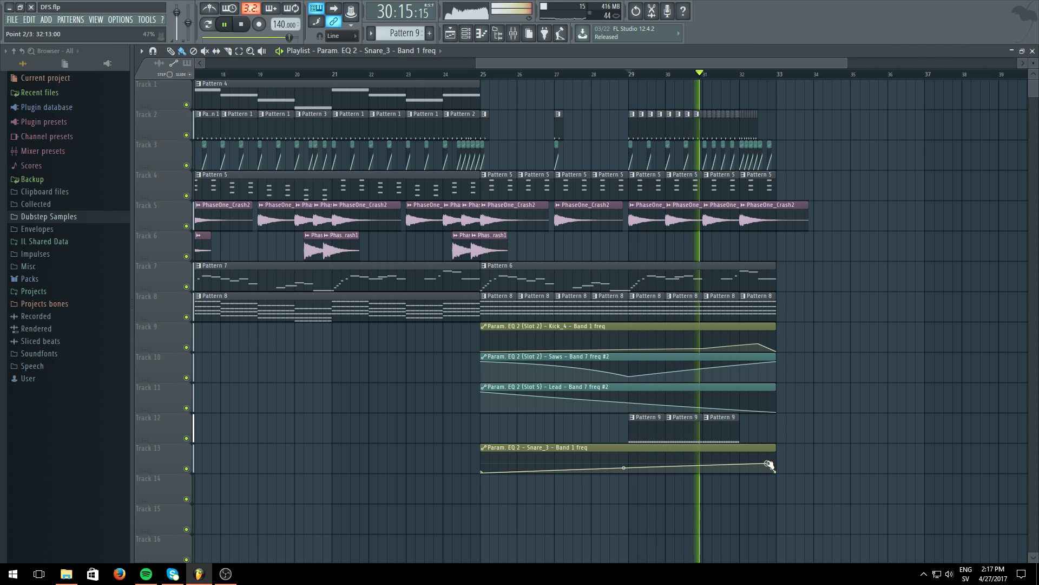
Raise the peak of the Snare_3 band 1 frequency curve near the end of bar 32 and play from bar 25
left_click_drag(768, 464, 768, 459)
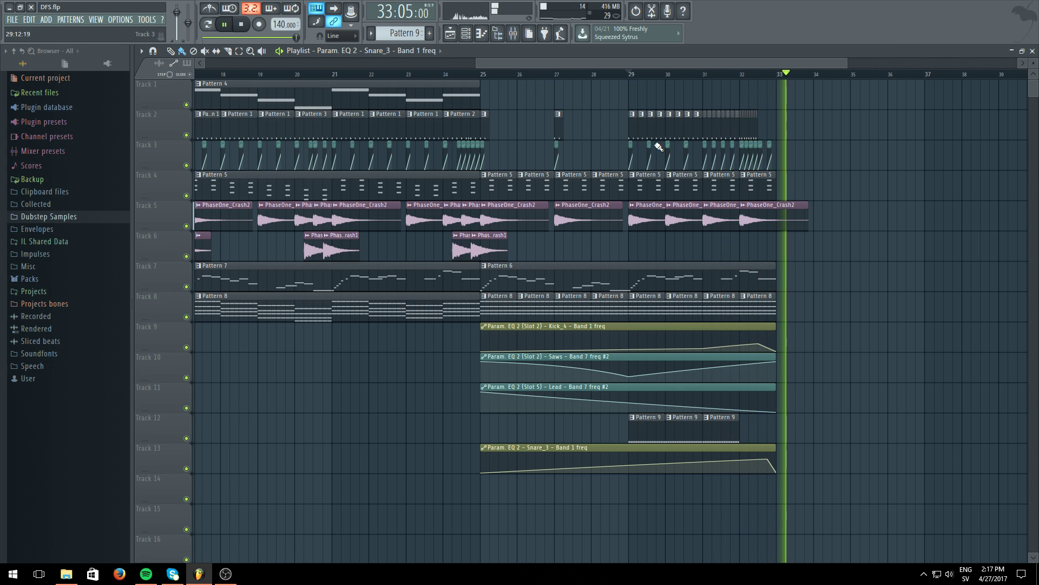
left_click(486, 78)
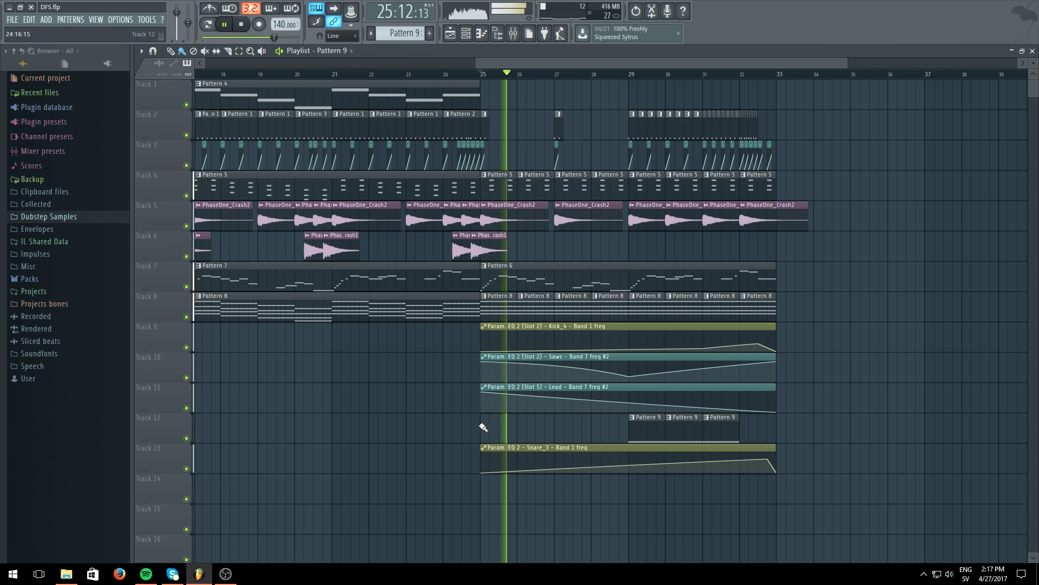
Add Pattern 9 clips on Track 12 from bar 25 to 29 and at bar 32, and audition from bar 31
left_click_drag(486, 430, 599, 445)
left_click(749, 425)
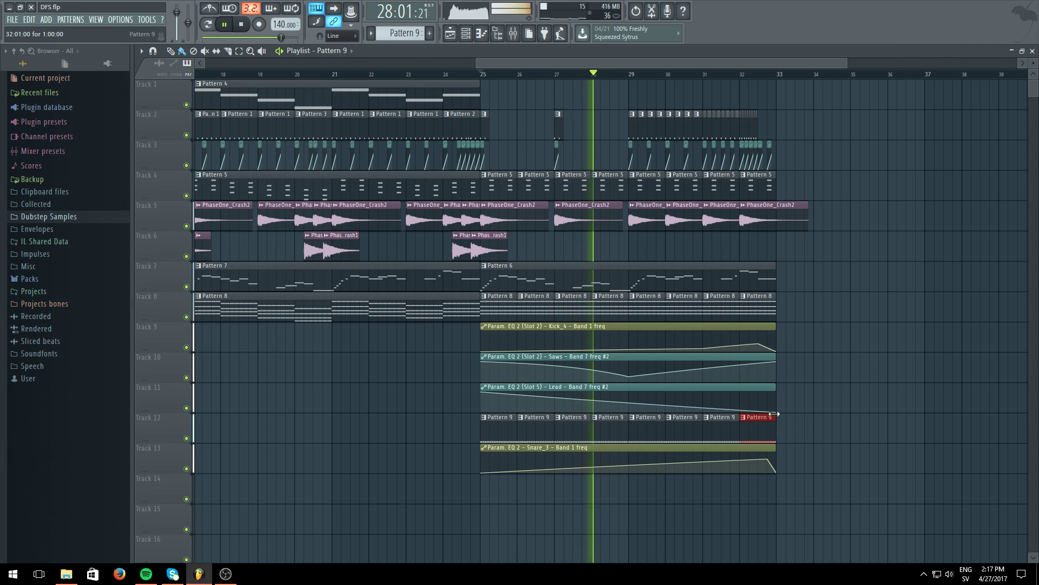
left_click(705, 76)
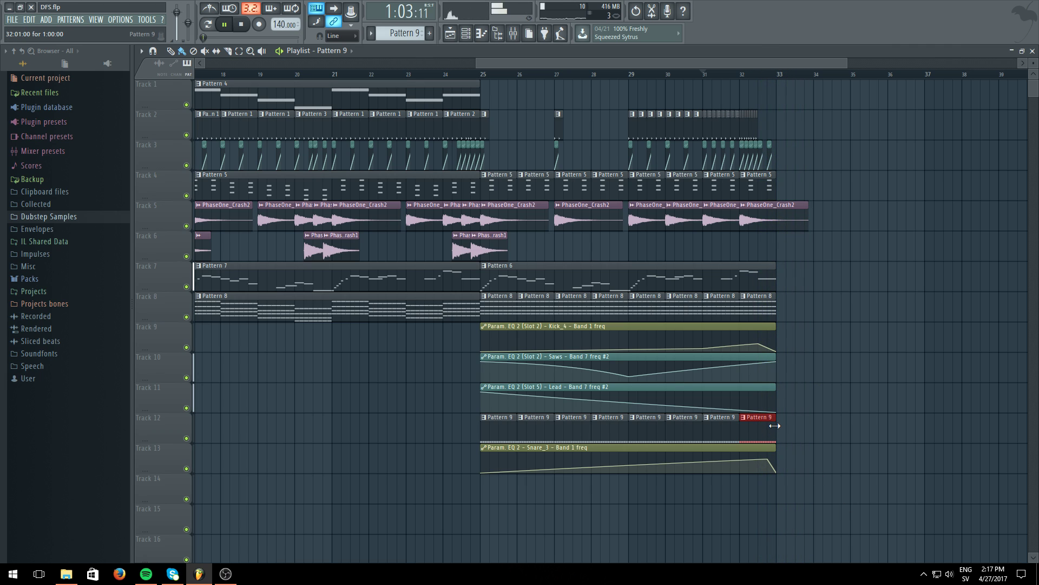
Shorten the Pattern 9 clip at bar 32 to half a bar and audition the build-up from bar 29
left_click_drag(775, 424, 764, 423)
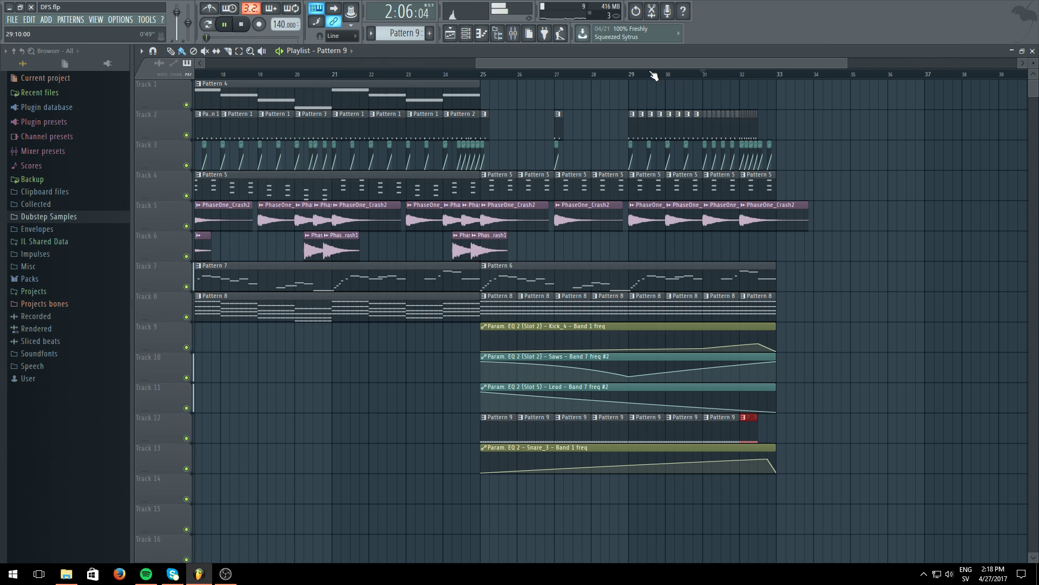
left_click(630, 74)
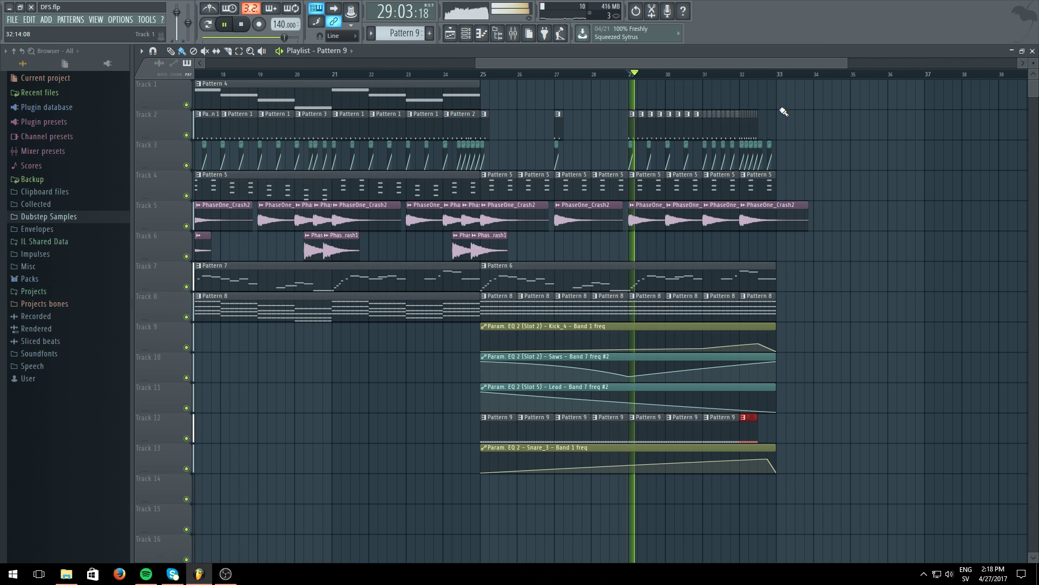
left_click(729, 75)
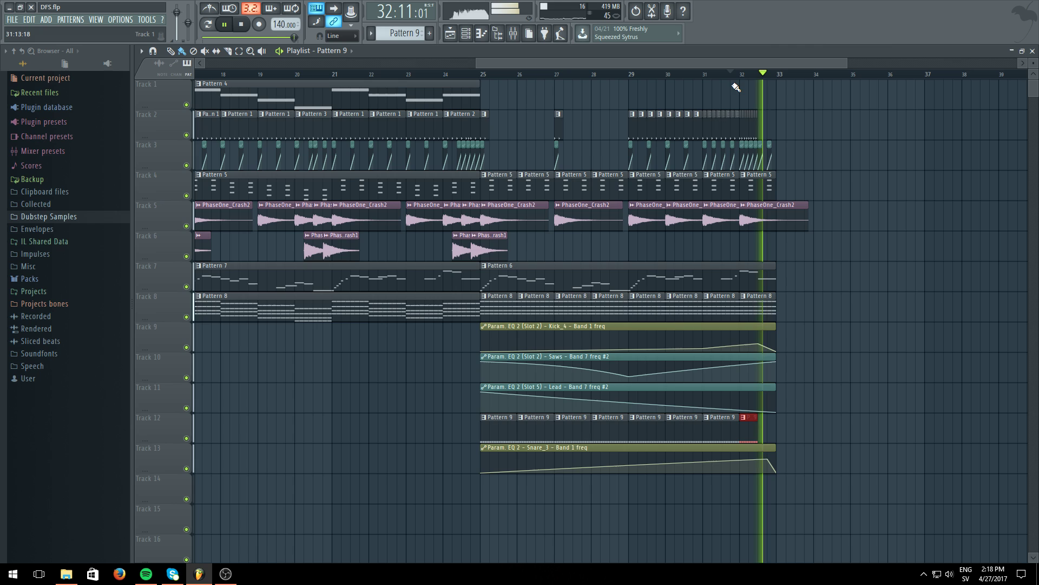
Shorten the Pattern 8 and Pattern 5 clips at bar 32 to half a bar, playing the ending after each change
key("space")
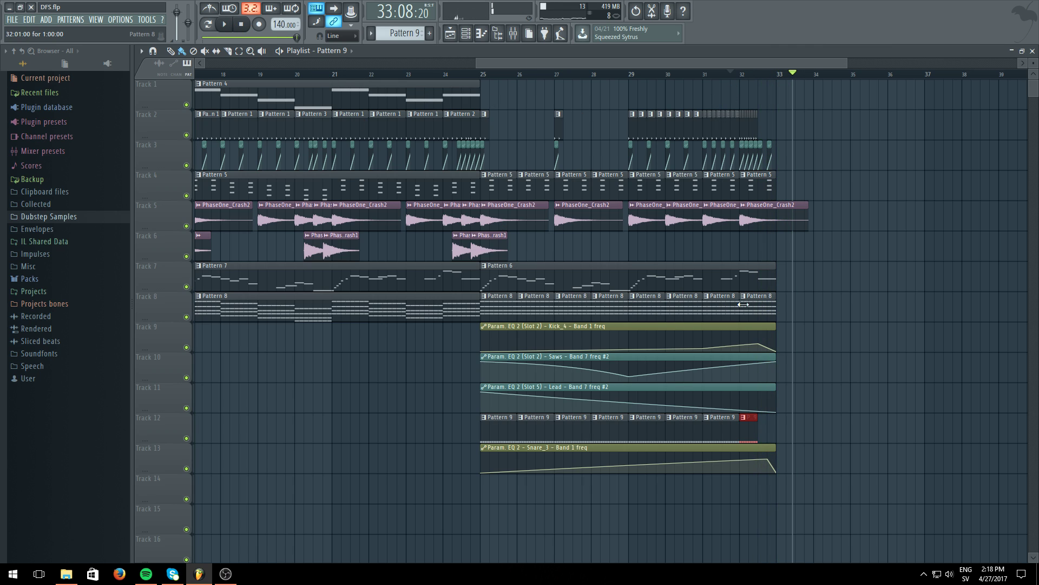
left_click(224, 25)
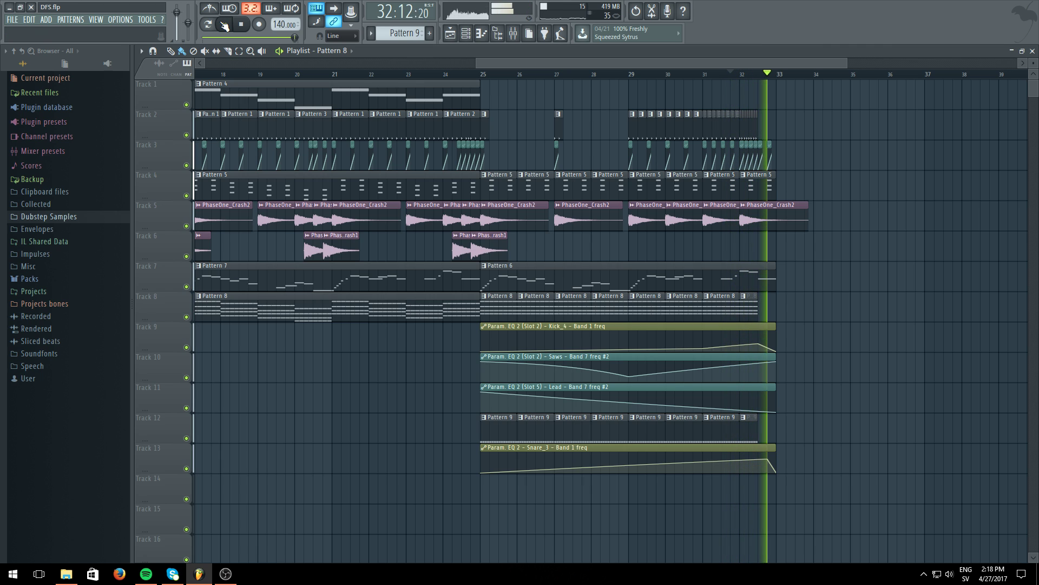
key("space")
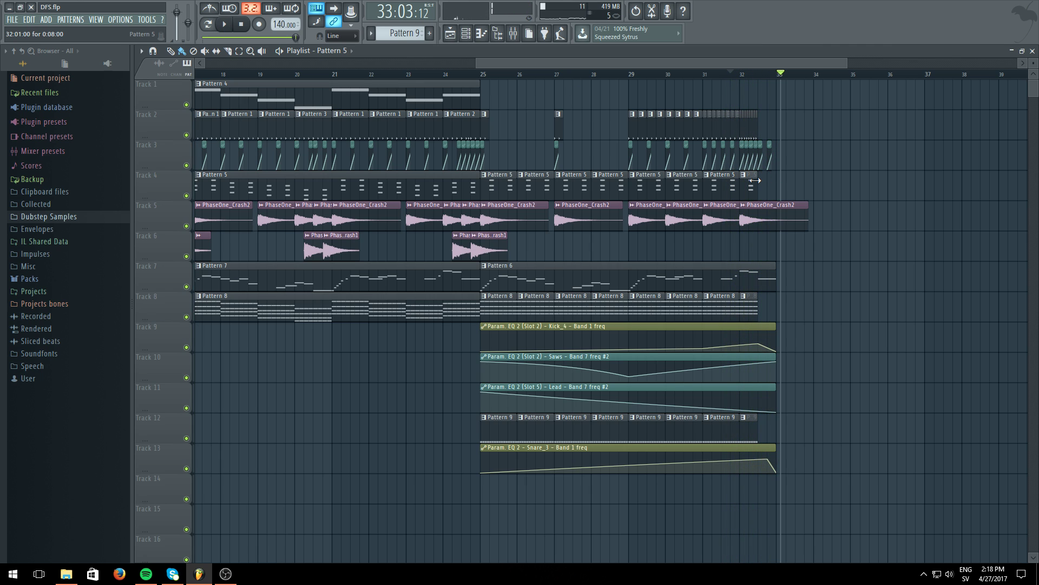
left_click(227, 26)
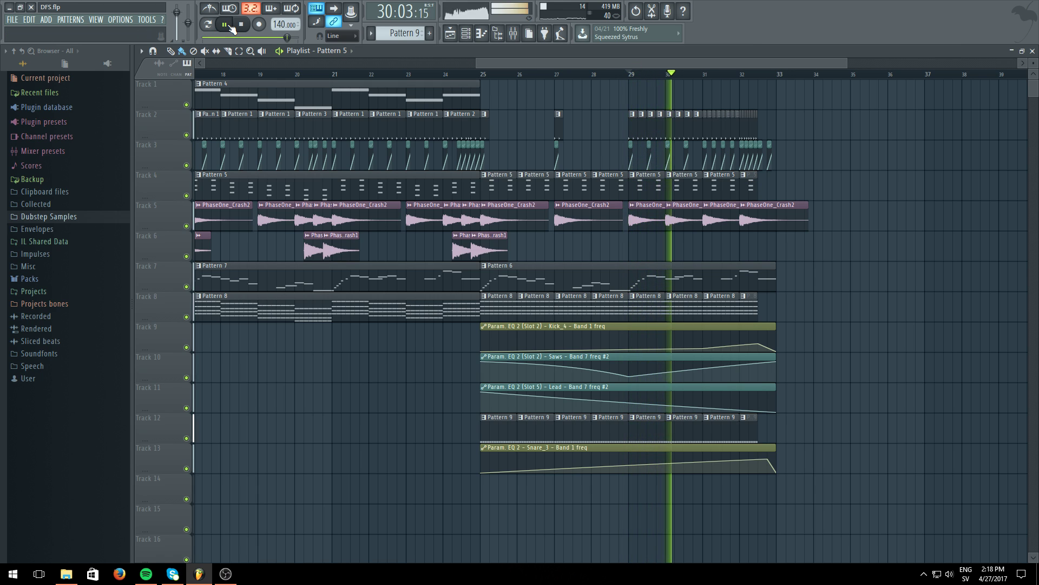
Select bars 25 to 33 and create an automation clip for the Snare_3 channel volume over that range
left_click_drag(779, 79, 488, 86)
key("F6")
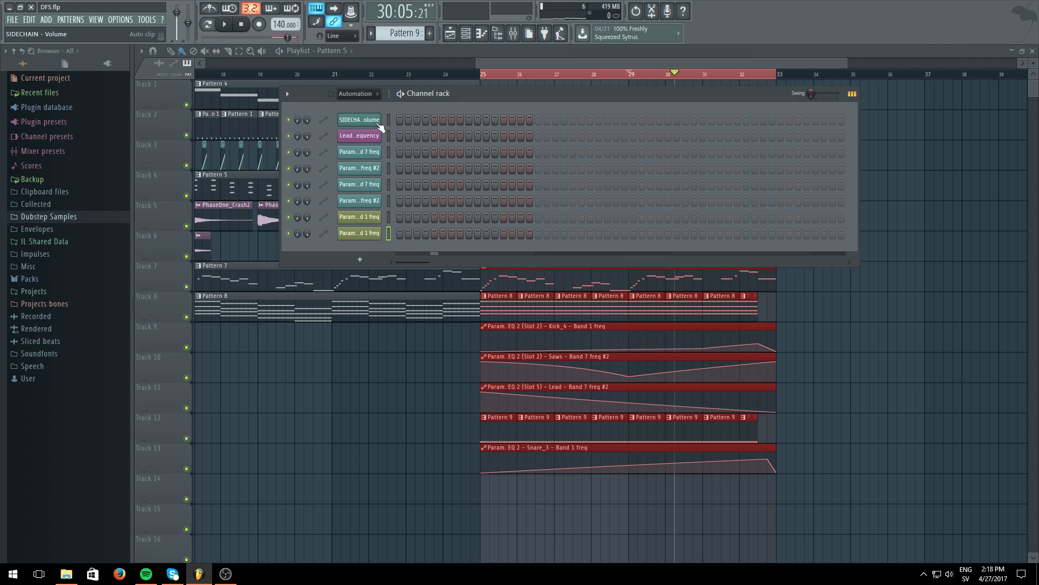
left_click(362, 140)
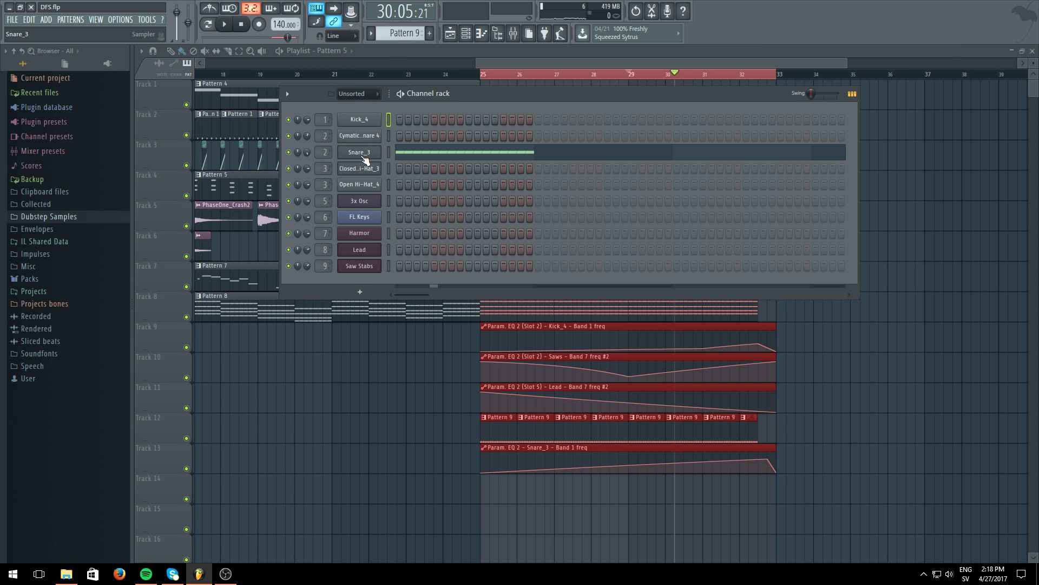
left_click(356, 153)
right_click(388, 135)
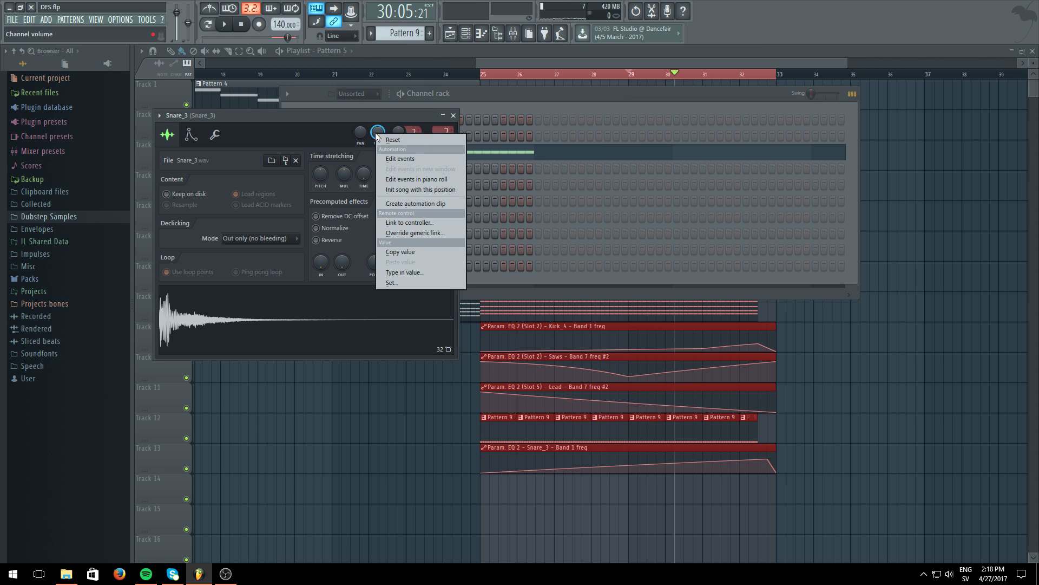
left_click(417, 204)
left_click(533, 73)
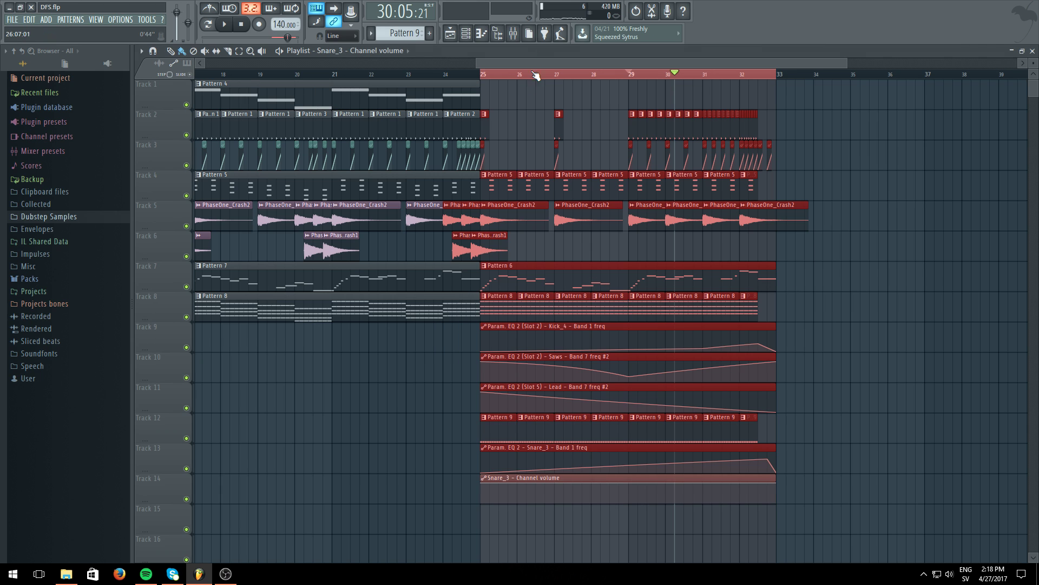
Shape the Snare_3 volume automation to start near zero at bar 25 and curve upward to bar 33, and audition it
left_click(483, 485)
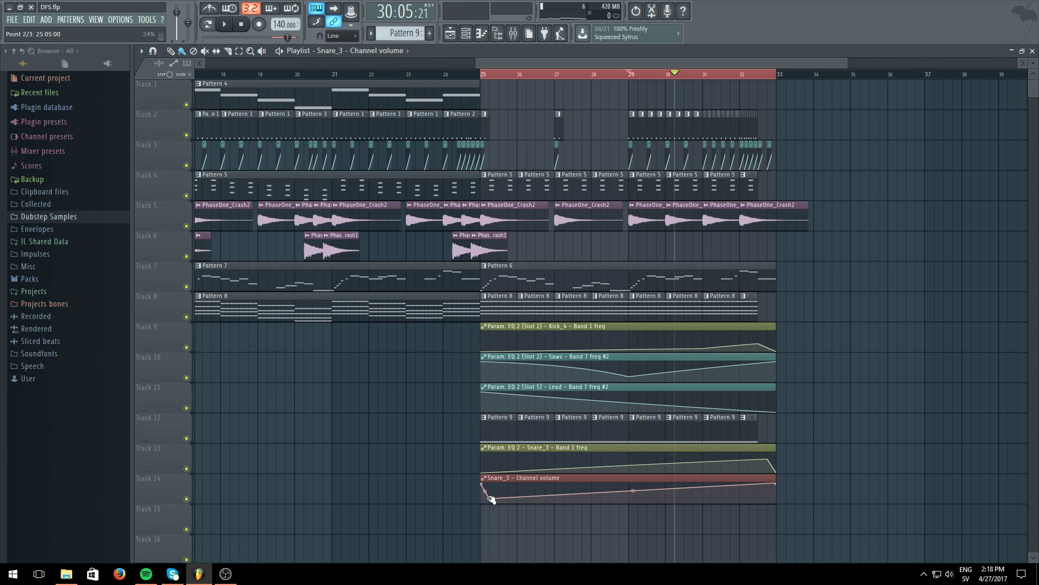
right_click(488, 496)
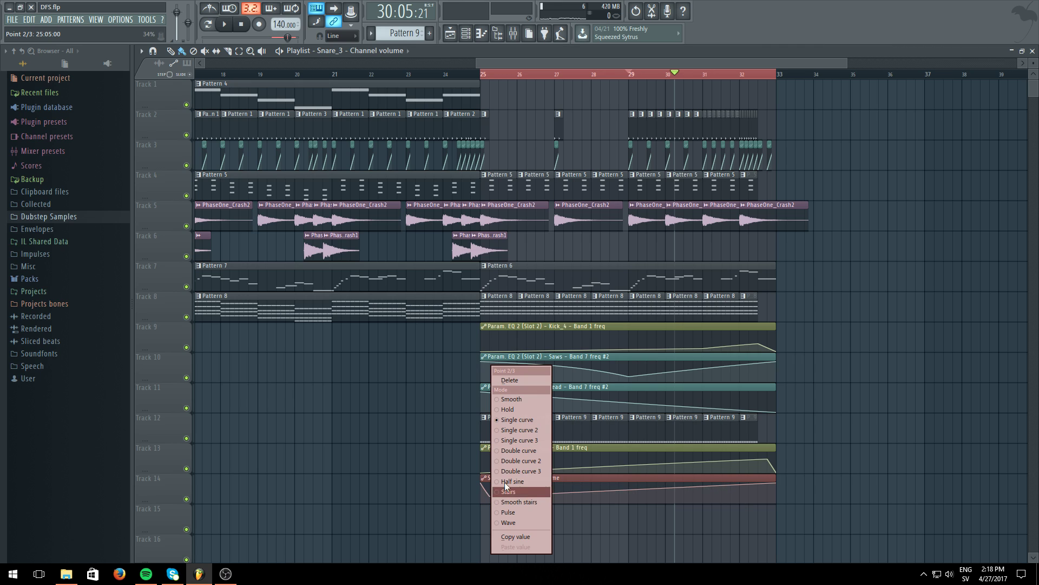
left_click(529, 372)
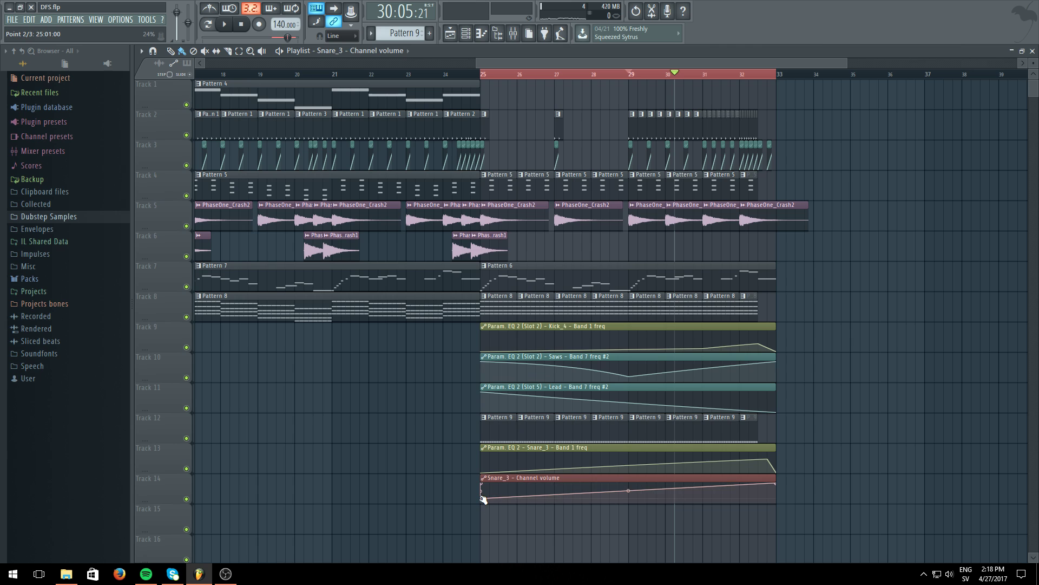
left_click(225, 24)
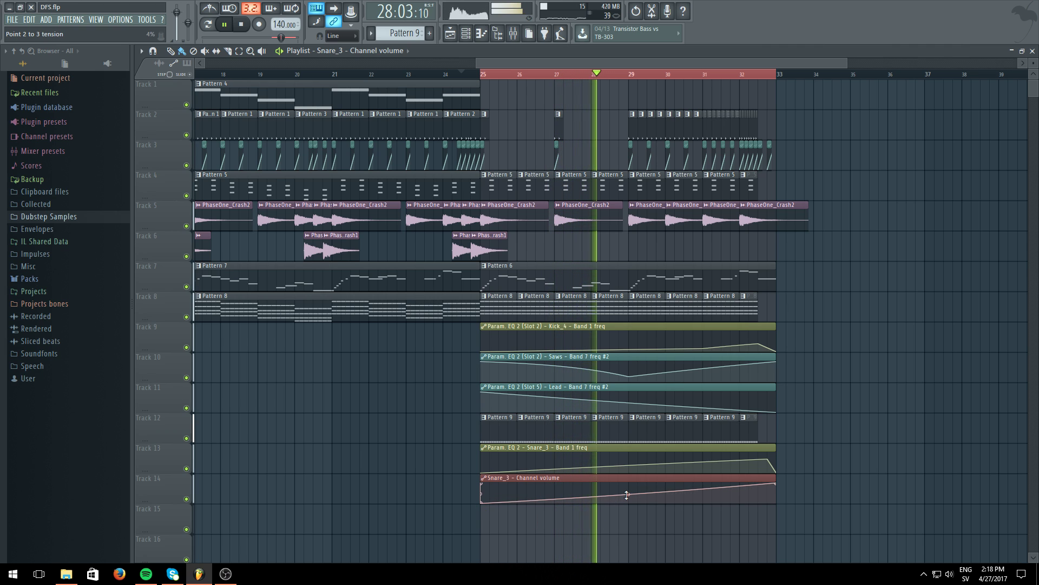
left_click(481, 74)
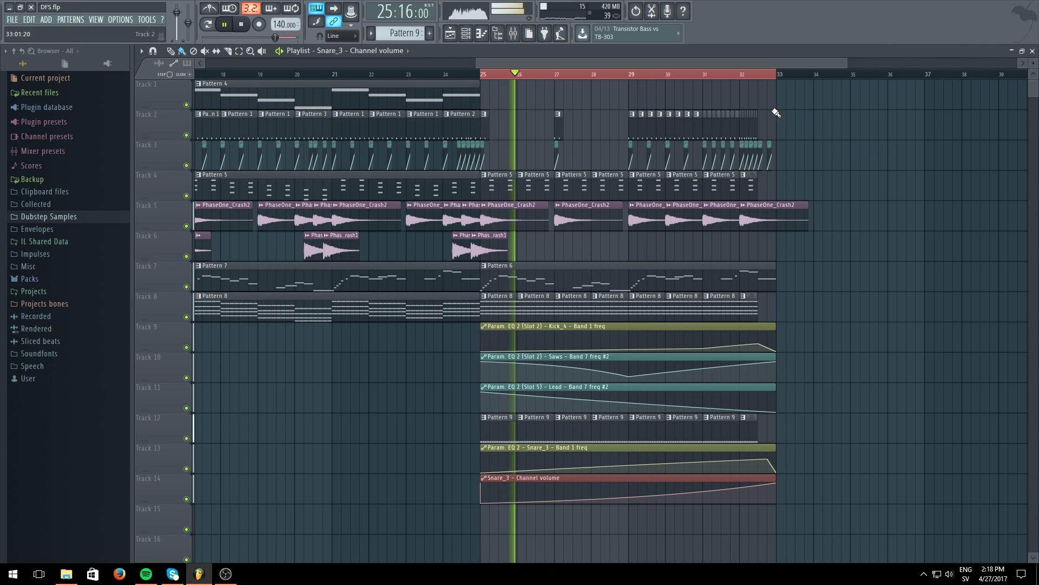
Open Pattern 4's 3x Osc notes in the piano roll and switch to a new empty pattern
left_click(469, 95)
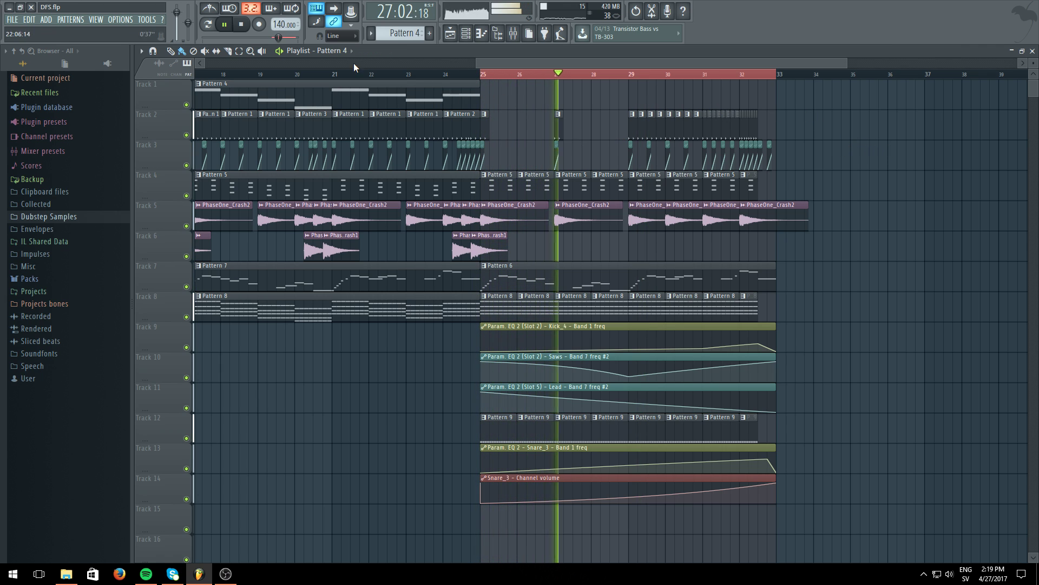
left_click(208, 25)
left_click(466, 34)
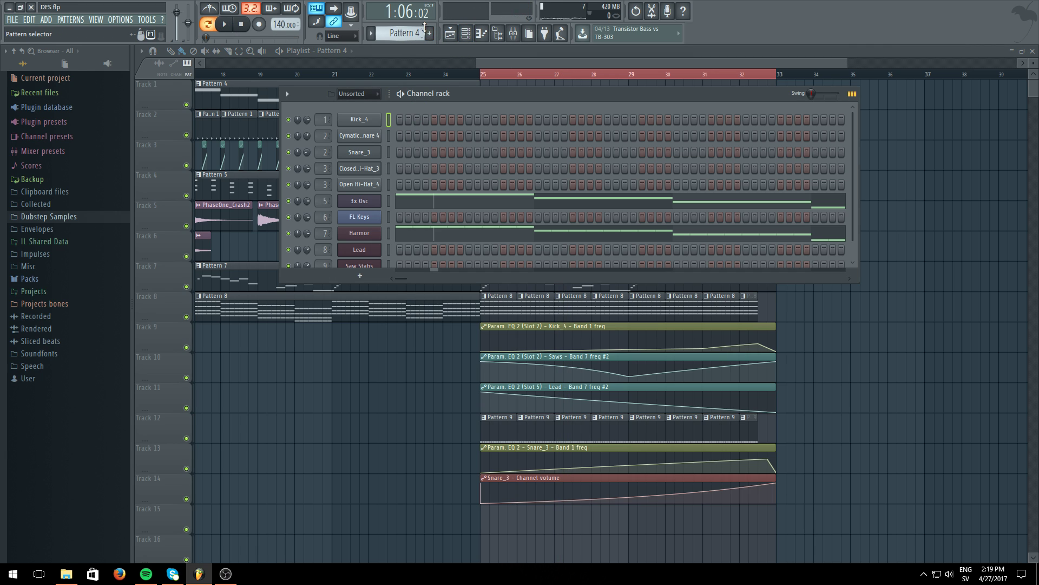
left_click(425, 201)
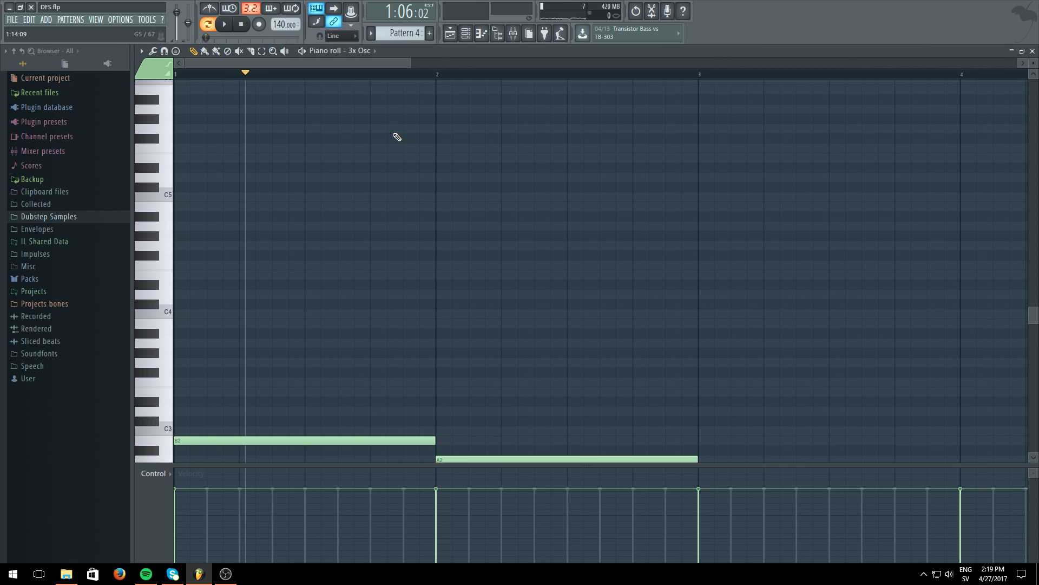
left_click(430, 33)
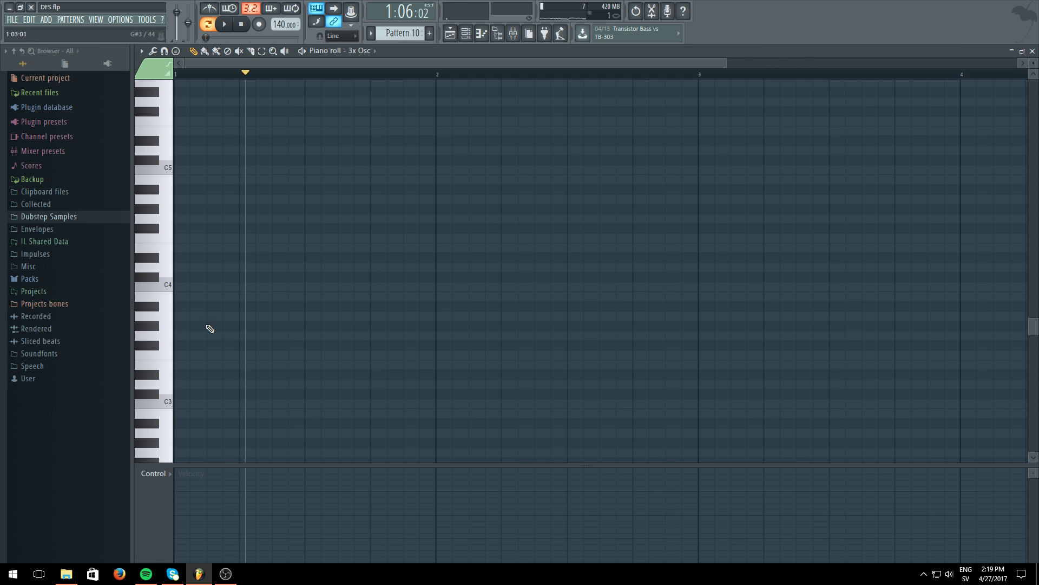
Draw two-bar B3 and B1 notes for 3x Osc from bar 1, play the pattern and return to the playlist
scroll(171, 305, "down", 4)
left_click(176, 306)
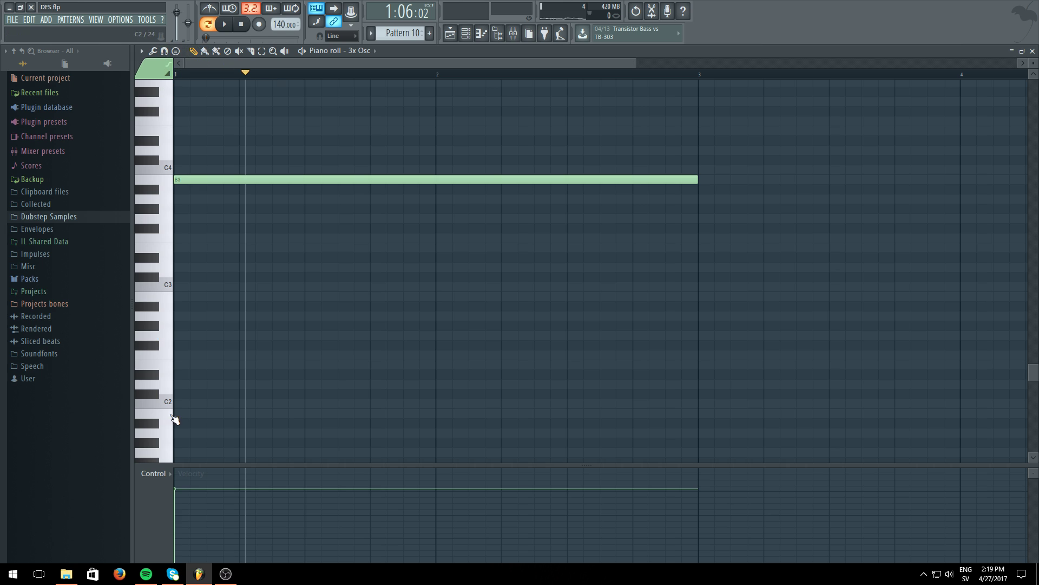
scroll(175, 423, "down", 1)
left_click(146, 385)
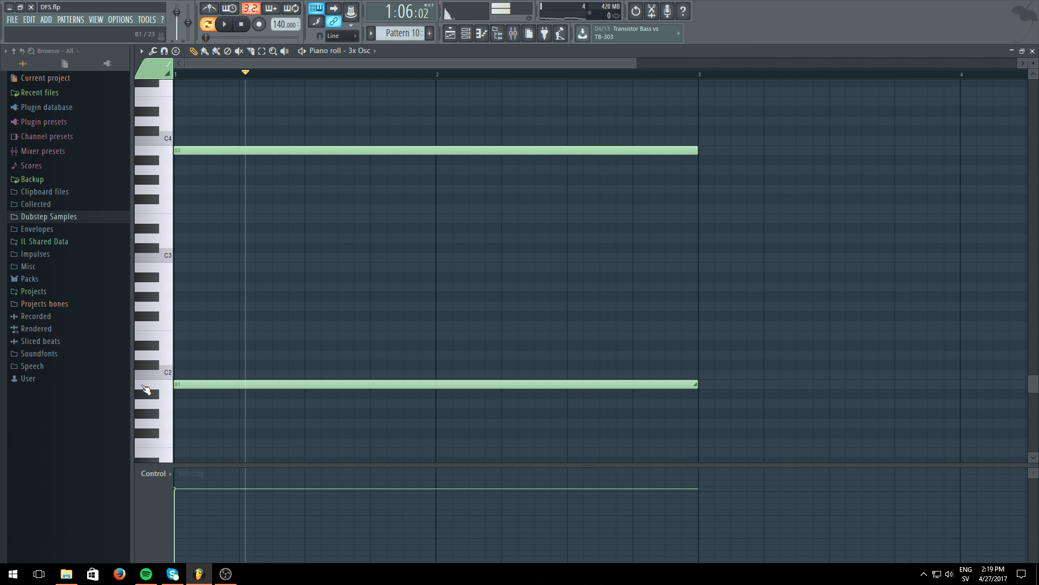
left_click(236, 24)
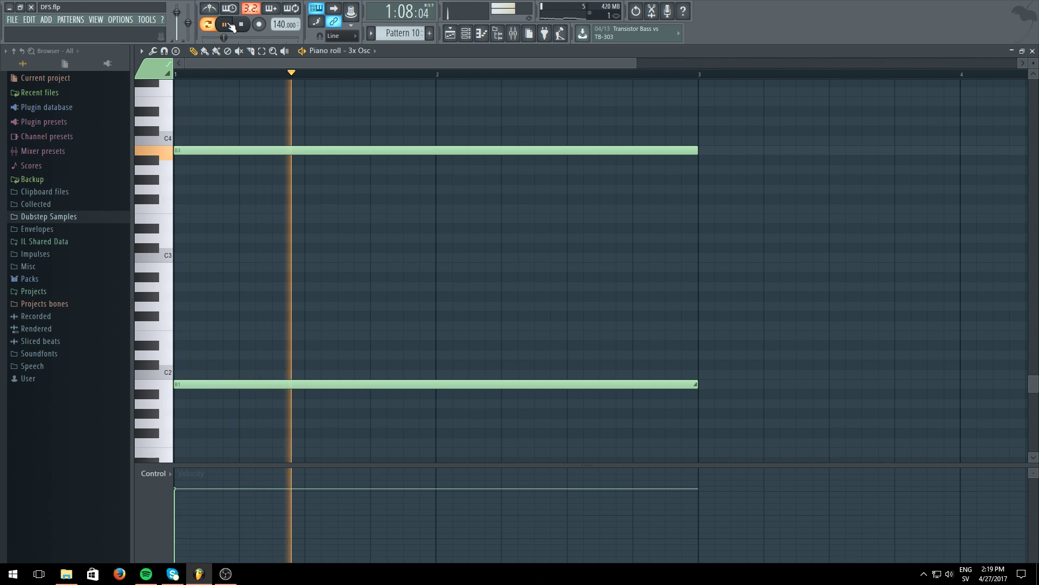
left_click(453, 35)
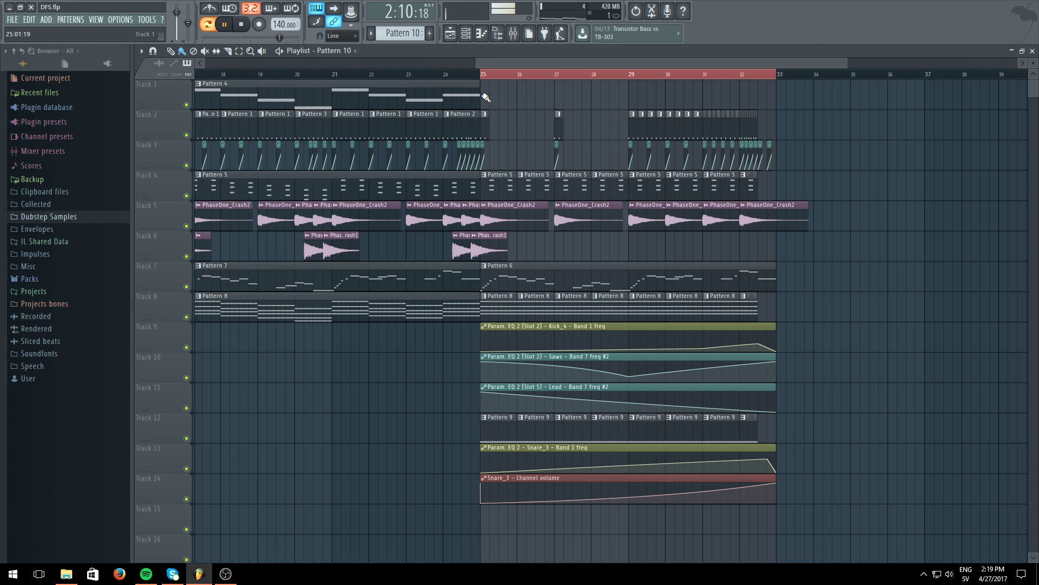
Place Pattern 10 on Track 1 at bar 25 and lower its upper 3x Osc note to B2
left_click(458, 75)
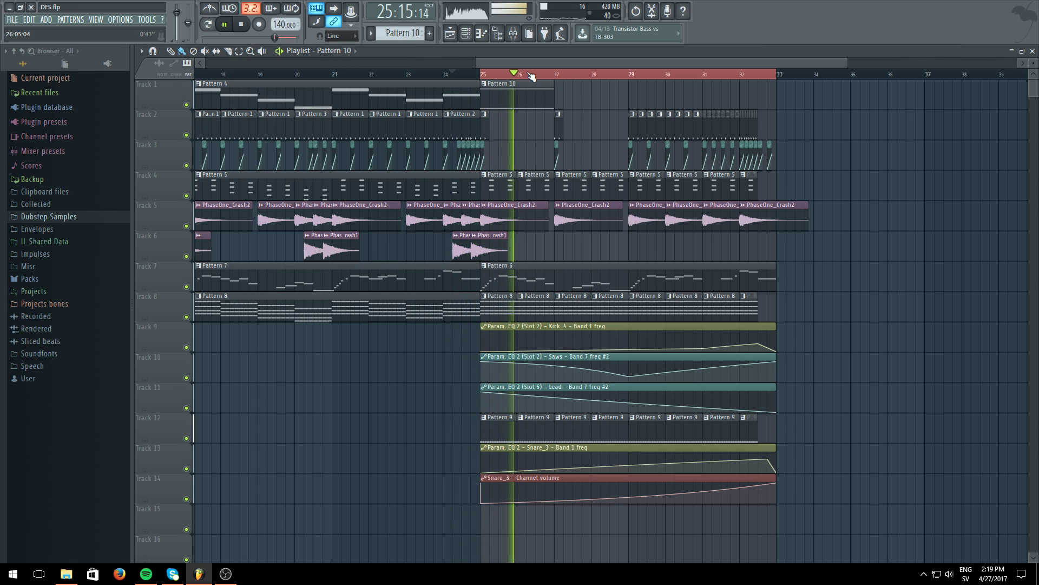
key("F6")
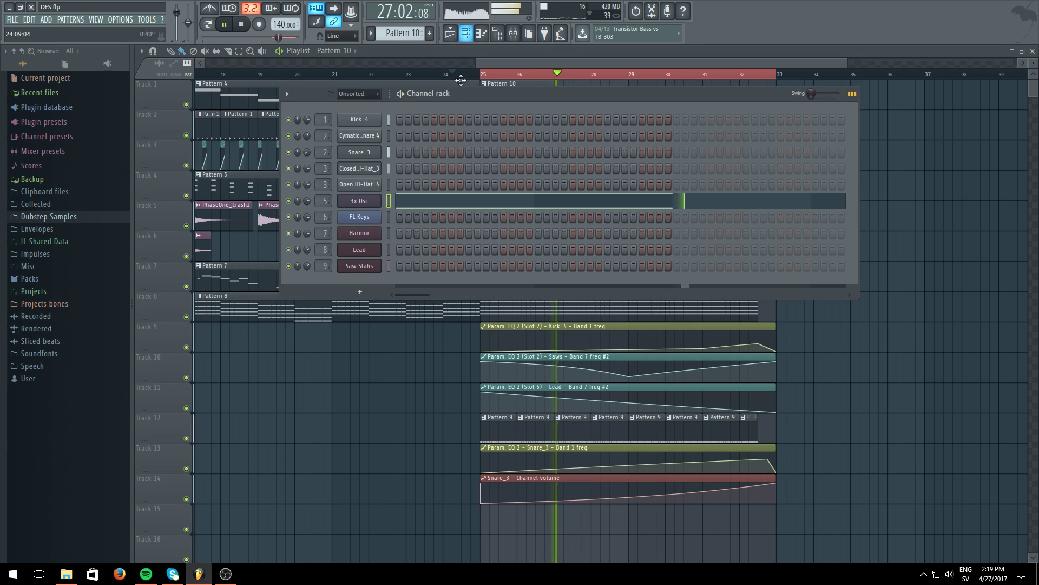
left_click(443, 210)
left_click_drag(274, 154, 227, 274)
left_click(208, 24)
key("F5")
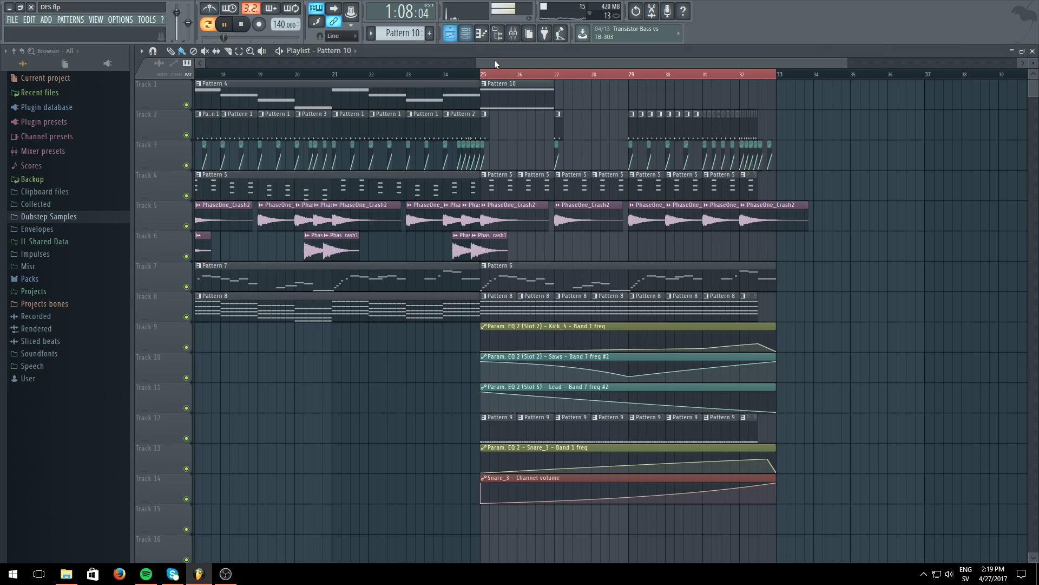
Extend the Pattern 10 clip on Track 1 to four bars, up to bar 29, while auditioning the build-up
left_click(468, 78)
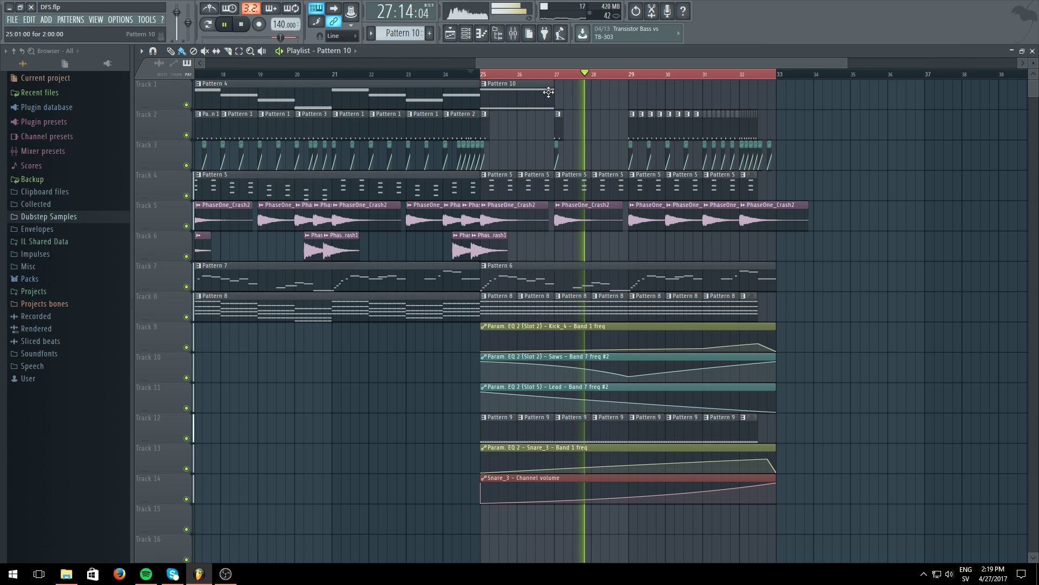
left_click_drag(552, 92, 628, 92)
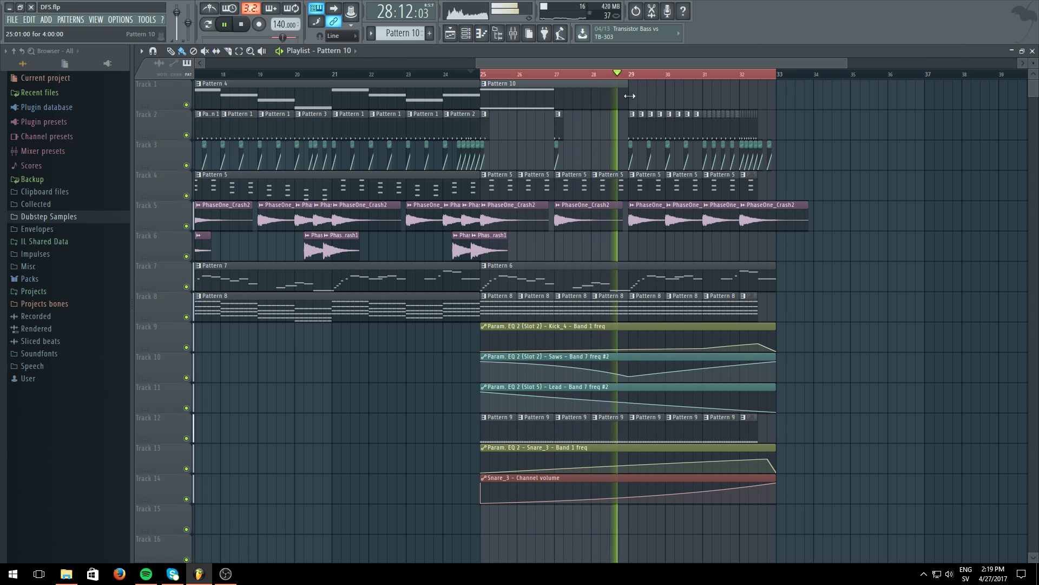
left_click(550, 77)
Add a one-bar B0 note at bar 2 of Pattern 10's 3x Osc part and play the playlist from bar 25
left_click(468, 36)
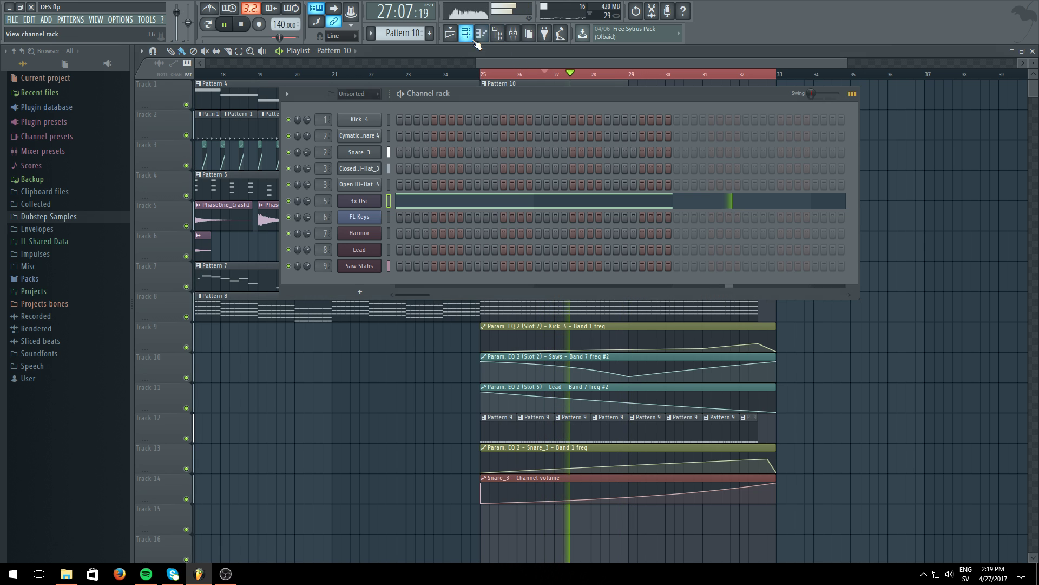
left_click(517, 199)
scroll(482, 76, "down", 5)
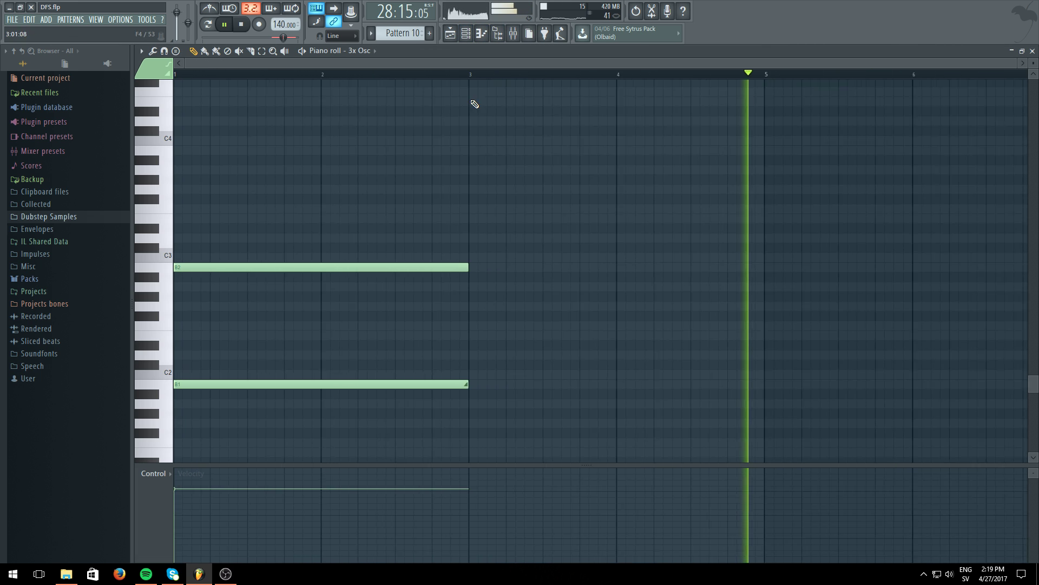
scroll(385, 265, "down", 5)
left_click(325, 399)
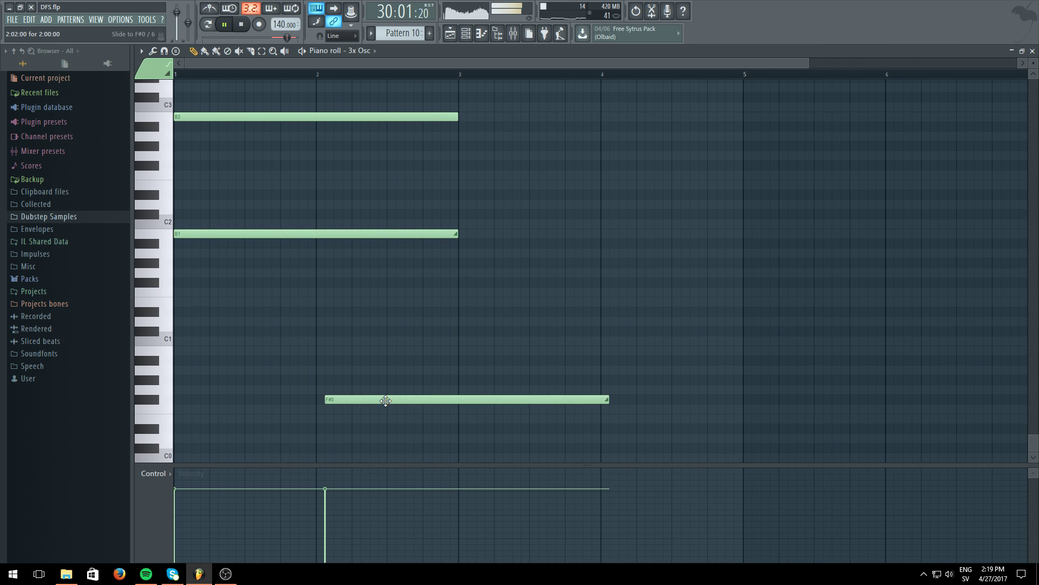
left_click_drag(385, 400, 377, 350)
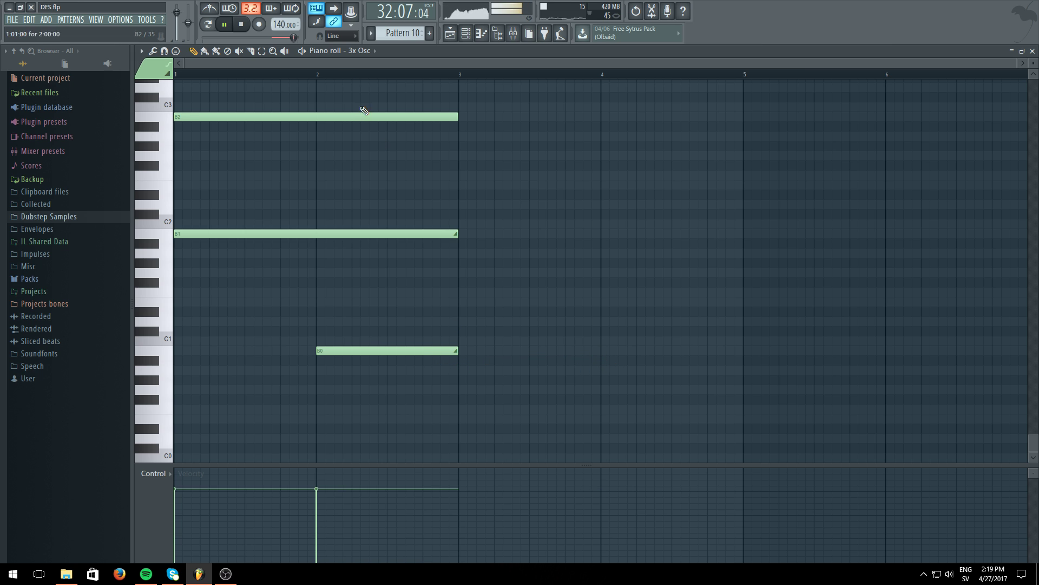
left_click(466, 33)
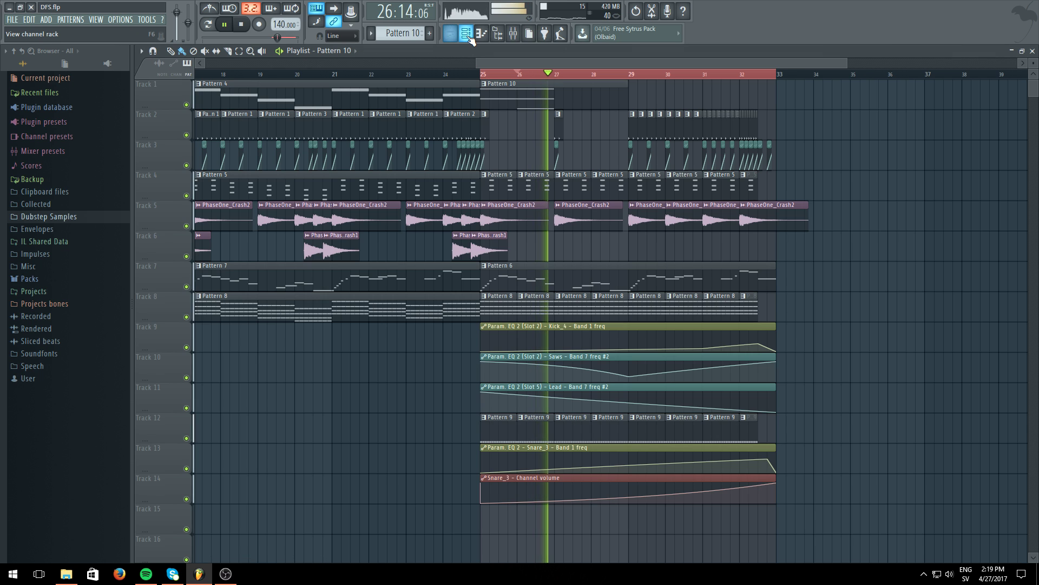
left_click(483, 74)
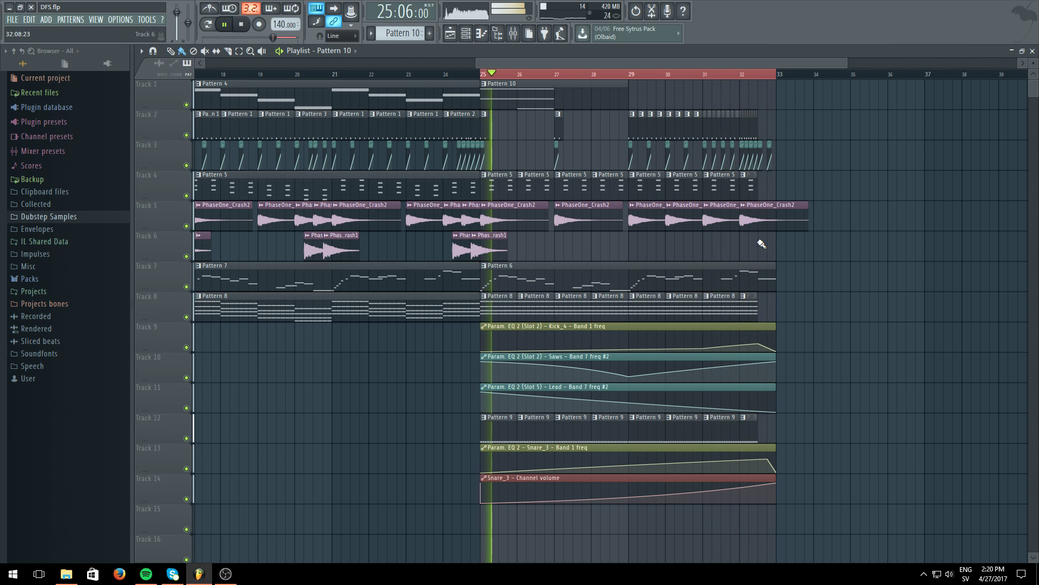
Review the whole arrangement in the playlist and audition the build-up from about bar 28
scroll(555, 76, "down", 5)
left_click(550, 83)
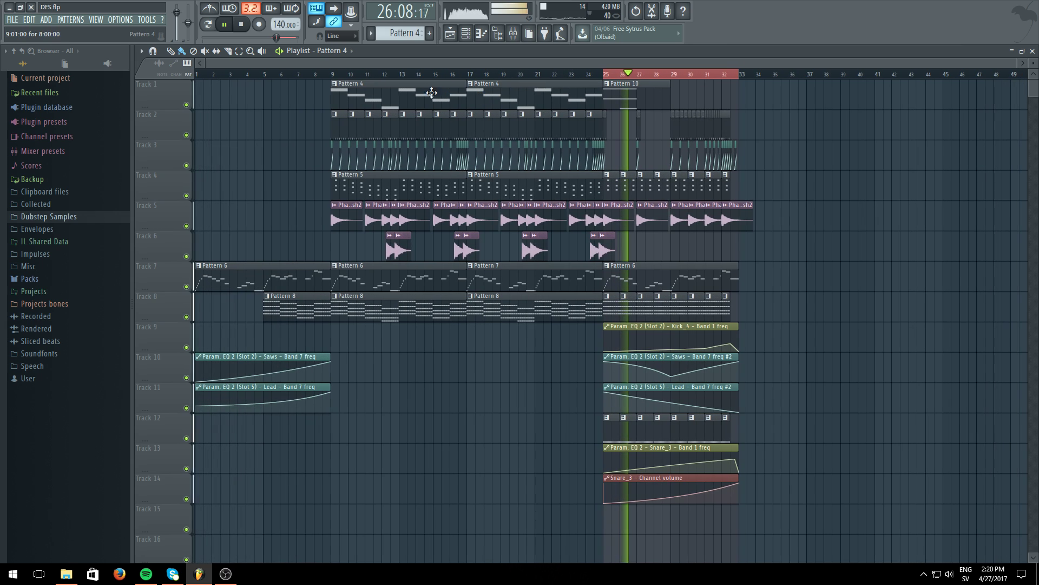
left_click(207, 24)
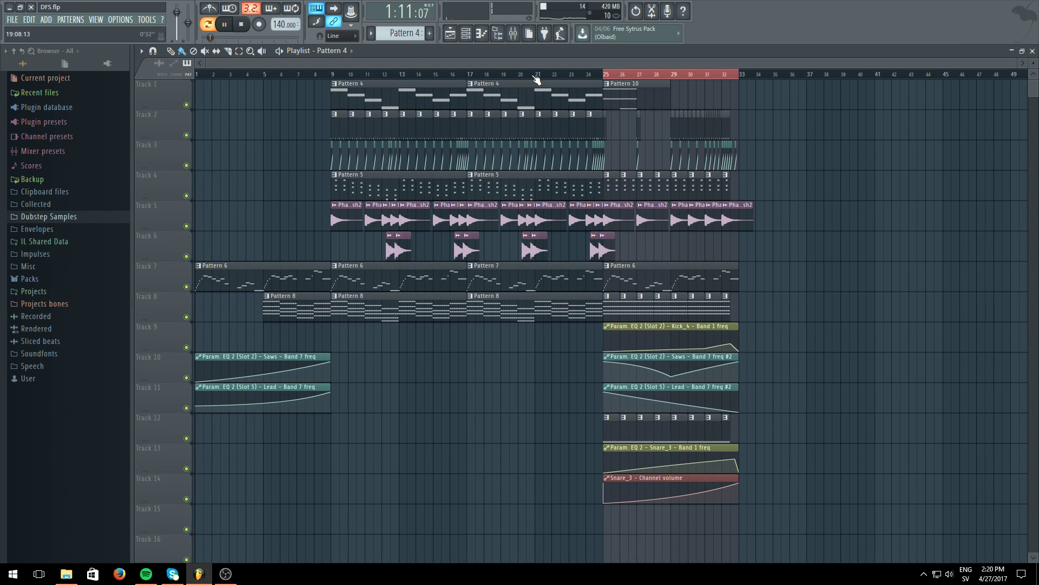
left_click(657, 78)
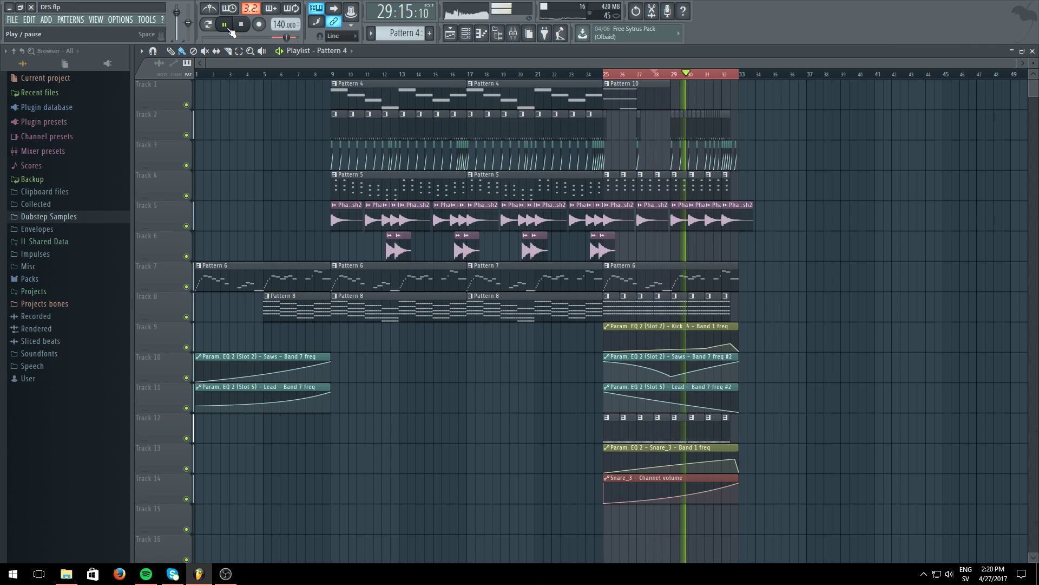
Create the empty Pattern 11 and add a new Harmor instrument channel
left_click(467, 42)
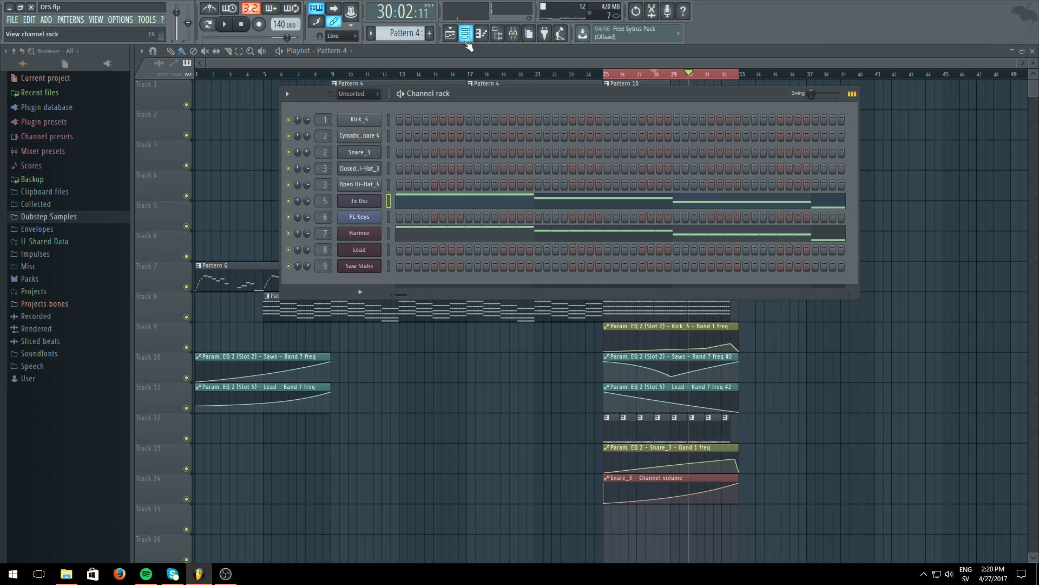
left_click(379, 95)
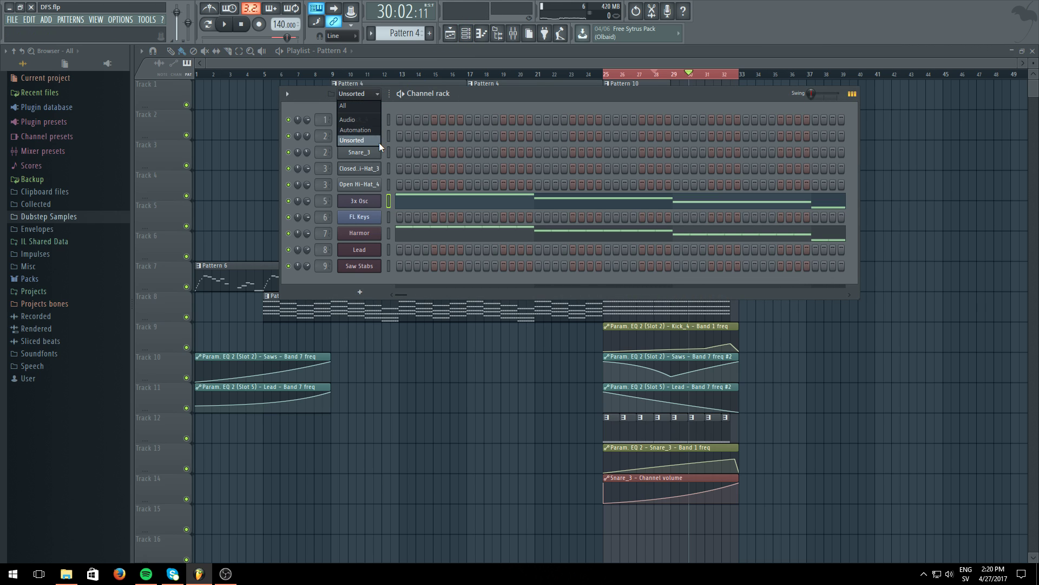
left_click(379, 141)
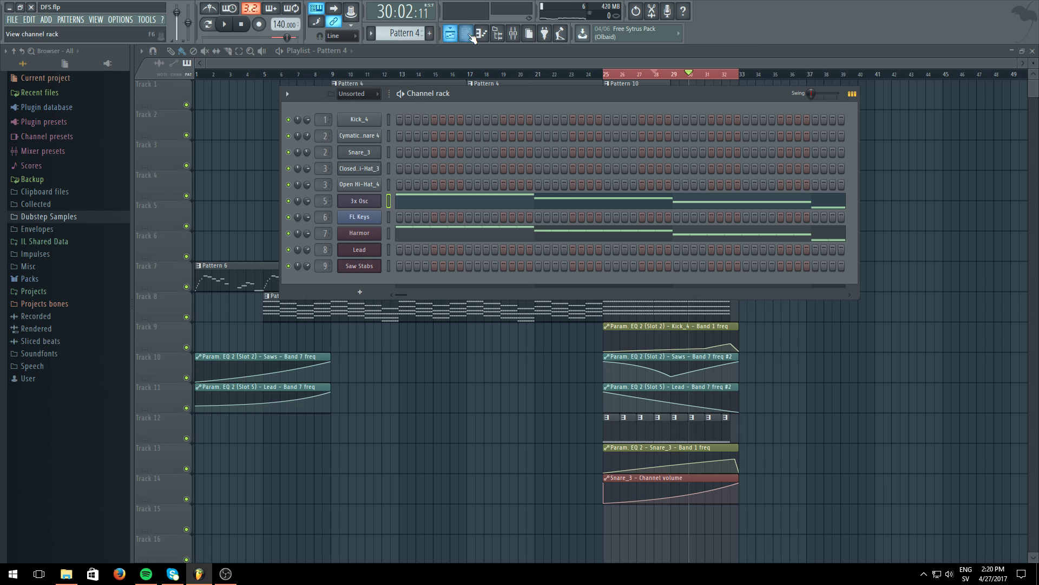
left_click(431, 34)
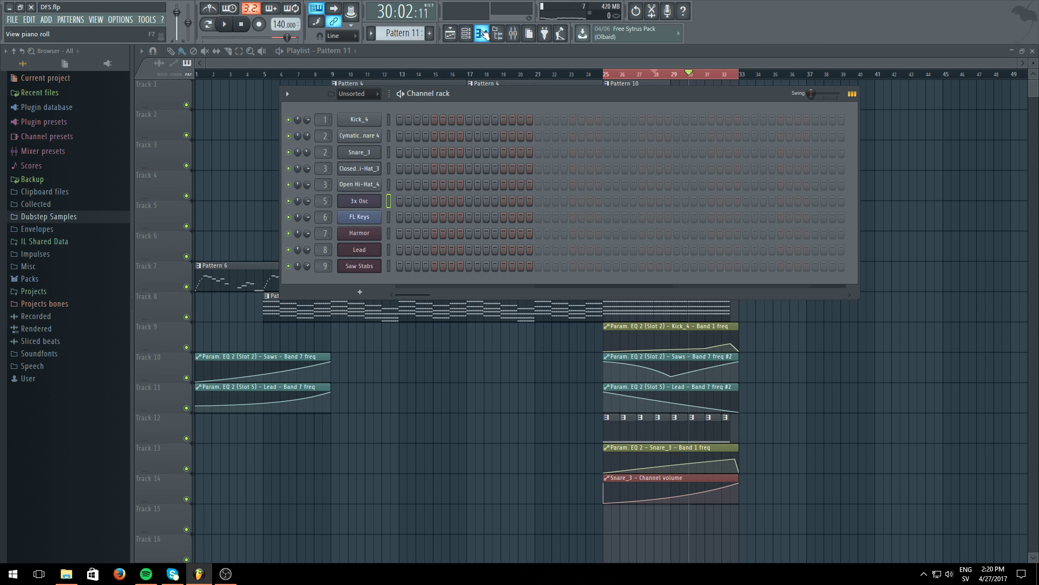
left_click(43, 23)
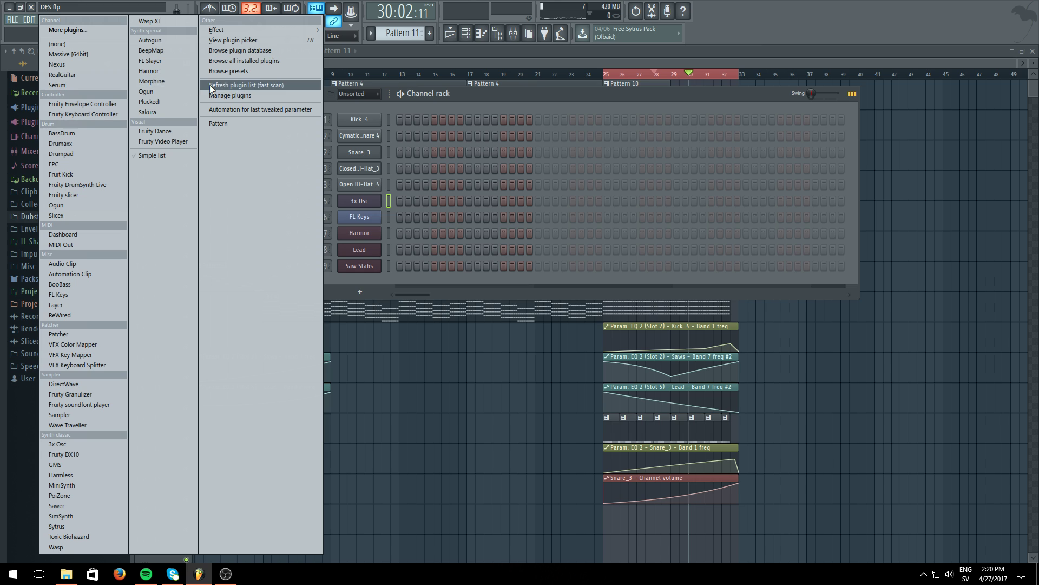
left_click(160, 70)
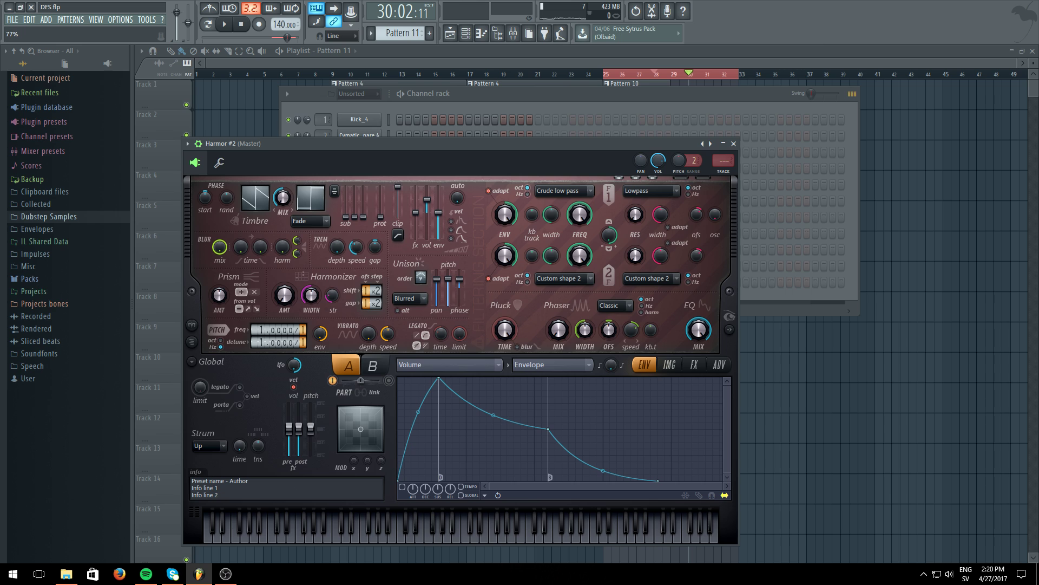
Audition the new Harmor's default sound and inspect its effects settings
left_click(560, 100)
left_click(278, 158)
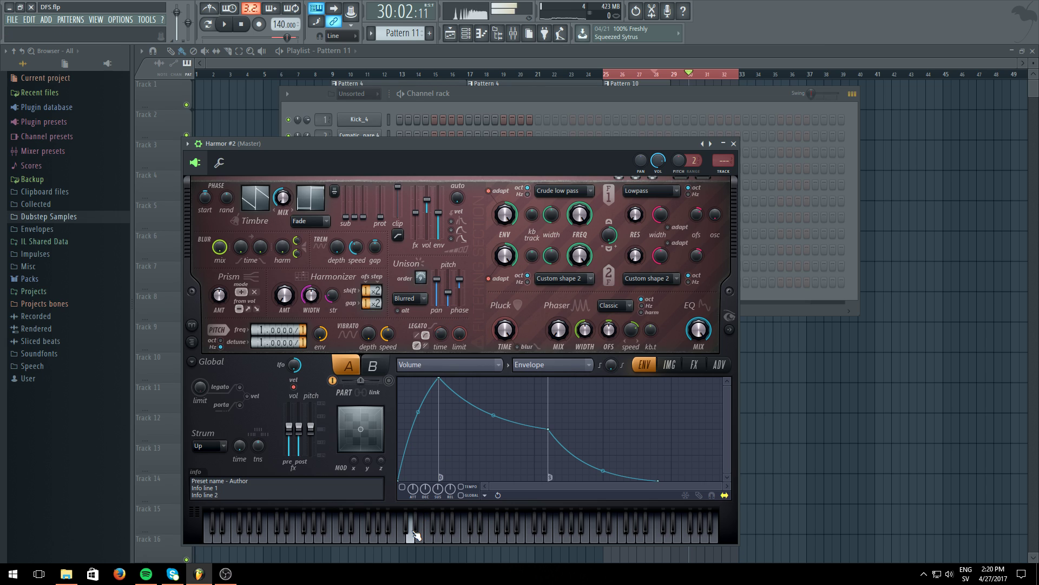
left_click(696, 364)
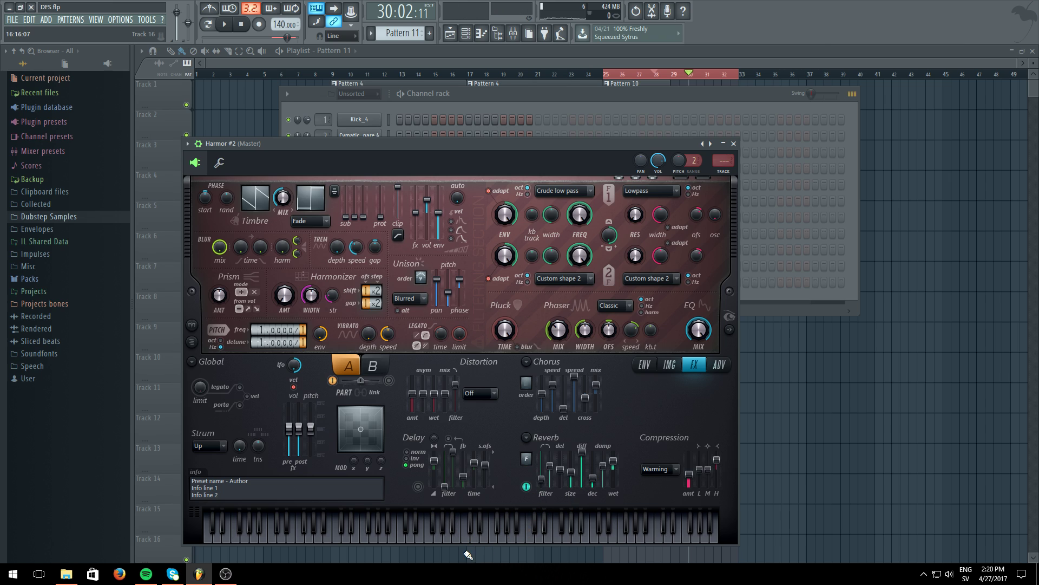
Open Harmor #2 in the piano roll and draw a B3 note four bars long from bar 1
left_click(568, 97)
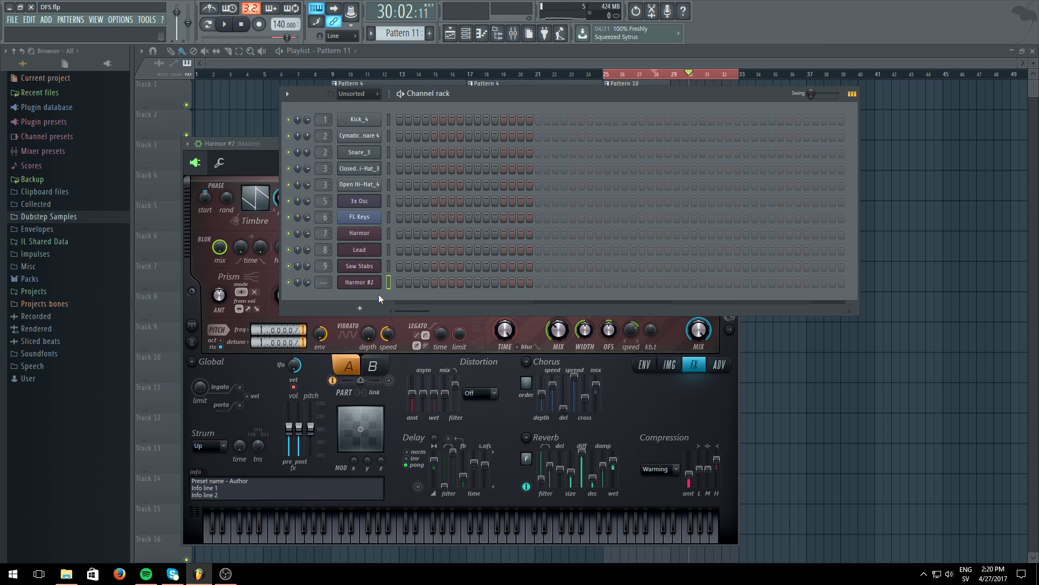
right_click(381, 276)
left_click(394, 282)
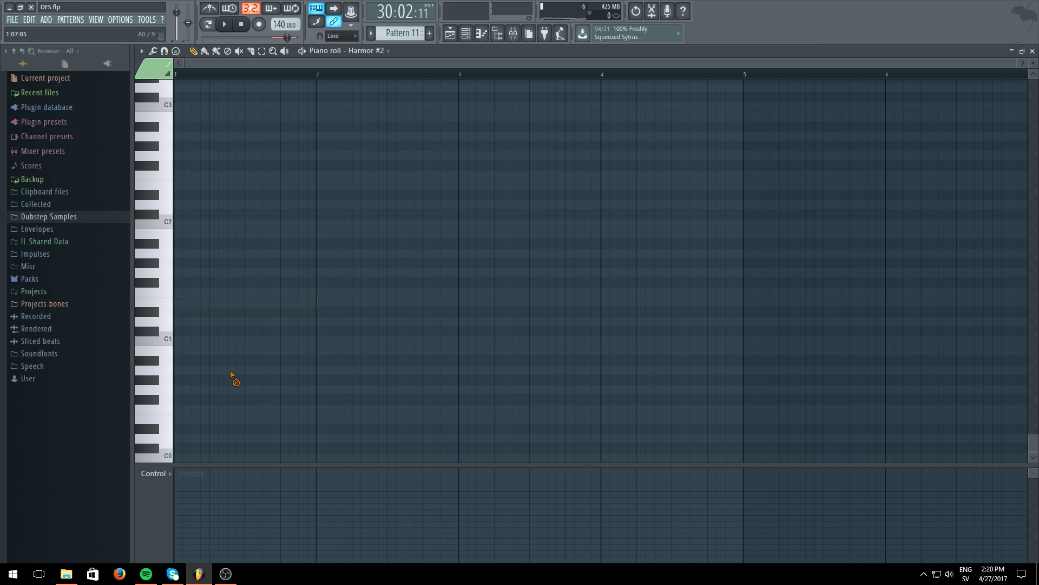
scroll(179, 239, "up", 3)
scroll(174, 187, "up", 6)
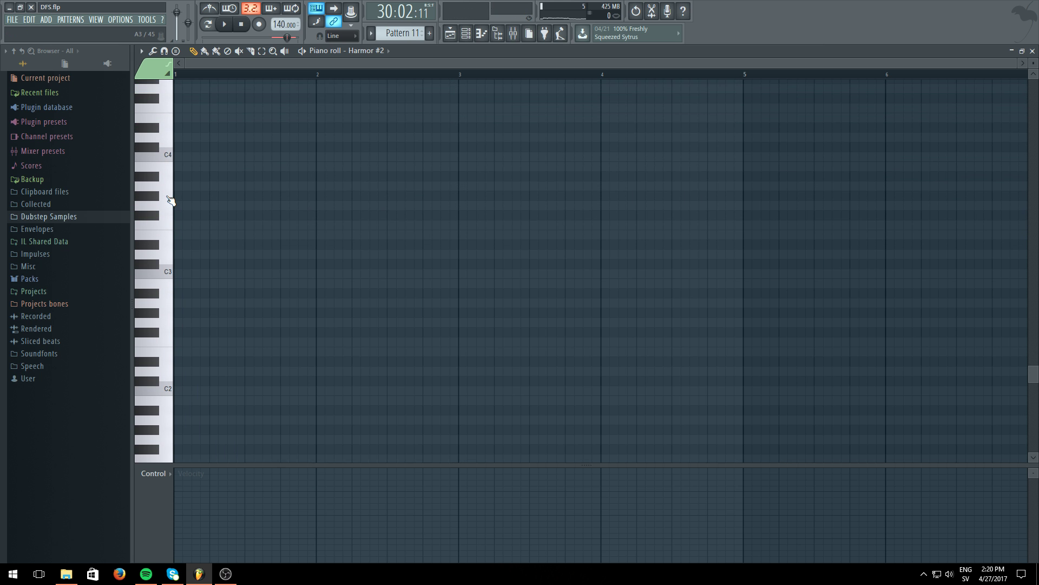
left_click(171, 184)
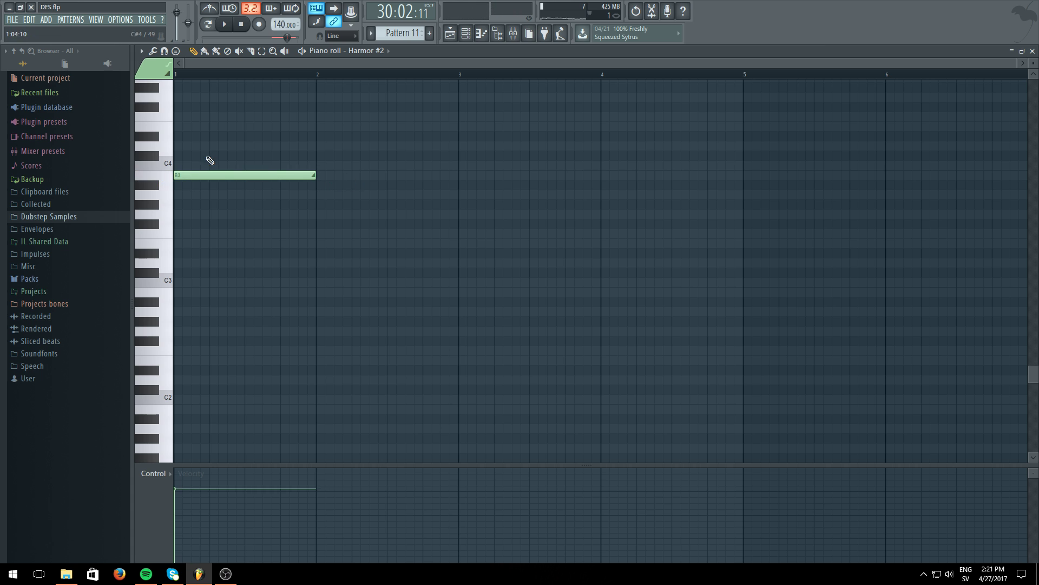
scroll(210, 161, "up", 8)
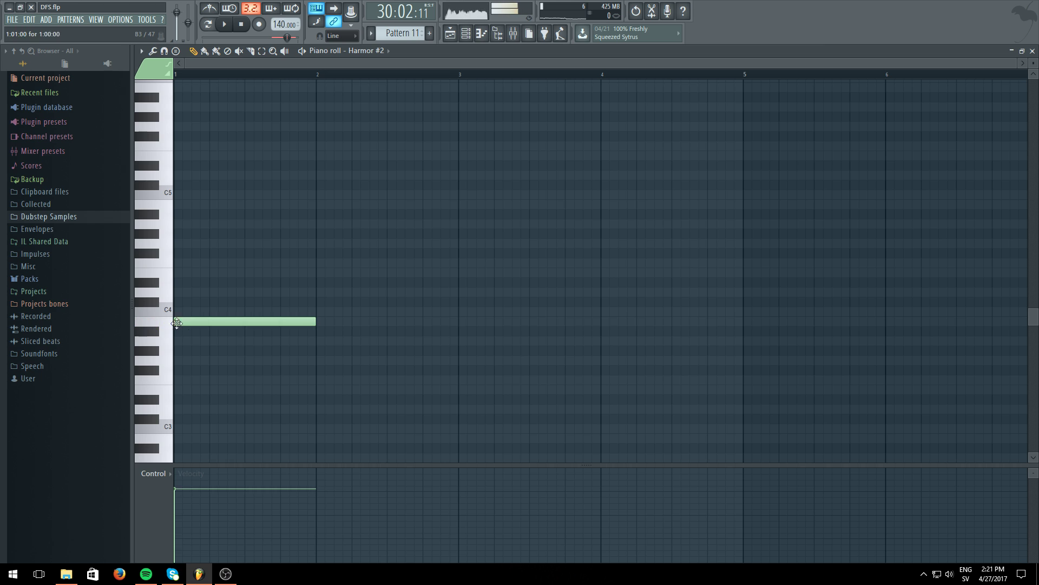
left_click_drag(304, 323, 727, 342)
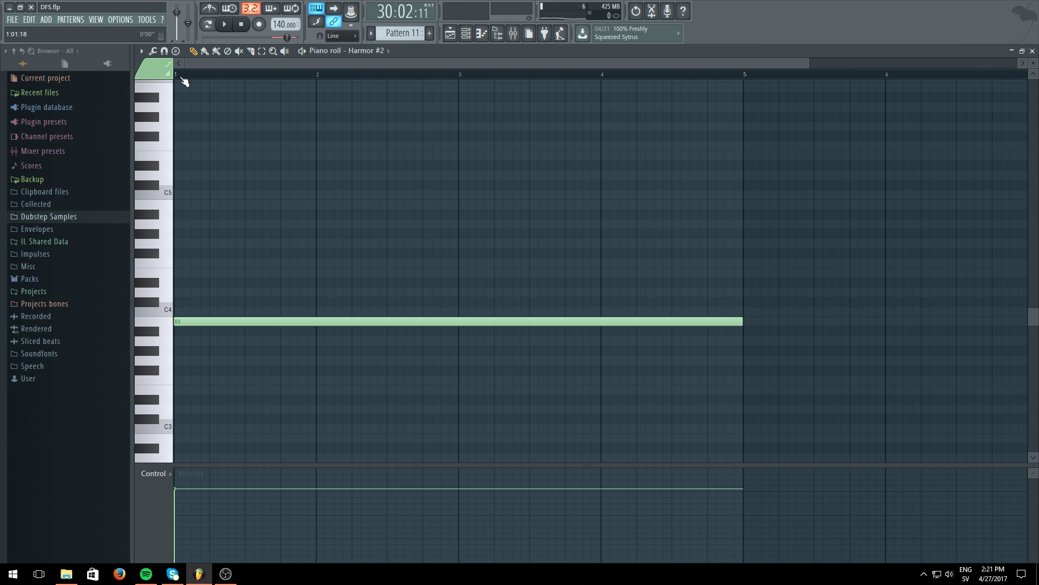
Add a four-bar B5 note to Harmor #2, then place Pattern 11 on Track 15 at bar 29 and play it
mouse_move(194, 153)
left_mouse_down()
mouse_move(218, 157)
mouse_move(194, 84)
left_mouse_up()
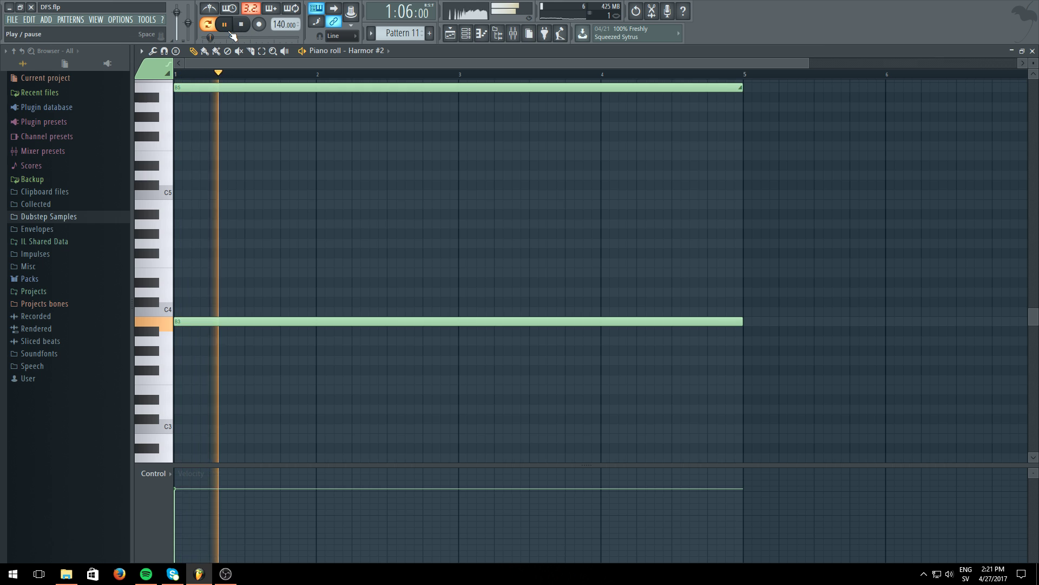
scroll(251, 197, "up", 4)
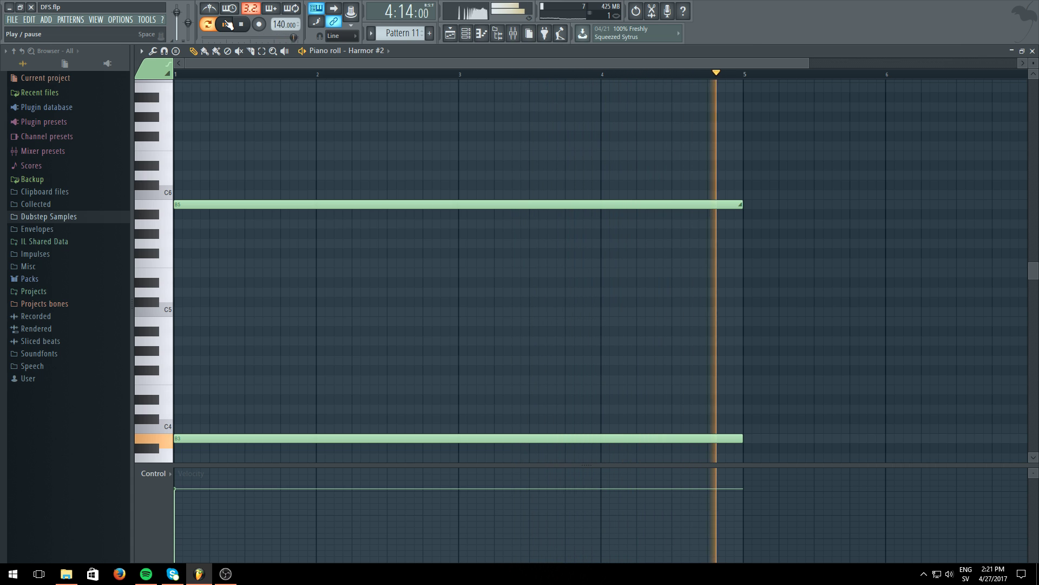
key("space")
left_click(452, 33)
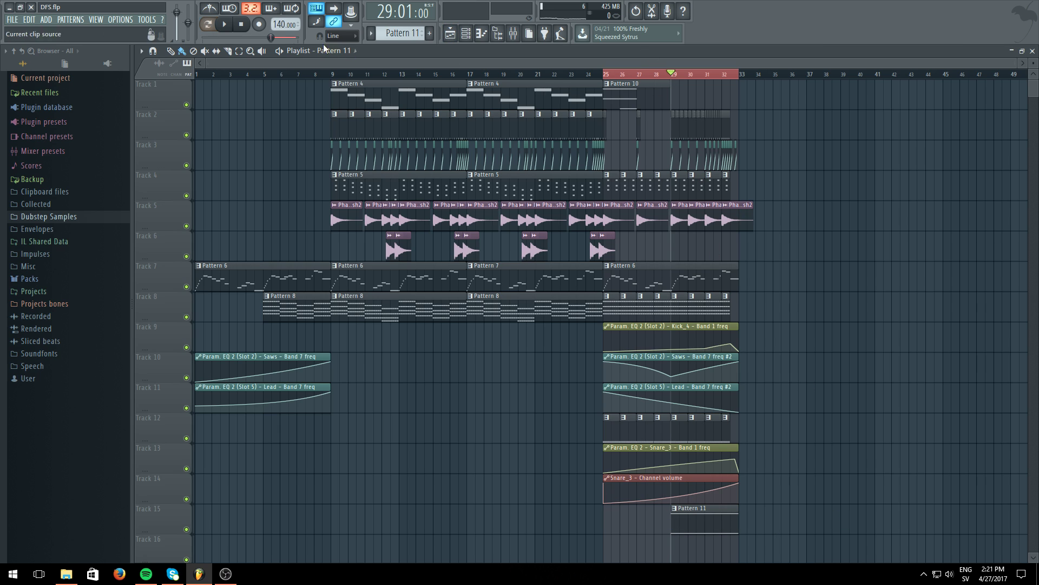
left_click(225, 25)
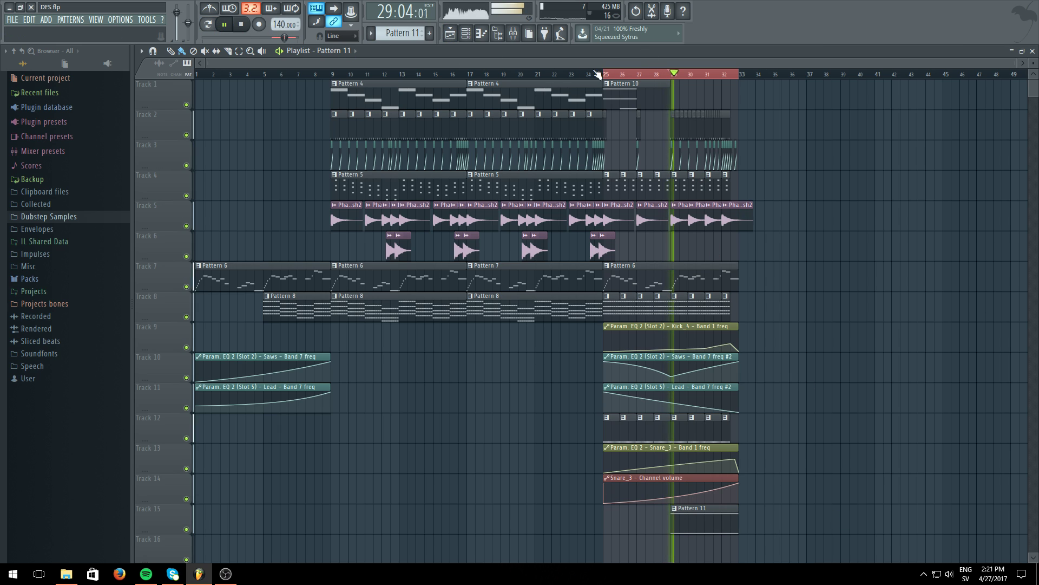
Move Harmor #2's B3 note up to G5, trying A#5 on the way, and play it from bar 29
left_click(482, 34)
left_click(630, 283)
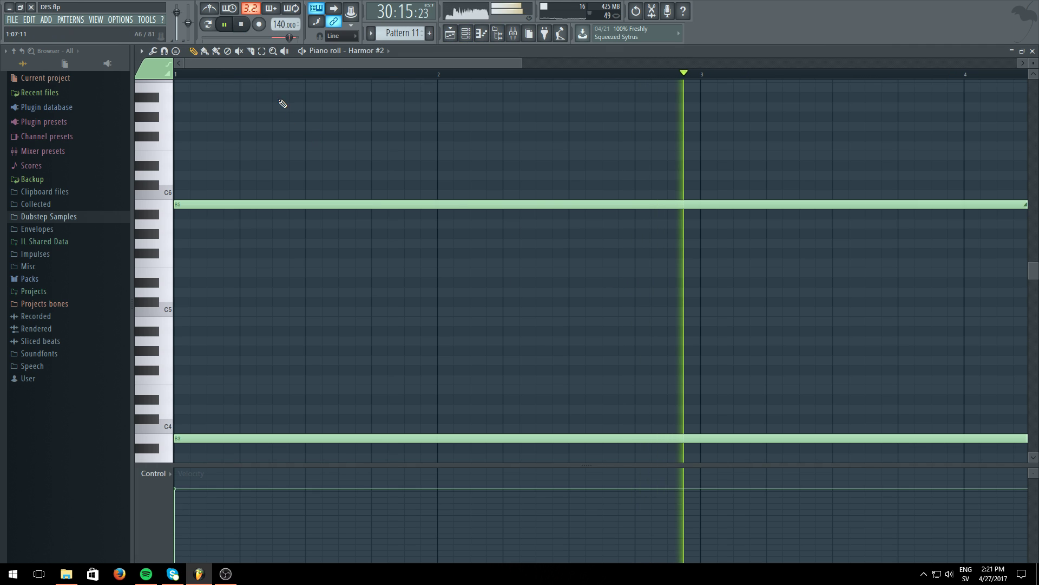
left_click_drag(177, 228, 176, 209)
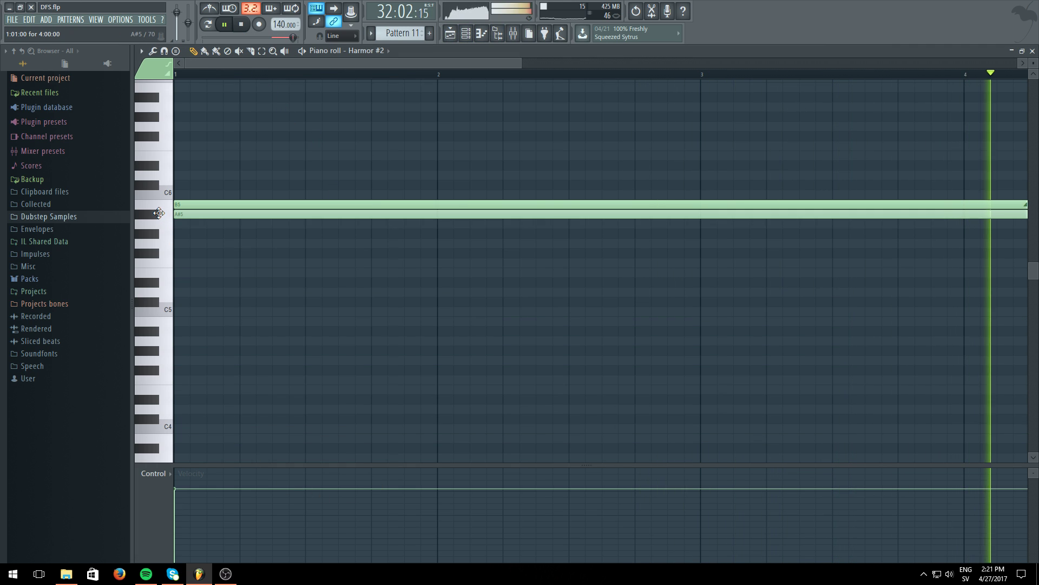
key("space")
mouse_move(175, 218)
left_mouse_down()
mouse_move(164, 264)
mouse_move(171, 236)
left_mouse_up()
left_click(225, 25)
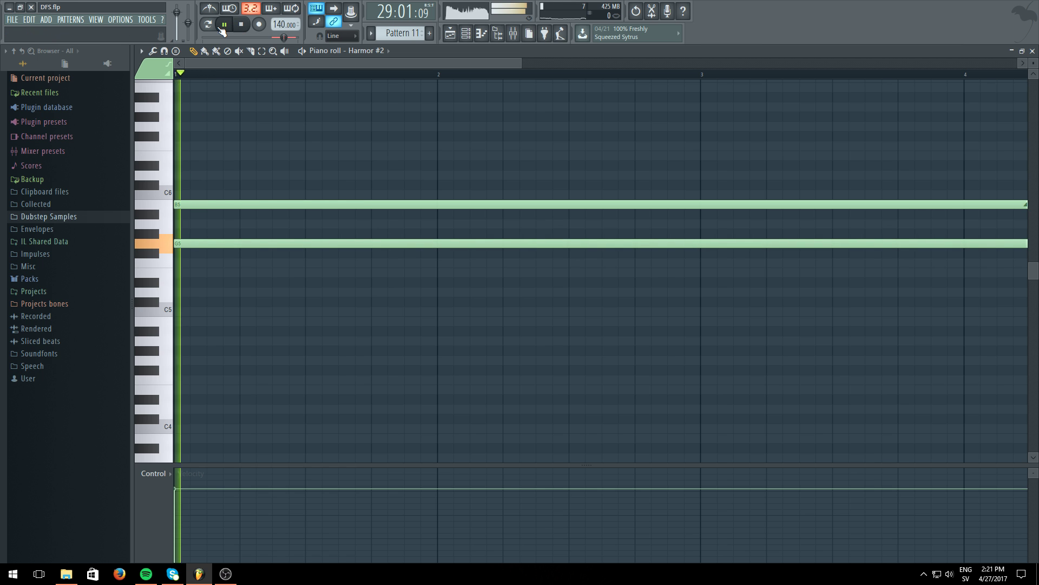
Move Harmor #2's lower note to B4 and its upper note to B6, and play the arrangement from bar 29
scroll(370, 75, "down", 3)
scroll(372, 78, "down", 1)
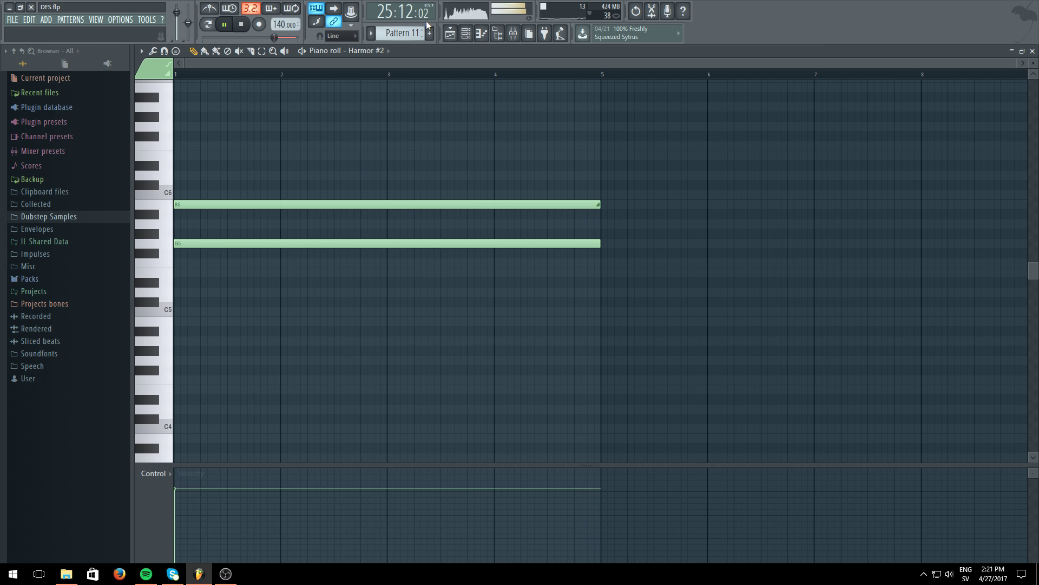
left_click(464, 34)
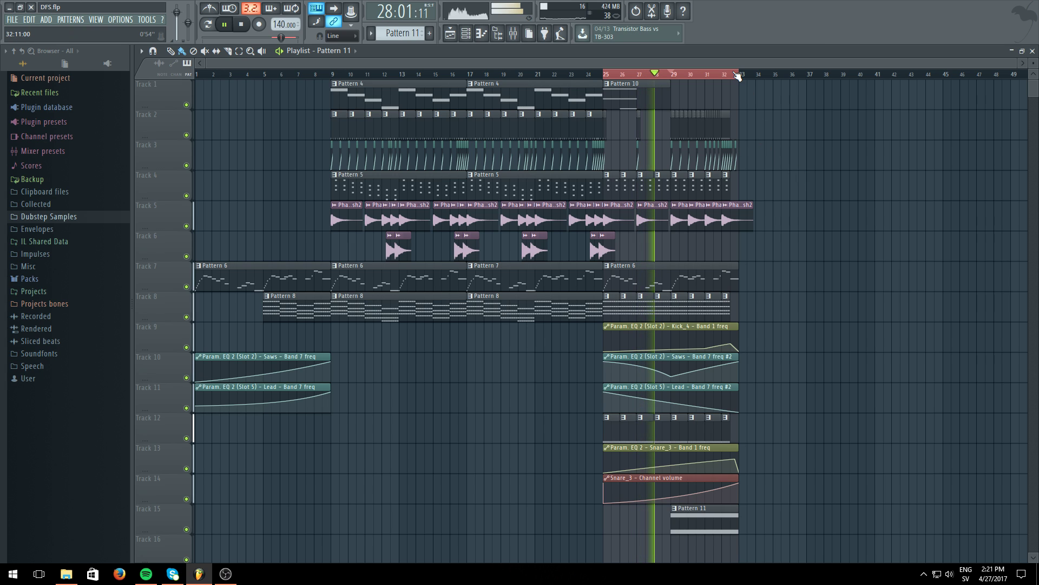
scroll(782, 120, "down", 1)
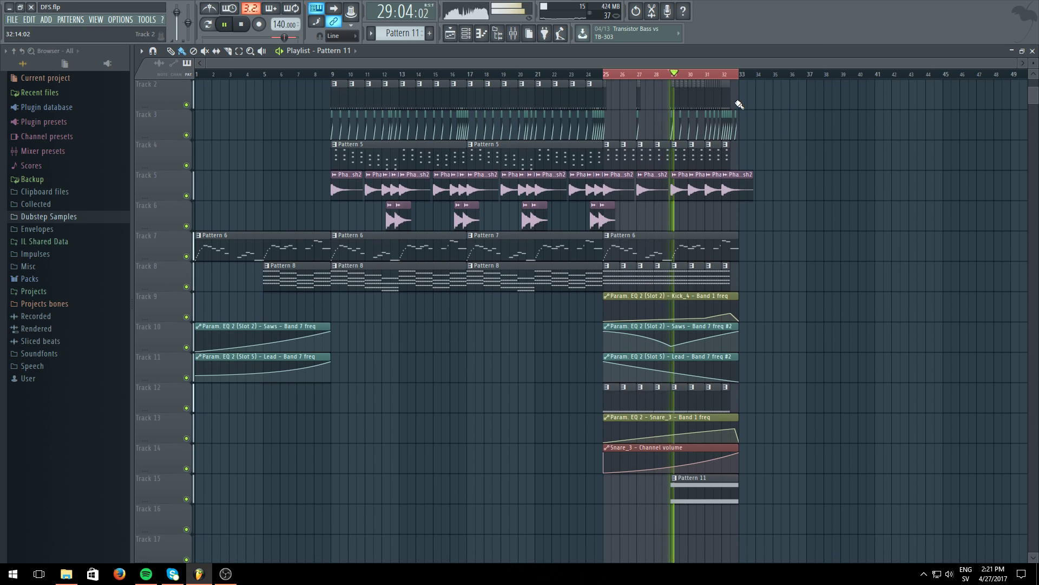
left_click(466, 34)
left_click(494, 281)
left_click_drag(216, 243, 206, 314)
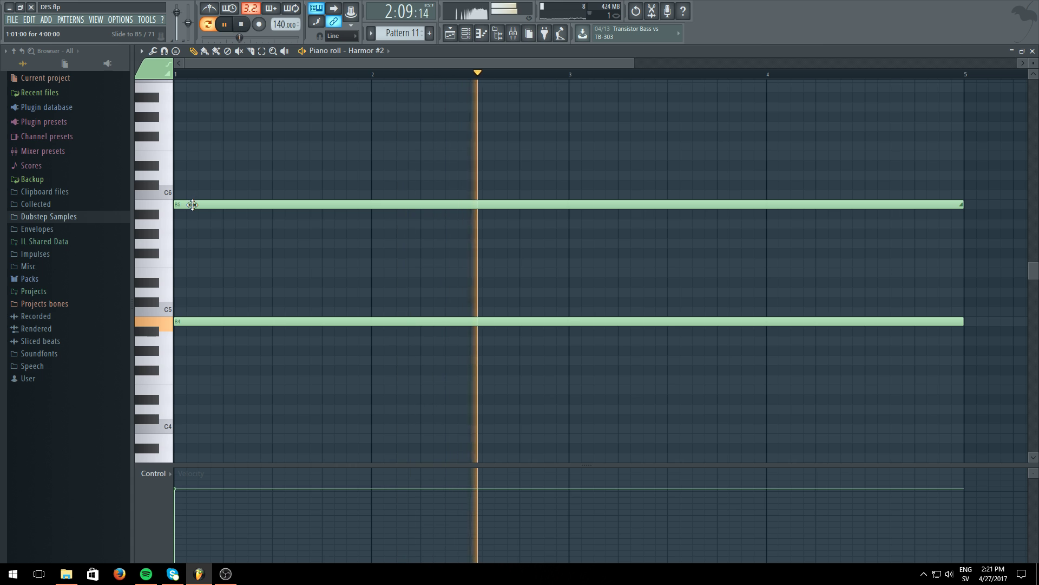
left_click_drag(192, 204, 191, 157)
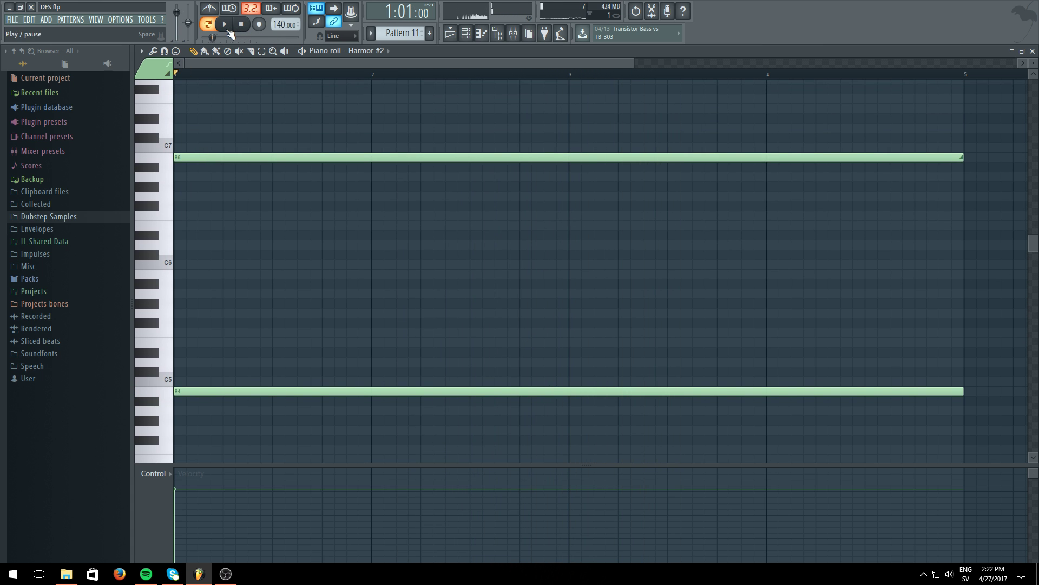
left_click(227, 28)
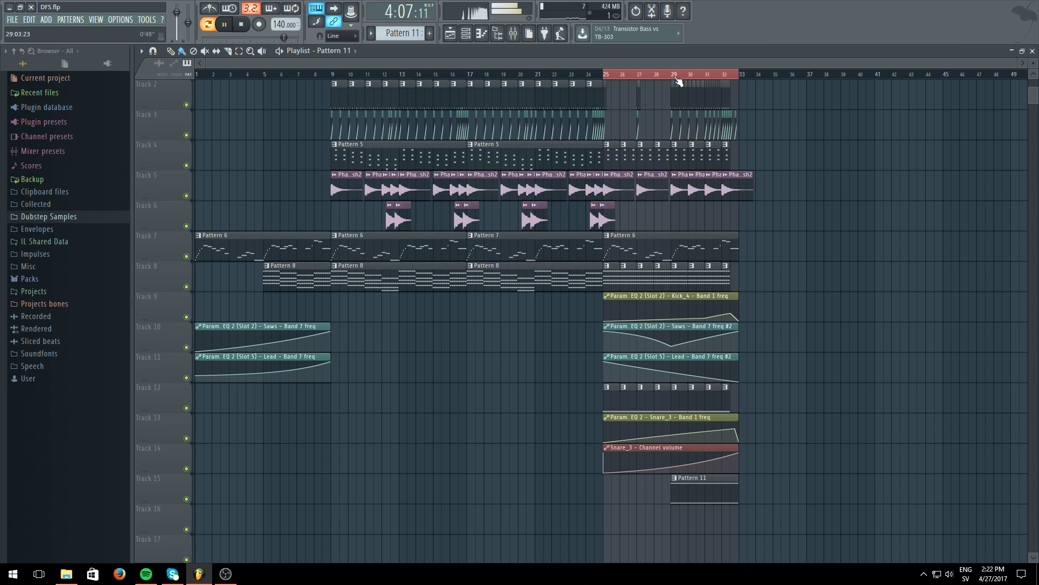
left_click(680, 79)
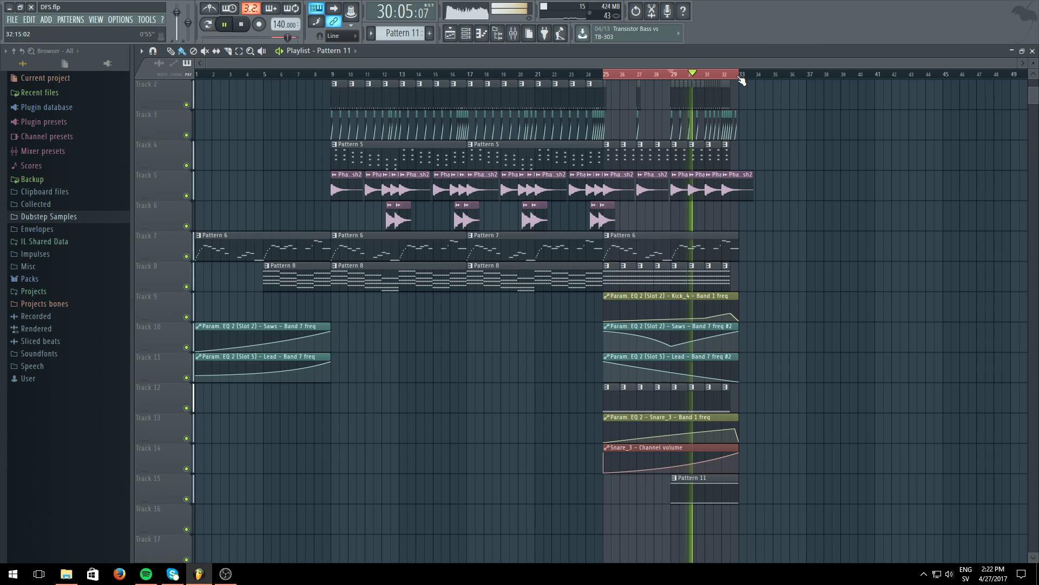
Open Harmor #2's settings and set its distortion to Cube with an amount of 29%
scroll(731, 94, "up", 4)
left_click(513, 34)
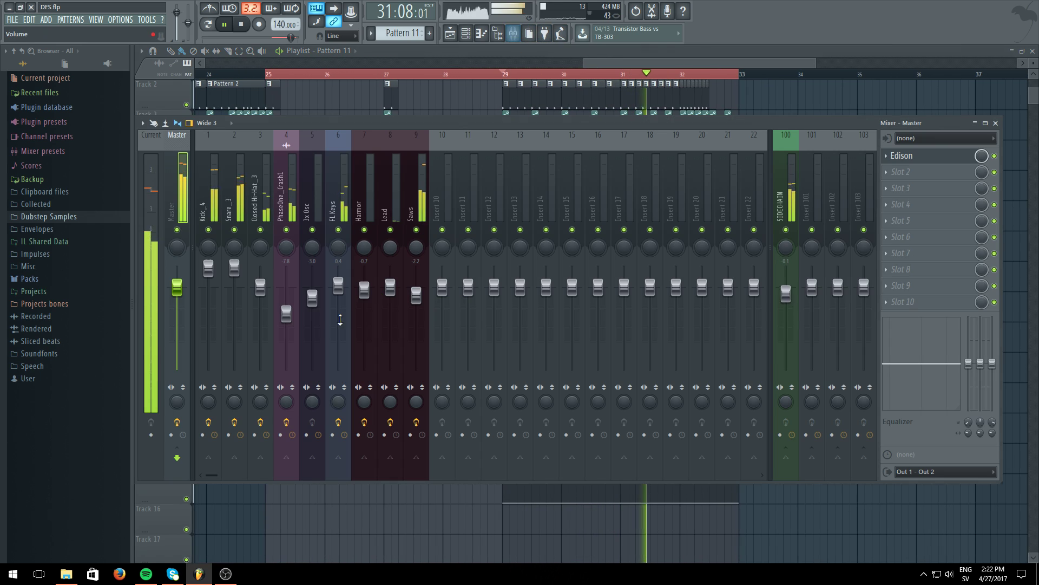
left_click(529, 33)
left_click(377, 287)
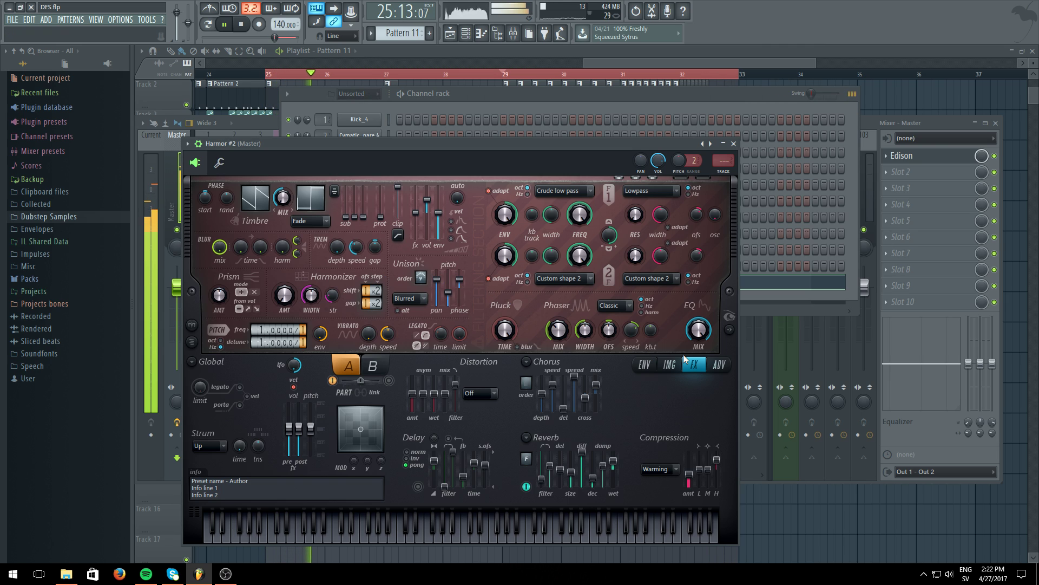
left_click(490, 396)
left_click(479, 450)
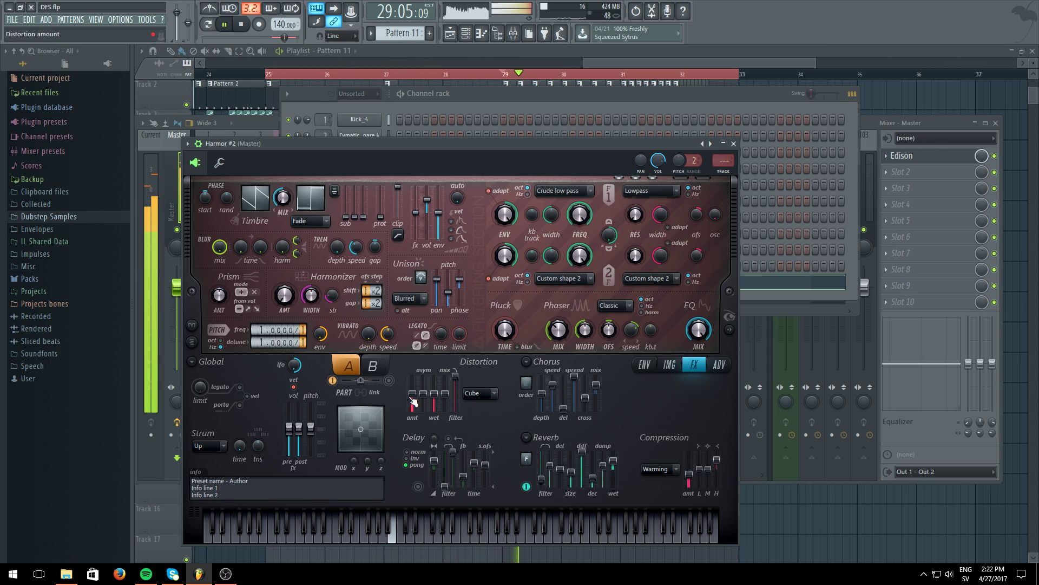
left_click_drag(414, 401, 414, 400)
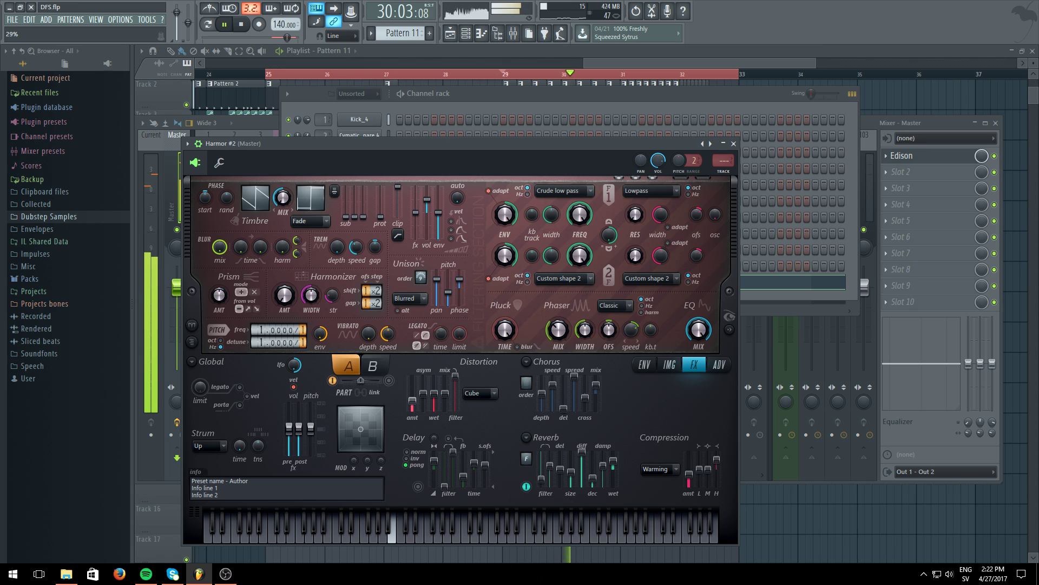
Create an automation clip for Harmor #2's Filter 1 frequency on Track 16 and trim it to span bars 29 to 33
right_click(582, 216)
left_click(615, 310)
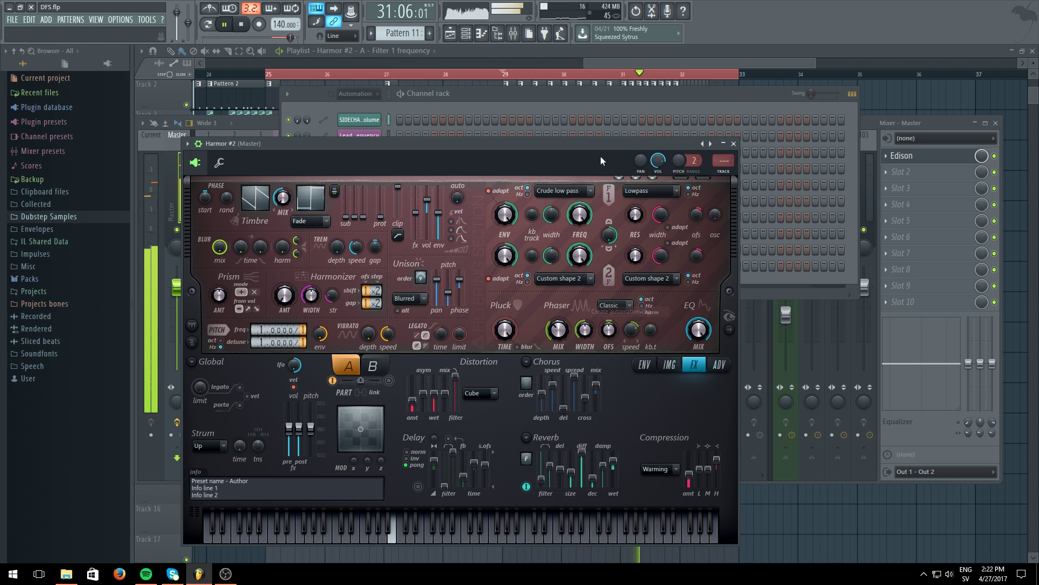
left_click(592, 47)
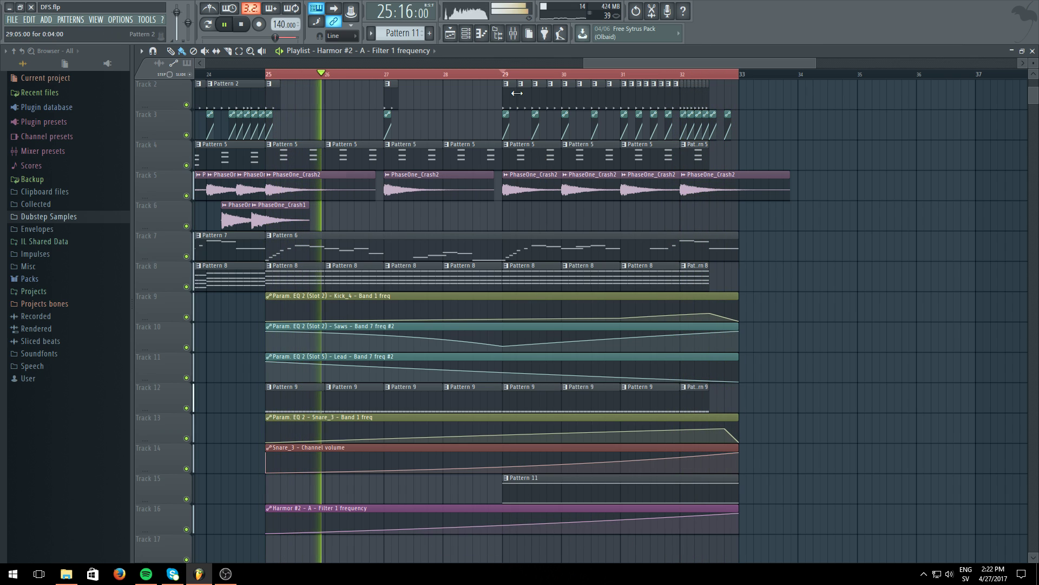
left_click(504, 73)
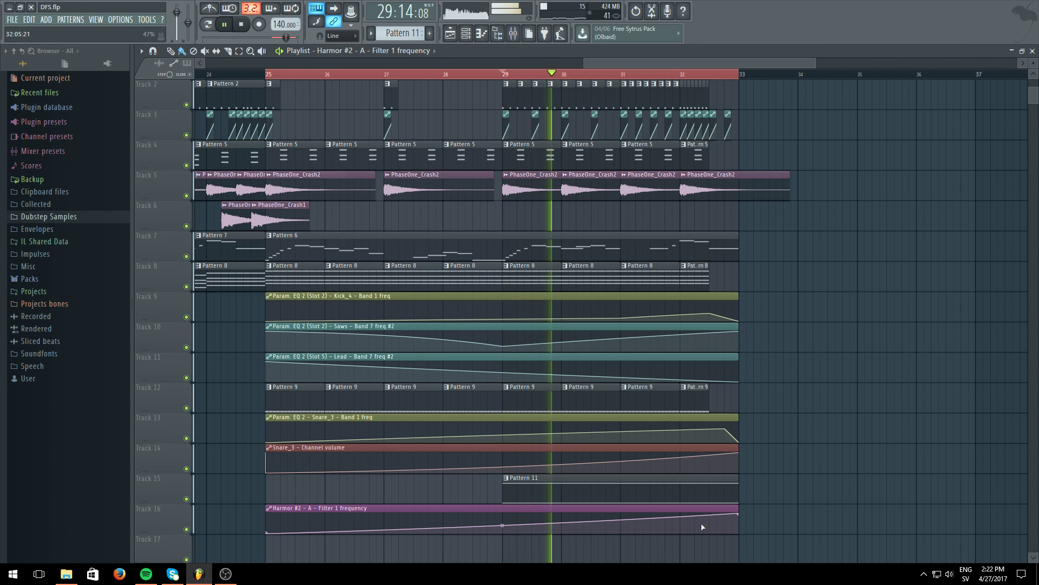
mouse_move(738, 512)
left_mouse_down()
mouse_move(497, 509)
mouse_move(734, 508)
left_mouse_up()
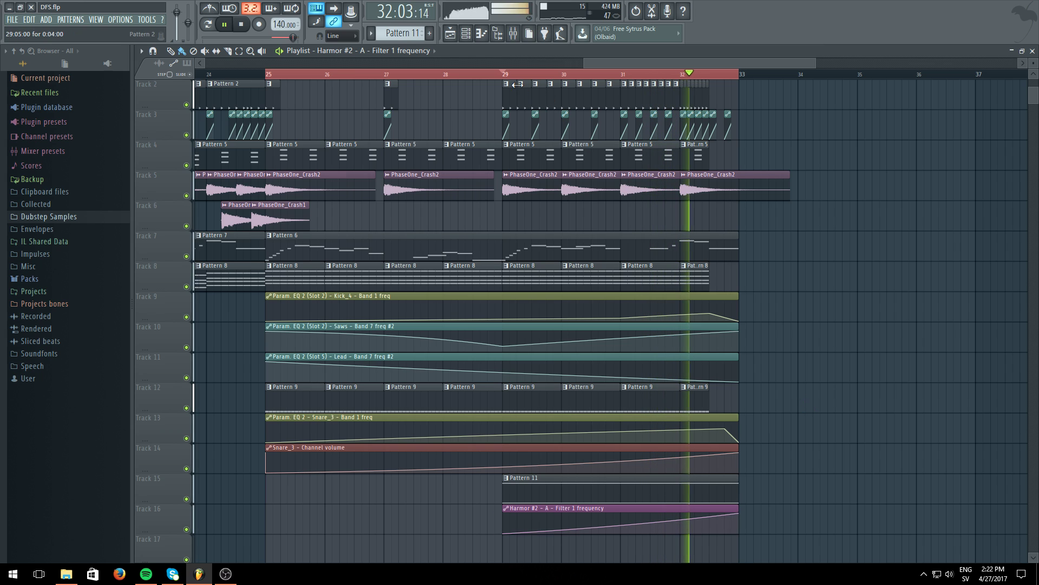
Play the build-up from bar 29, clear the time selection and check the track levels in the mixer
left_click(504, 73)
left_click(466, 34)
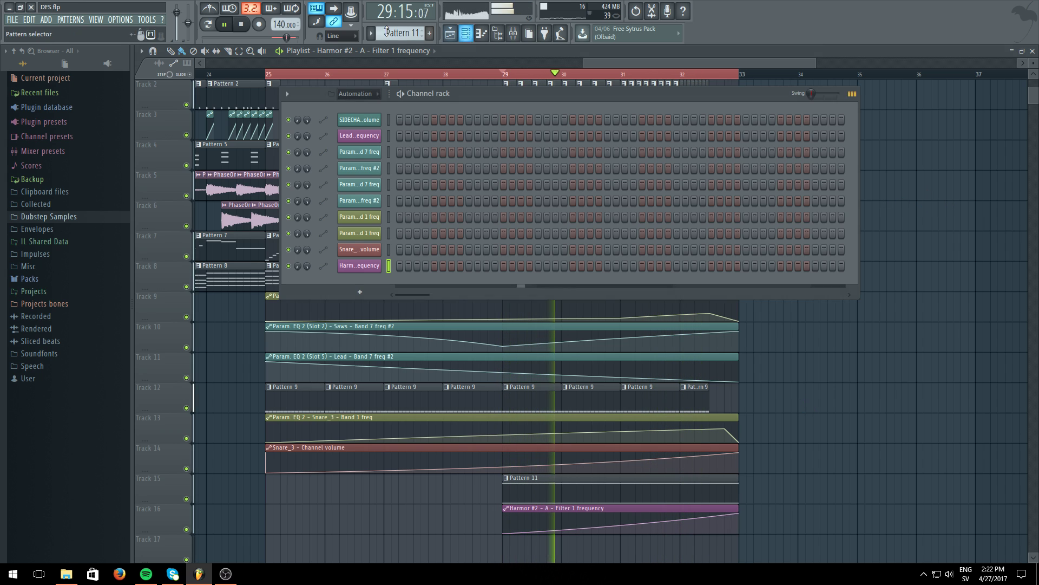
left_click(506, 76)
left_click(512, 34)
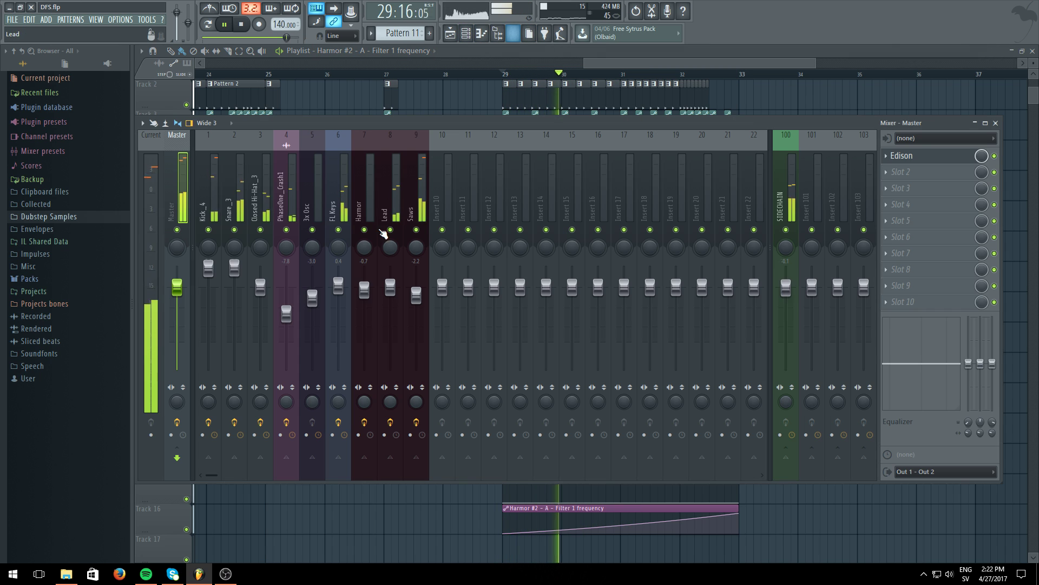
Assign Harmor #2 to mixer track 10 and route it to SIDECHAIN instead of the Master
left_click(466, 34)
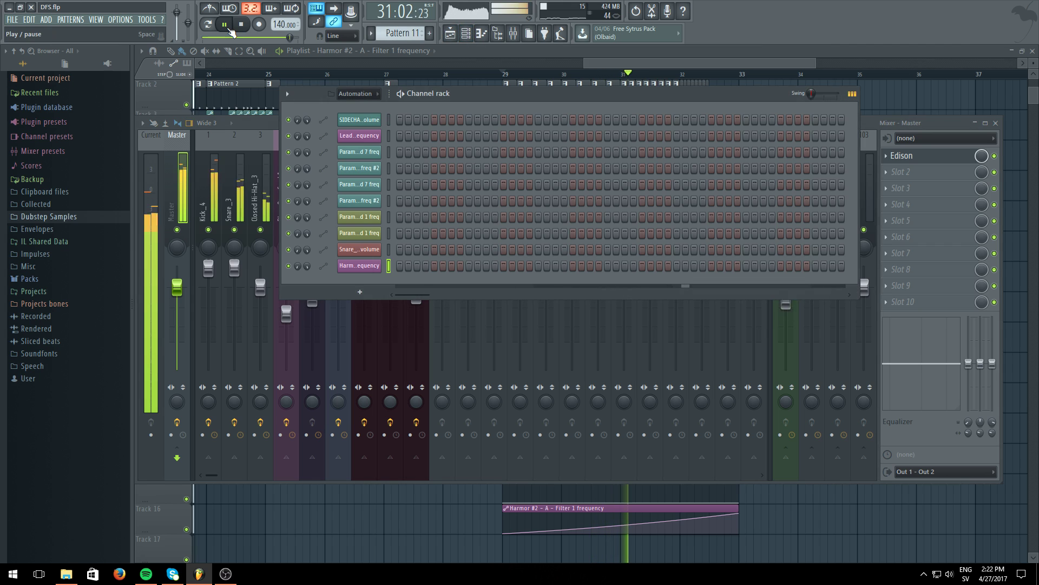
left_click(355, 93)
left_click(353, 140)
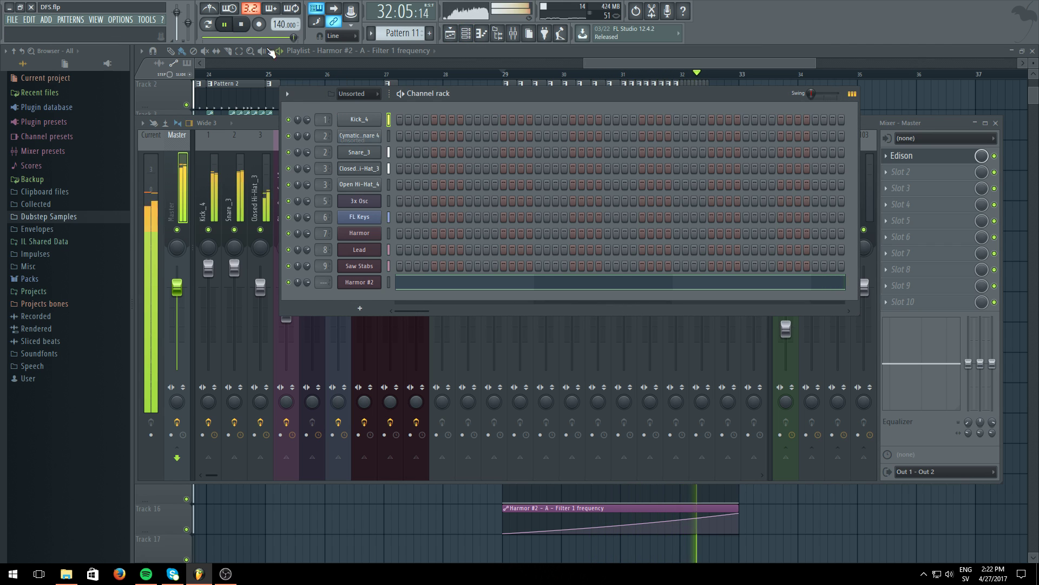
key("space")
left_click(359, 282)
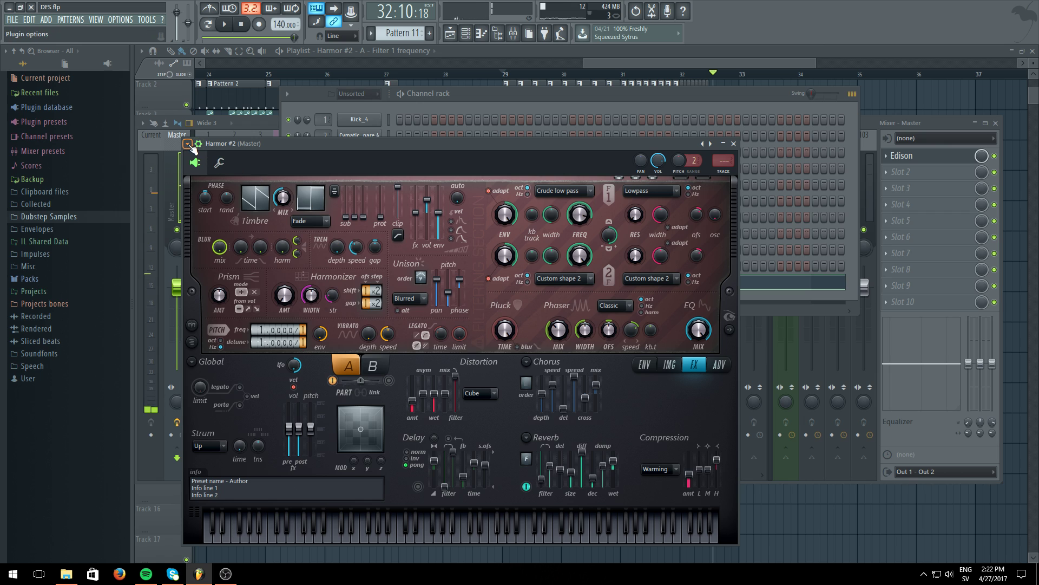
left_click(188, 144)
left_click(347, 167)
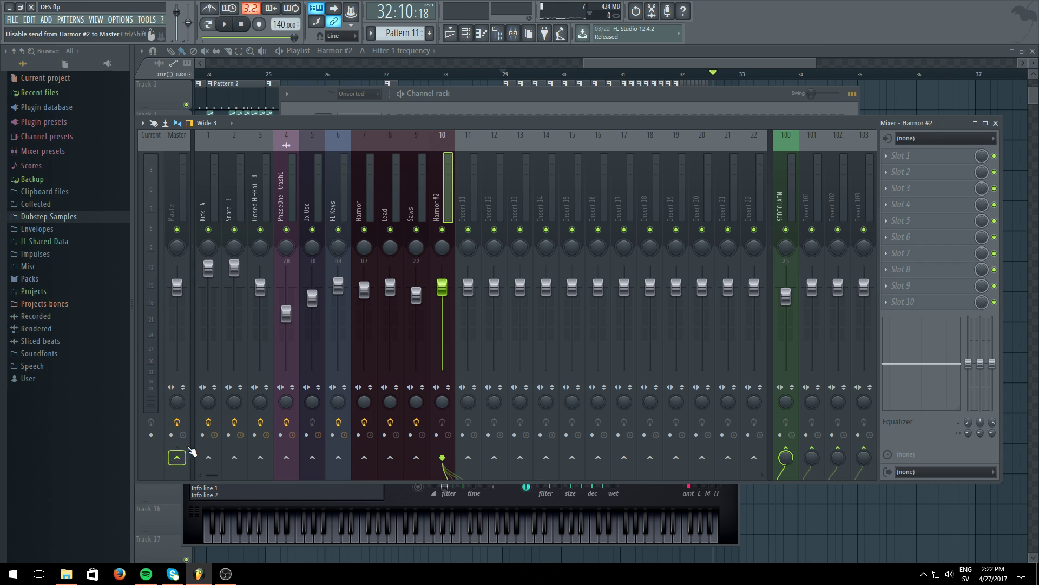
Play from bar 29 with Track 15 soloed, and unmute Tracks 16 and 3 alongside it
left_click(607, 51)
left_click(503, 74)
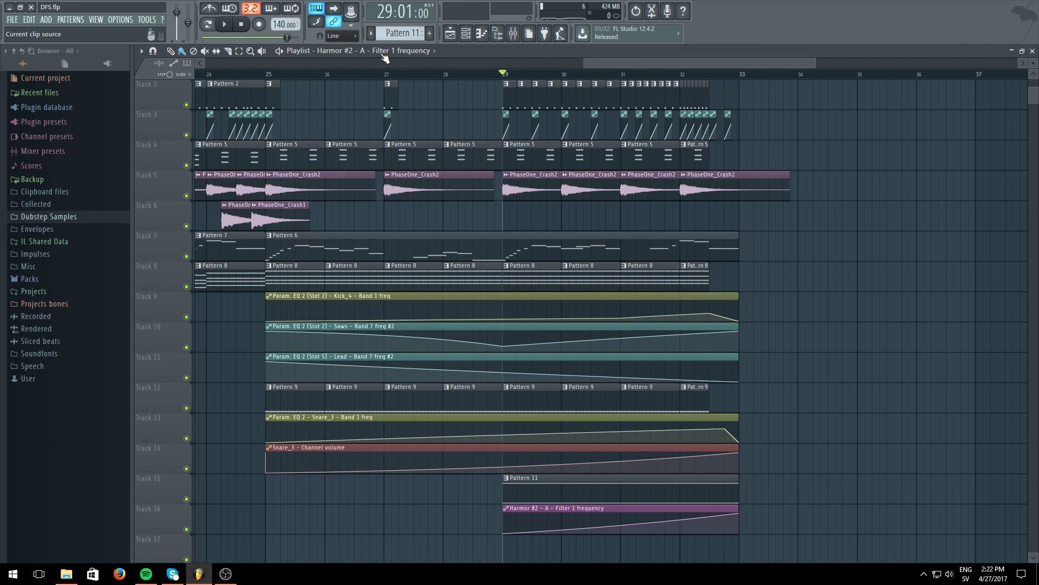
left_click(226, 26)
right_click(186, 499)
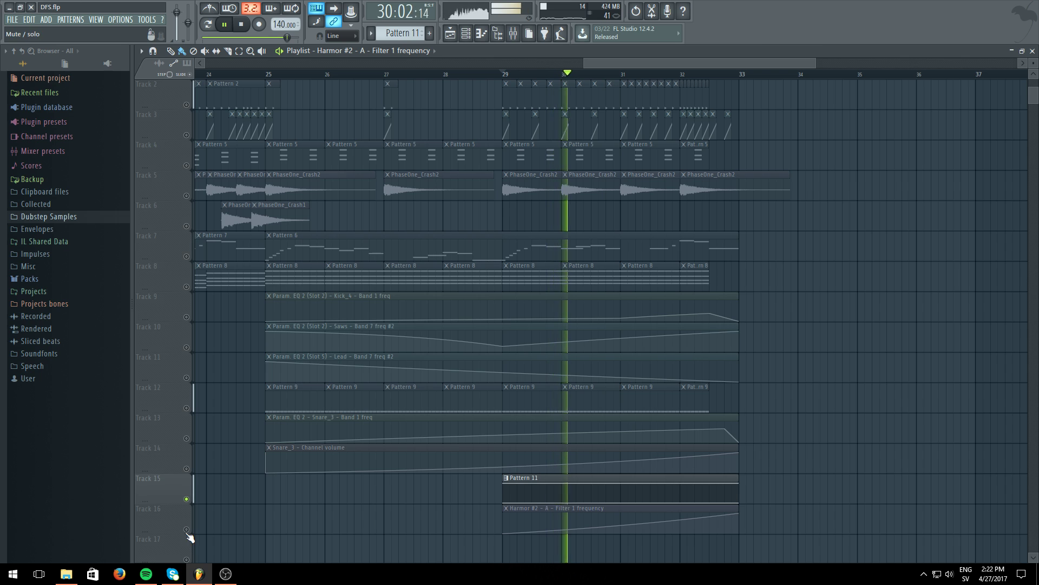
left_click(187, 529)
left_click(186, 134)
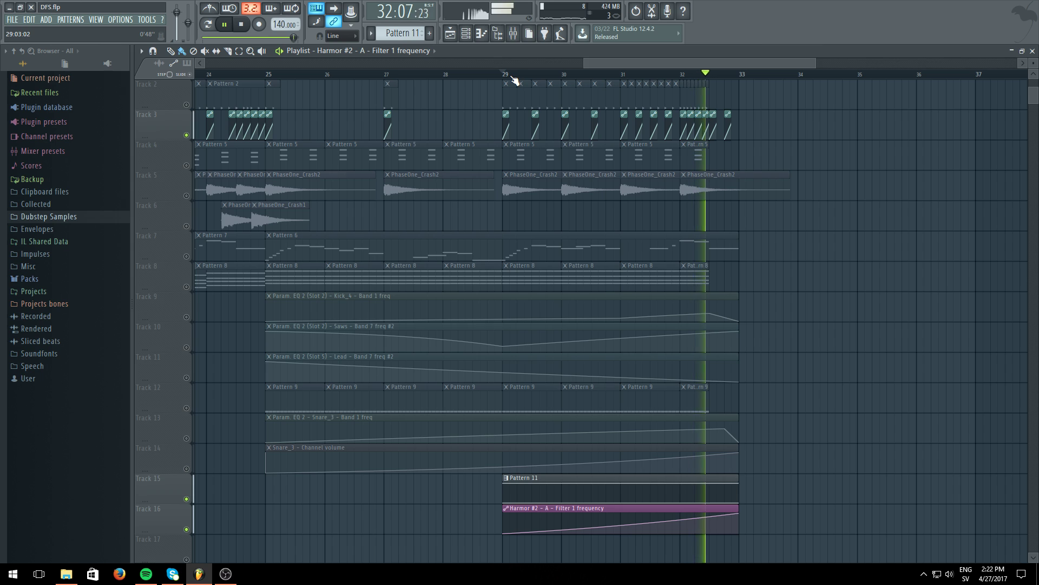
Enable the delay in Harmor #2 and open the envelope editor for its unison pitch thickness
left_click(465, 34)
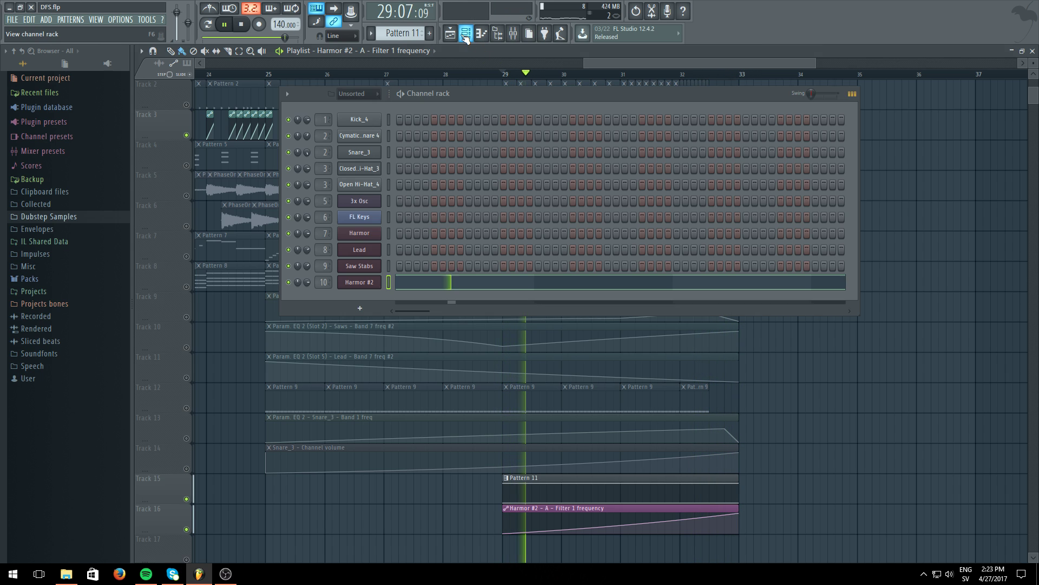
left_click(372, 283)
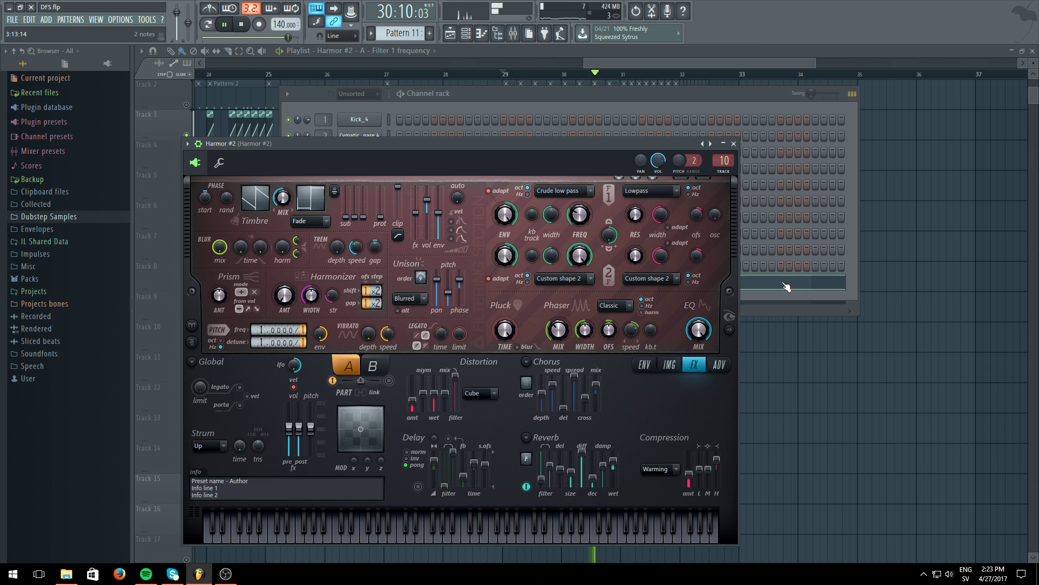
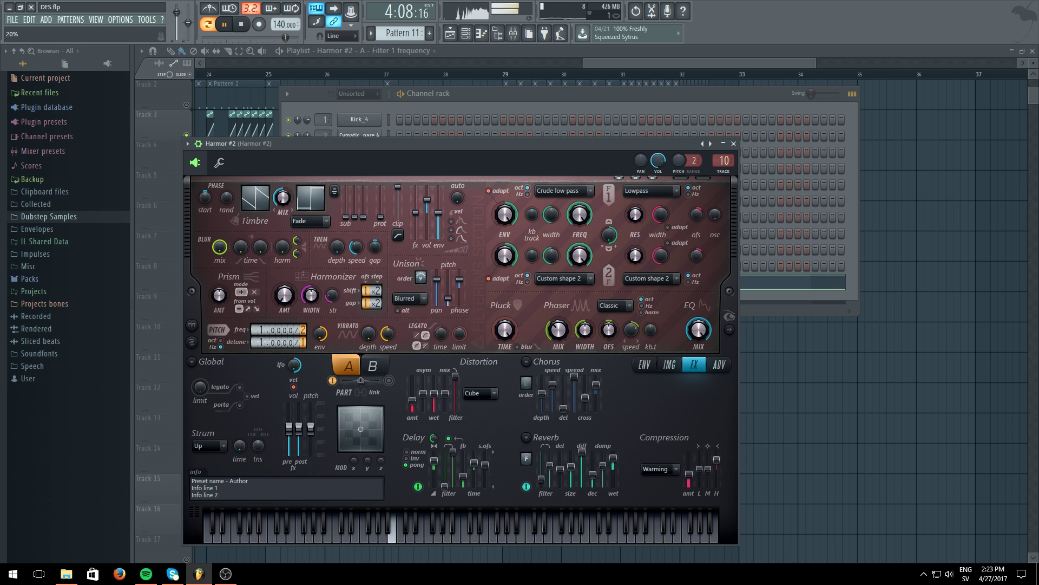
right_click(451, 307)
left_click(476, 336)
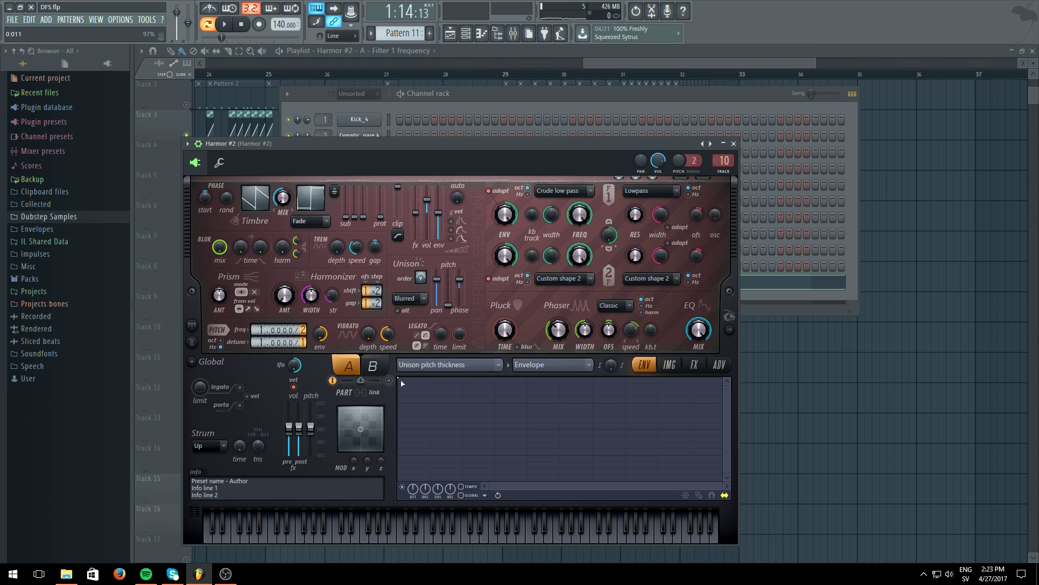
Draw a long rising envelope for the unison pitch thickness, ending at 100%, and adjust its length while the pattern plays
left_click_drag(721, 492, 563, 359)
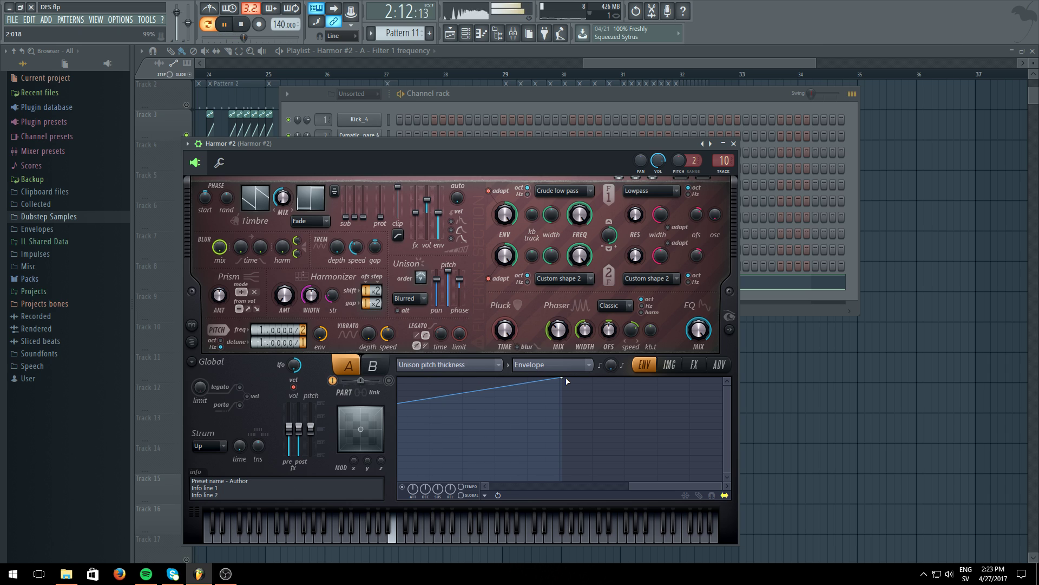
mouse_move(568, 381)
left_mouse_down()
mouse_move(884, 306)
mouse_move(731, 313)
mouse_move(595, 337)
left_mouse_up()
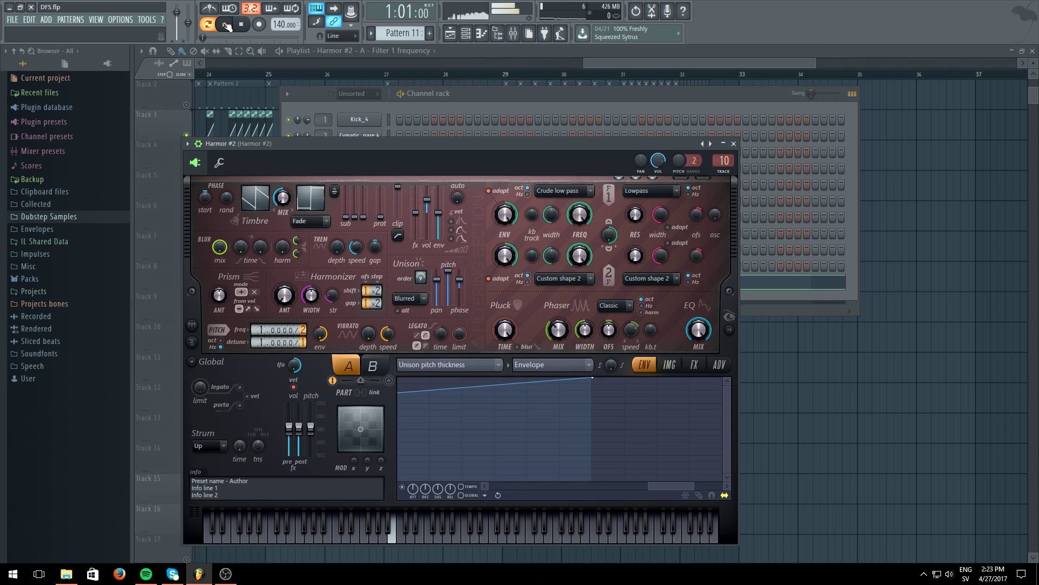
left_click_drag(648, 485, 725, 486)
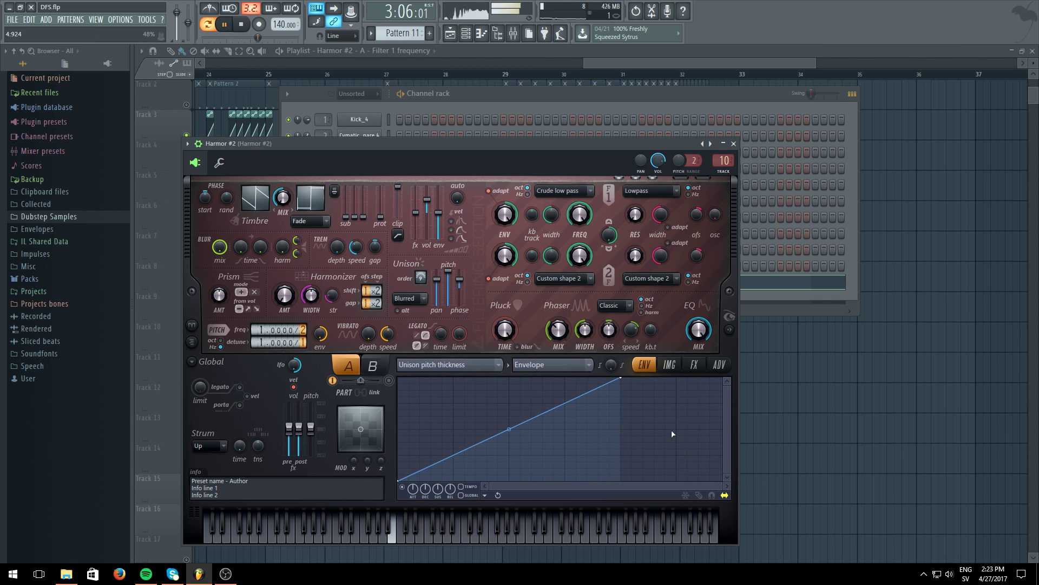
left_click_drag(621, 378, 535, 339)
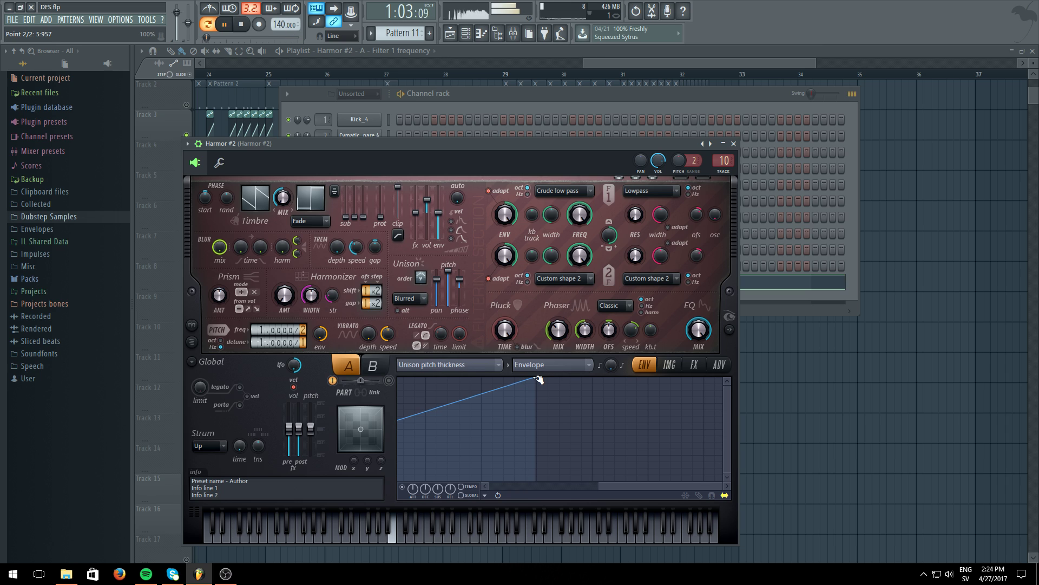
left_click_drag(539, 380, 651, 337)
Play the soloed Harmor #2 layer from bar 31 with the mixer in view, and reopen the instrument's settings
left_click(625, 61)
left_click(624, 75)
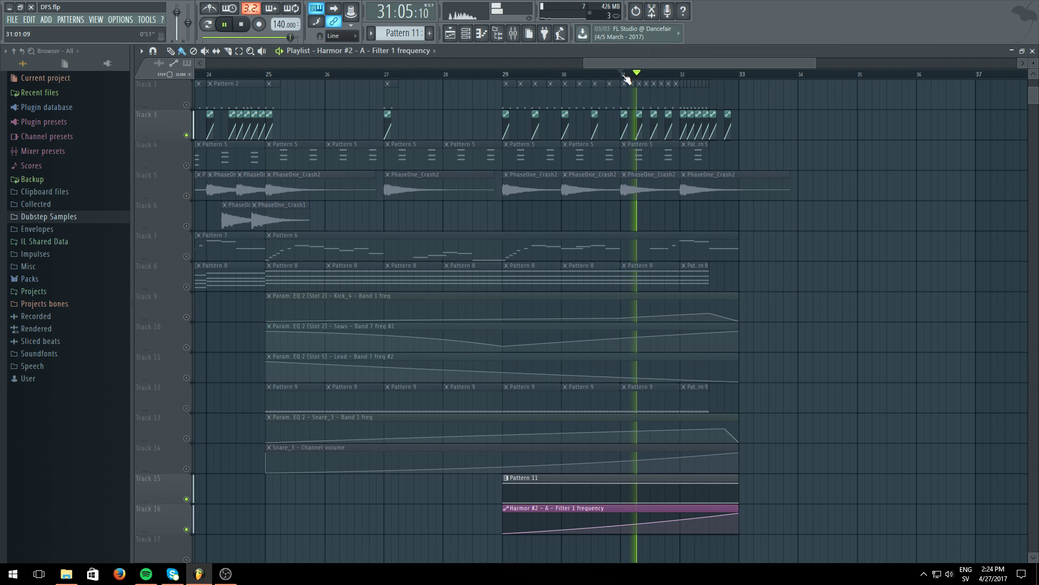
left_click(514, 33)
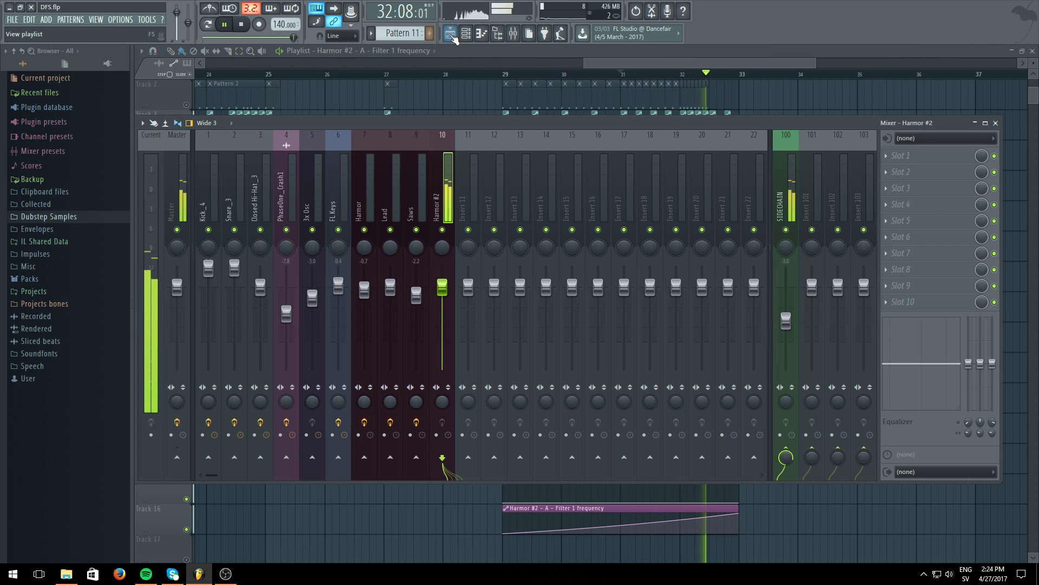
left_click(466, 34)
left_click(376, 282)
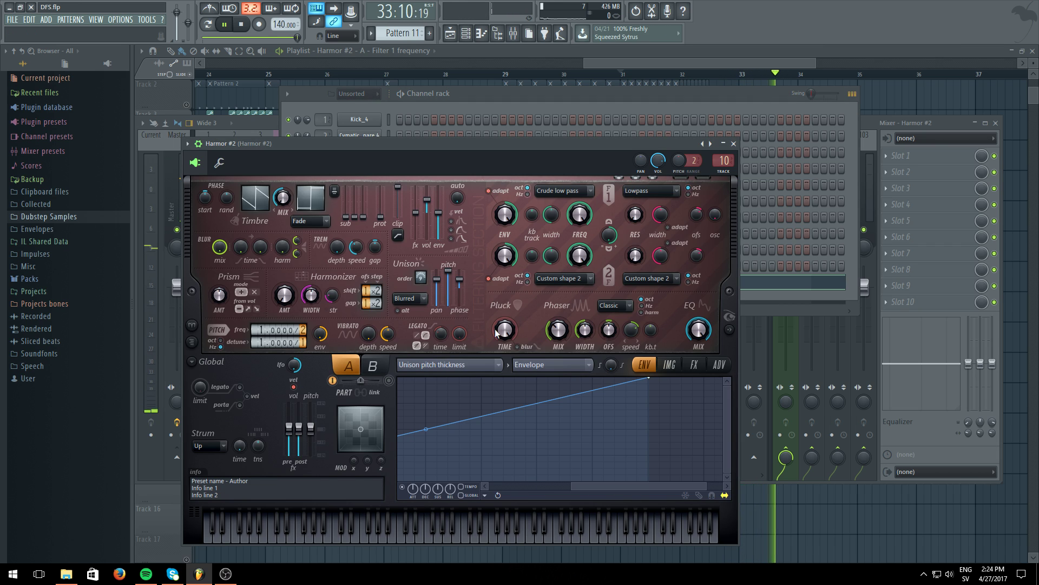
Play the soloed riser layer from bar 29 in the playlist, then restore playback of all the other tracks
left_click(570, 49)
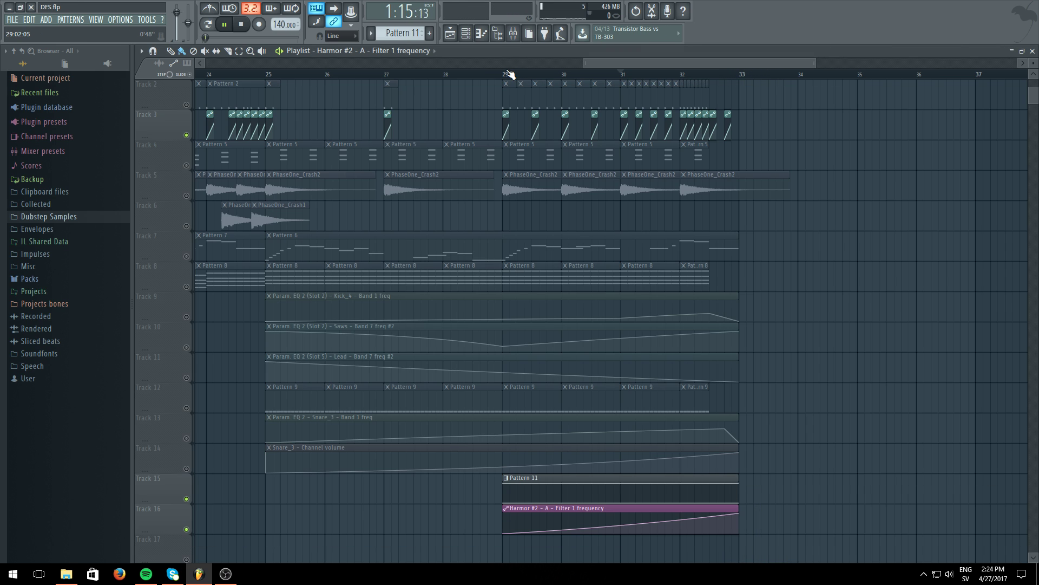
left_click(507, 74)
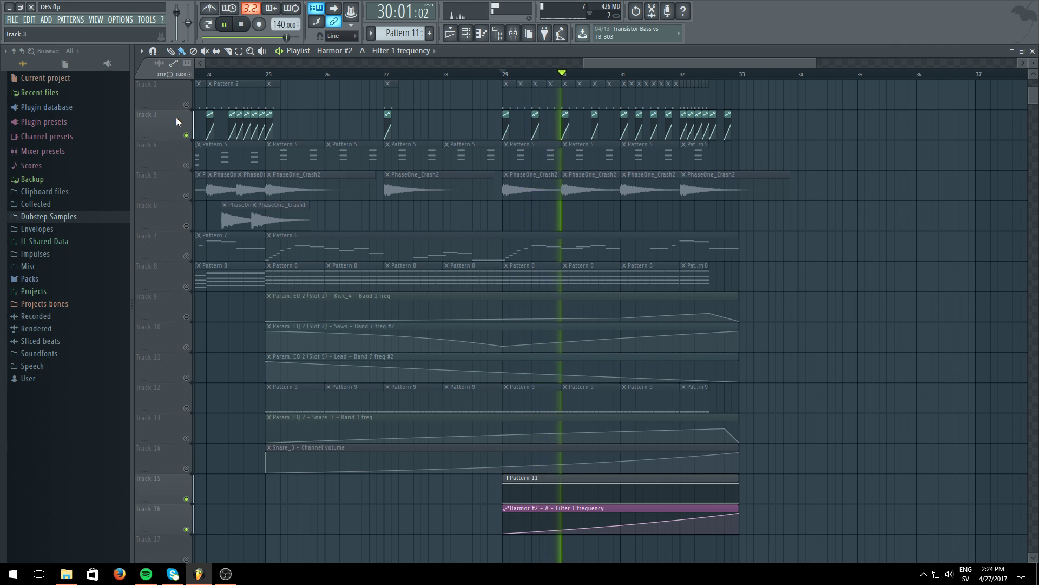
left_click(187, 135)
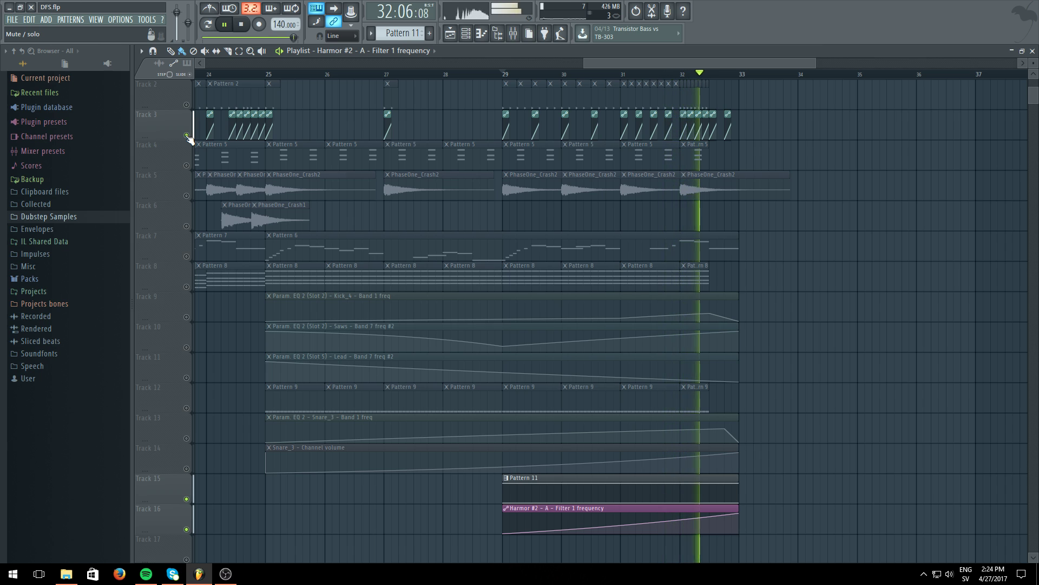
right_click(187, 136)
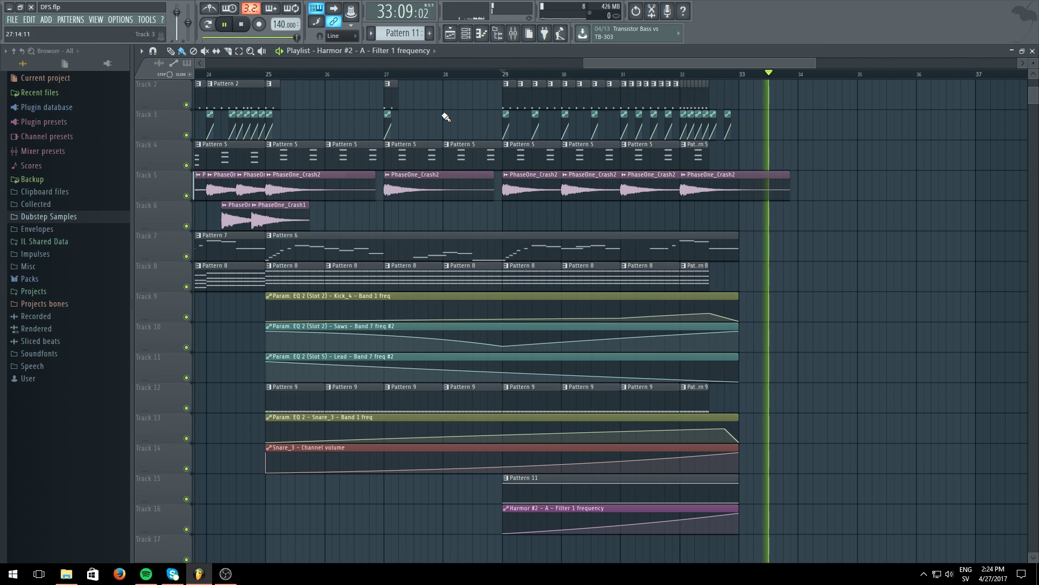
Lower the Harmor #2 mixer level to about -4.7 dB while the full mix plays from bar 29
left_click(495, 74)
left_click(514, 34)
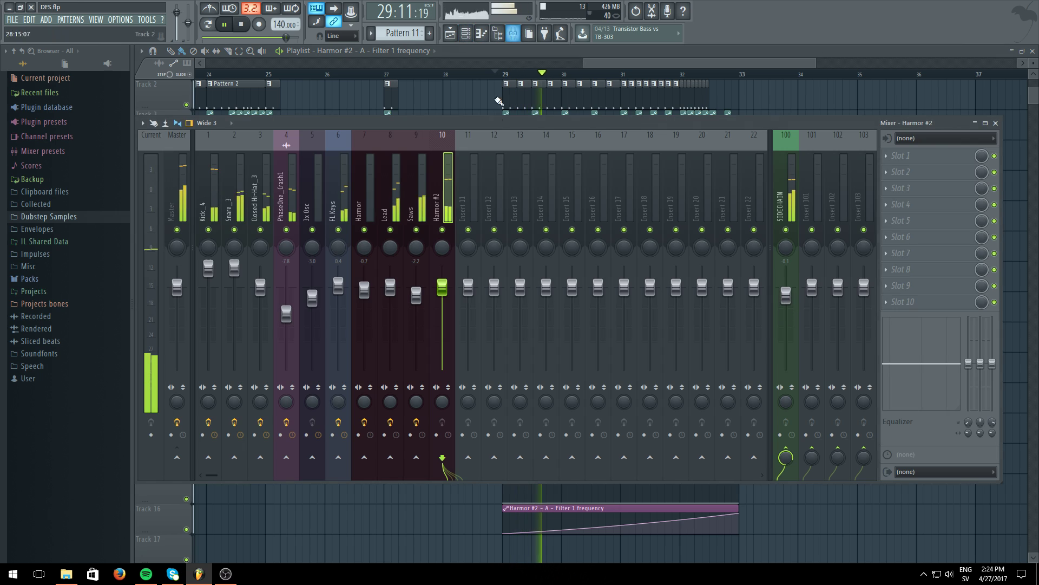
left_click_drag(443, 290, 443, 307)
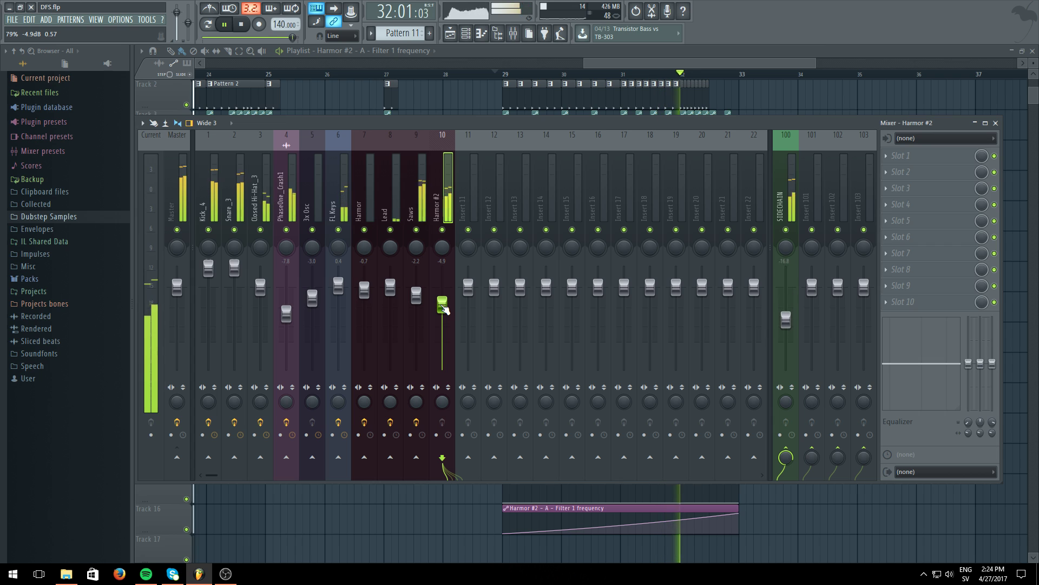
left_click_drag(444, 307, 443, 306)
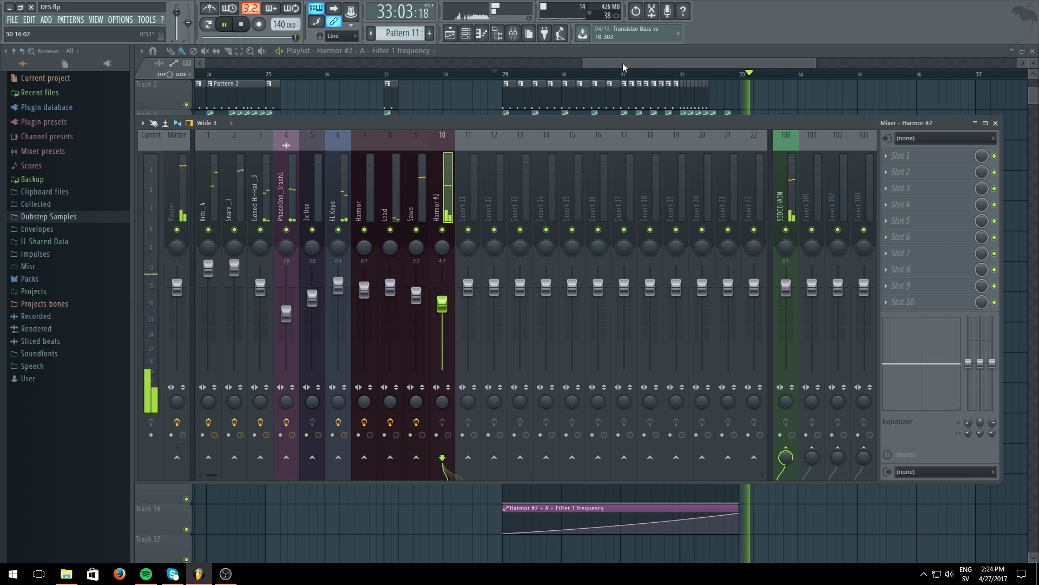
key("F9")
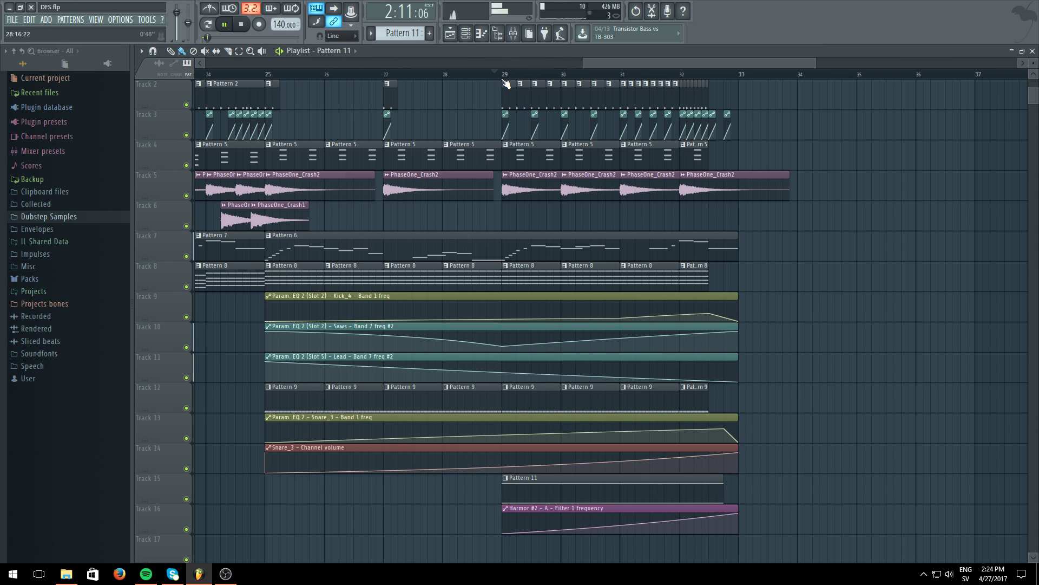
Play the full build-up from bar 25 with the whole arrangement in view
scroll(452, 80, "down", 5)
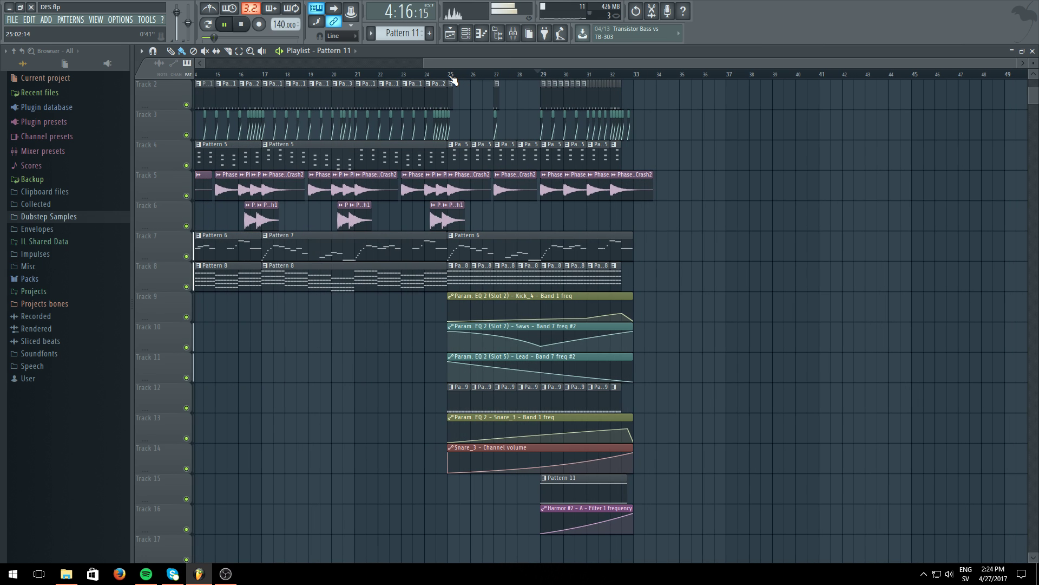
scroll(452, 81, "down", 3)
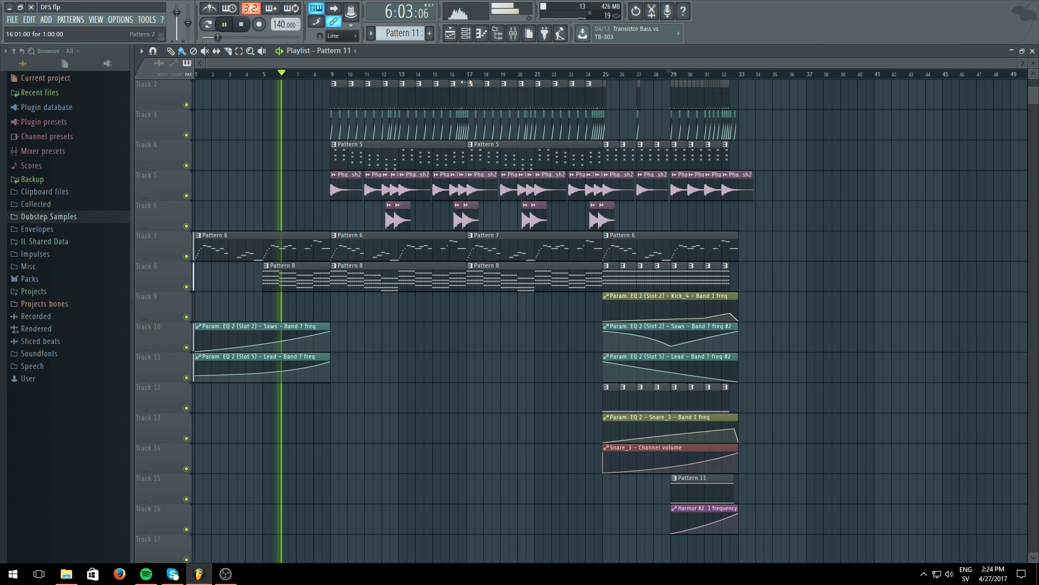
left_click(609, 77)
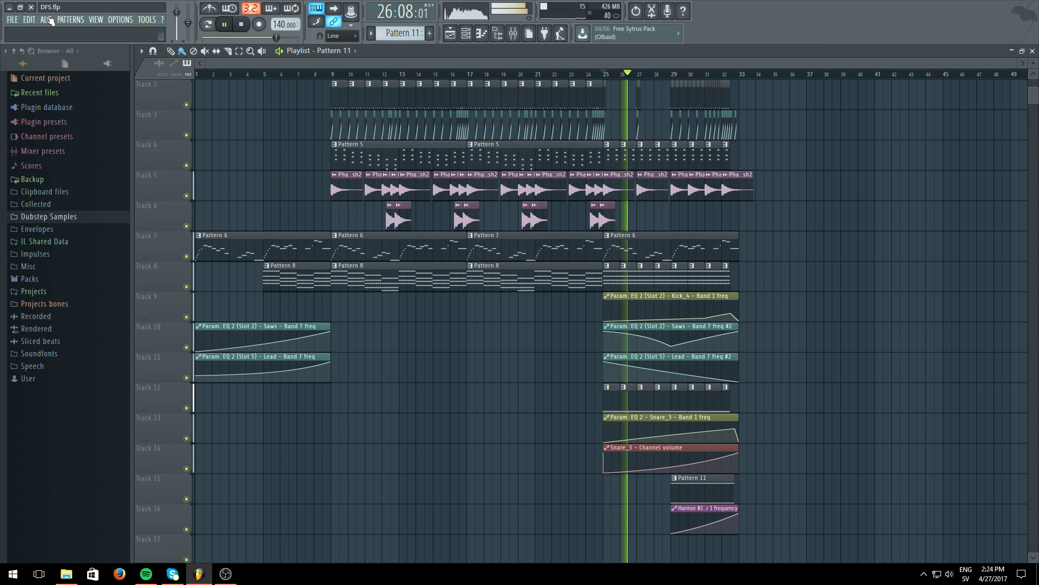
Add another 3x Osc instrument and set all three of its oscillators to the noise shape
left_click(46, 19)
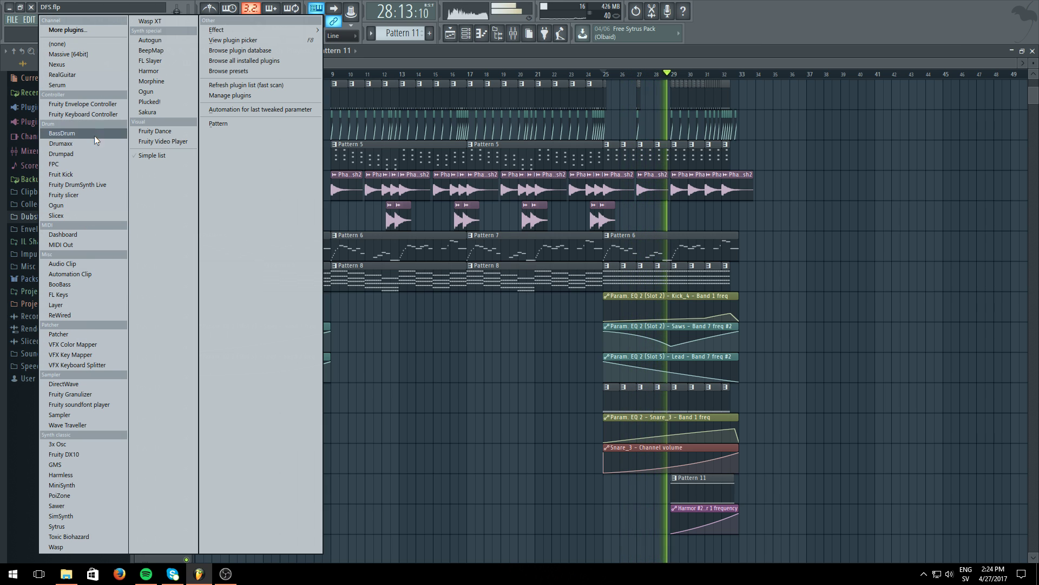
left_click(90, 443)
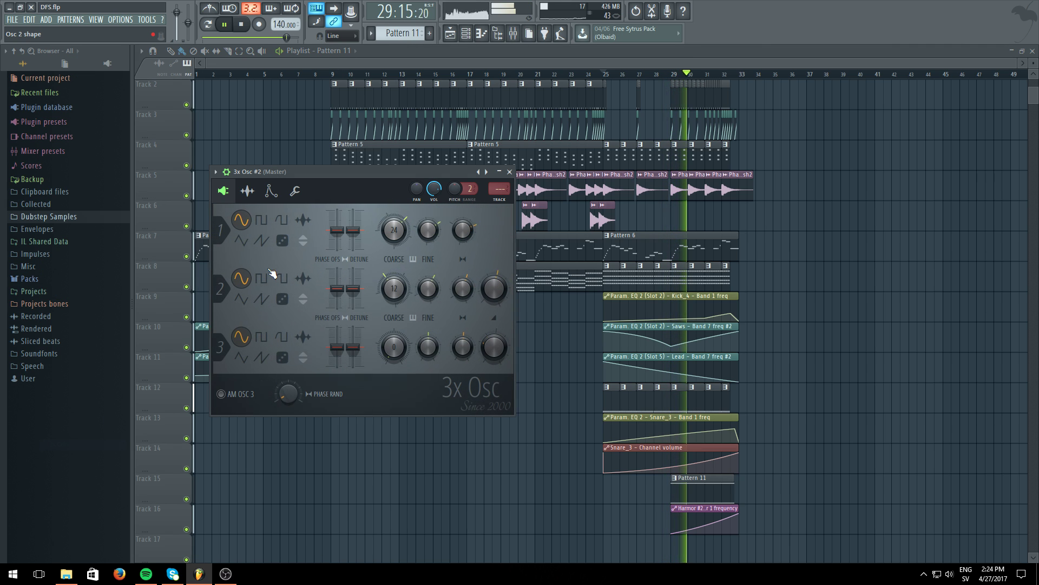
left_click(282, 358)
left_click(282, 242)
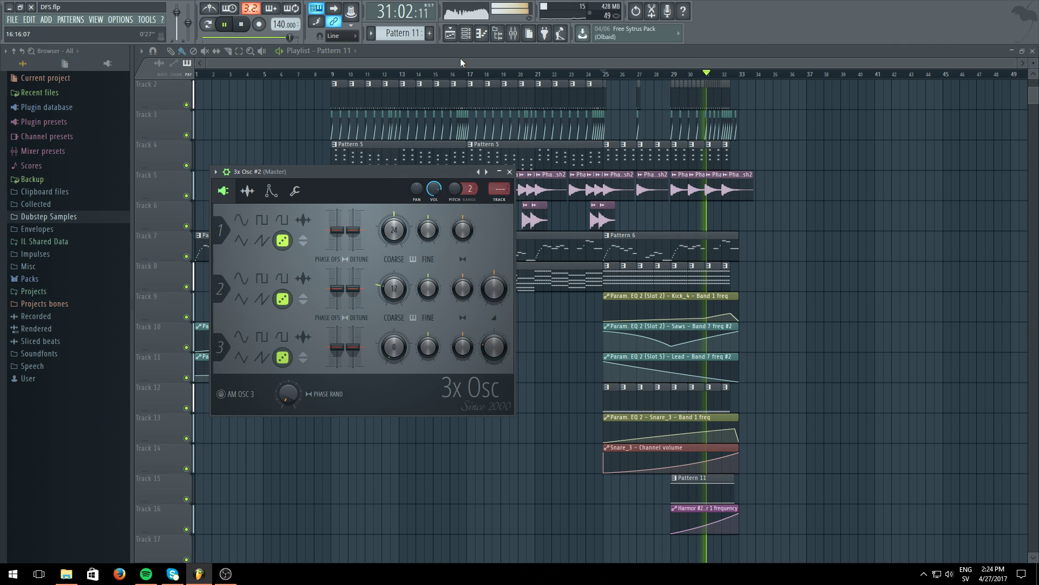
Stop playback and create a new empty pattern with its default name for the noise instrument
key("F6")
left_click(225, 24)
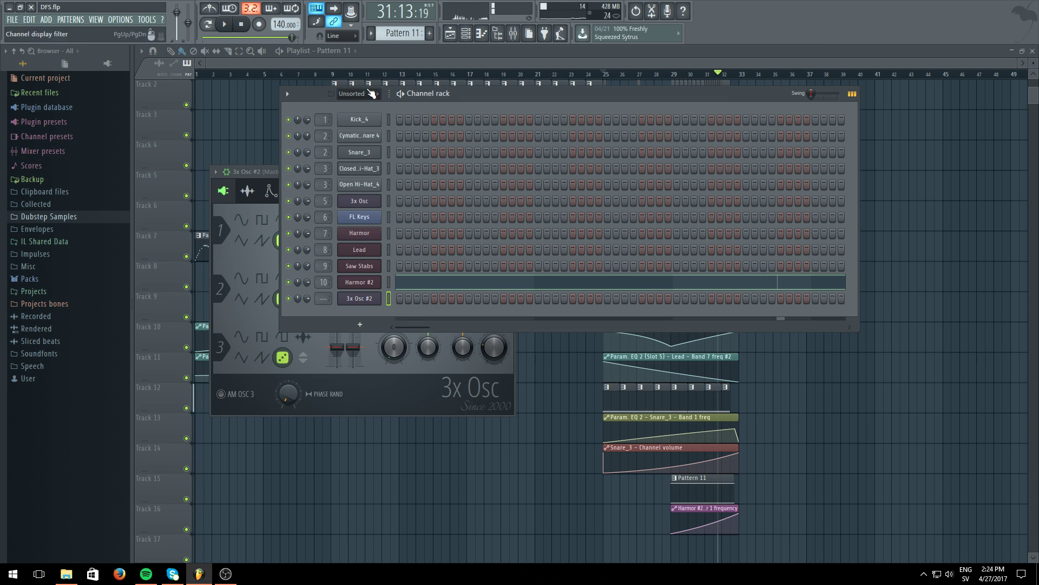
key("F4")
key("Return")
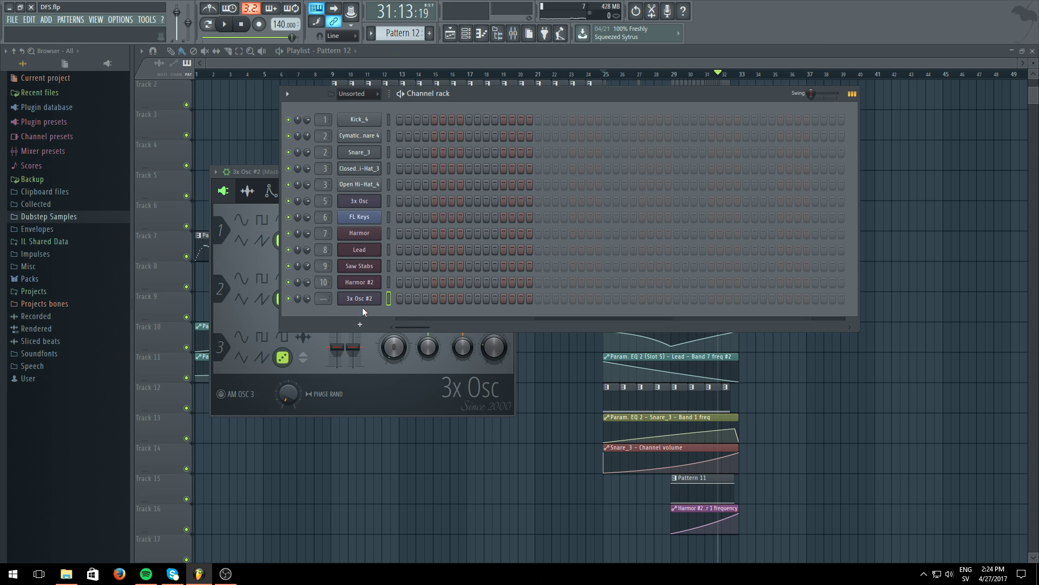
Open the piano roll for 3x Osc #2 and draw a four-bar C5 note starting at bar 1
right_click(379, 297)
left_click(404, 298)
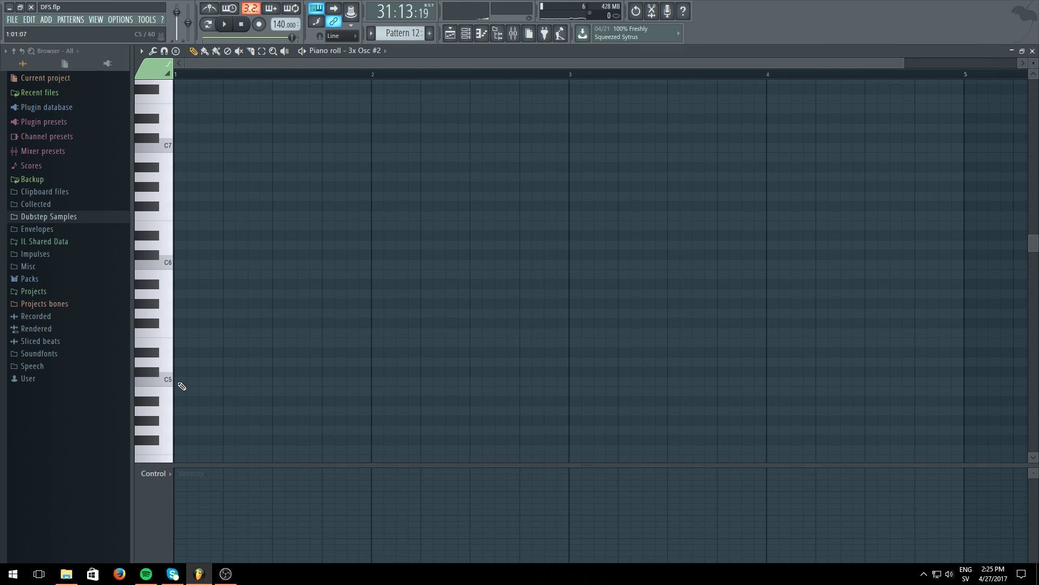
left_click(194, 384)
scroll(301, 76, "down", 3)
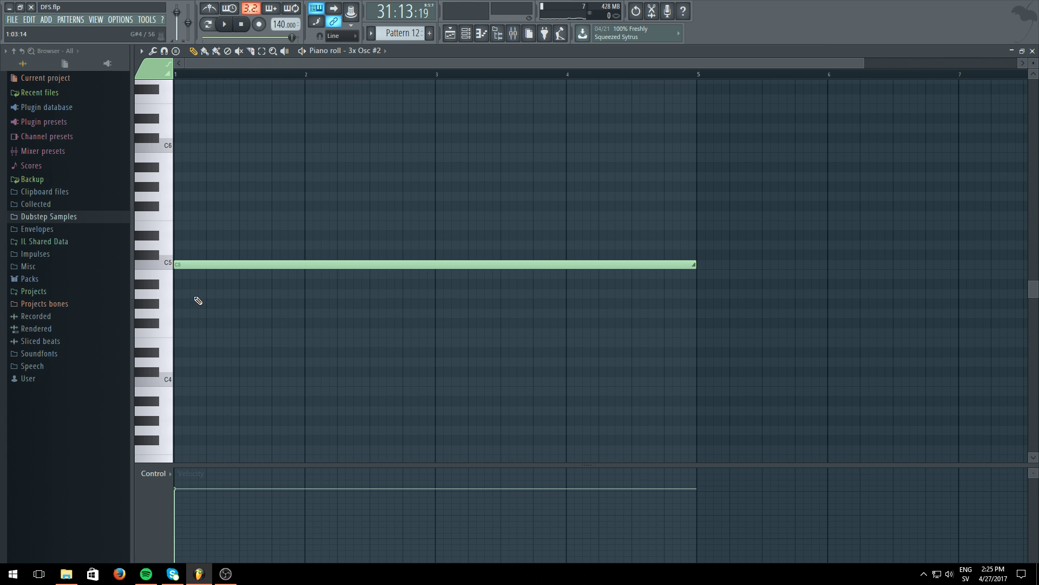
Place two consecutive Pattern 12 clips on Track 17 at bars 25 and 29, with the song position at bar 25
left_click(450, 33)
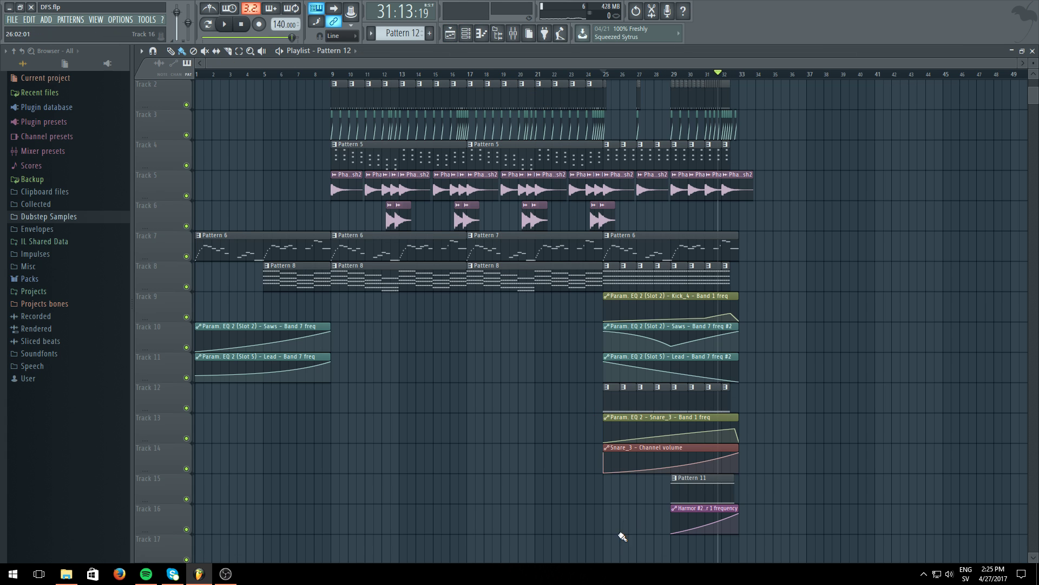
left_click(634, 553)
double_click(670, 552)
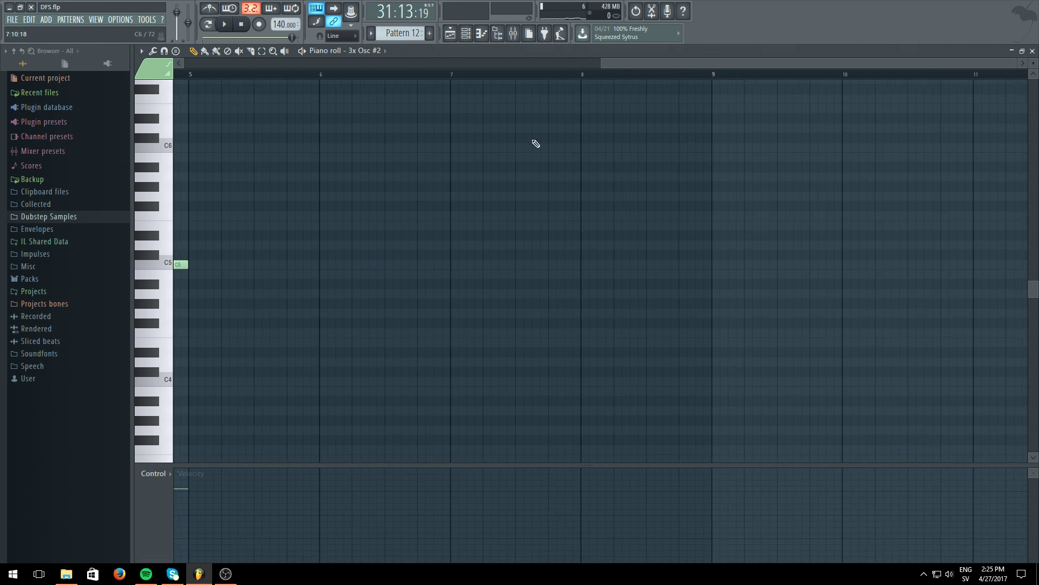
left_click(451, 36)
scroll(711, 246, "down", 5)
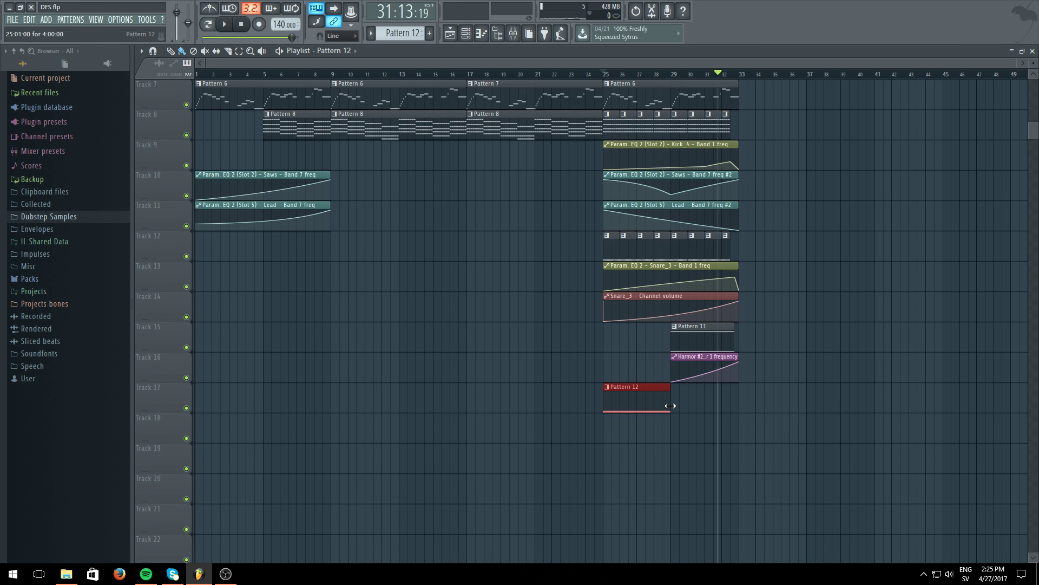
left_click(678, 407)
left_click(610, 75)
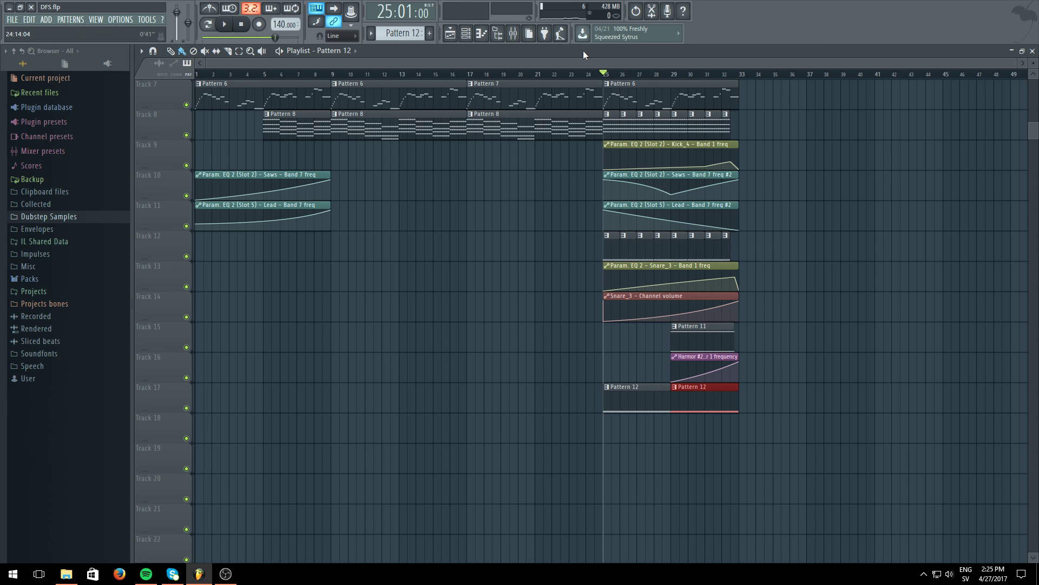
Route the 3x Osc #2 channel to a free mixer track and load Fruity Parametric EQ 2 in its first effect slot
left_click(513, 33)
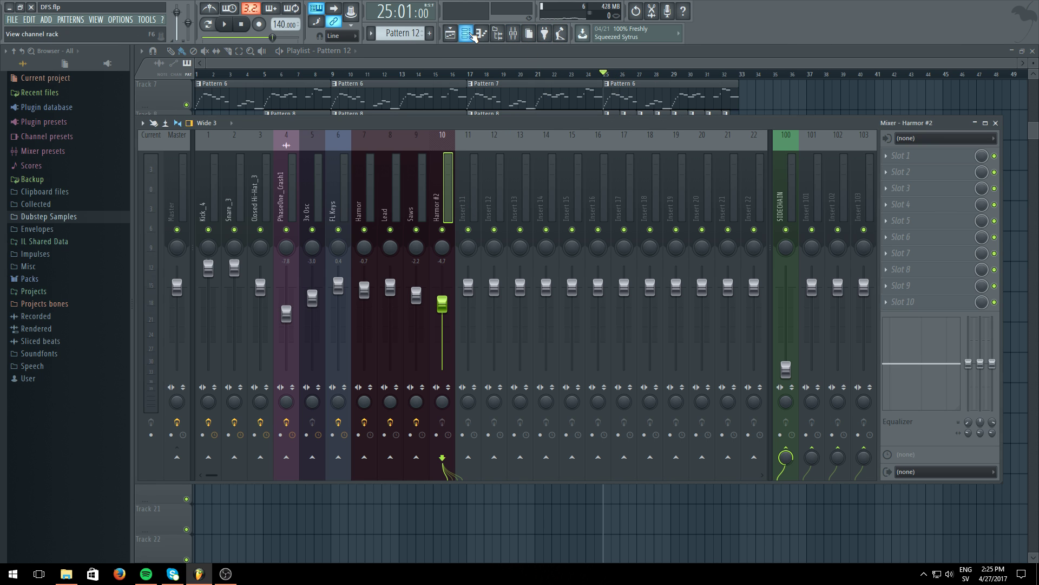
left_click(466, 33)
left_click(359, 298)
left_click(216, 172)
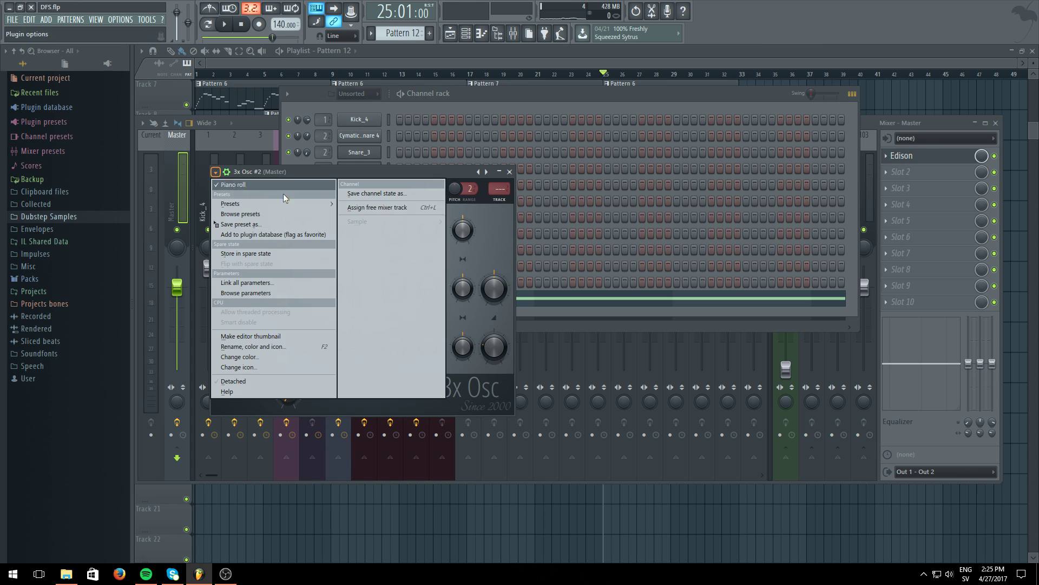
left_click(400, 208)
left_click(896, 159)
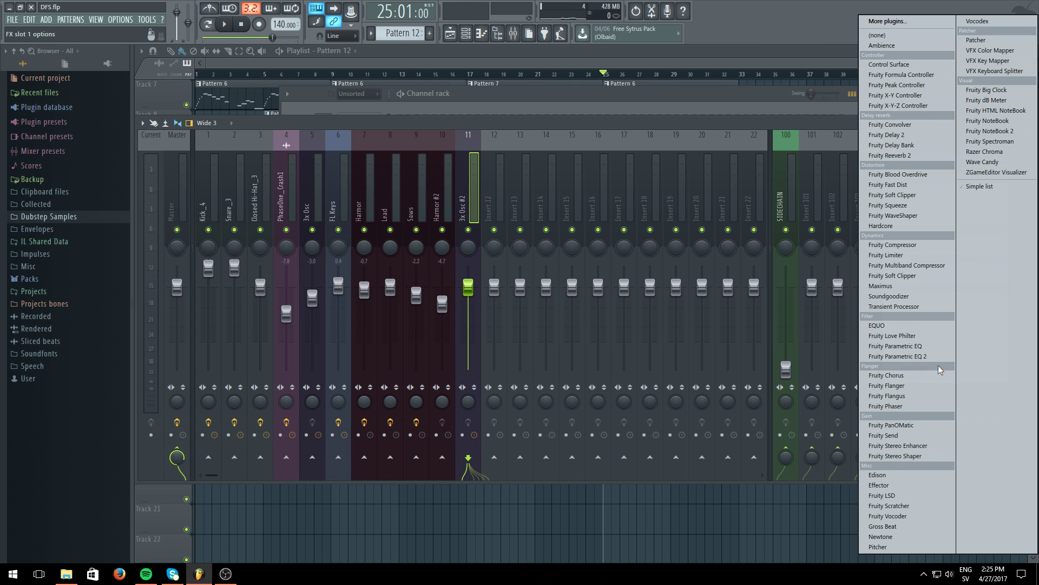
left_click(926, 356)
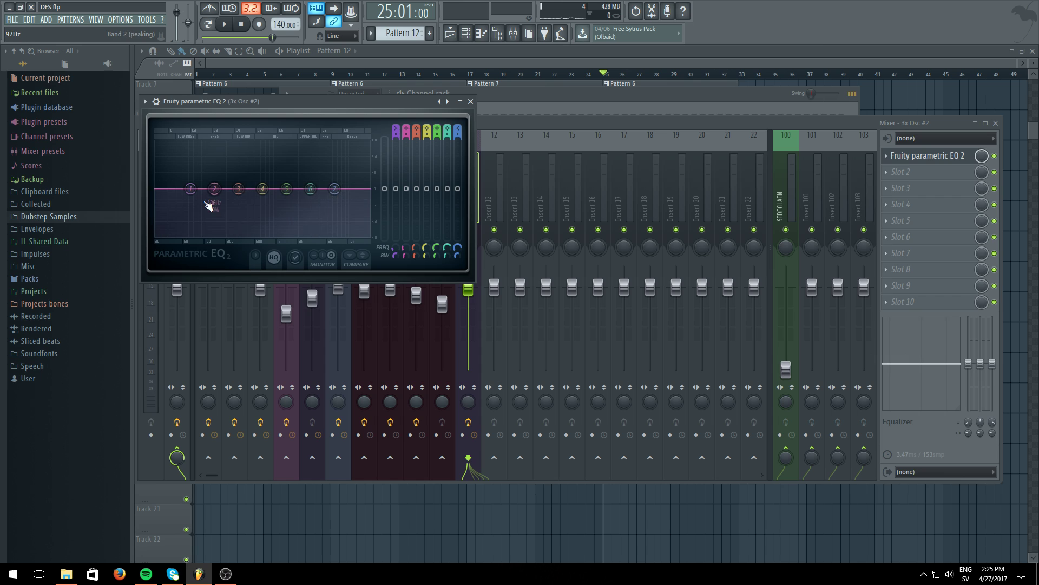
Set EQ band 7 to a low-pass filter with Steep 8 order and move it to the highest frequency
right_click(190, 189)
right_click(334, 190)
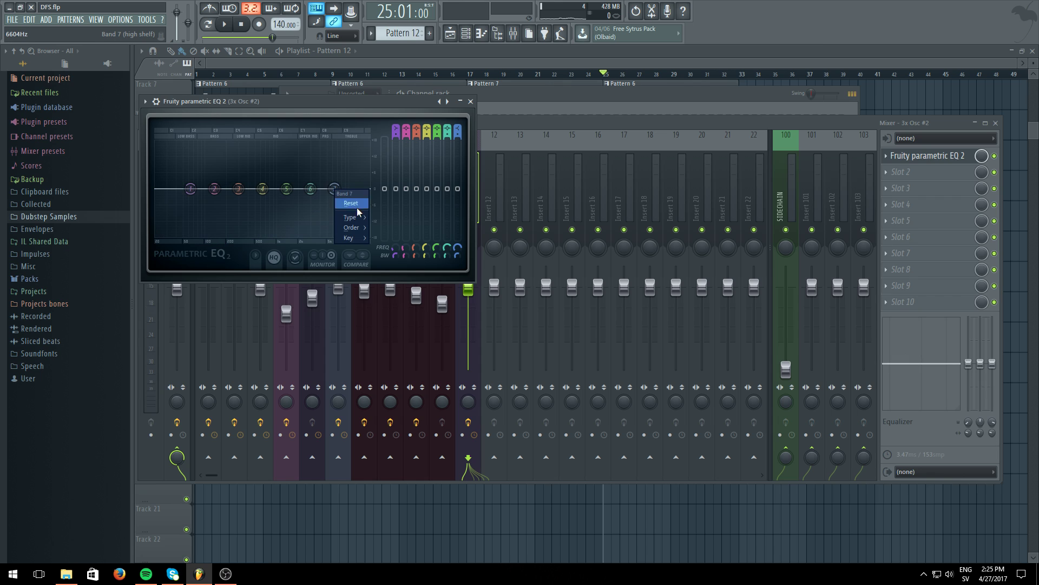
mouse_move(352, 217)
left_click(392, 249)
right_click(334, 189)
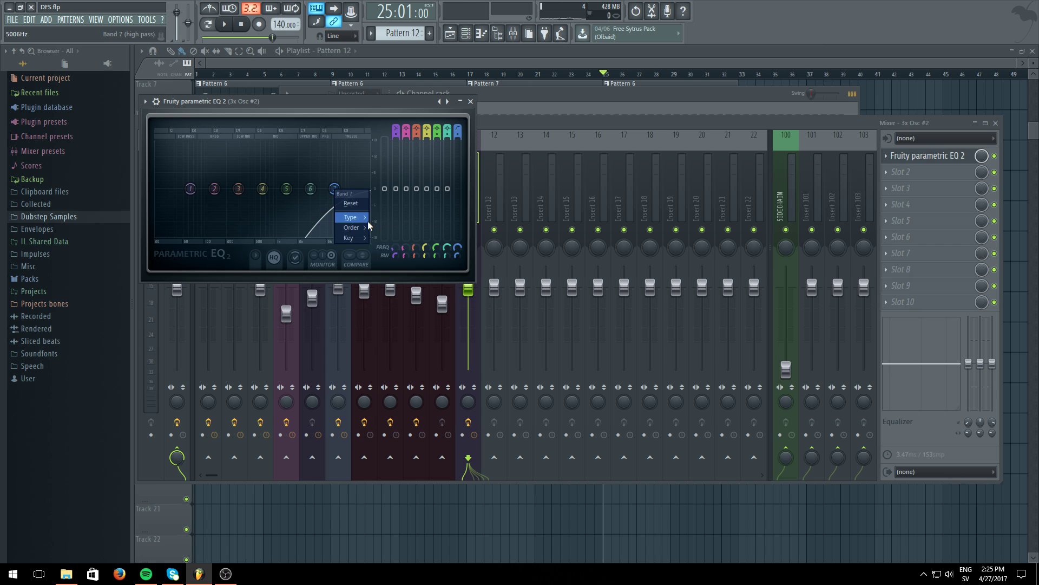
left_click(399, 230)
right_click(335, 189)
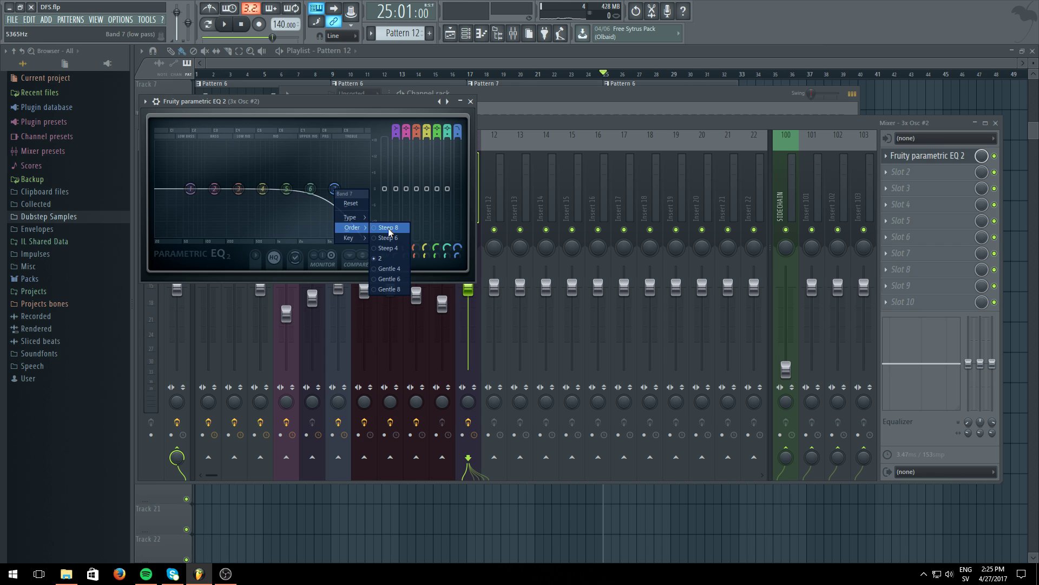
left_click(388, 228)
left_click_drag(335, 189, 370, 189)
Create an automation clip for band 7's frequency and place it on Track 18 from bar 25, shortened to about four bars
right_click(458, 248)
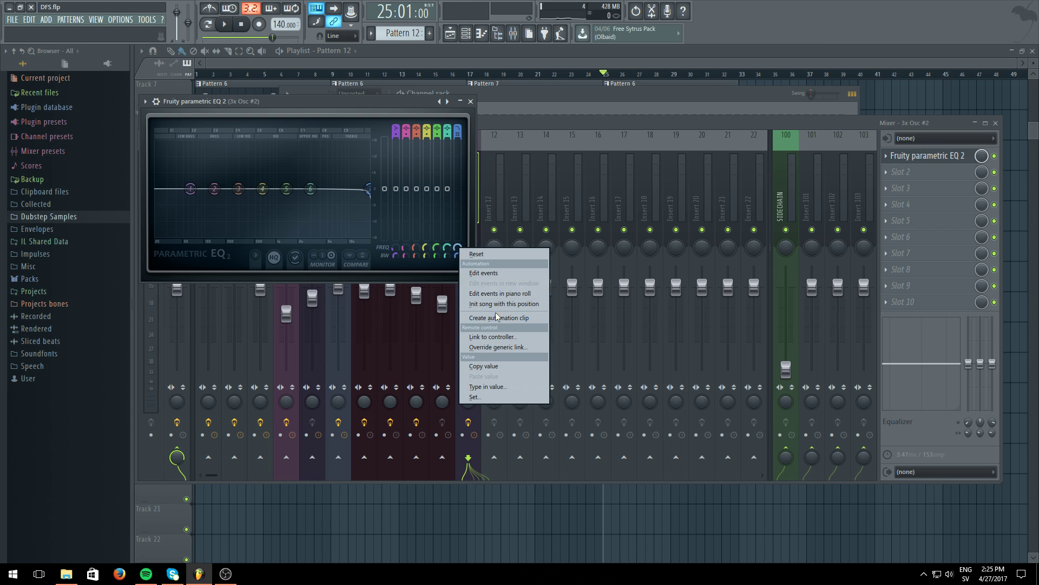
left_click(502, 319)
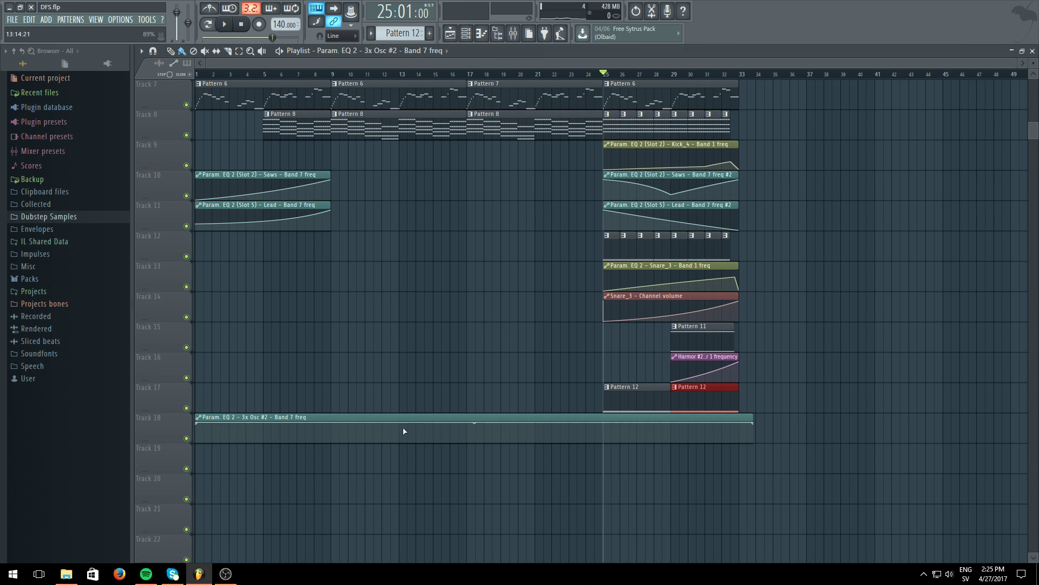
left_click_drag(196, 422, 218, 418)
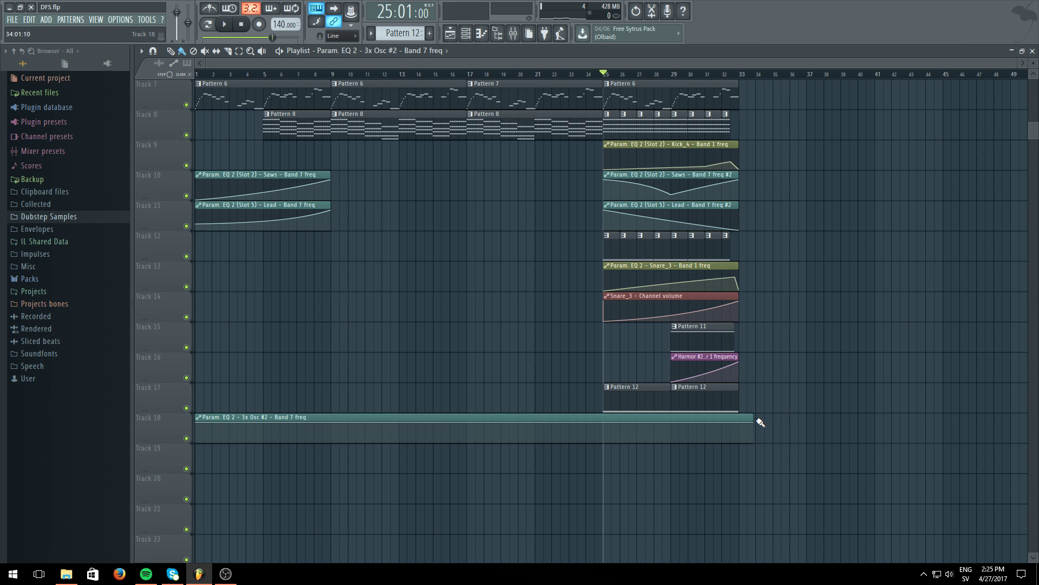
left_click_drag(756, 424, 659, 418)
Align the Track 18 automation clip's end with bar 29 and lower its last point to the minimum for a downward ramp
scroll(692, 77, "up", 1)
scroll(692, 77, "up", 3)
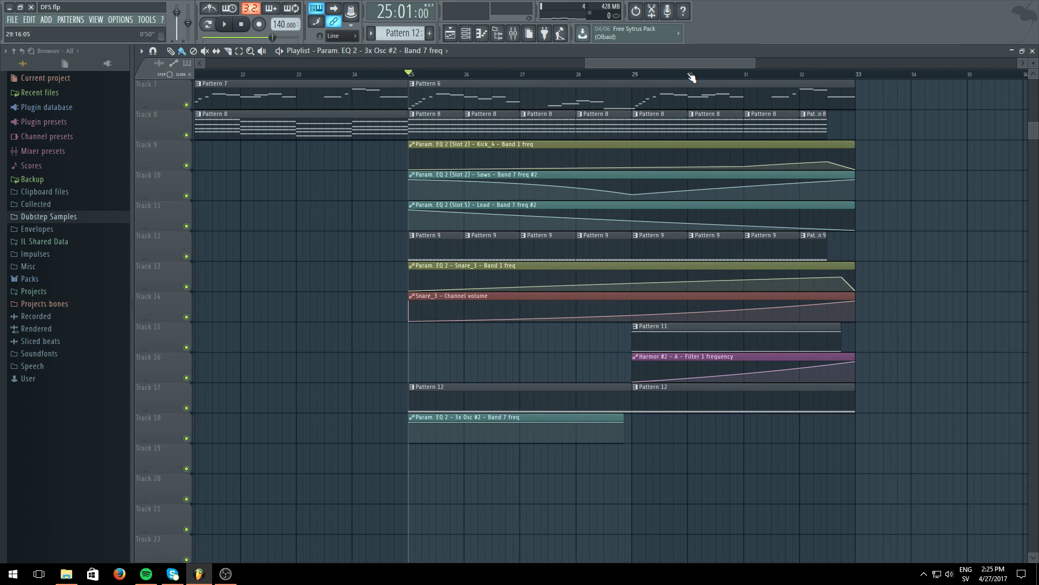
scroll(597, 79, "up", 1)
scroll(600, 436, "up", 1)
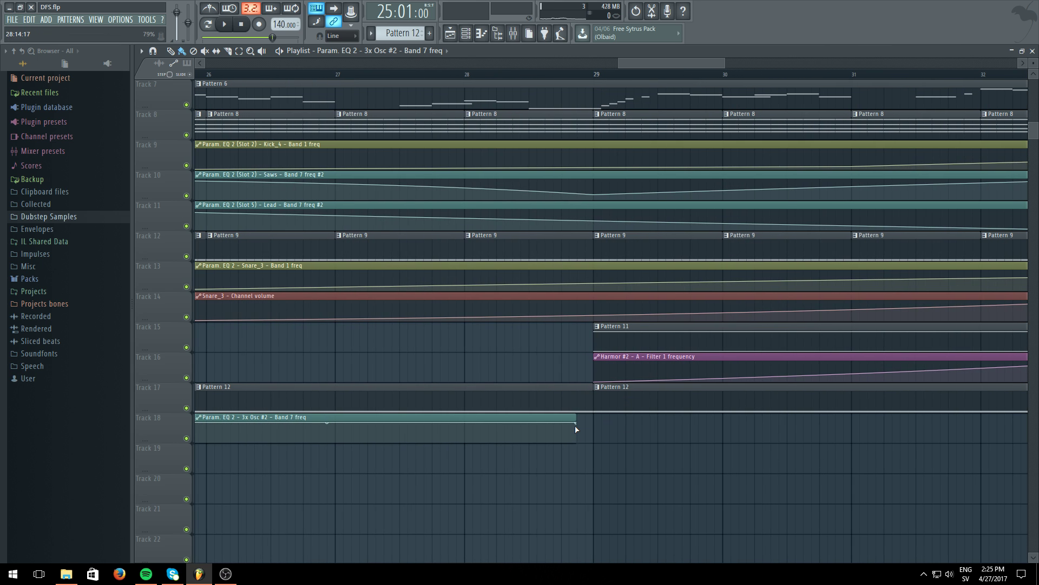
left_click_drag(578, 424, 592, 424)
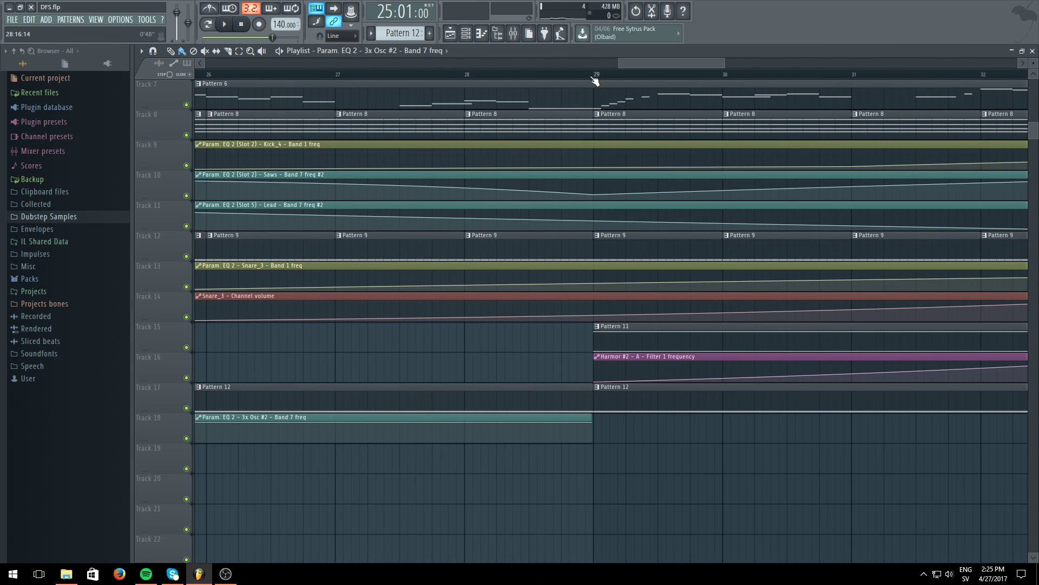
scroll(598, 78, "up", 2)
scroll(597, 78, "up", 1)
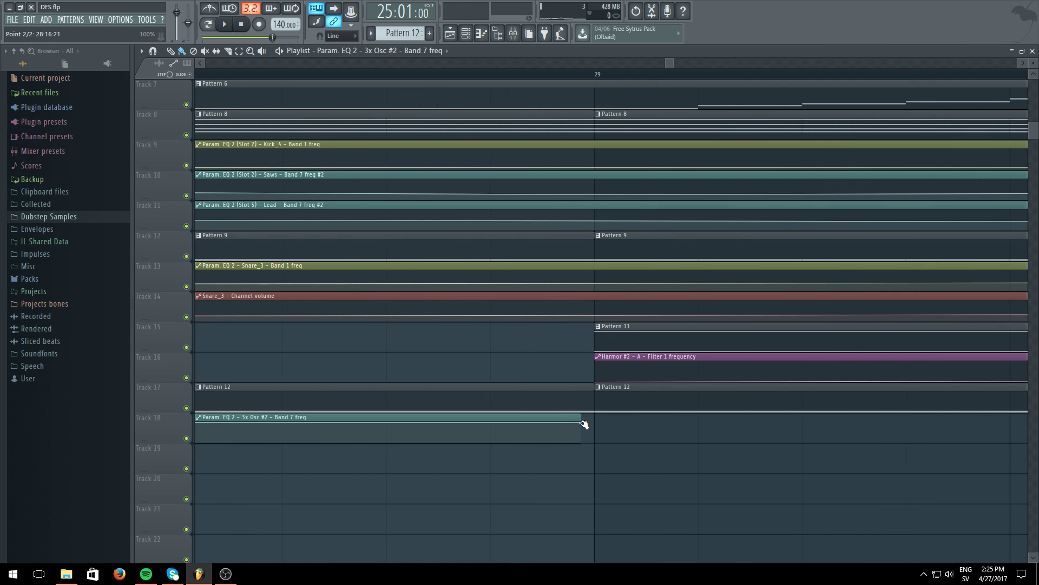
left_click_drag(584, 424, 597, 458)
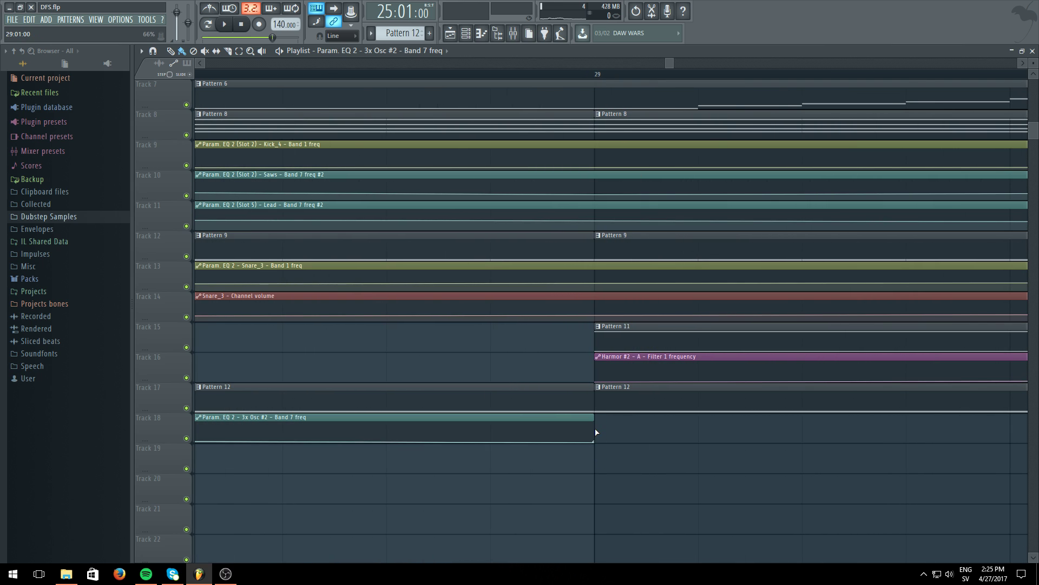
scroll(529, 77, "down", 5)
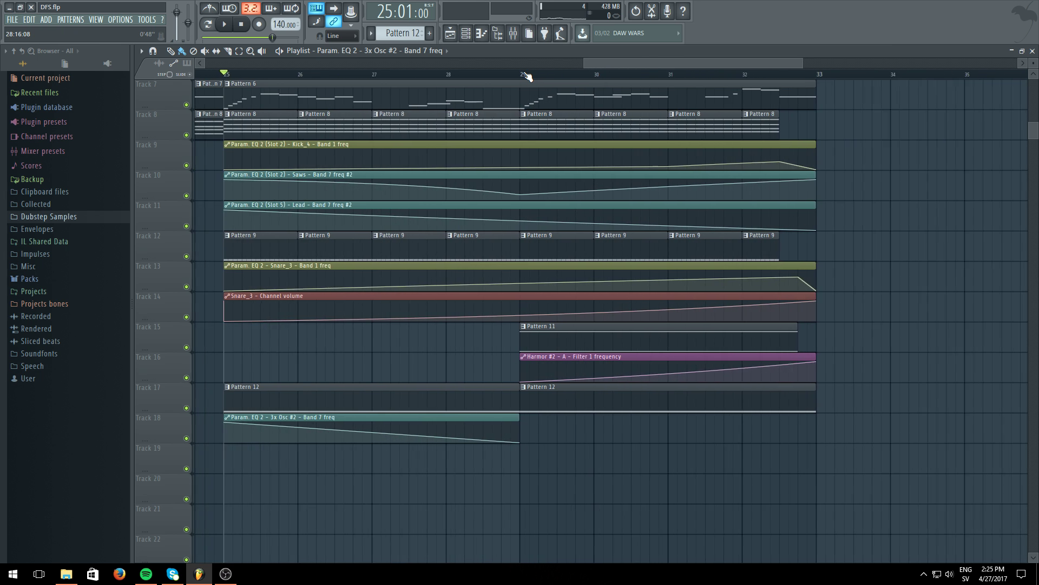
Add a unique copy of the band 7 automation clip at bar 29 during playback and reverse it into an upward ramp
key("space")
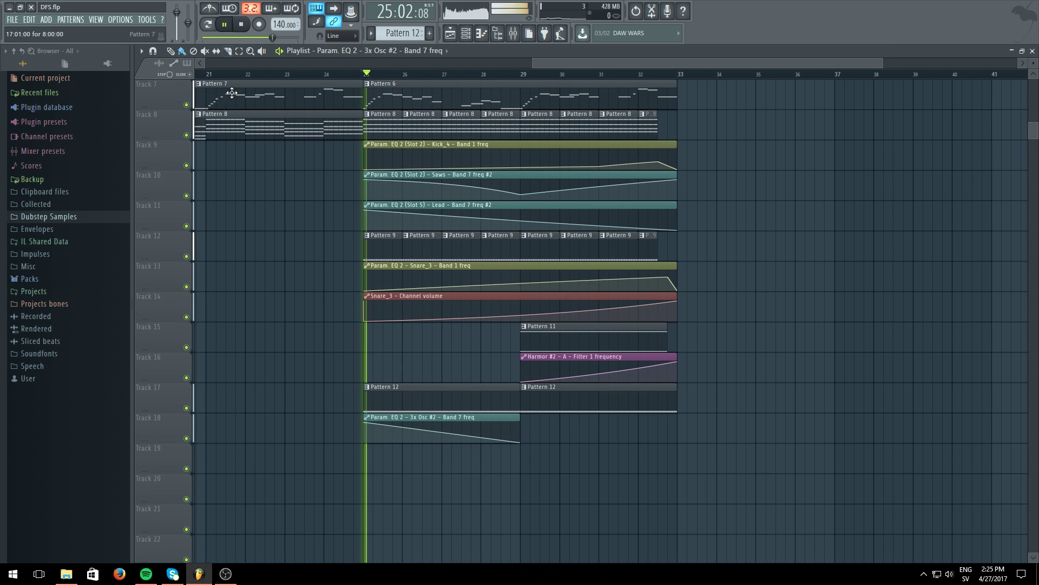
left_click(525, 428)
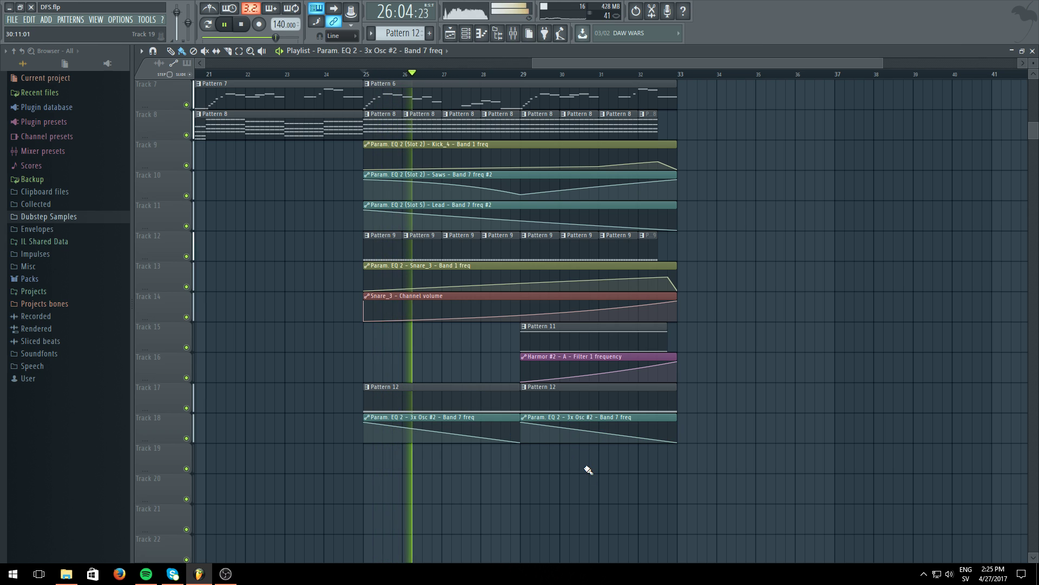
left_click(523, 418)
left_click(567, 496)
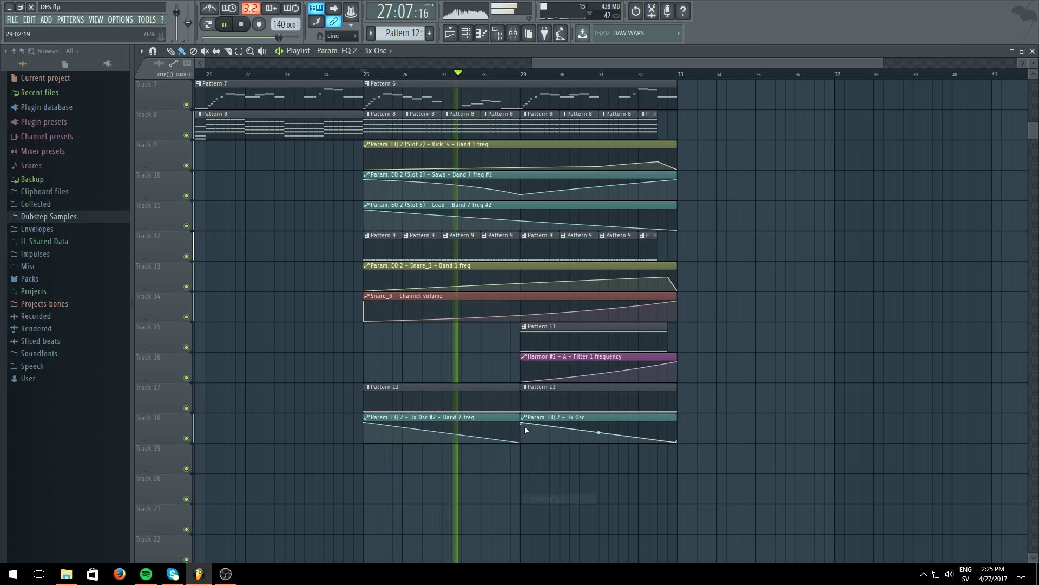
left_click_drag(676, 441, 678, 423)
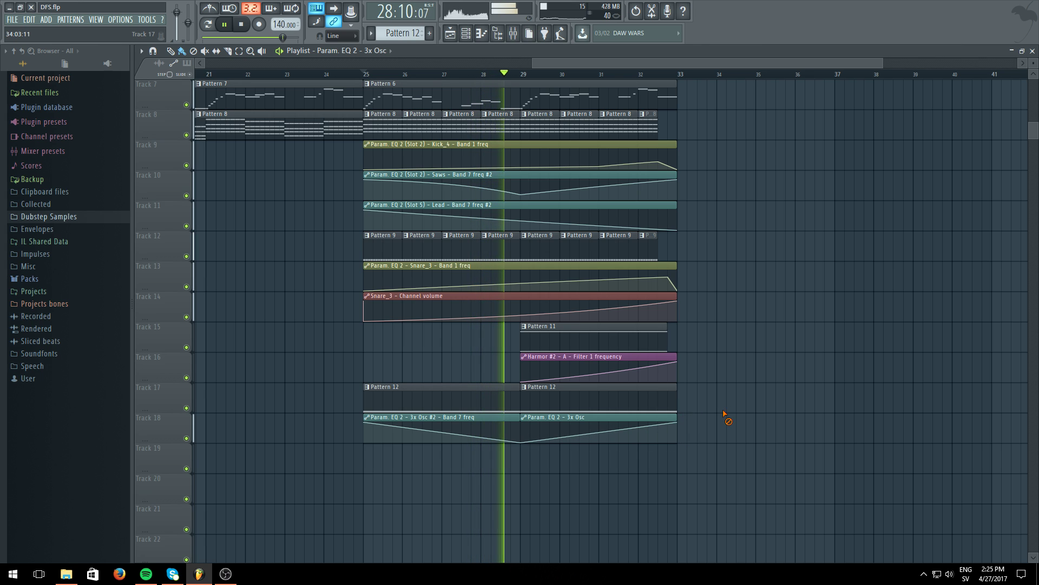
Lower the 3x Osc #2 mixer track's volume to about -1.3 dB
left_click(513, 33)
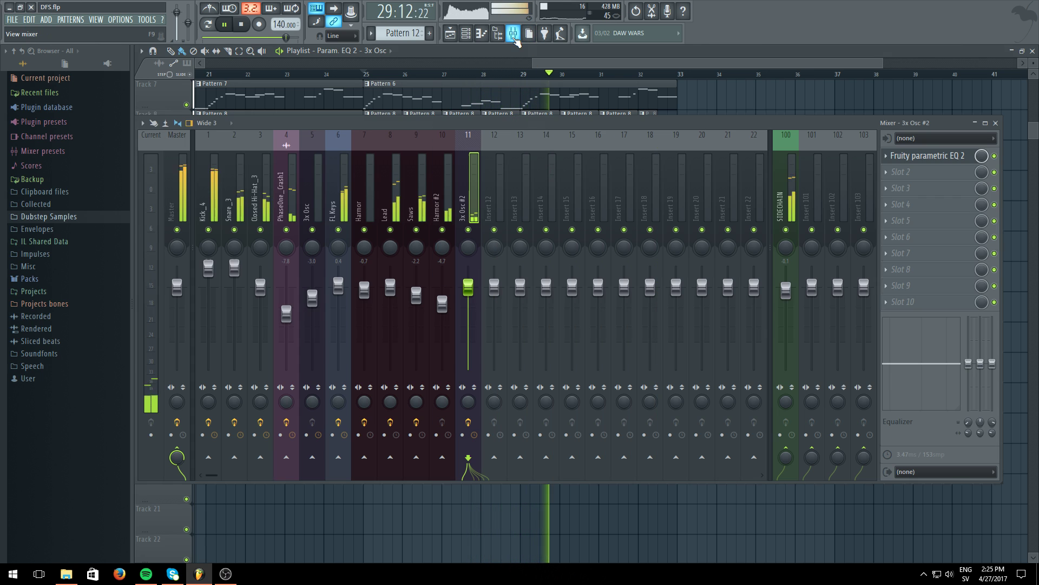
left_click_drag(469, 281, 469, 286)
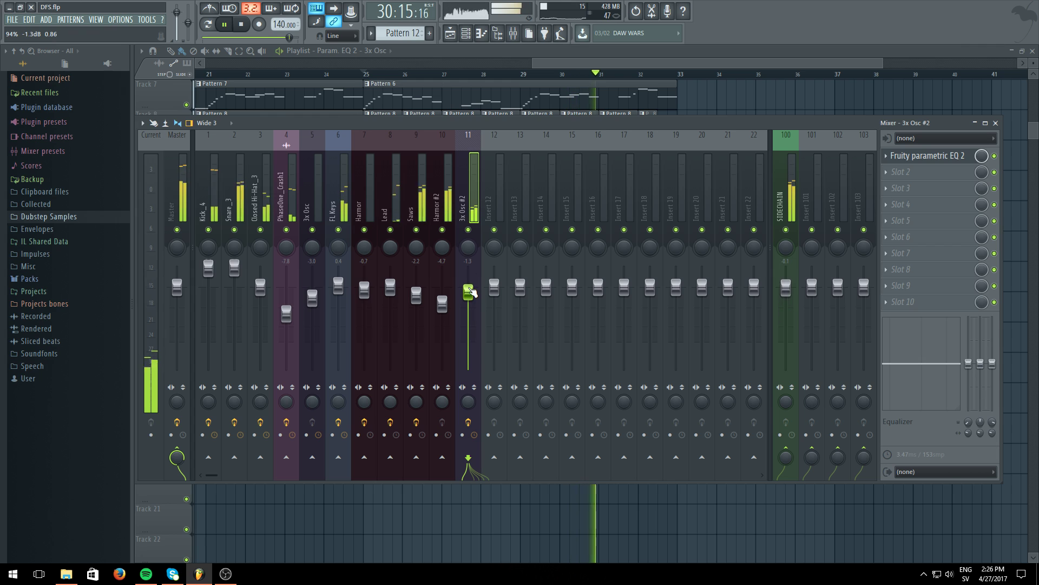
left_click(587, 62)
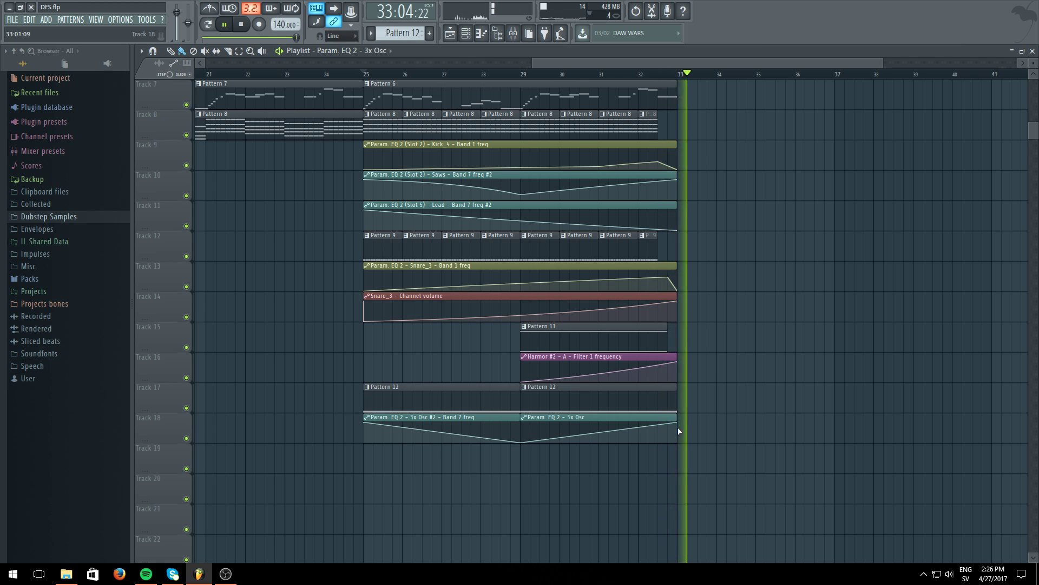
Shorten the second clips on Tracks 17 and 18 to end halfway through bar 32, bowing the automation ramp upward, and replay the ending
left_click_drag(668, 422, 658, 421)
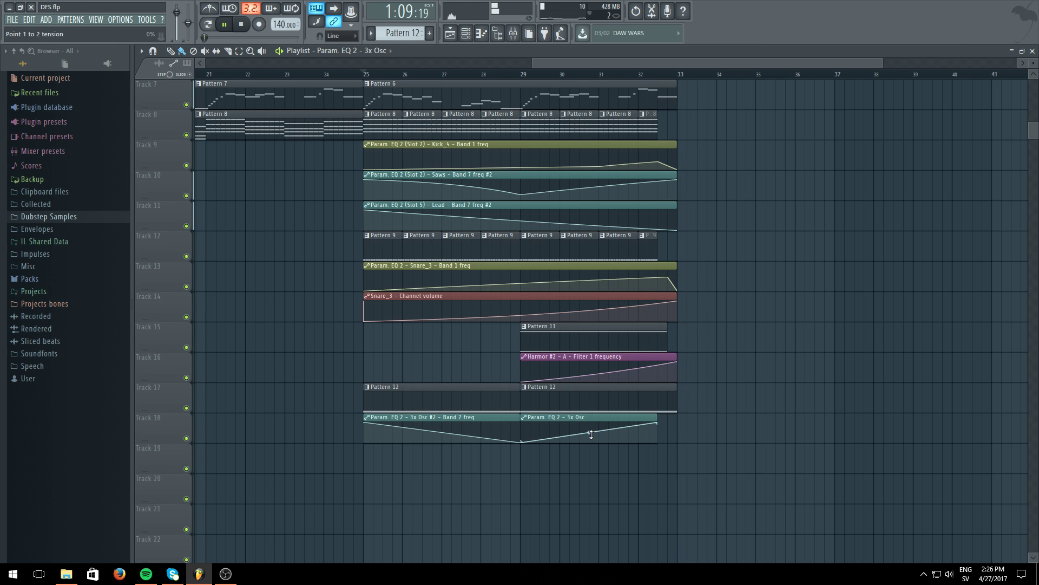
left_click(525, 81)
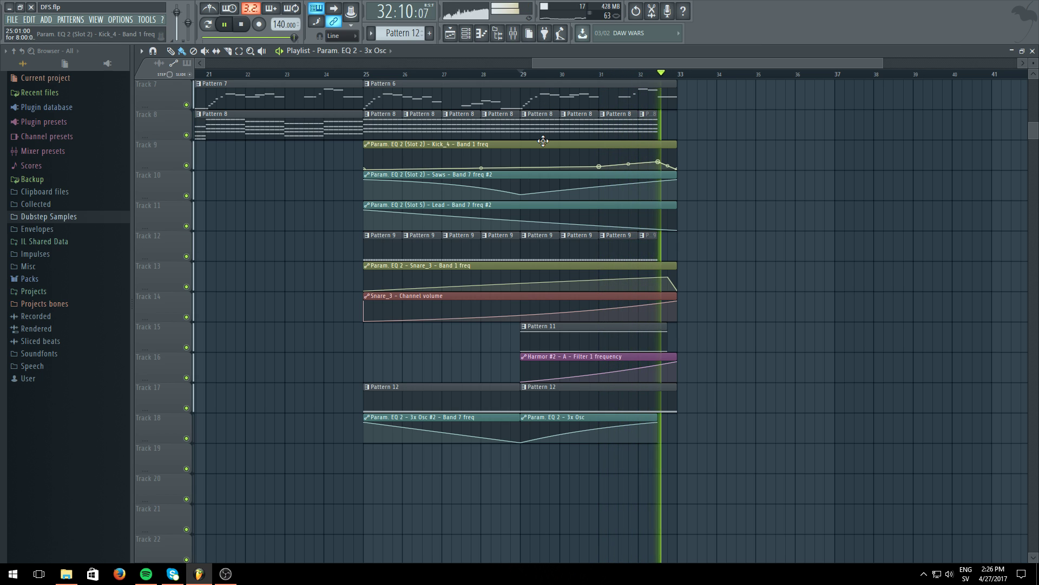
scroll(692, 269, "up", 4)
scroll(692, 269, "down", 2)
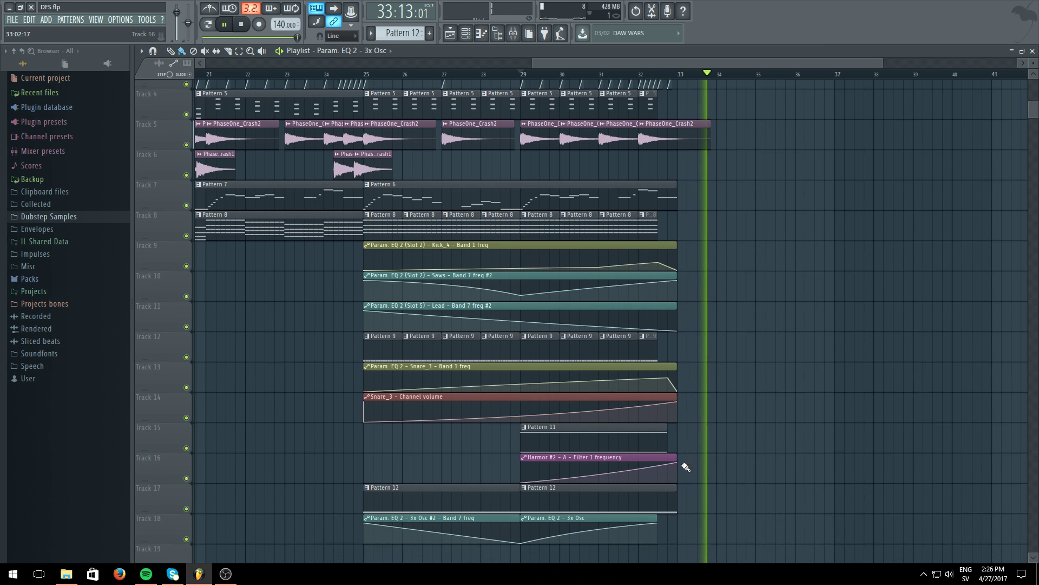
left_click(628, 74)
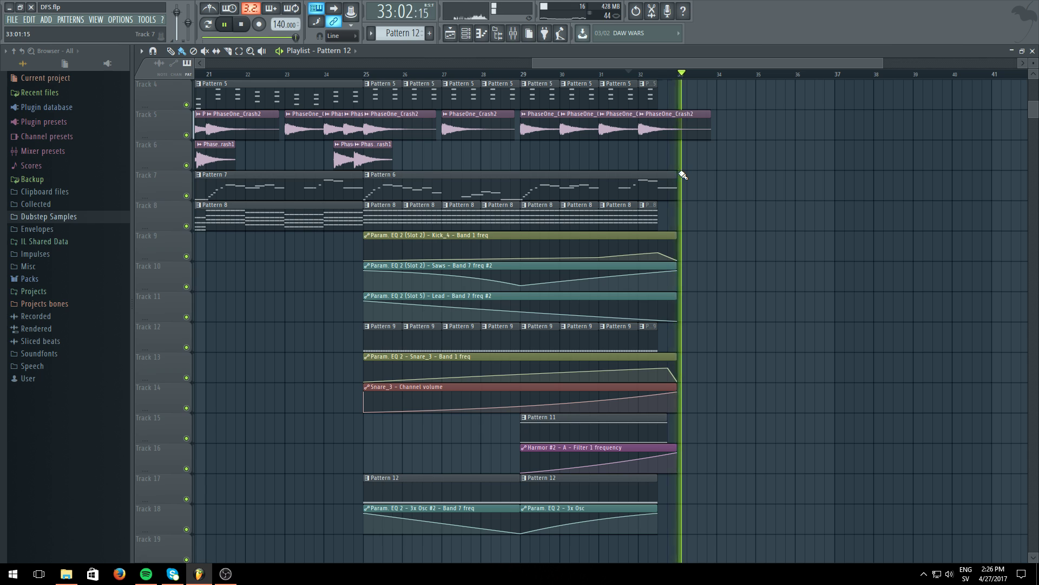
left_click(621, 75)
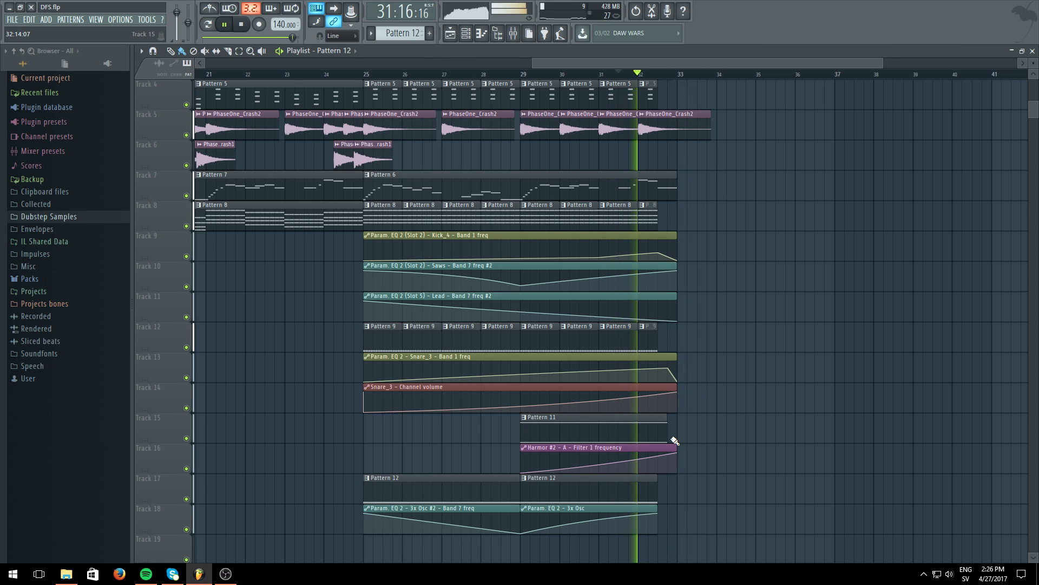
Play the arrangement from bar 25 and review all playlist tracks
scroll(697, 436, "up", 3)
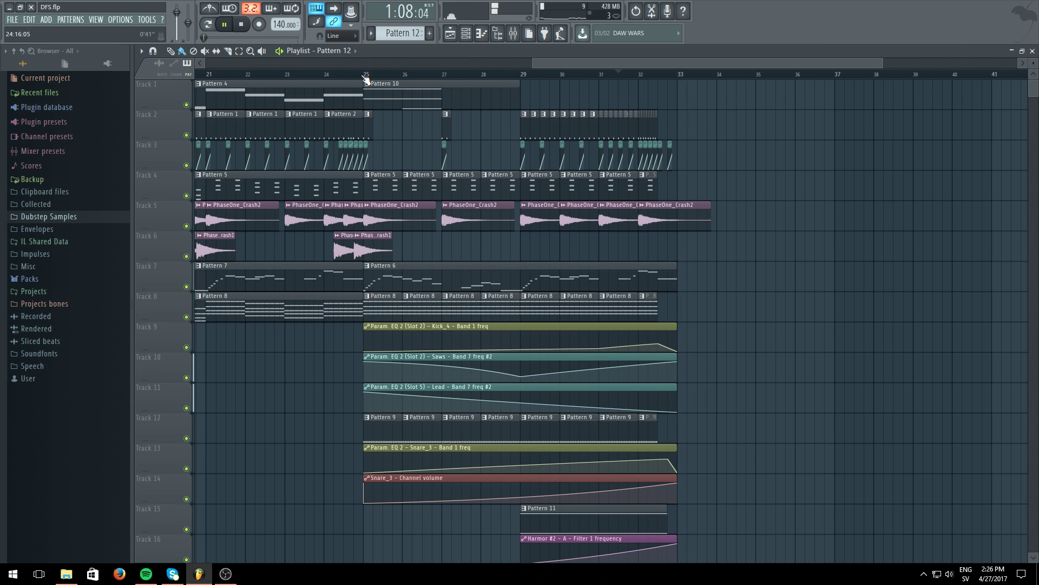
scroll(332, 336, "down", 5)
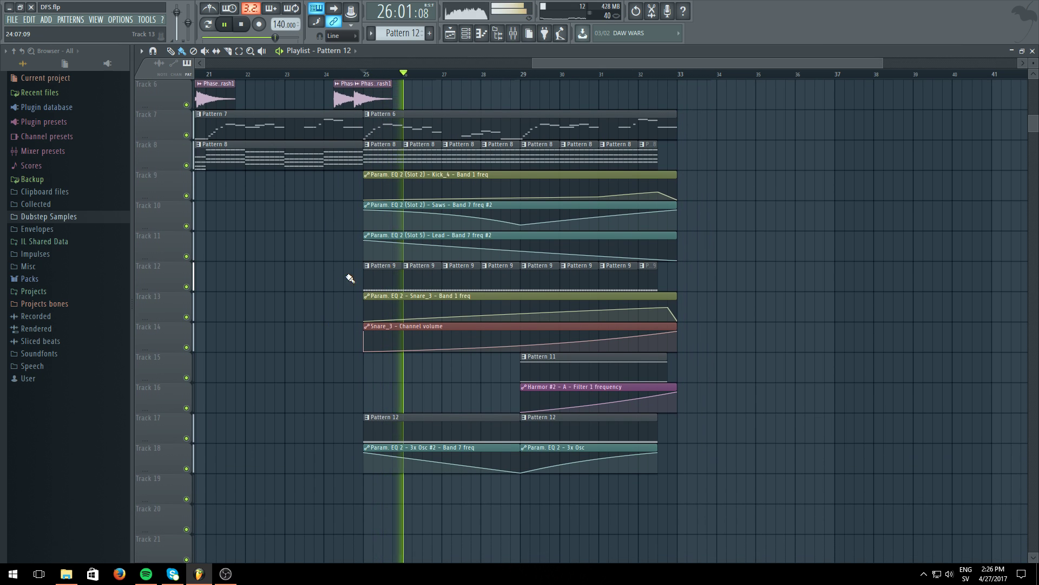
scroll(385, 77, "down", 5)
scroll(402, 321, "up", 4)
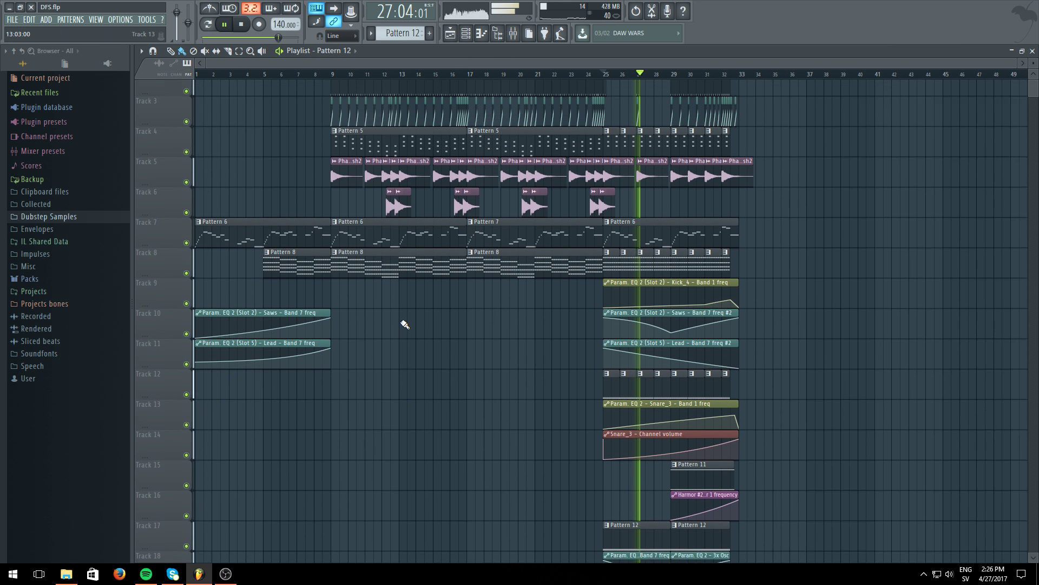
Add a one-step Pattern 2 clip on Track 2 at 32:09, halfway through bar 32, and stop playback
scroll(405, 323, "down", 5)
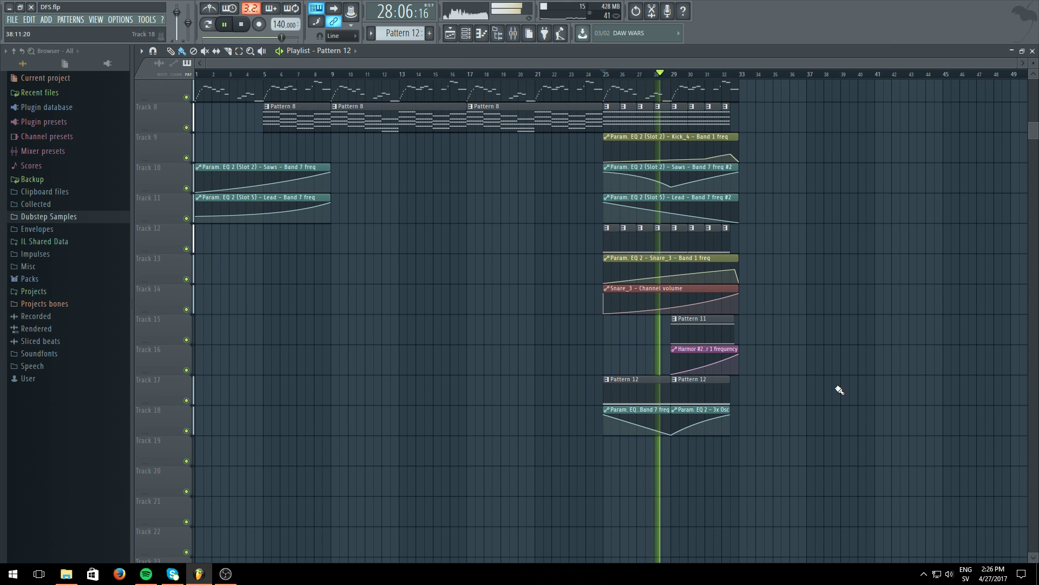
scroll(840, 389, "up", 7)
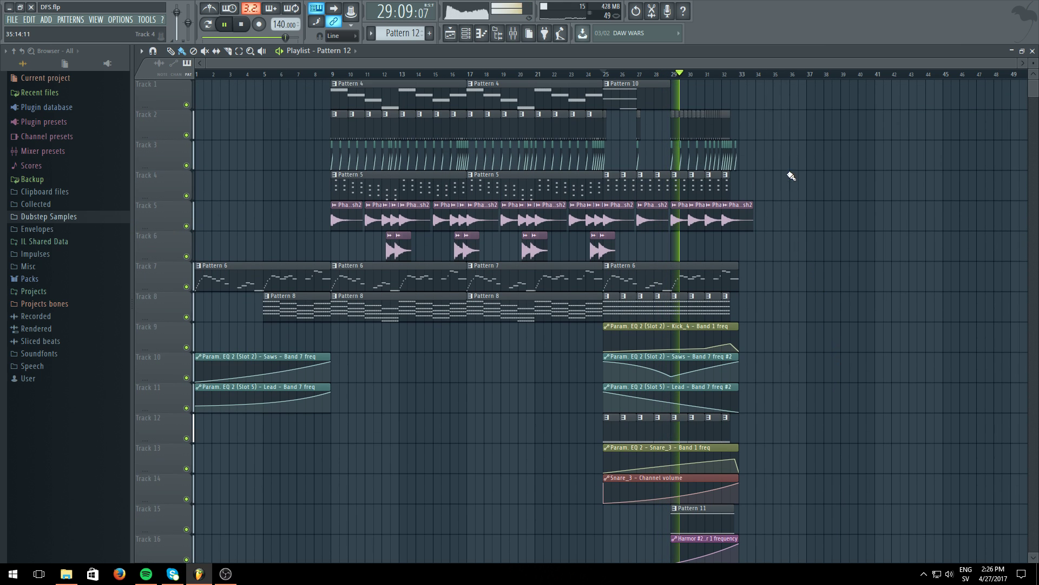
scroll(760, 80, "up", 4)
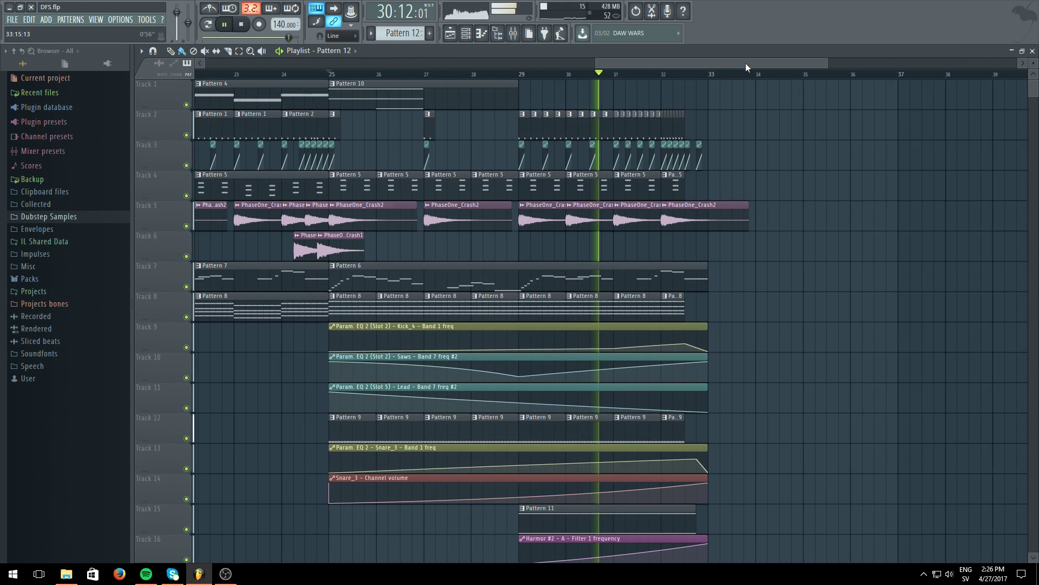
scroll(698, 76, "up", 5)
left_click(606, 131)
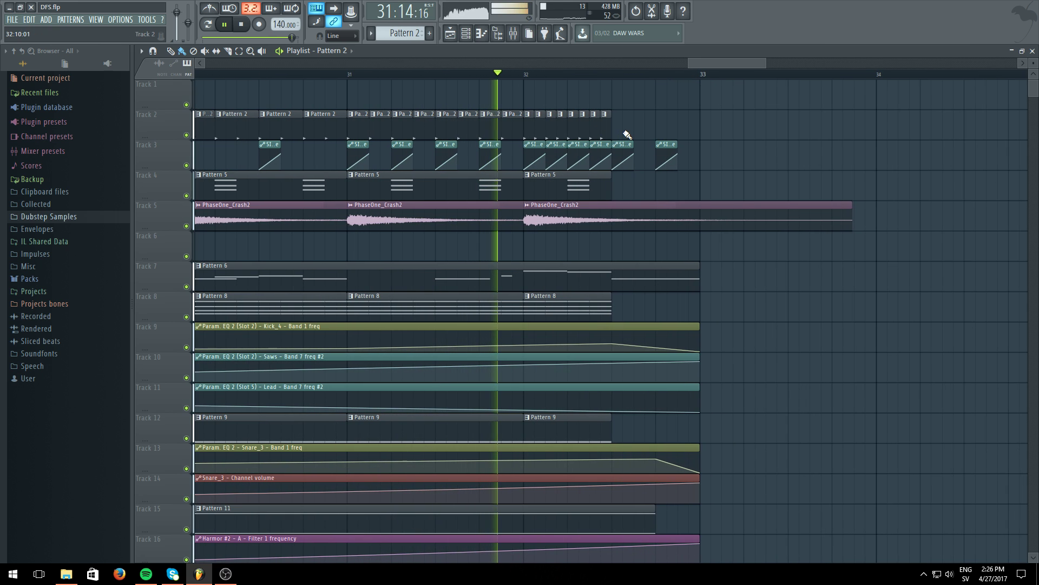
left_click(627, 135)
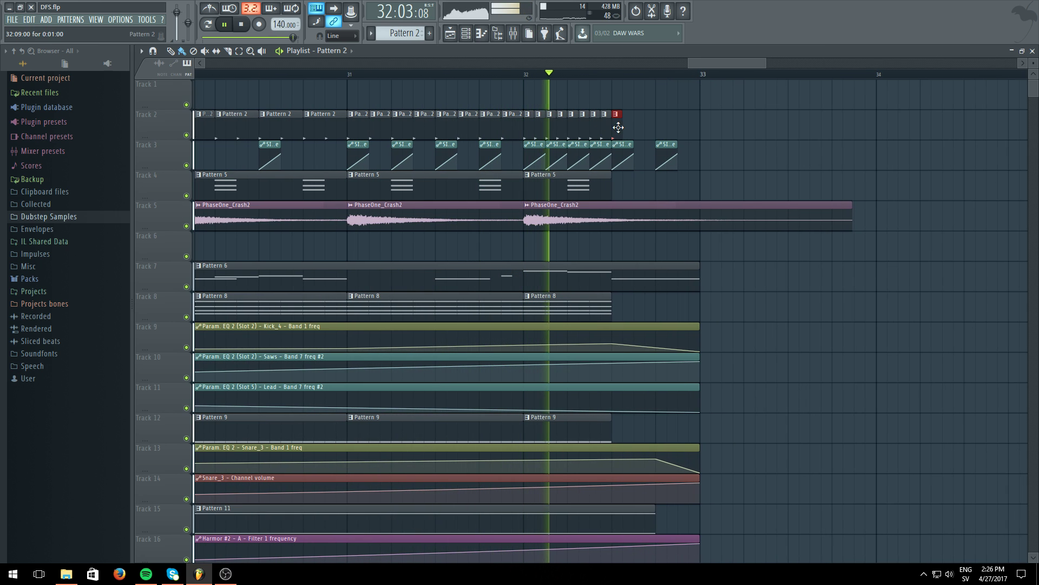
left_click(243, 24)
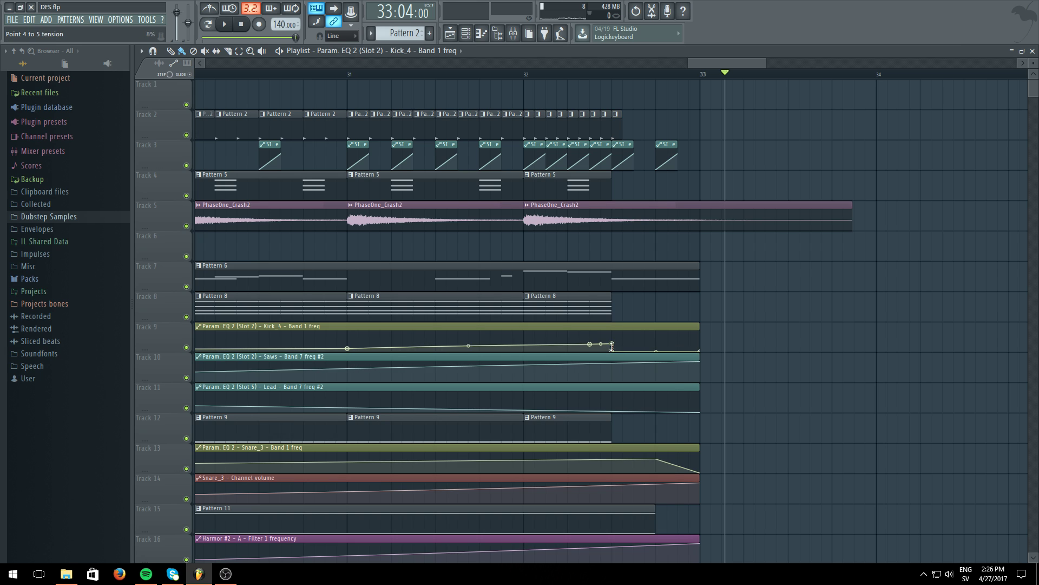
Drop the Kick_4 Band 1 freq automation on Track 9 to its minimum by the middle of bar 32 and replay from there
right_click(612, 347)
left_click(620, 359)
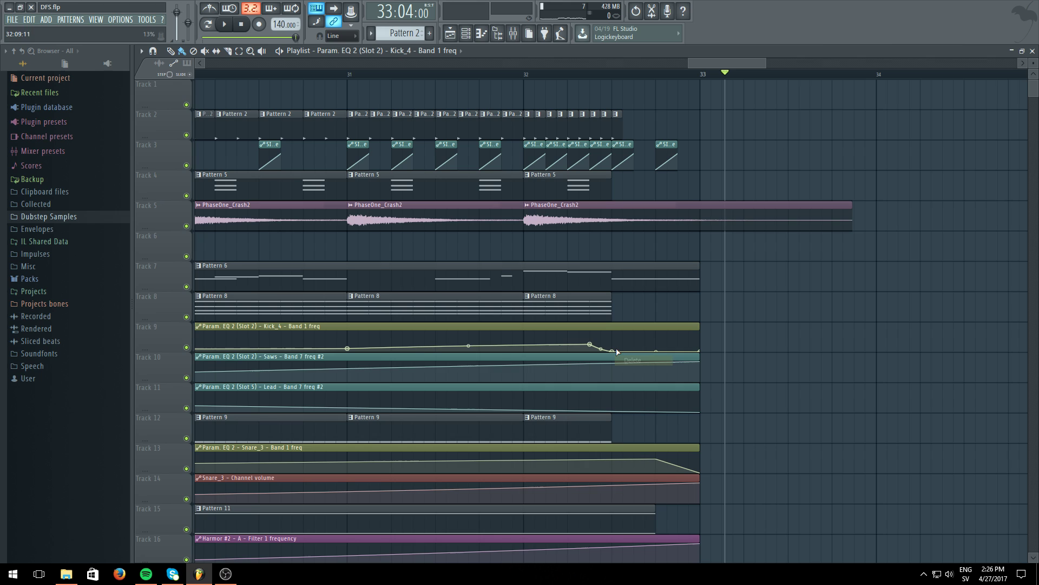
left_click(600, 74)
key("space")
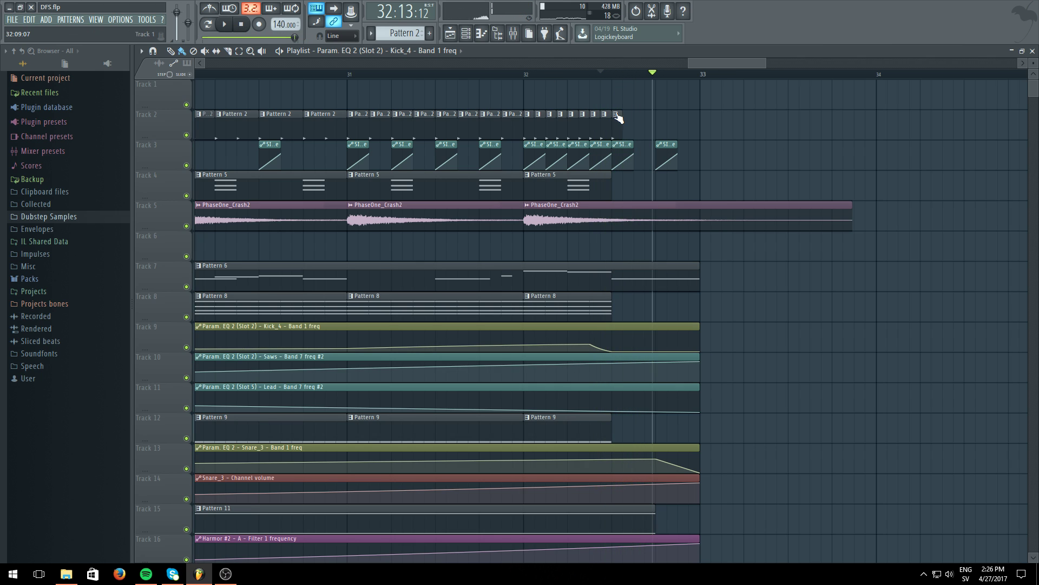
Add a Pattern 2 clip on Track 2 at 32:11, solo Track 2 and audition the hits from 32:09
left_click(616, 127)
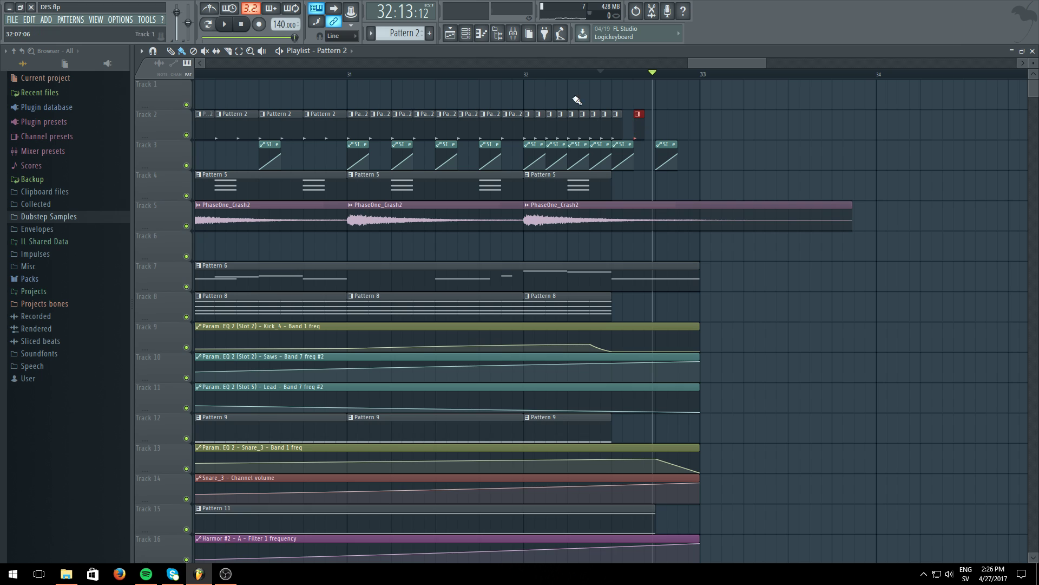
right_click(183, 136)
left_click(167, 133)
right_click(186, 136)
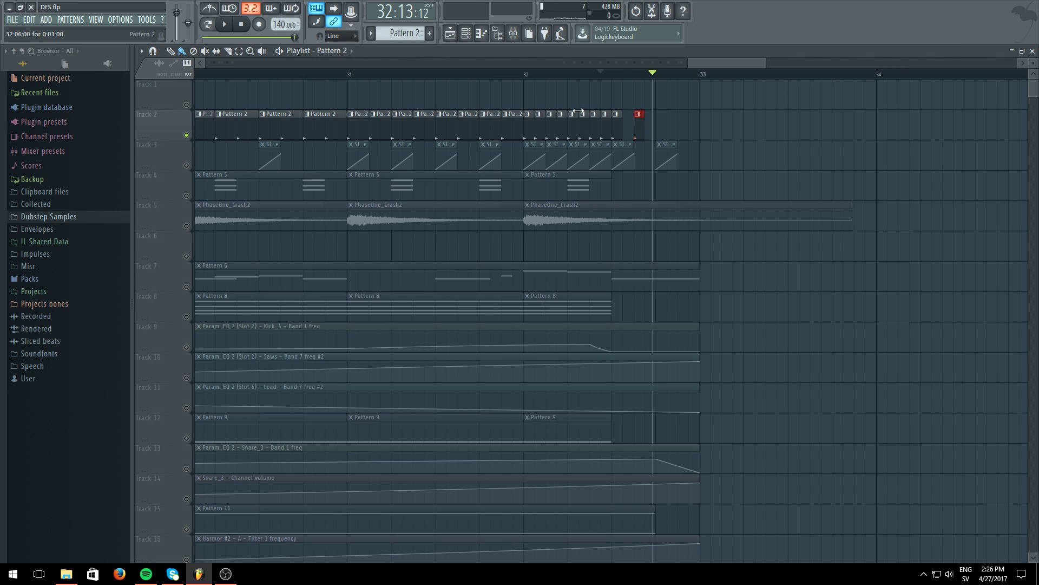
left_click(616, 74)
left_click(230, 26)
left_click(229, 26)
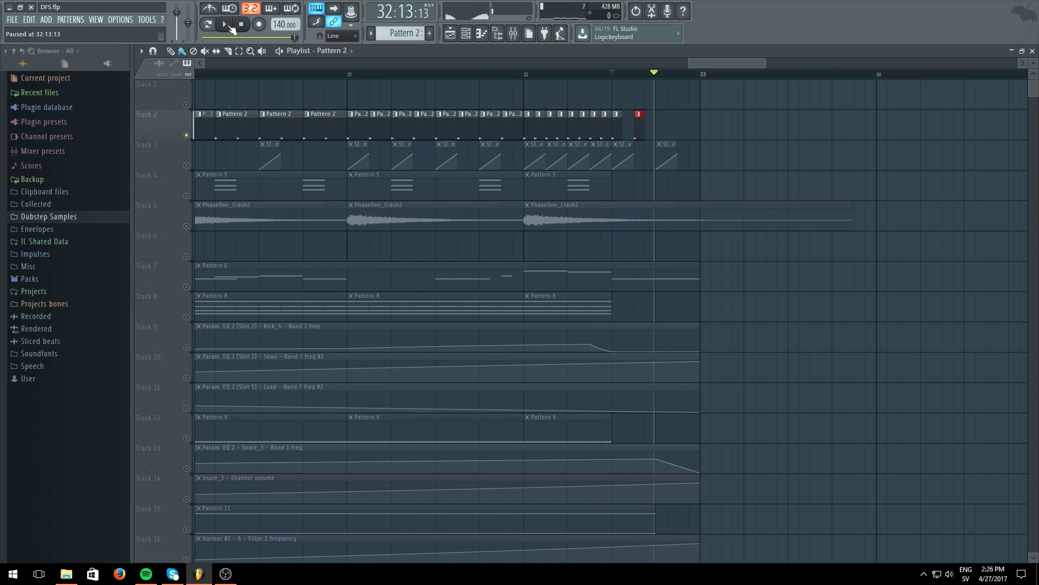
Create Pattern 13 with Snare_3 and the Cymatics snare both hitting on the first step, and audition it
scroll(514, 287, "down", 2)
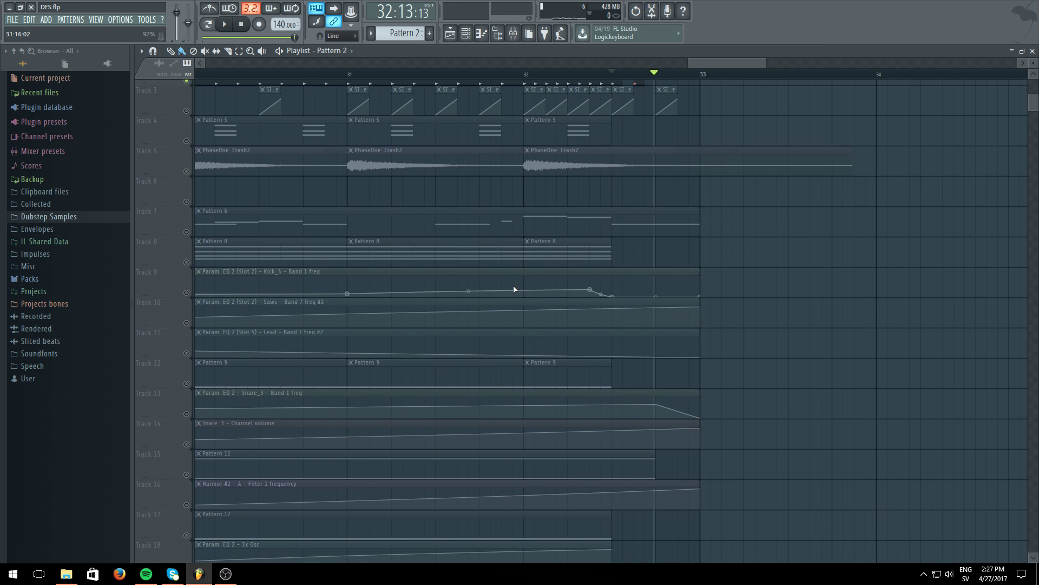
scroll(514, 289, "up", 2)
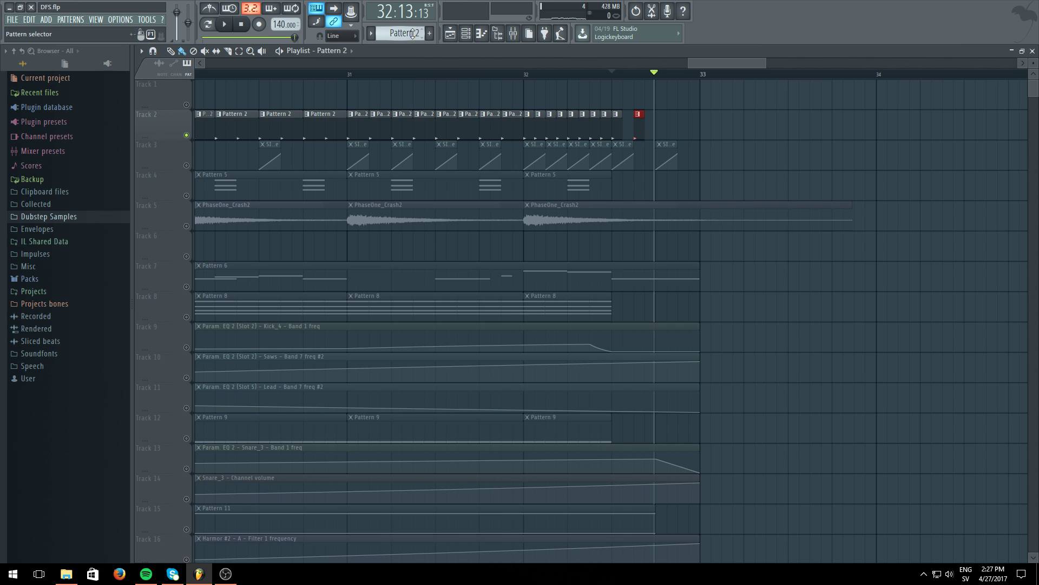
left_click(412, 34)
left_click(432, 33)
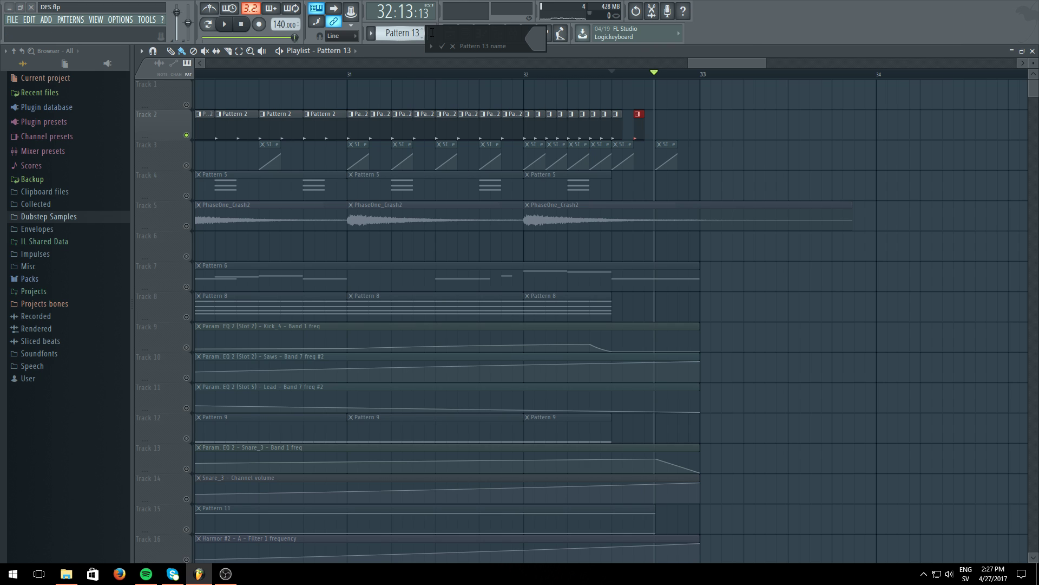
key("Return")
left_click(468, 34)
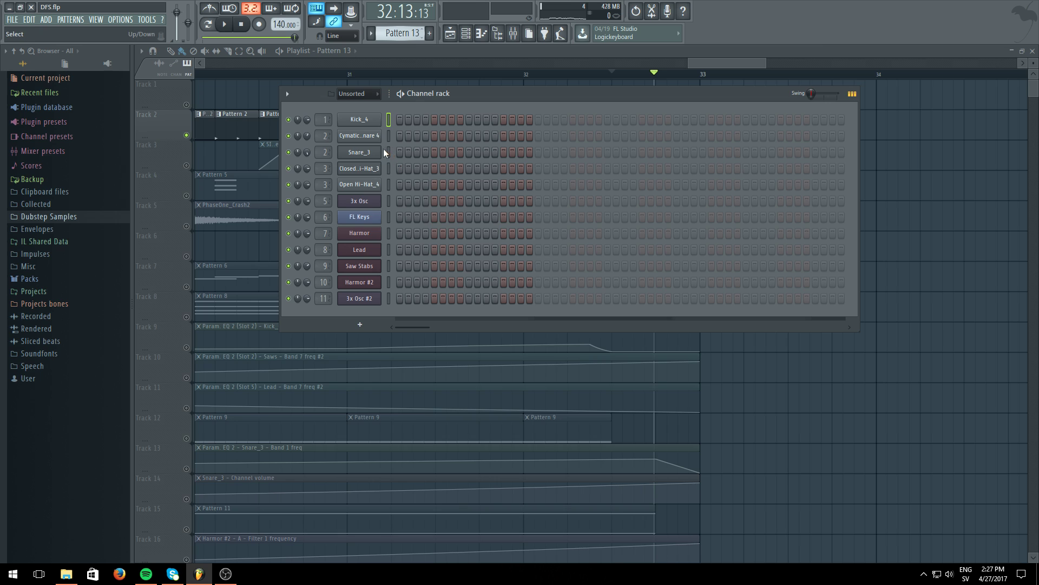
left_click(399, 152)
left_click(399, 136)
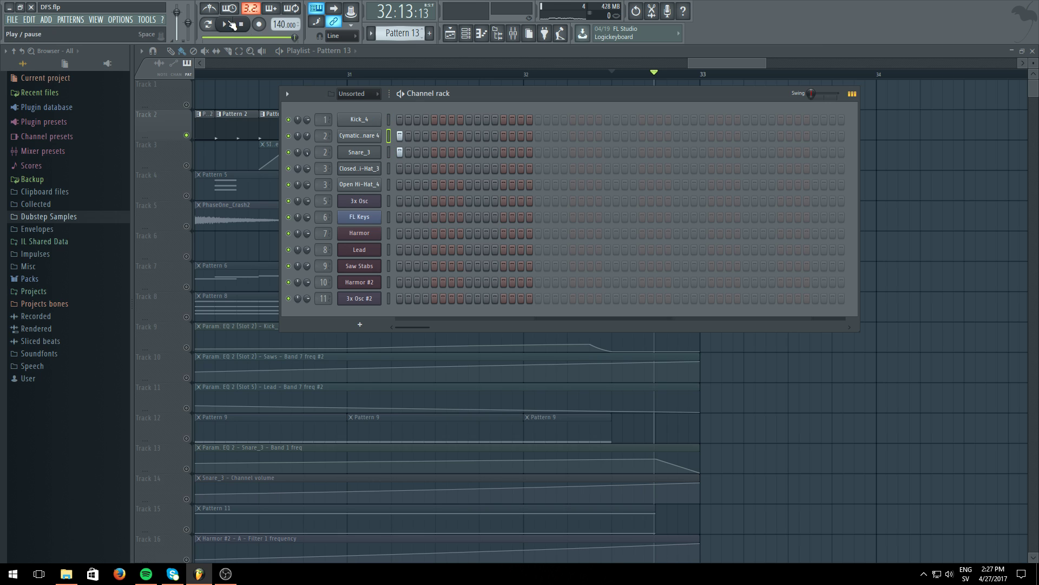
left_click(209, 23)
left_click(225, 24)
Place Pattern 13 on Track 2 at 32:13, shorten the clip to one step and replay the fill from 32:09
left_click(590, 72)
left_click(663, 125)
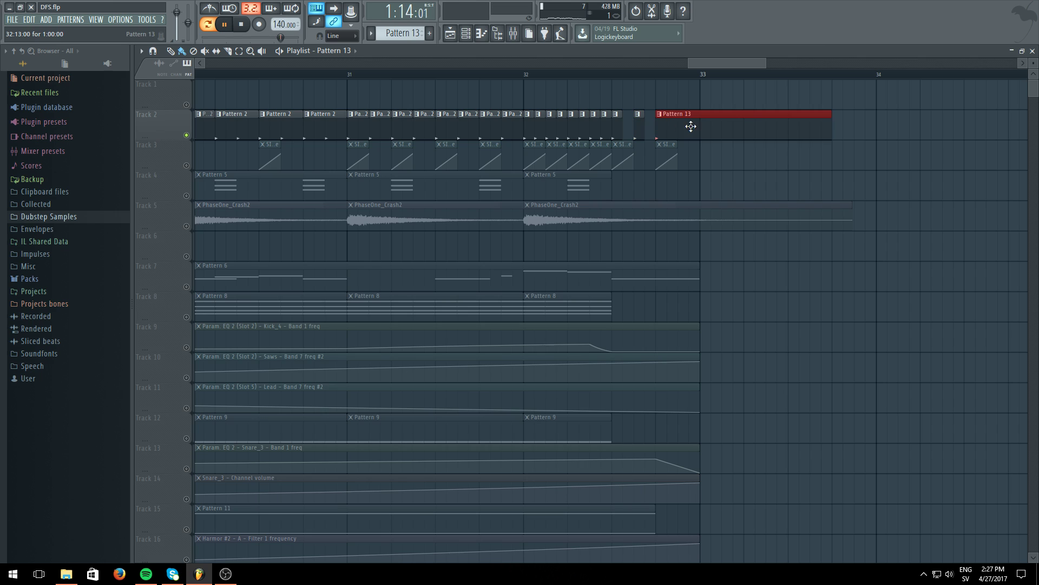
left_click_drag(830, 128, 641, 124)
left_click(616, 74)
left_click(613, 77)
left_click(615, 77)
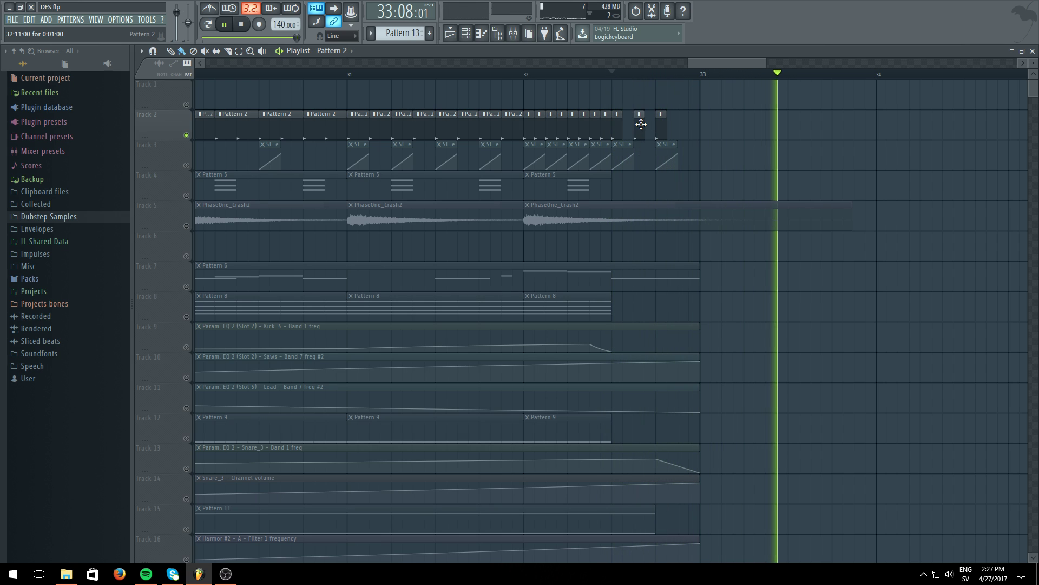
left_click(616, 75)
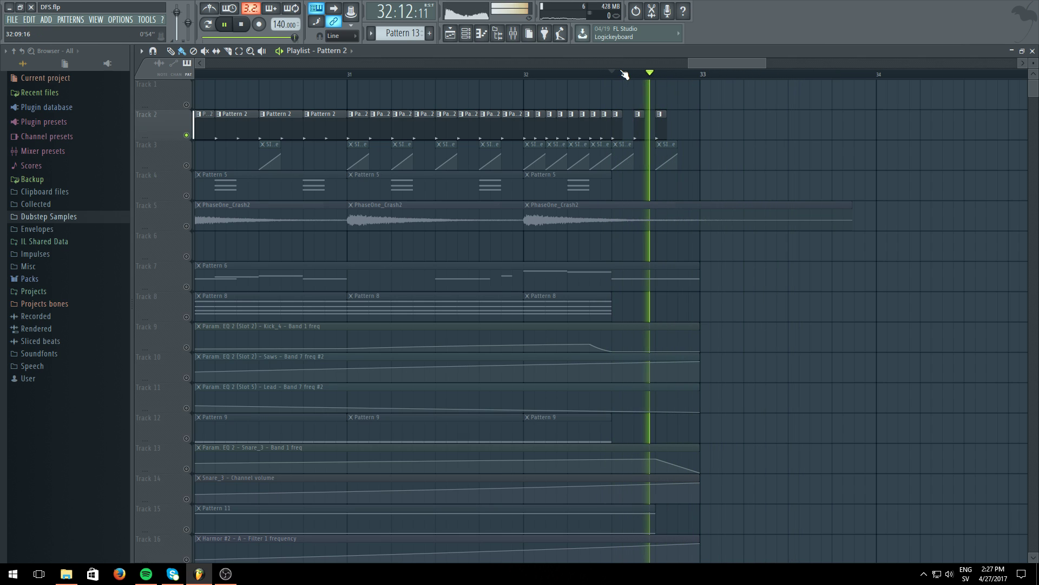
left_click(247, 25)
Add a one-step Pattern 2 clip on Track 2 at 32:14, directly after Pattern 13, and replay from 32:09
scroll(691, 76, "up", 3)
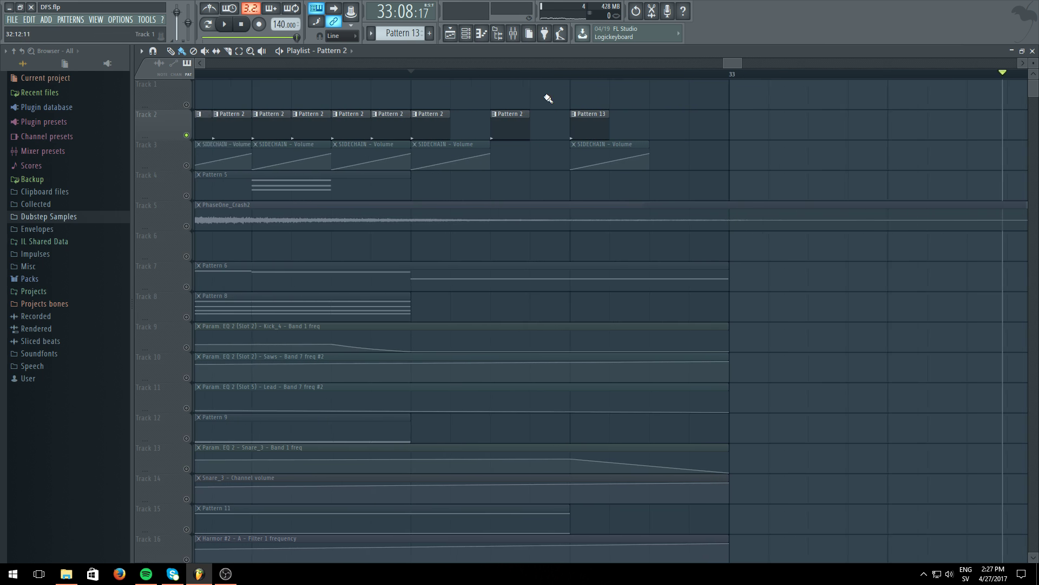
left_click(612, 135)
left_click(376, 74)
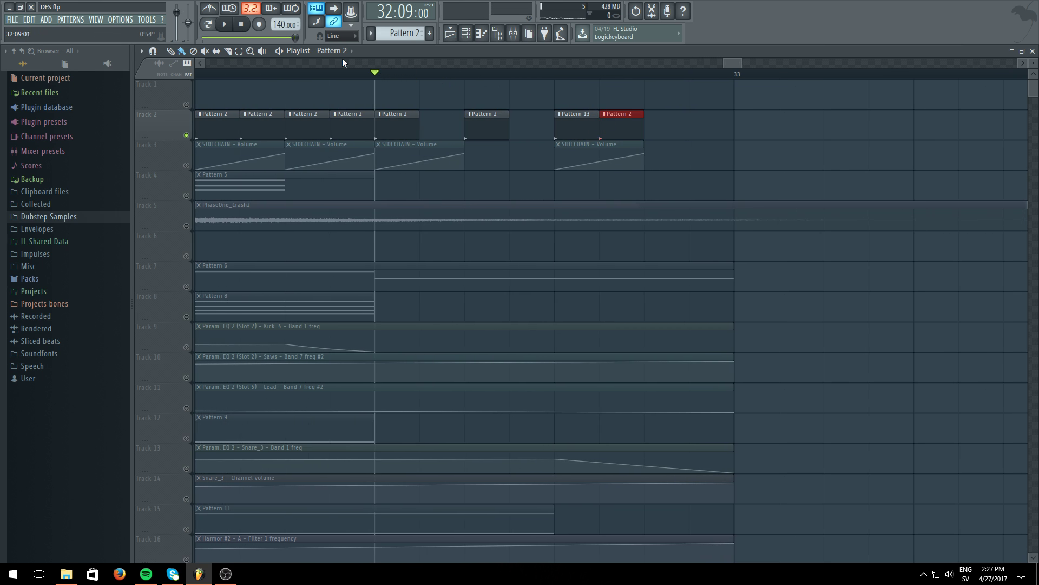
key("space")
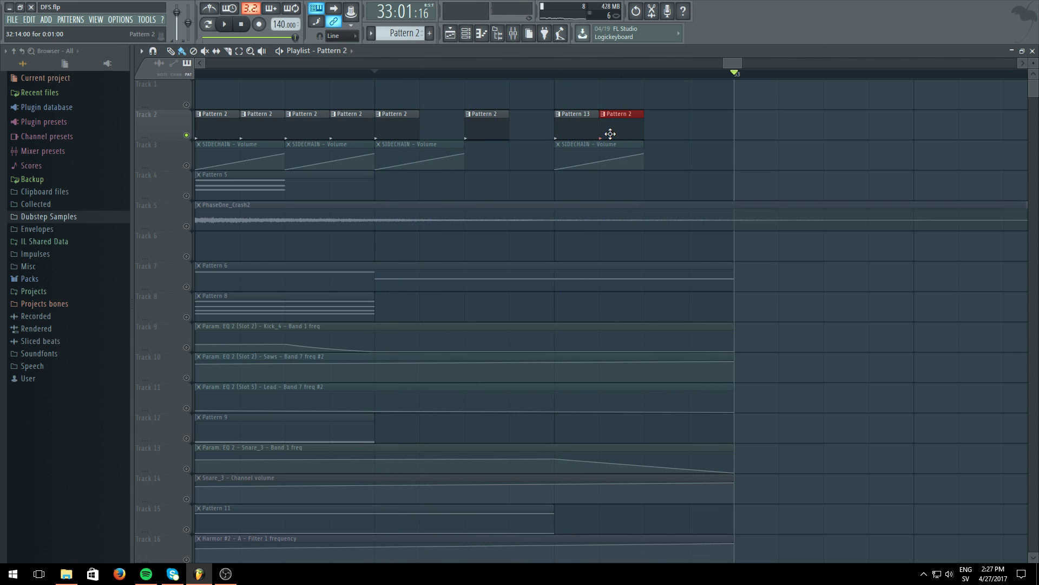
Move the last Pattern 2 clip on Track 2 to 32:15 and replay the fill from 32:09 and from earlier in bar 32
left_click_drag(610, 133, 656, 135)
left_click(374, 75)
left_click(225, 25)
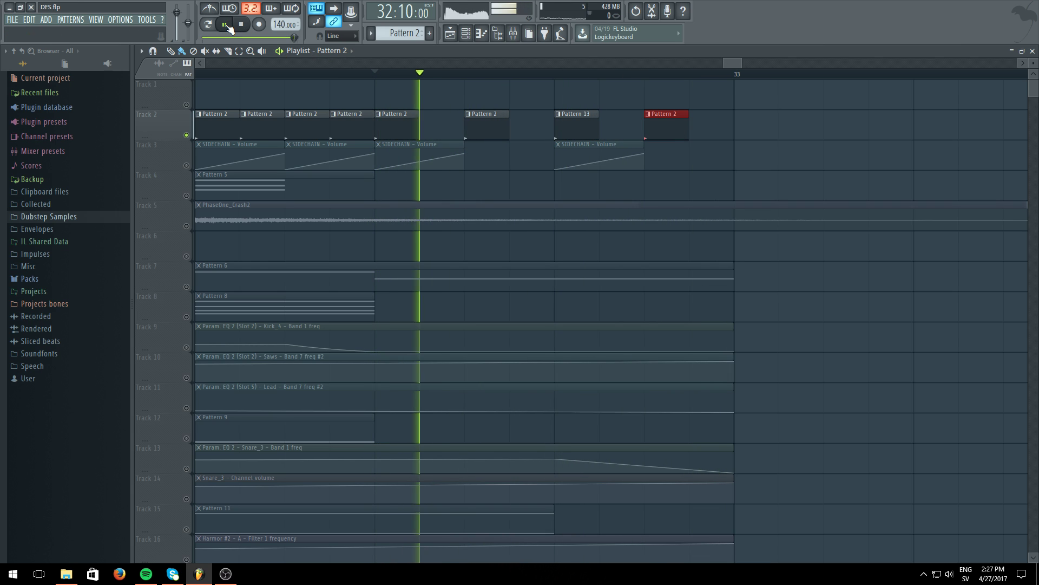
key("space")
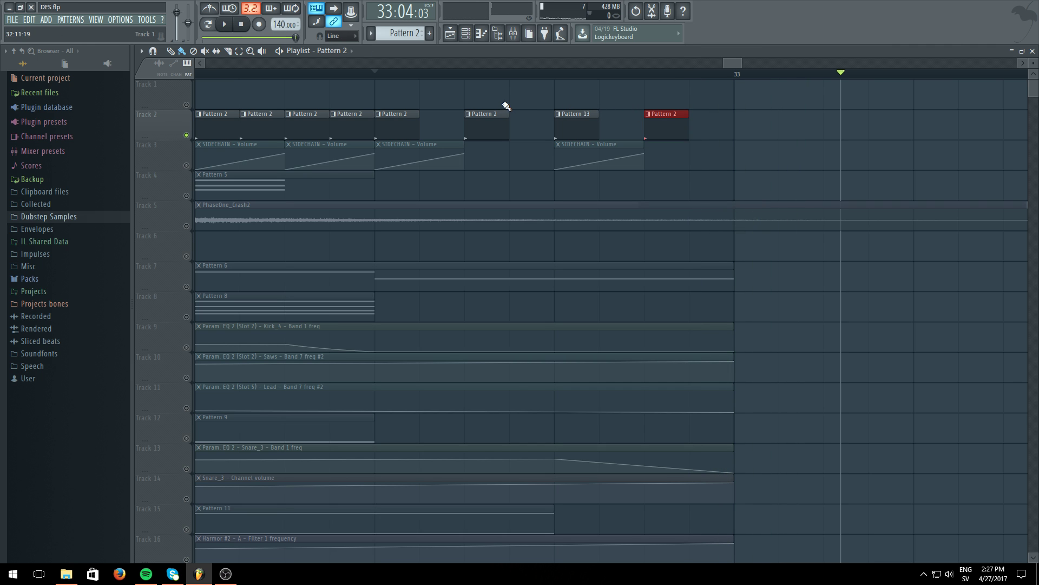
scroll(673, 81, "down", 6)
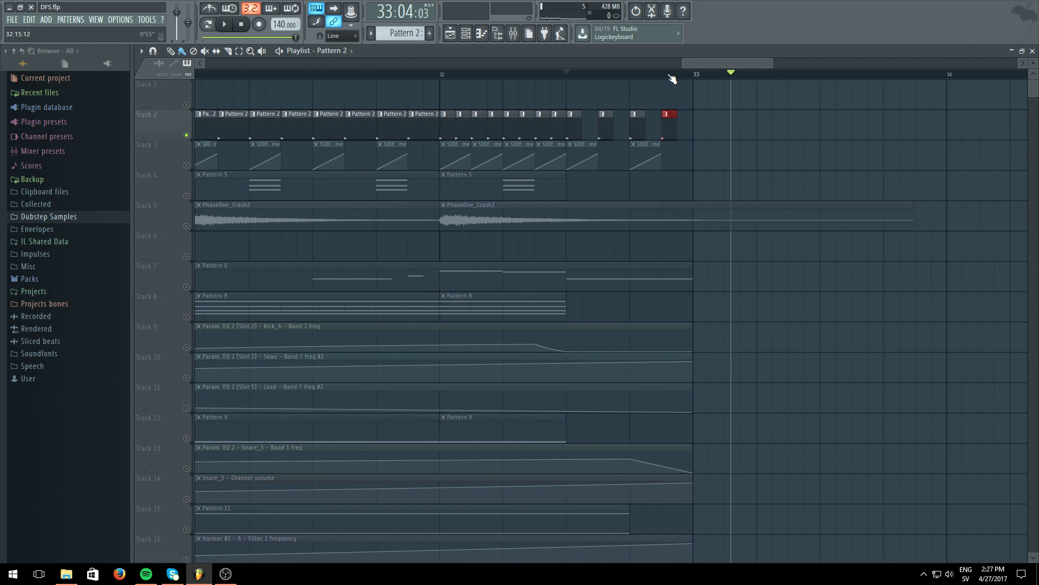
left_click(581, 79)
left_click(225, 25)
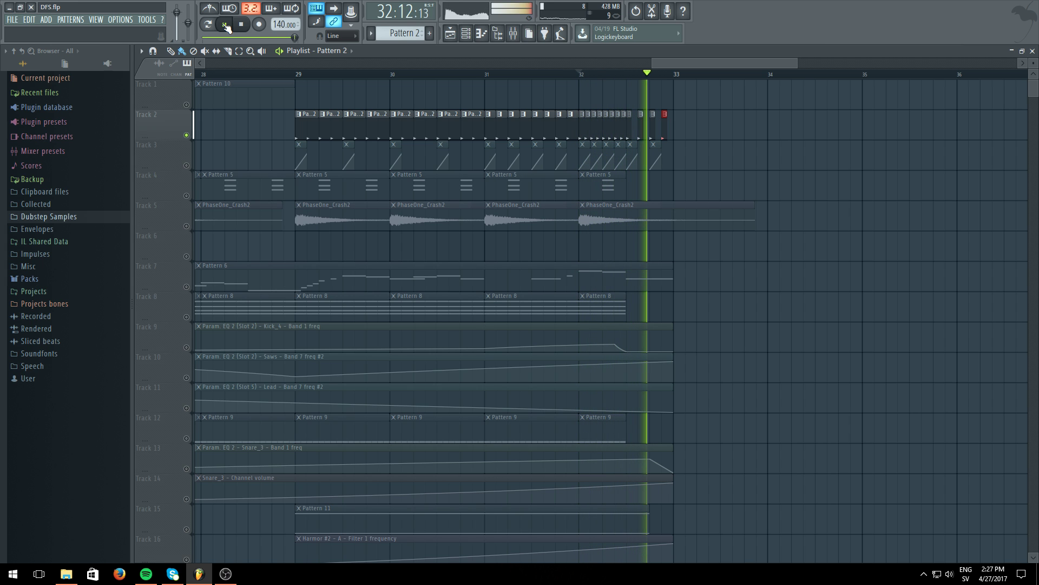
key("space")
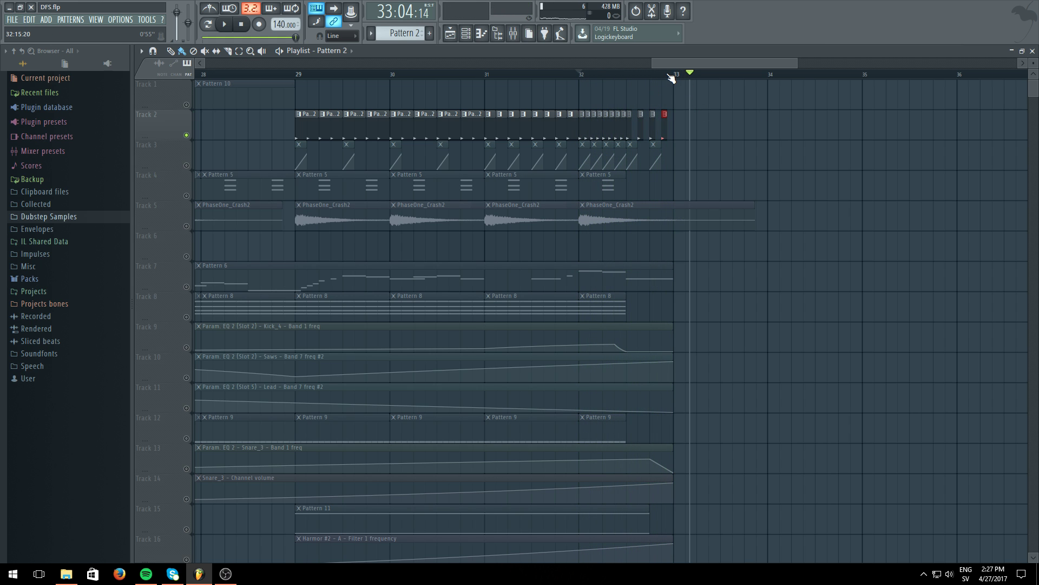
Find Cymatics - Terror Tom 016 in the Cymatics Terror Drums Demo folder of Dubstep Samples and place it on Track 1 at 32:10
scroll(672, 78, "up", 6)
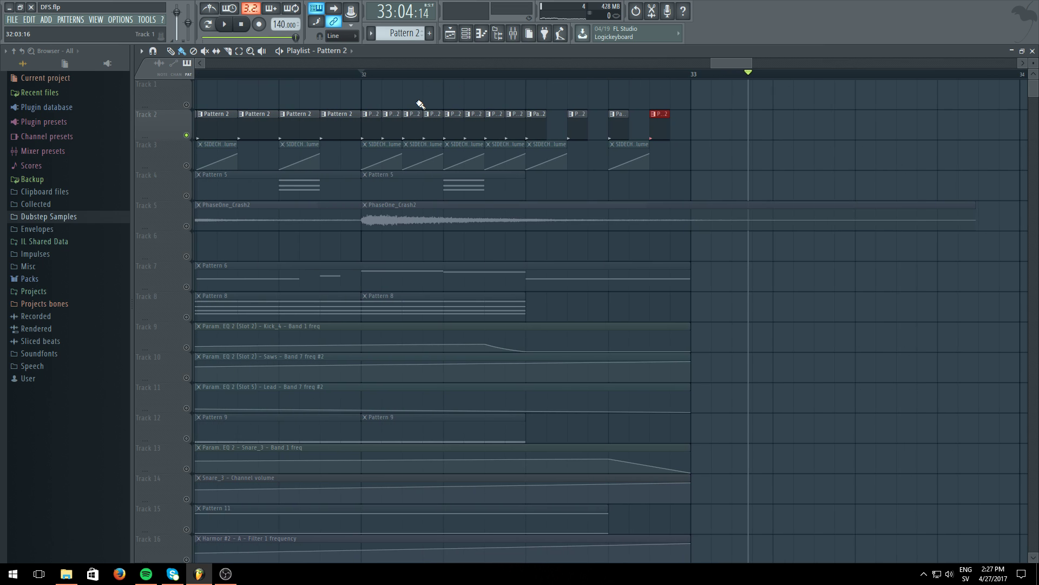
left_click(46, 280)
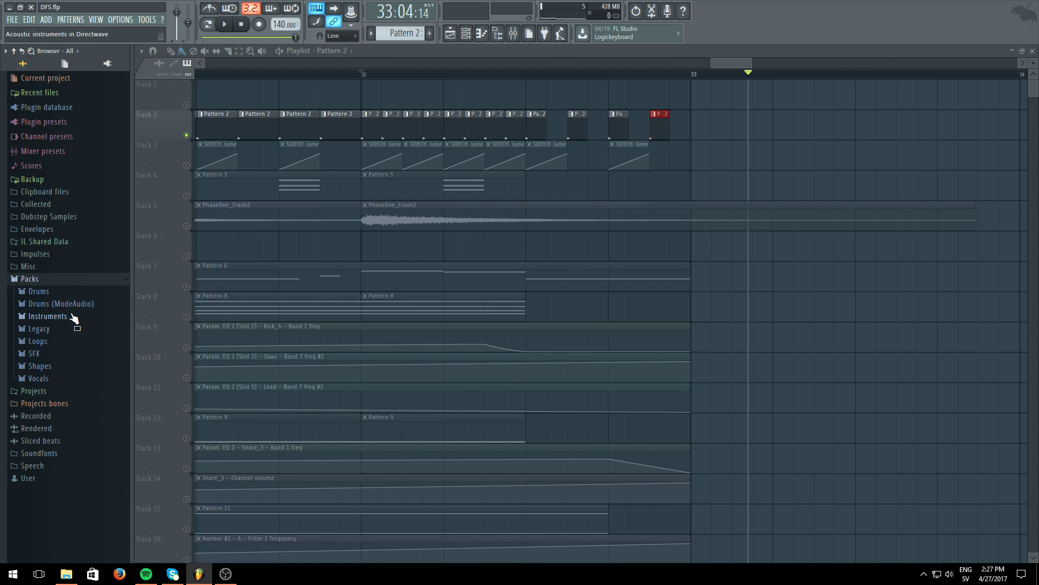
left_click(57, 277)
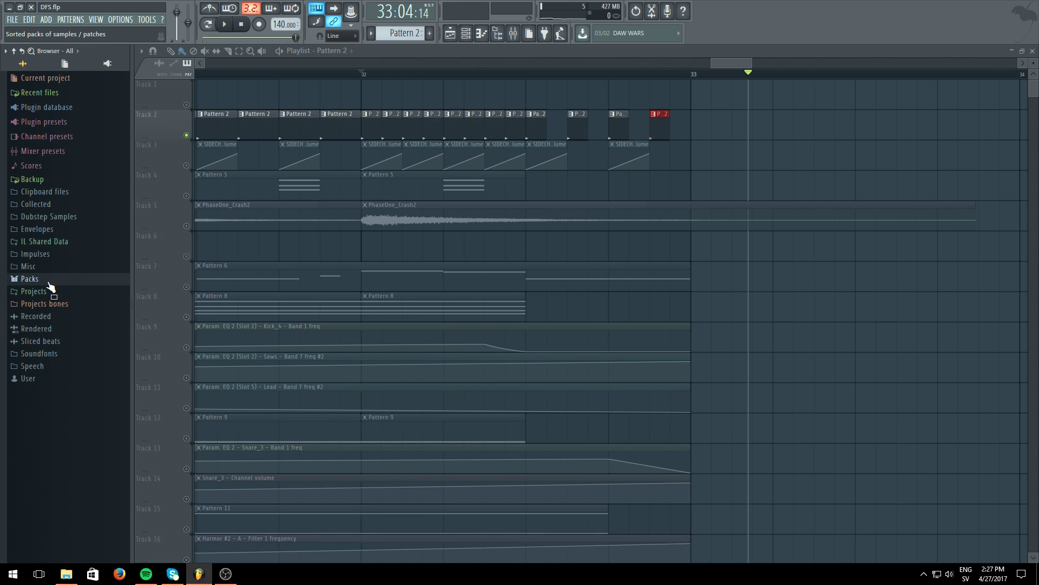
left_click(64, 220)
scroll(64, 249, "down", 5)
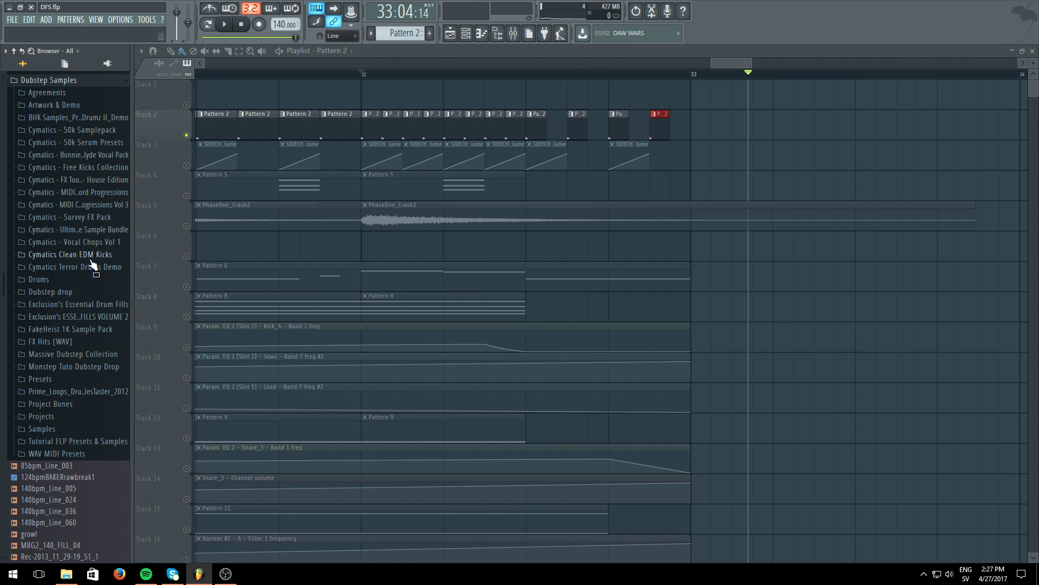
scroll(97, 275, "up", 3)
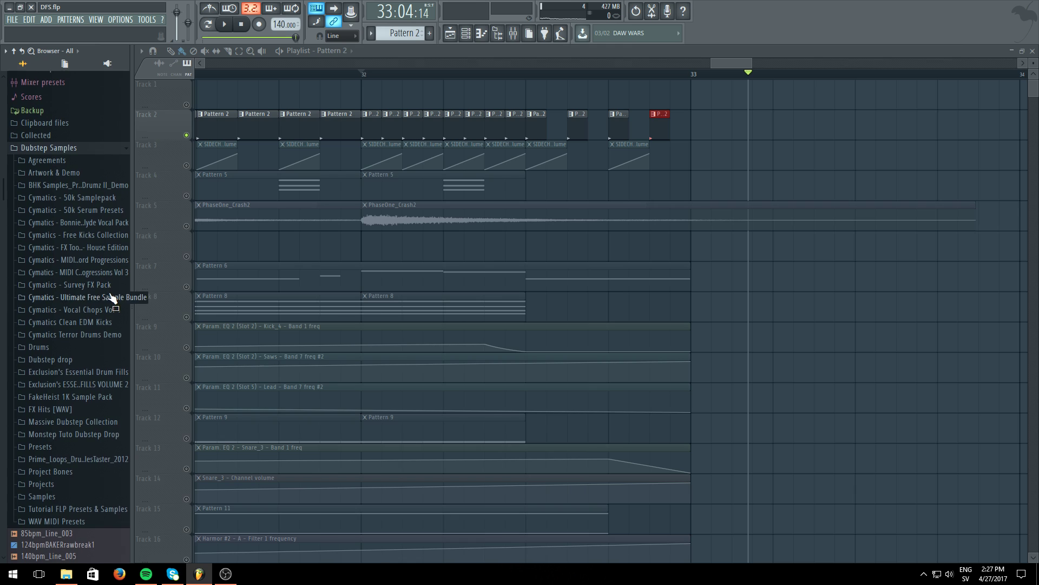
left_click(112, 298)
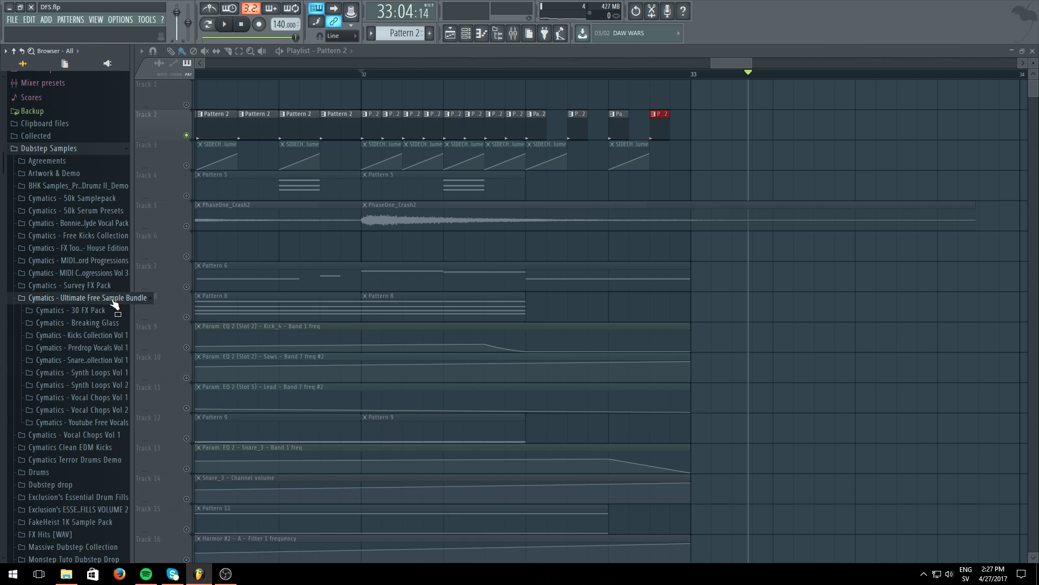
left_click(112, 299)
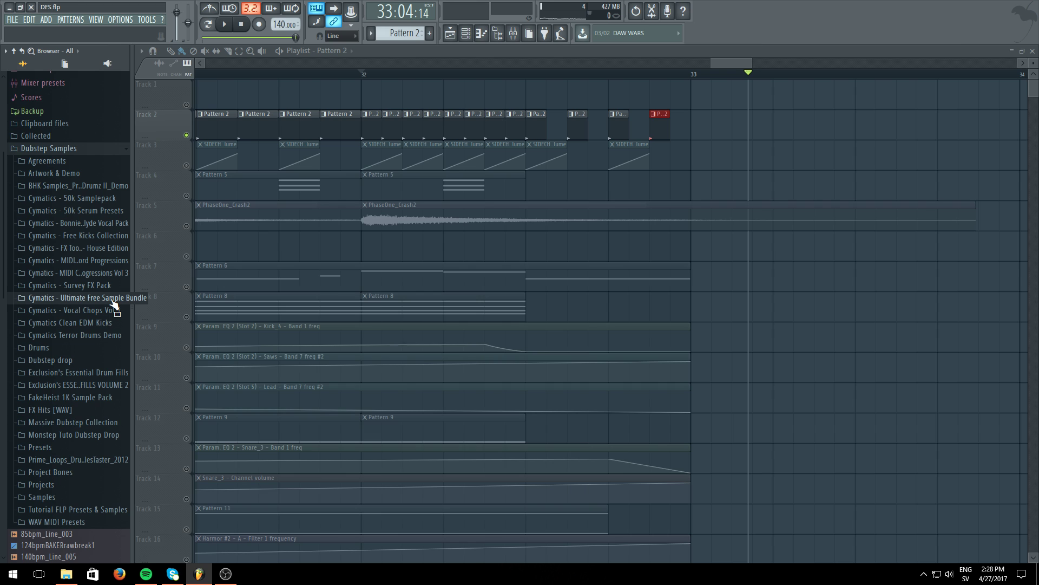
left_click(67, 337)
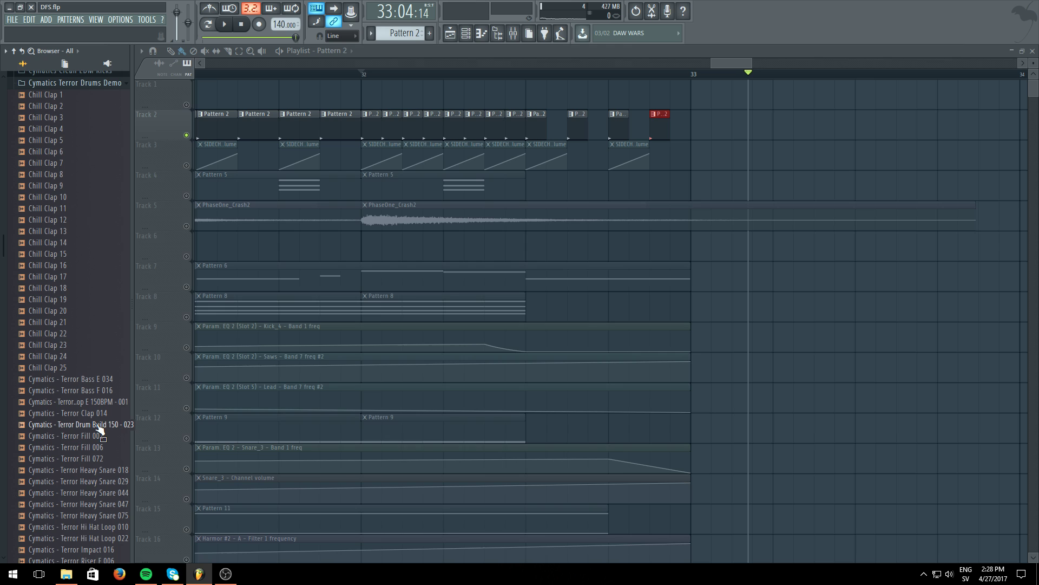
scroll(100, 406, "down", 4)
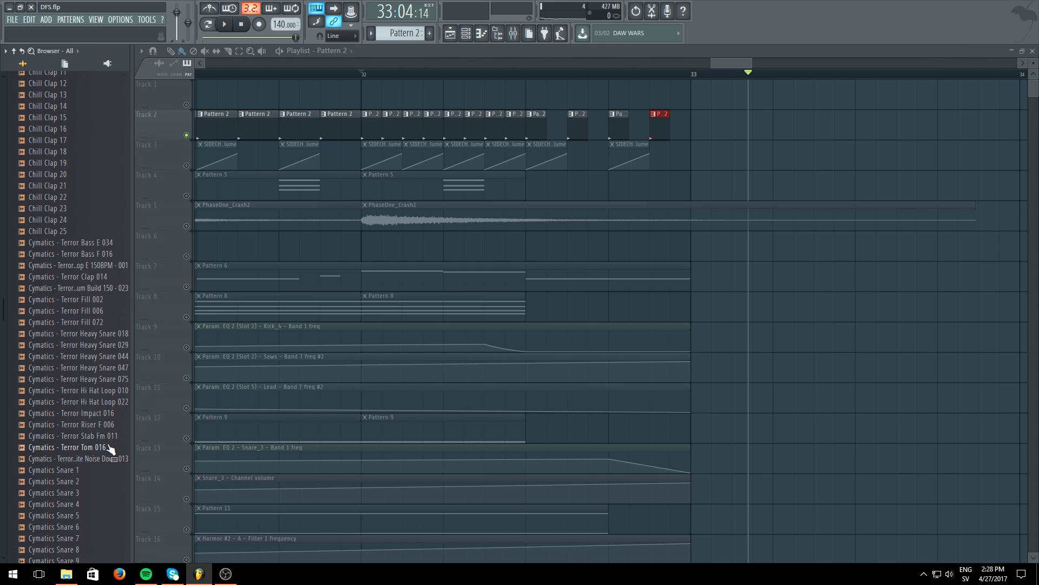
left_click_drag(109, 447, 563, 87)
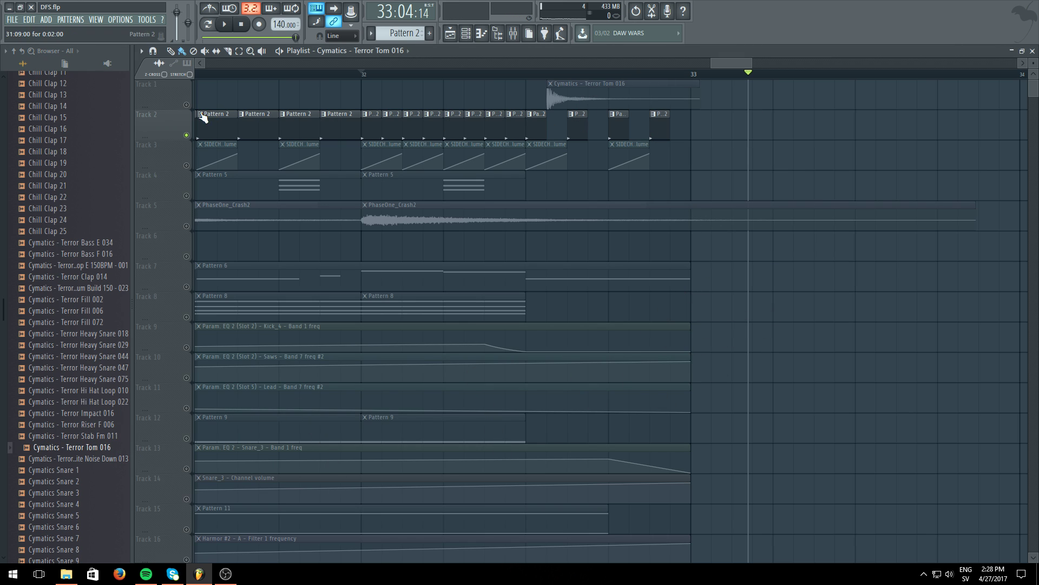
Unmute Track 1 and replay the fill with the tom sample from 32:09
left_click(187, 106)
left_click(525, 75)
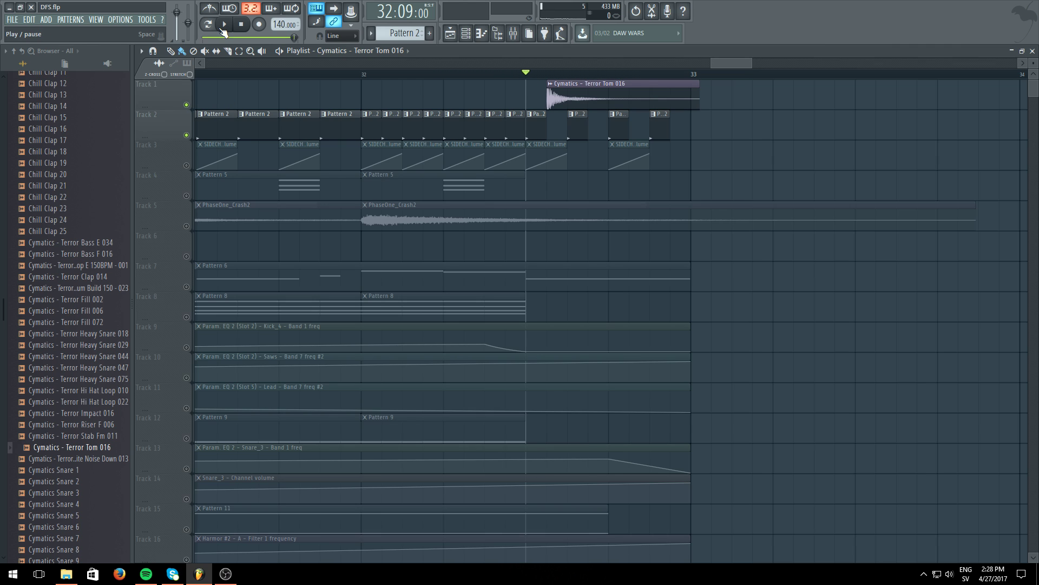
left_click(224, 25)
left_click(224, 25)
mouse_move(603, 91)
left_mouse_down()
mouse_move(698, 113)
mouse_move(609, 84)
left_mouse_up()
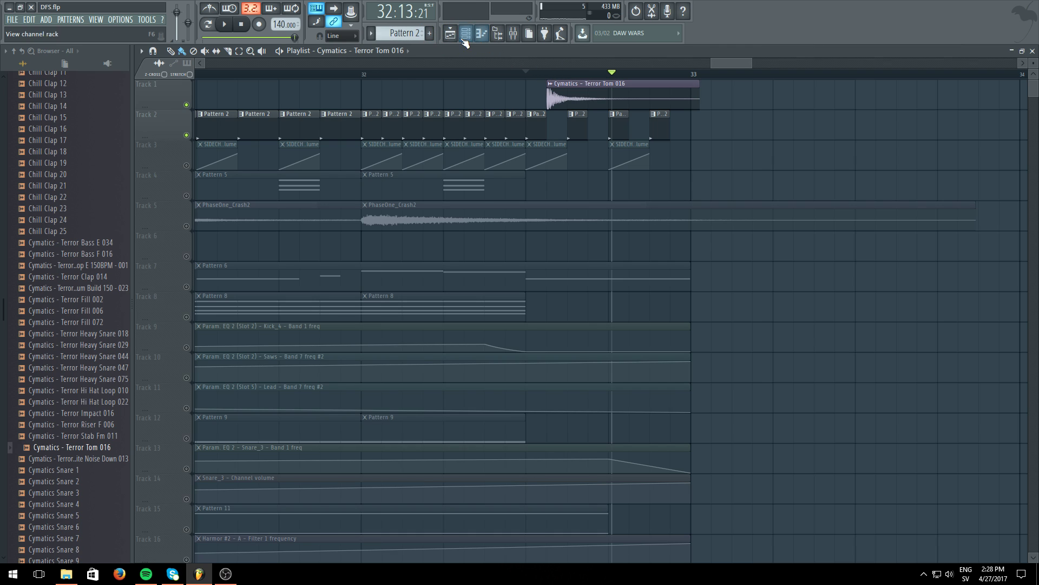
Create Pattern 14 with four consecutive two-step Terror Tom 016 notes on D#5, D5, C#5 and A#4, and play it in pattern mode
left_click(450, 35)
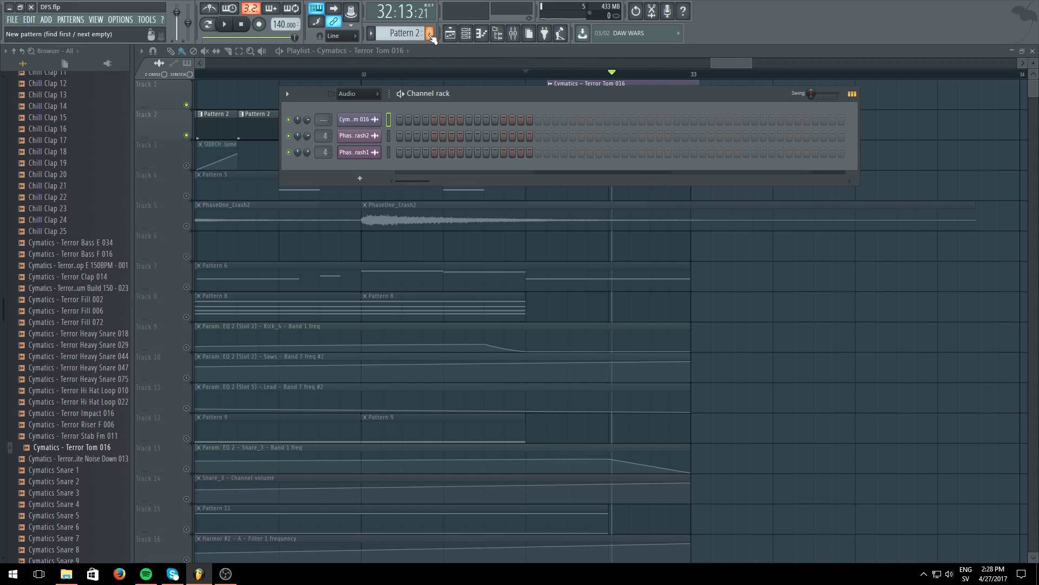
right_click(365, 121)
left_click(404, 119)
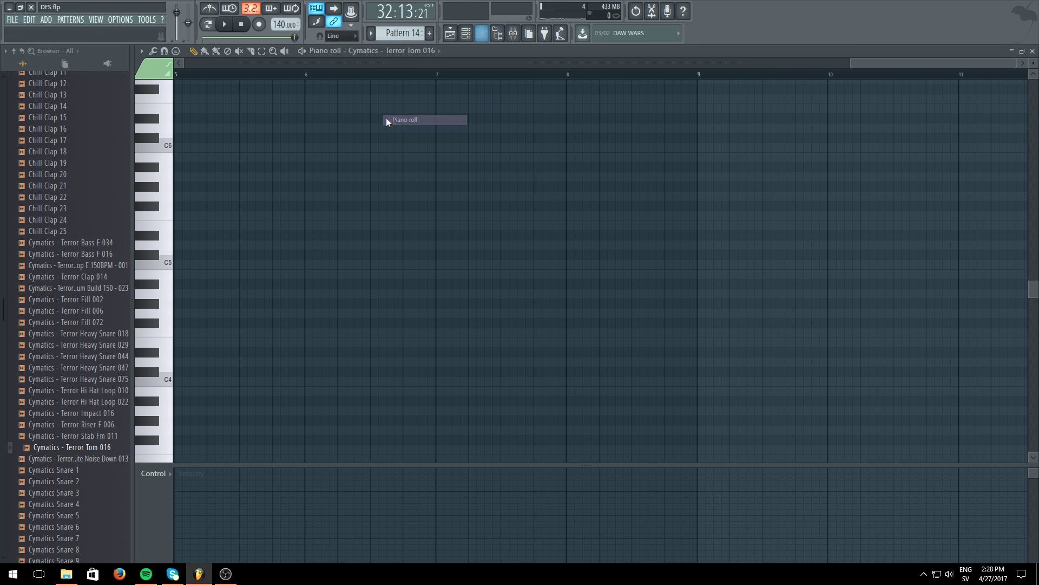
left_click(168, 230)
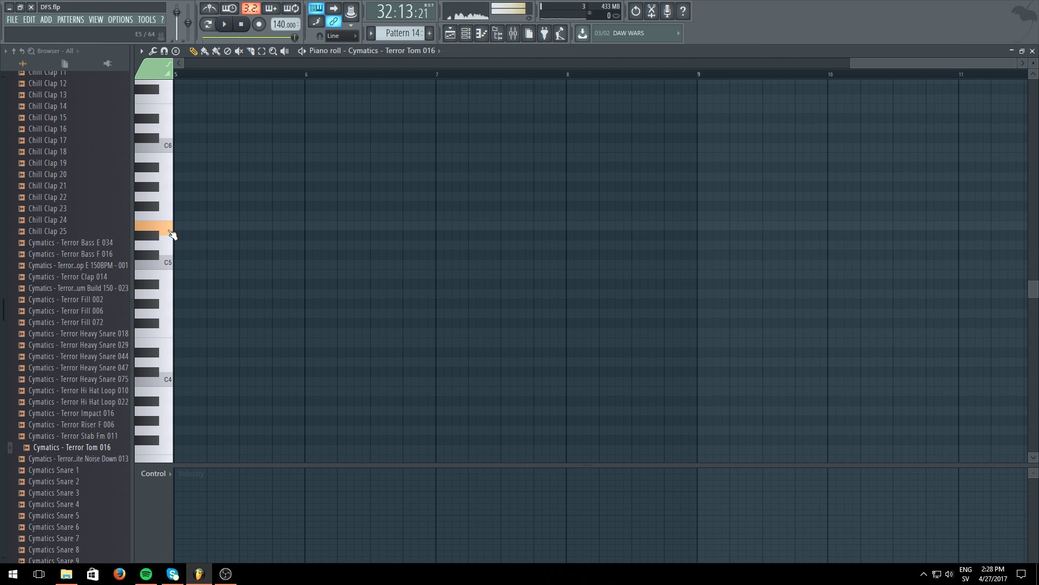
left_click(181, 227)
mouse_move(693, 222)
left_mouse_down()
mouse_move(169, 225)
mouse_move(130, 186)
mouse_move(119, 304)
mouse_move(110, 215)
mouse_move(114, 231)
left_mouse_up()
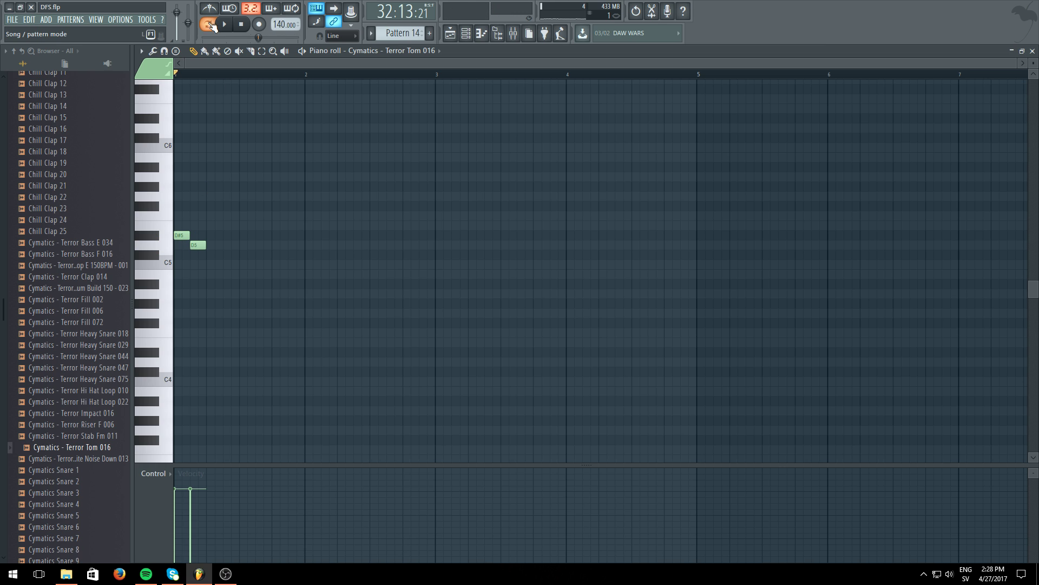
key("space")
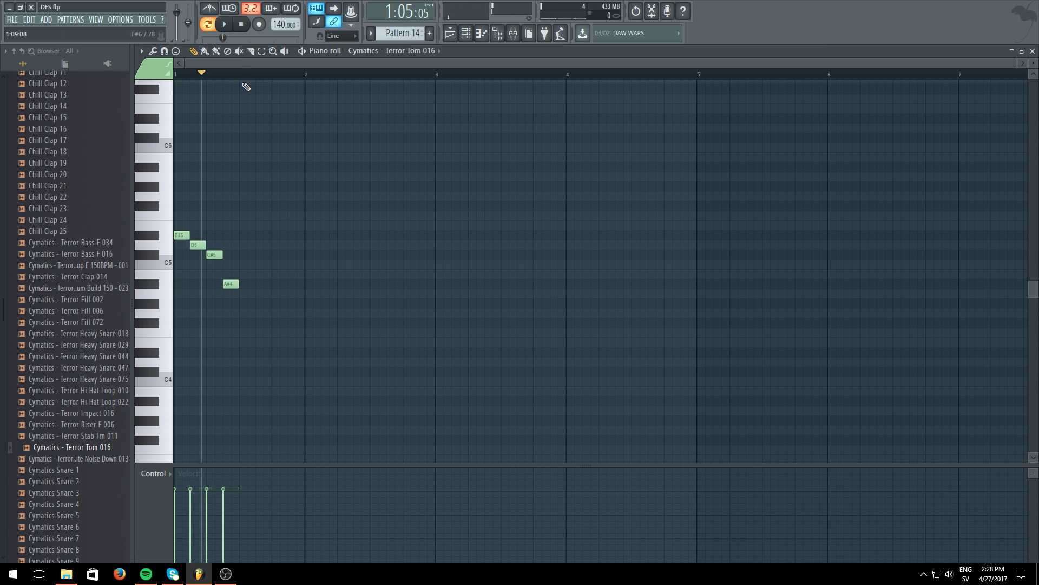
left_click(227, 26)
left_click(225, 25)
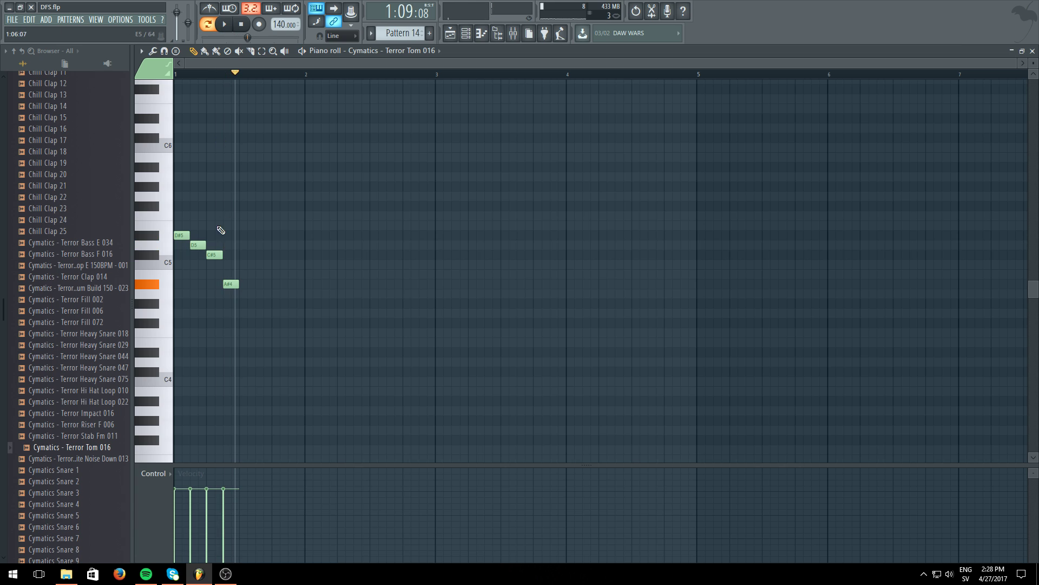
Lower the last three tom notes of Pattern 14 to C#5, C5 and G#4 and audition the pattern
left_click_drag(198, 244, 229, 304)
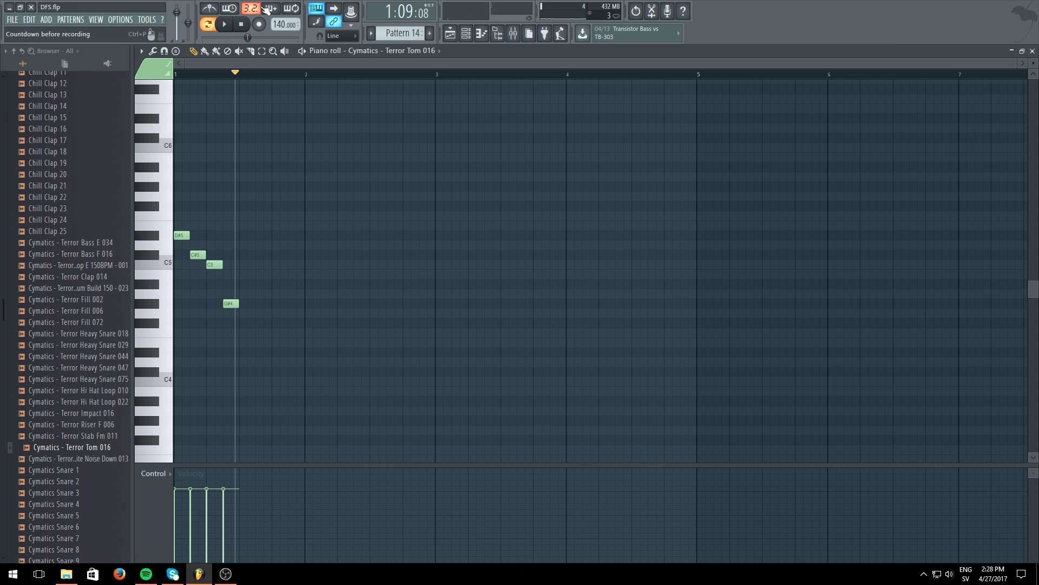
left_click(225, 25)
left_click(227, 26)
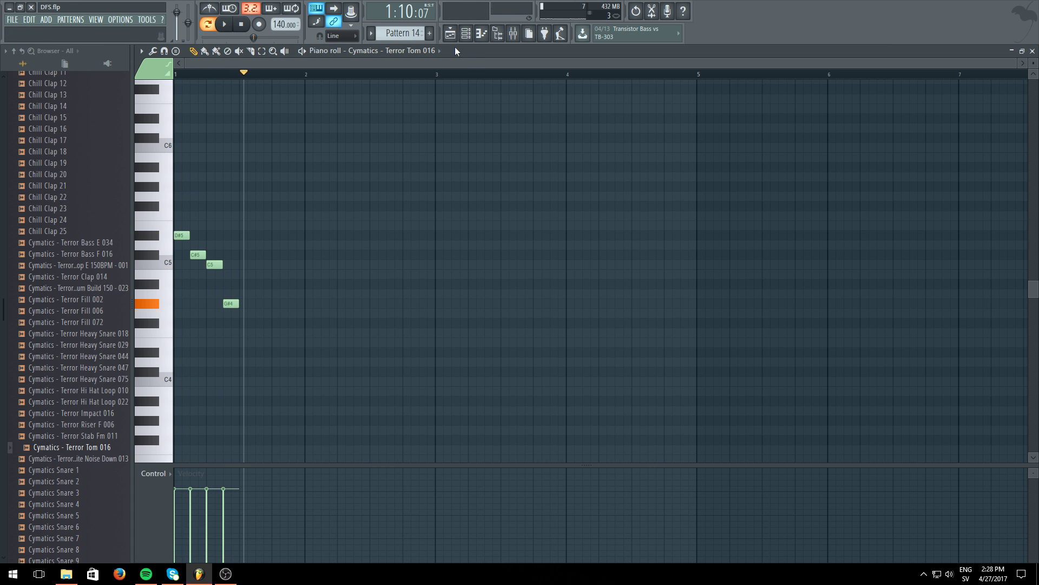
Replace the tom audio clip on Track 1 with Pattern 14 at 32:09 and replay the fill in song mode
left_click(450, 33)
left_click(524, 93)
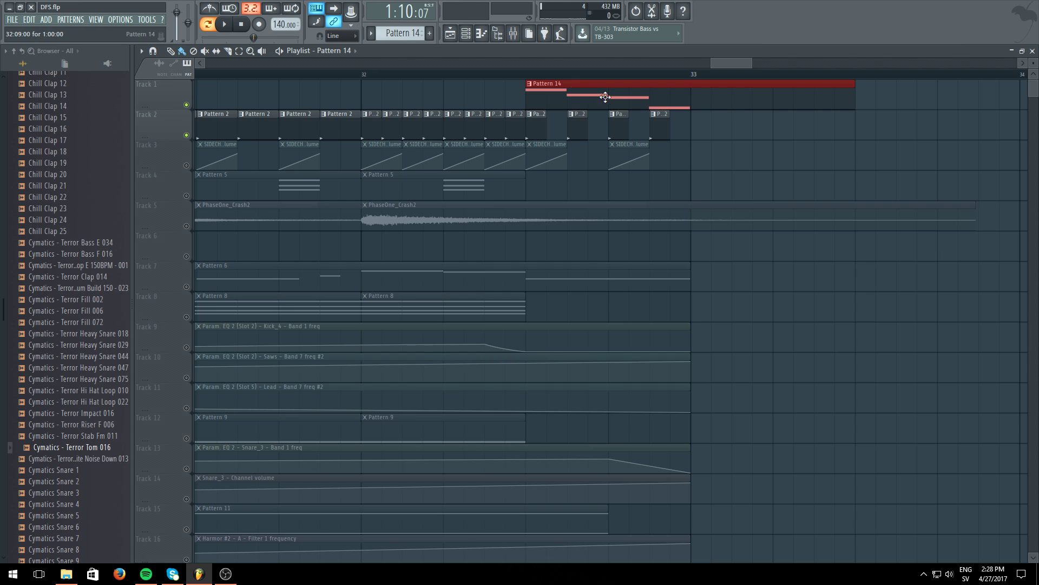
left_click(233, 25)
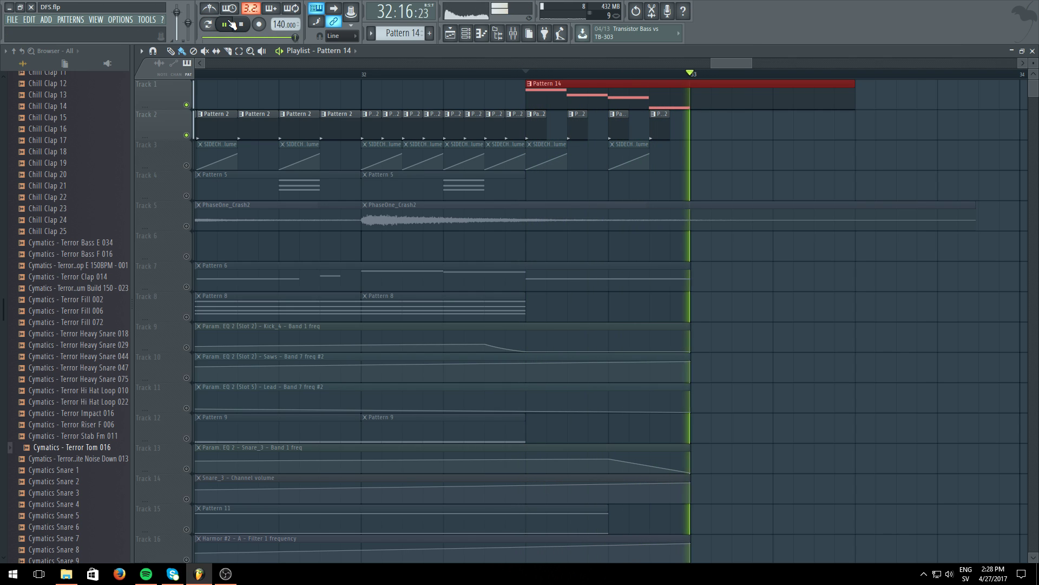
Move the Pattern 14 clip on Track 1 to 32:10 and replay the fill from 32:09
left_click_drag(603, 90, 624, 91)
key("space")
left_click(528, 75)
key("space")
left_click(875, 161, "ctrl")
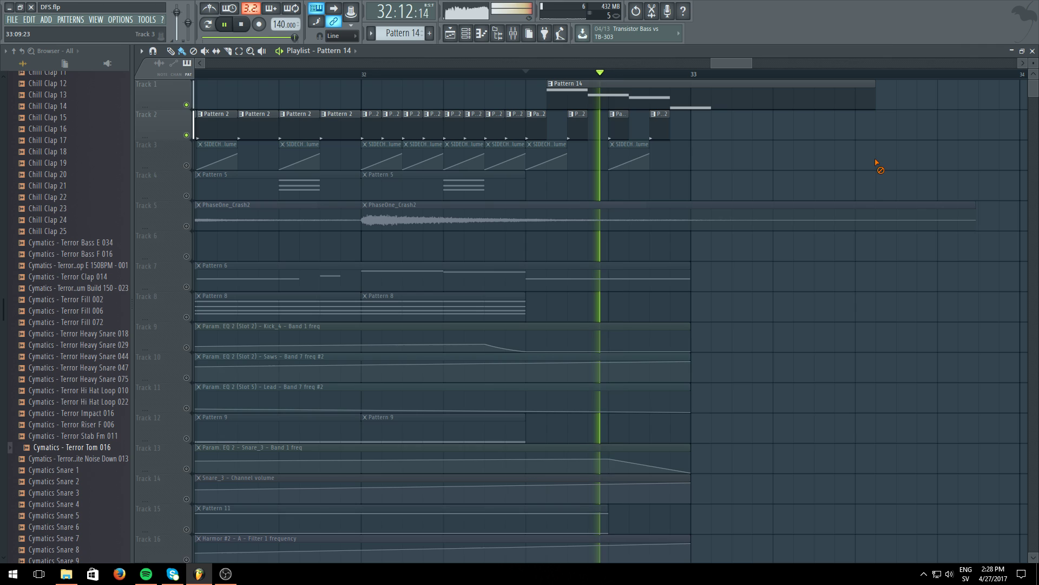
key("space")
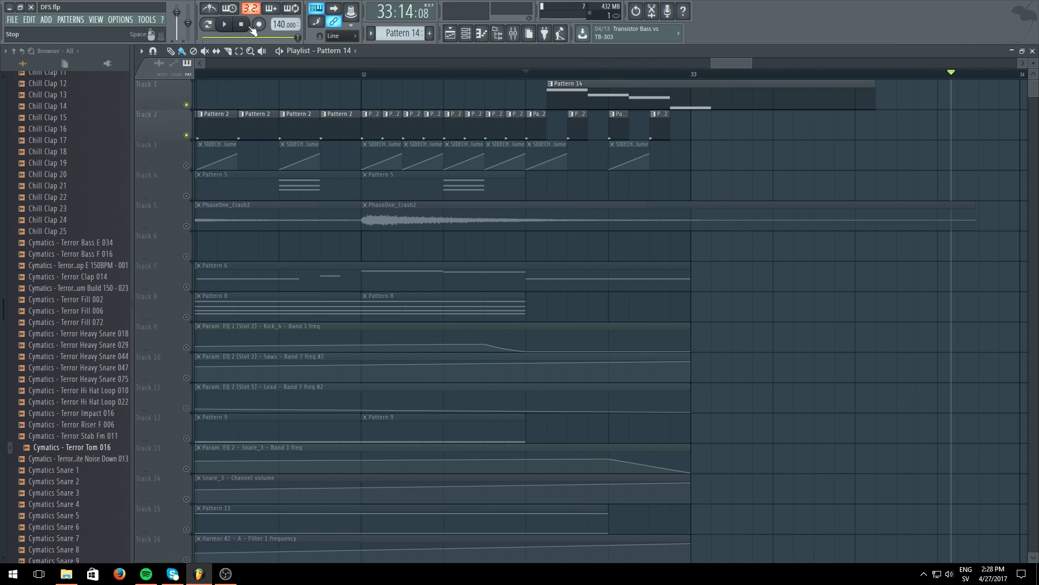
In Pattern 14, delete the C#5 tom note, replace the first D#5 with four half-step D#5 notes using 1/2 step snap, and audition it
left_click(465, 33)
left_click(471, 115)
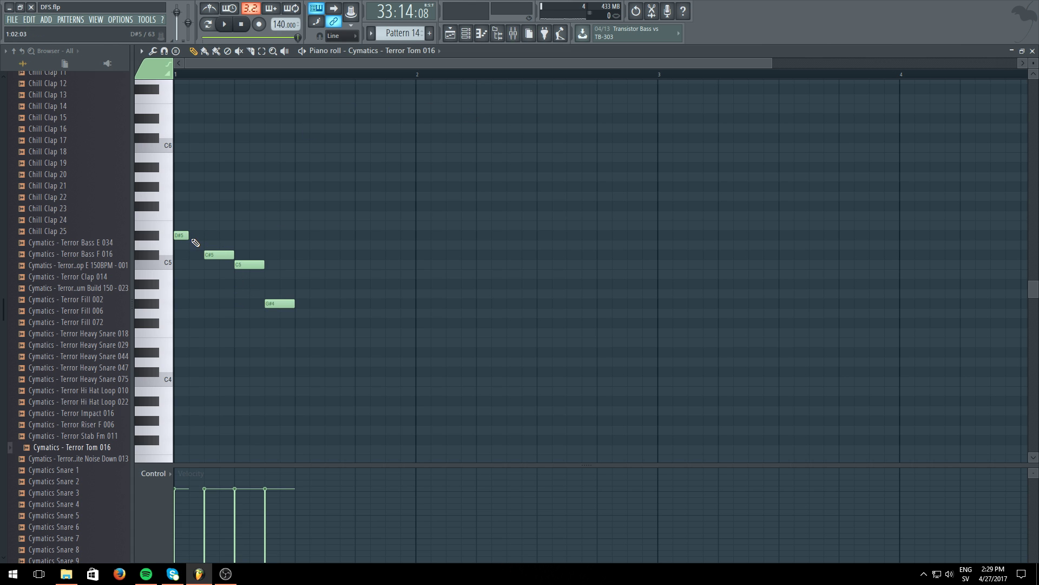
scroll(211, 78, "up", 3)
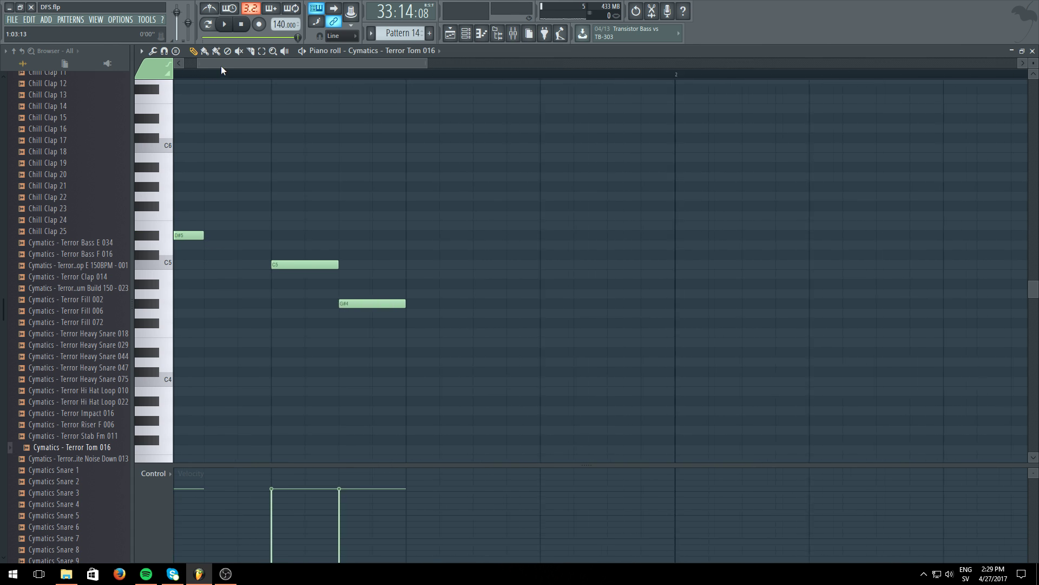
left_click(341, 36)
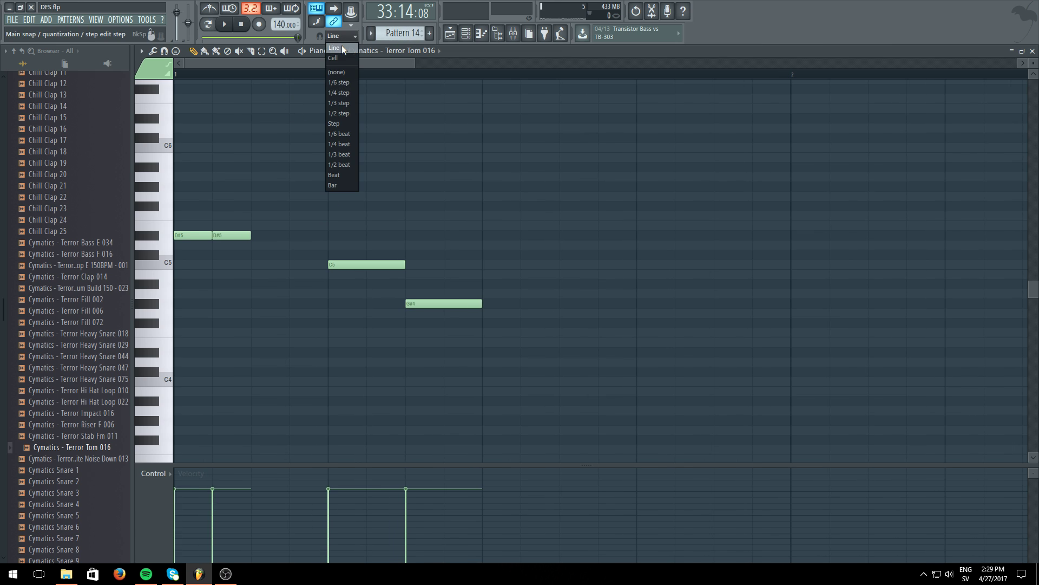
left_click(347, 114)
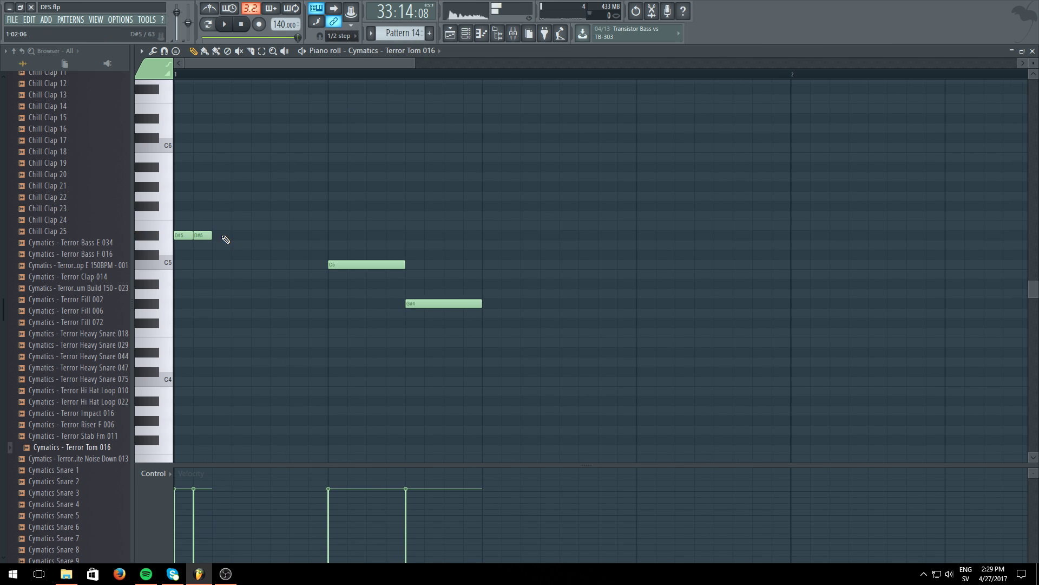
left_click(224, 24)
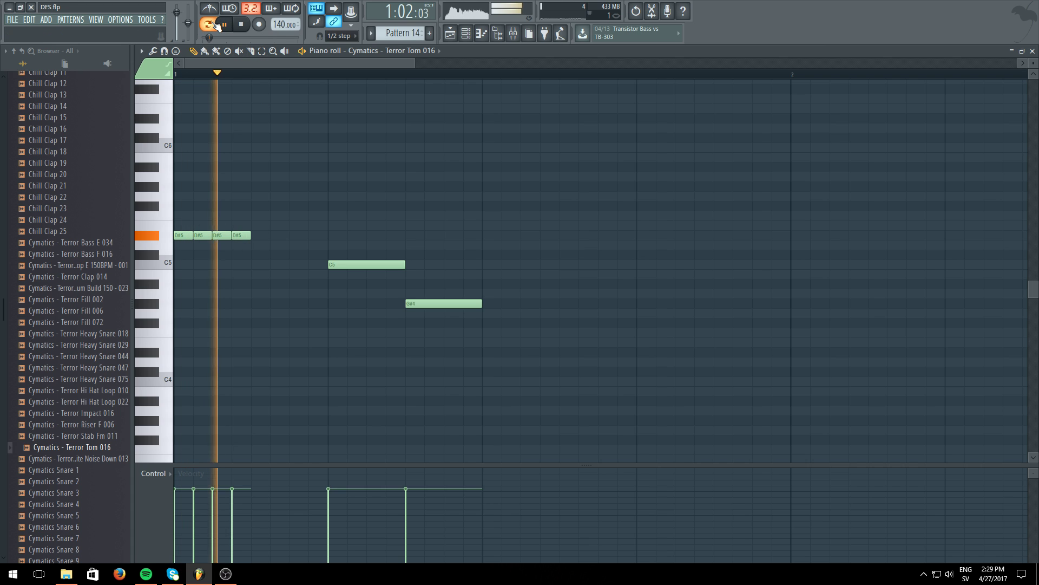
left_click(226, 25)
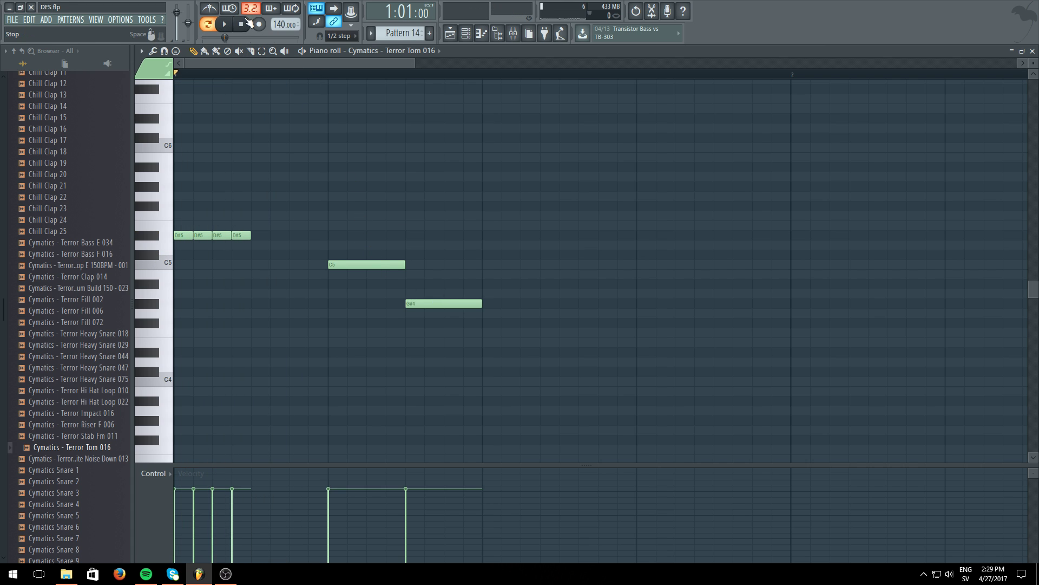
left_click(233, 25)
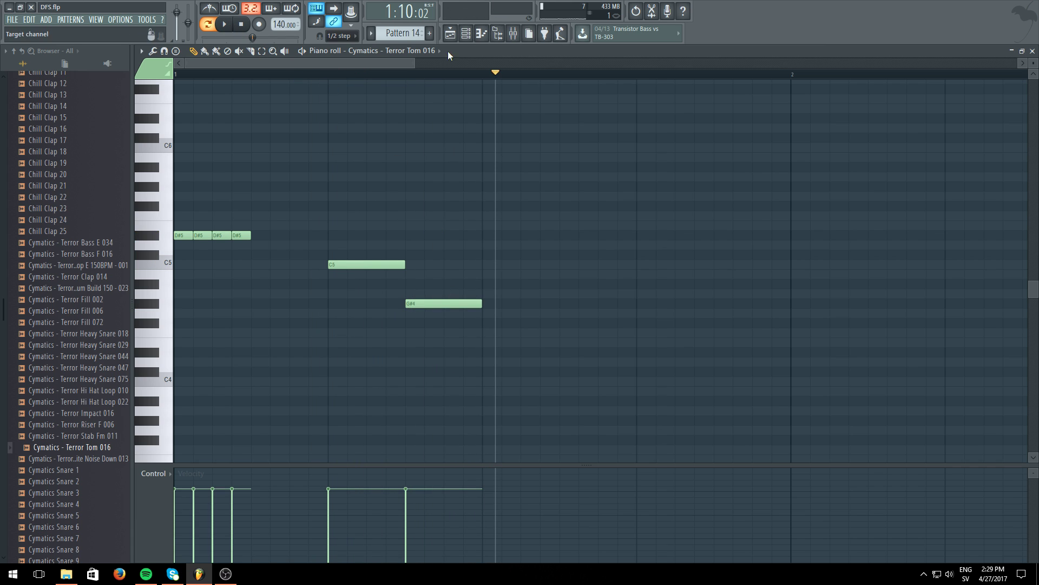
Replay the end of bar 32 in the playlist with the revised Pattern 14
left_click(450, 33)
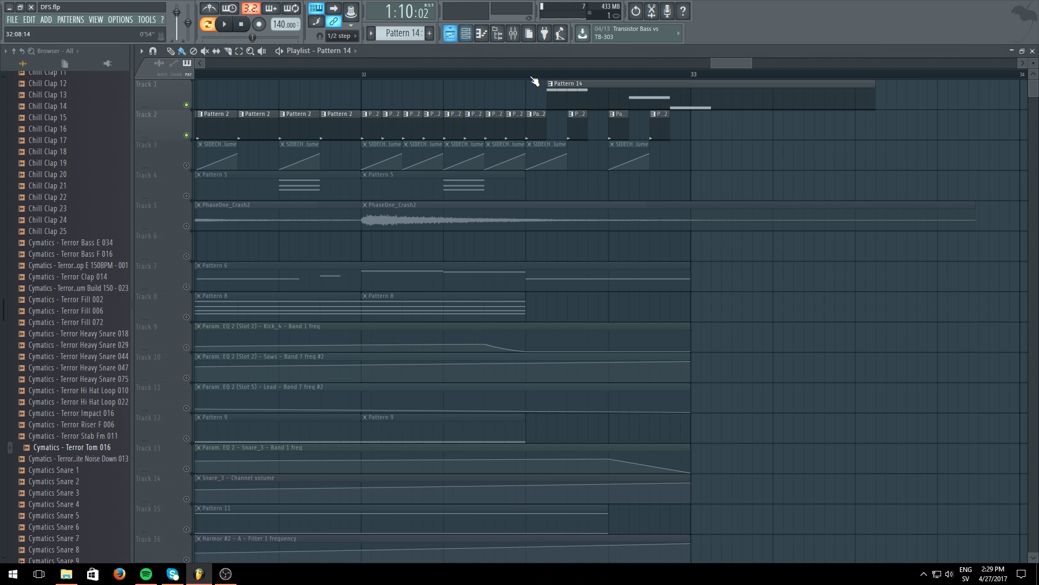
left_click(227, 24)
key("space")
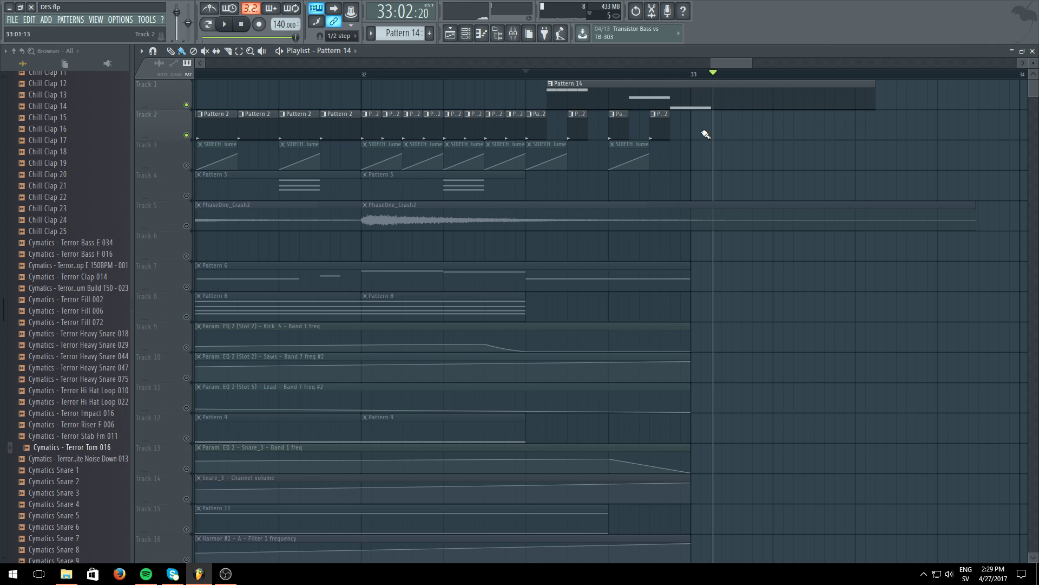
Delete the Track 2 clips from 32:09 to 32:15, move Pattern 14 on Track 1 to 32:09, and replay from bar 32
key("space")
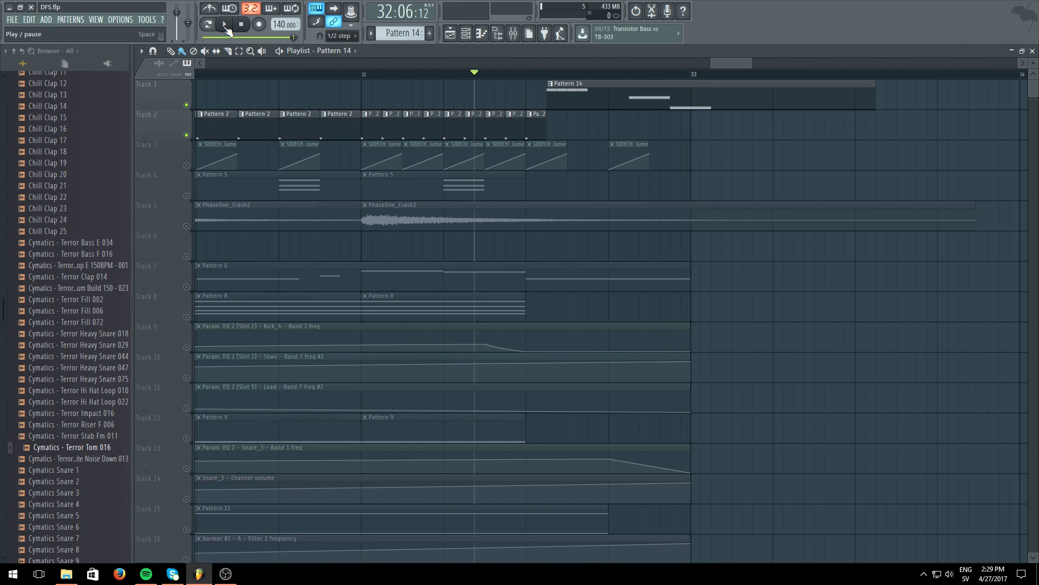
right_click(547, 125)
left_click_drag(571, 101, 551, 103)
left_click(365, 73)
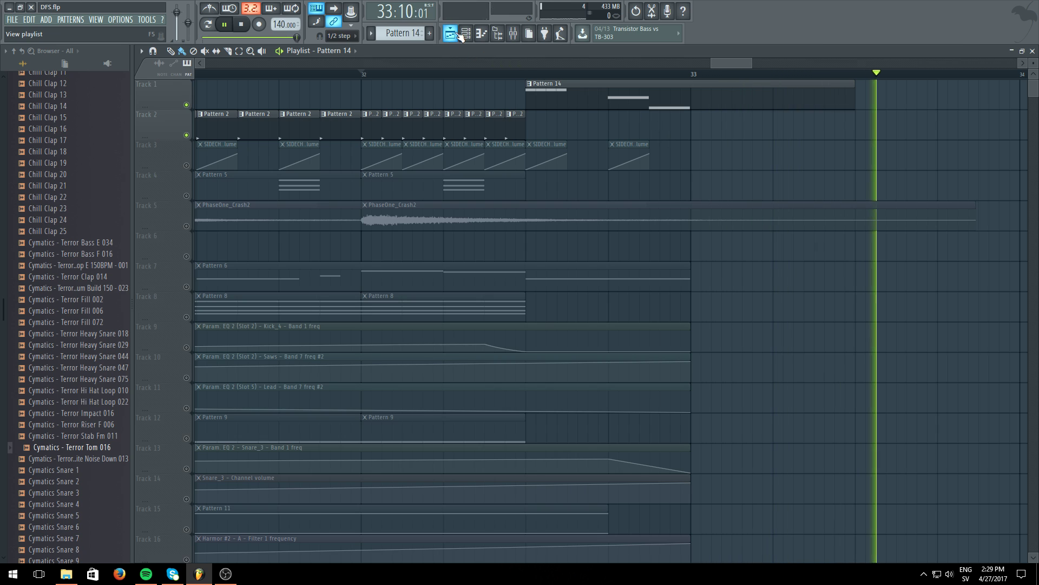
Unmute all the playlist tracks and replay the fill from 32:05
right_click(187, 134)
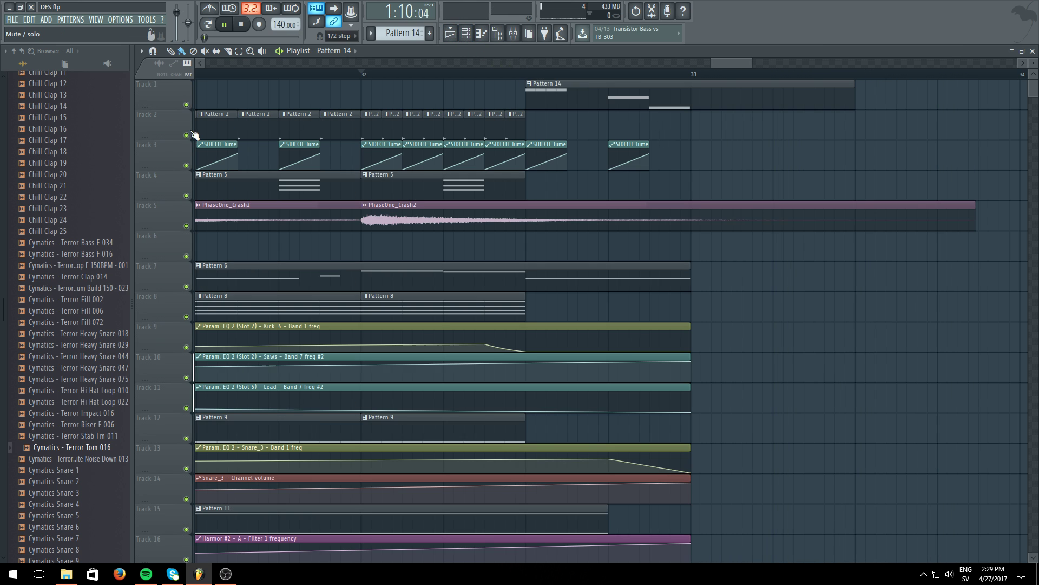
left_click(444, 74)
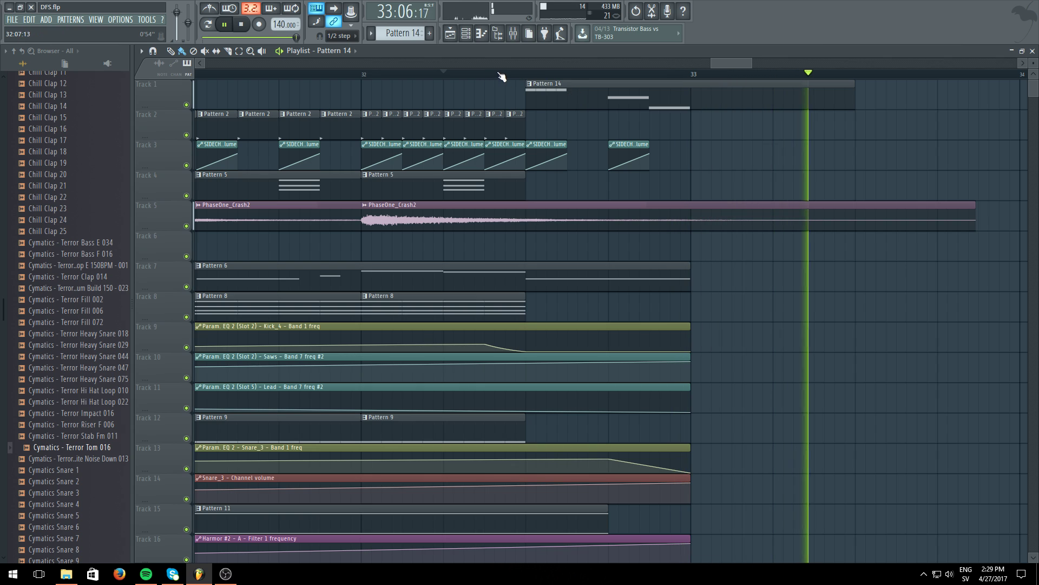
In Pattern 14's tom piano roll, move the C5 note to 1:05 and G#4 to 1:07, and add a D#5 note at 1:03
left_click(466, 34)
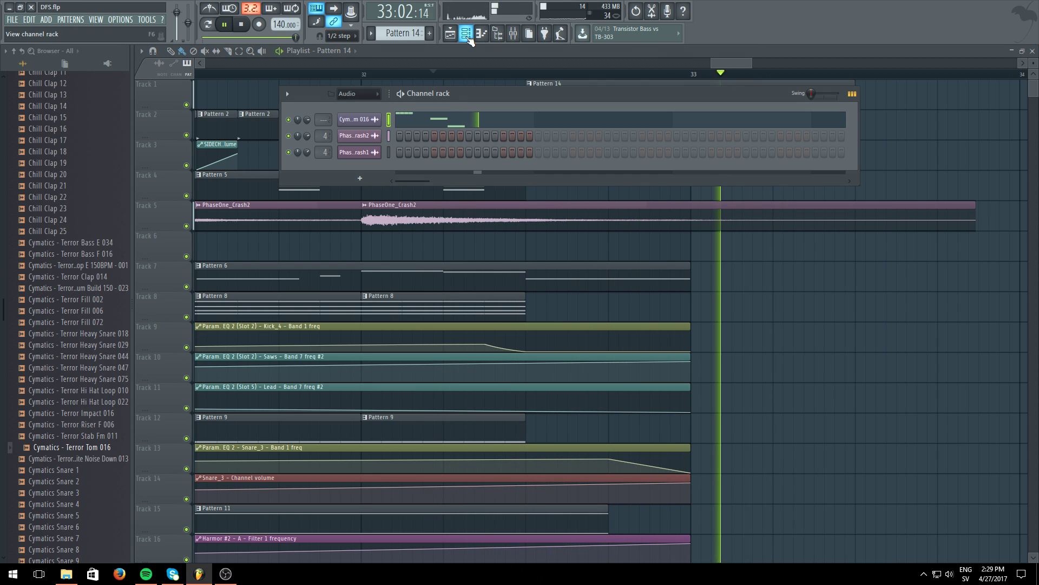
left_click(481, 123)
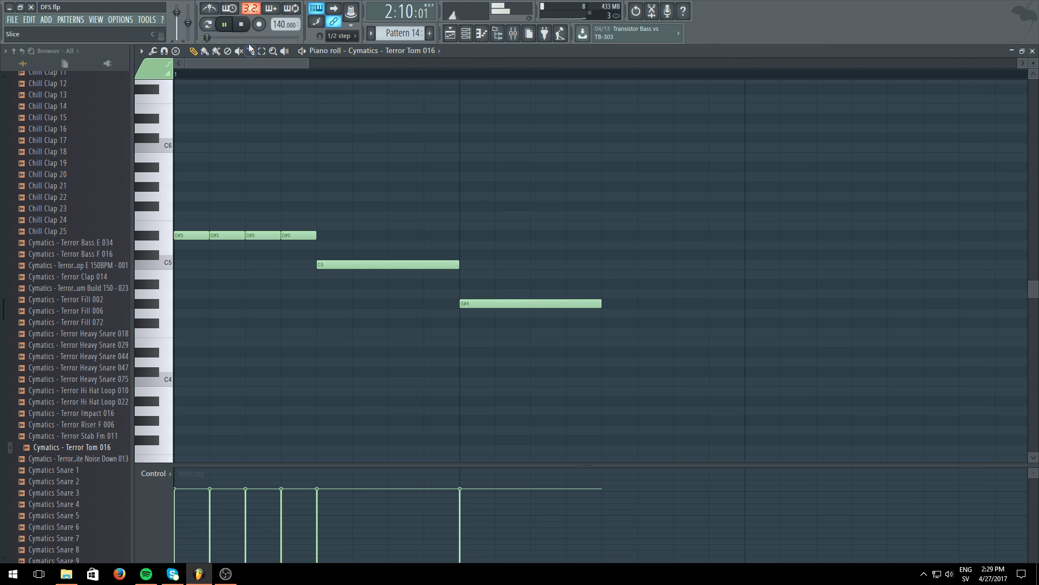
key("l")
left_click(604, 322)
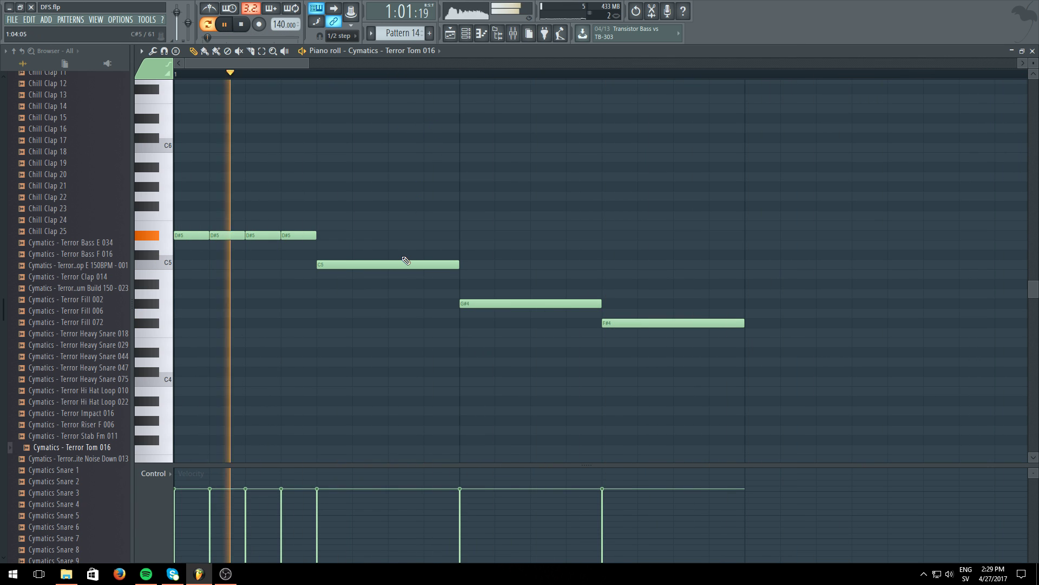
left_click_drag(405, 262, 550, 256)
left_click_drag(549, 301, 685, 305)
right_click(683, 322)
left_click(321, 229)
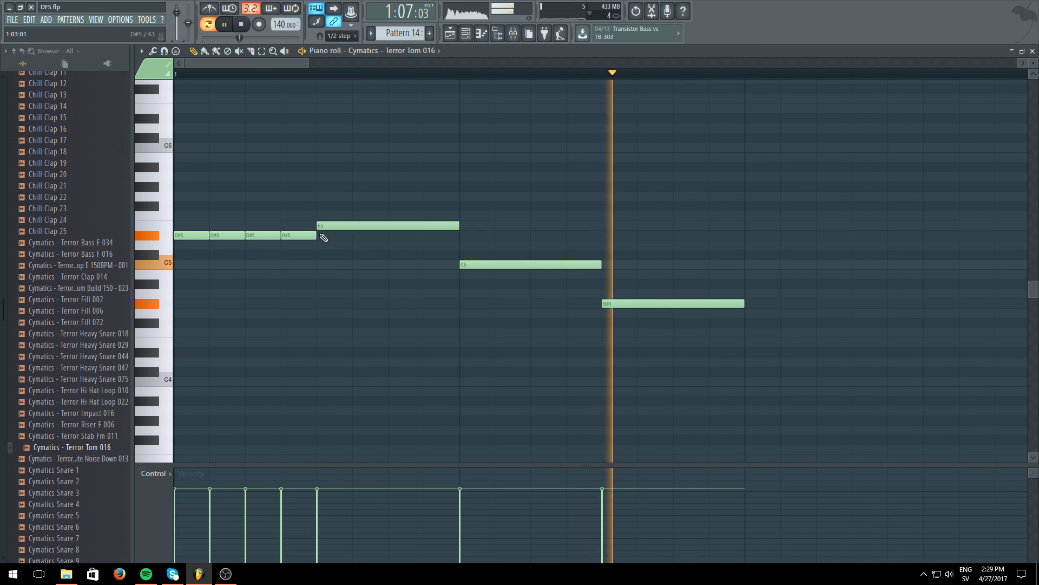
right_click(321, 229)
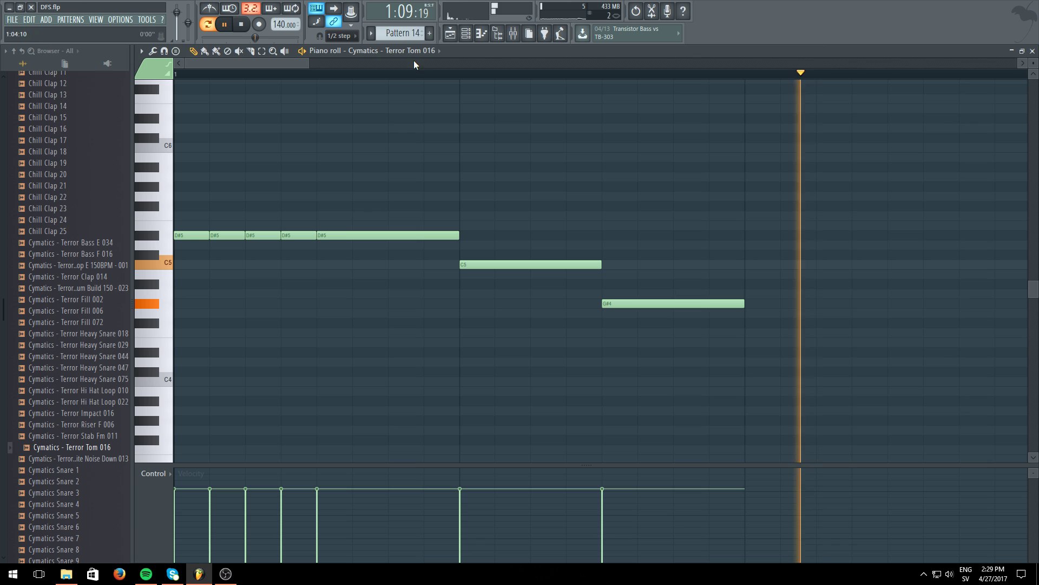
Add Pattern 2 clips to Track 2 at 32:09 and 32:13, replaying the fill in song mode
key("F5")
key("l")
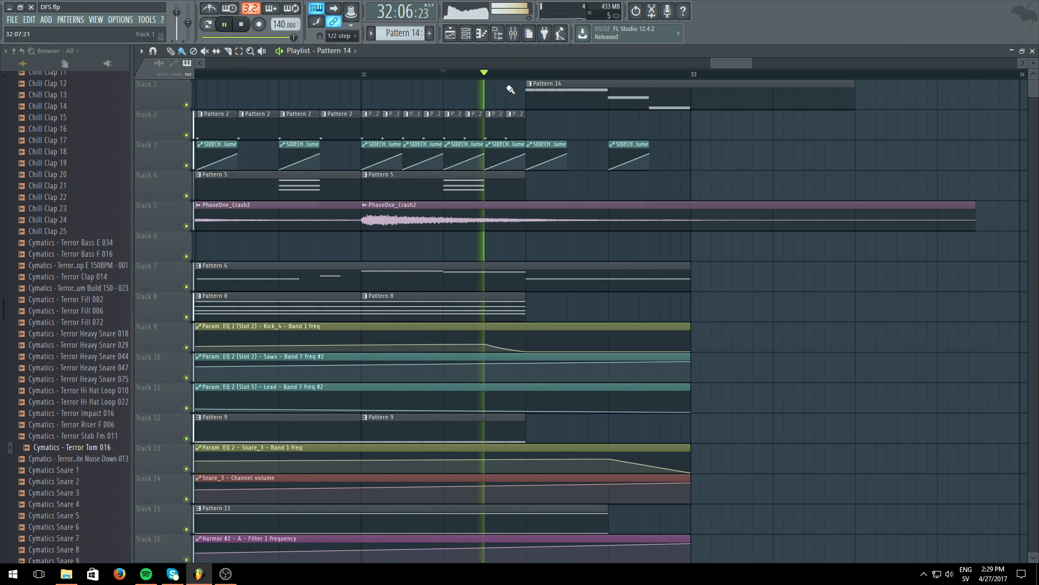
left_click(515, 130)
left_click(528, 130)
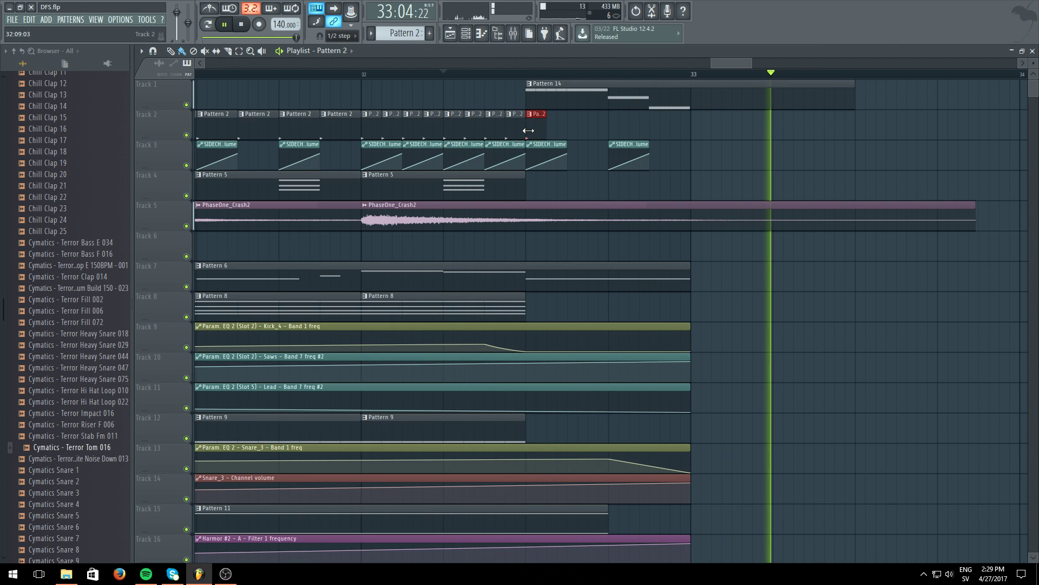
left_click(364, 74)
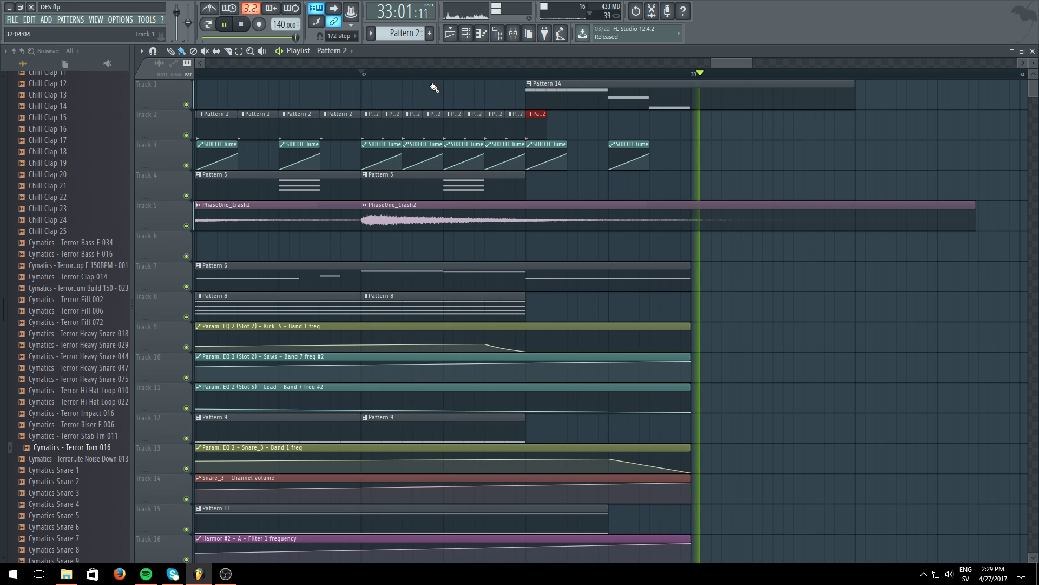
left_click(616, 126)
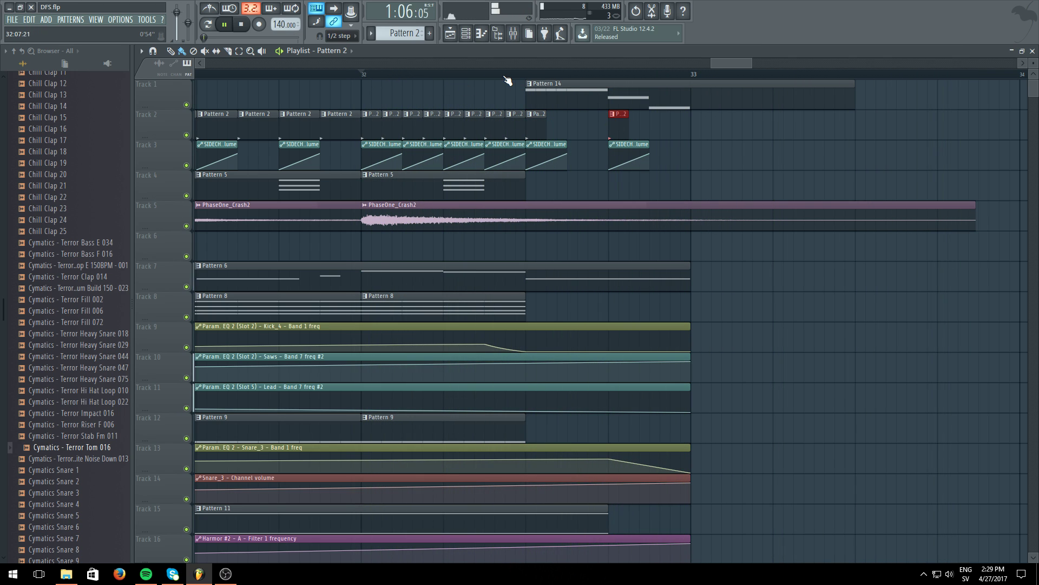
left_click(502, 76)
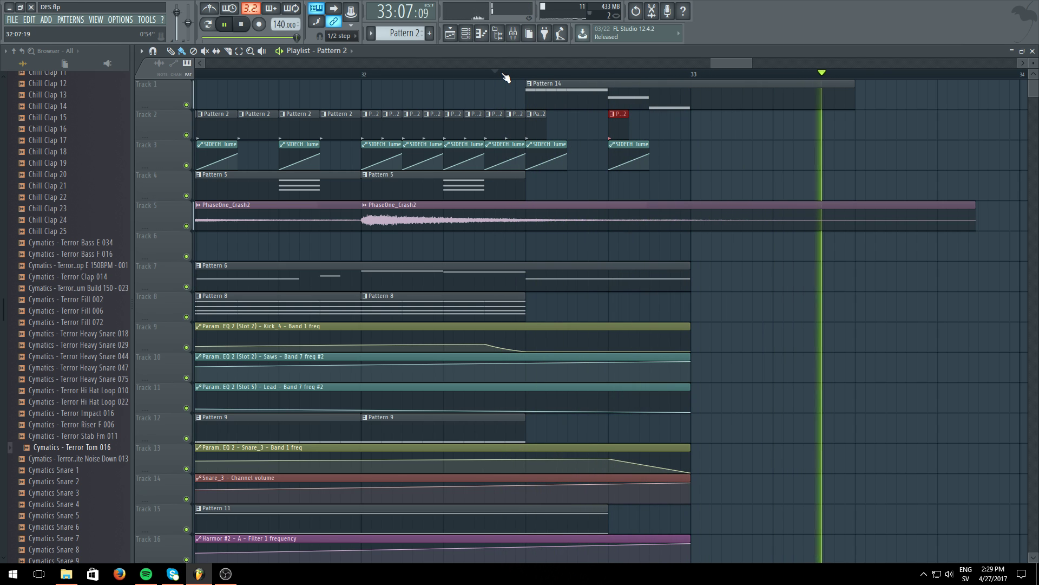
scroll(644, 162, "down", 1)
scroll(642, 161, "up", 1)
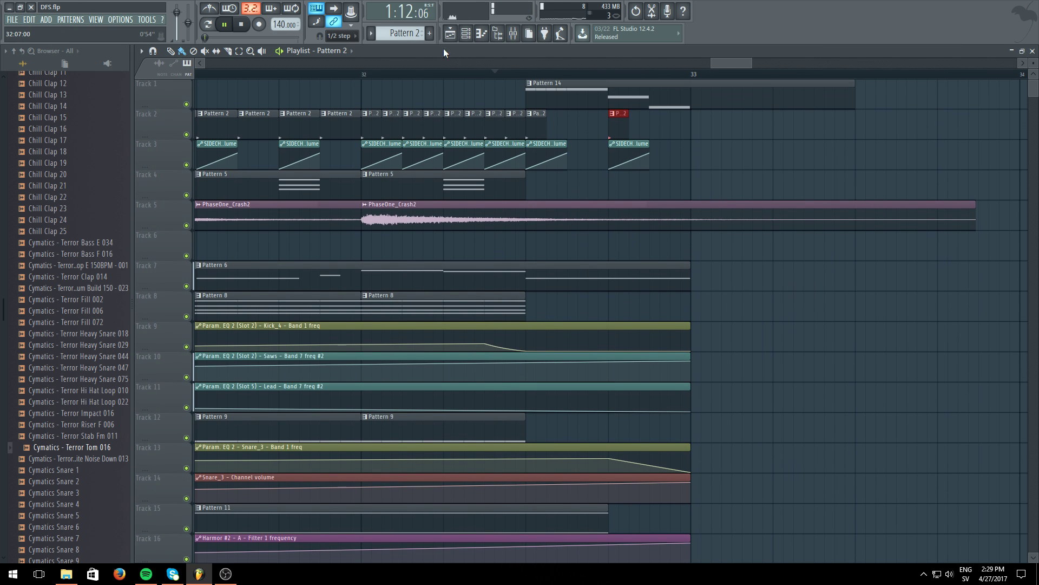
left_click(401, 33)
left_click(438, 182)
left_click(651, 124)
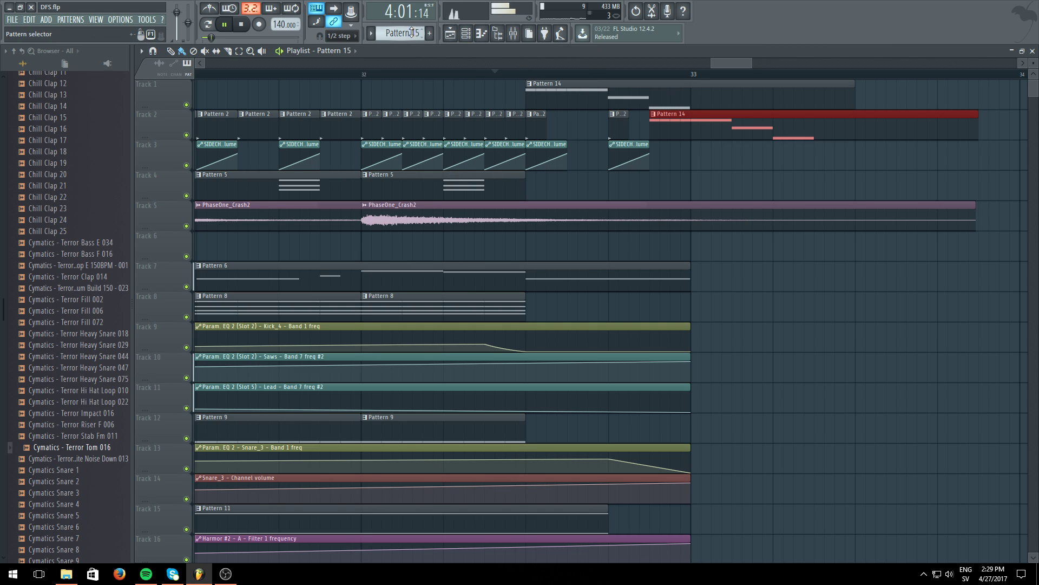
right_click(674, 123)
Replace the Pattern 2 clip at 32:13 on Track 2 with a half-step Pattern 13 clip at 32:15, and replay the fill
left_click(652, 130)
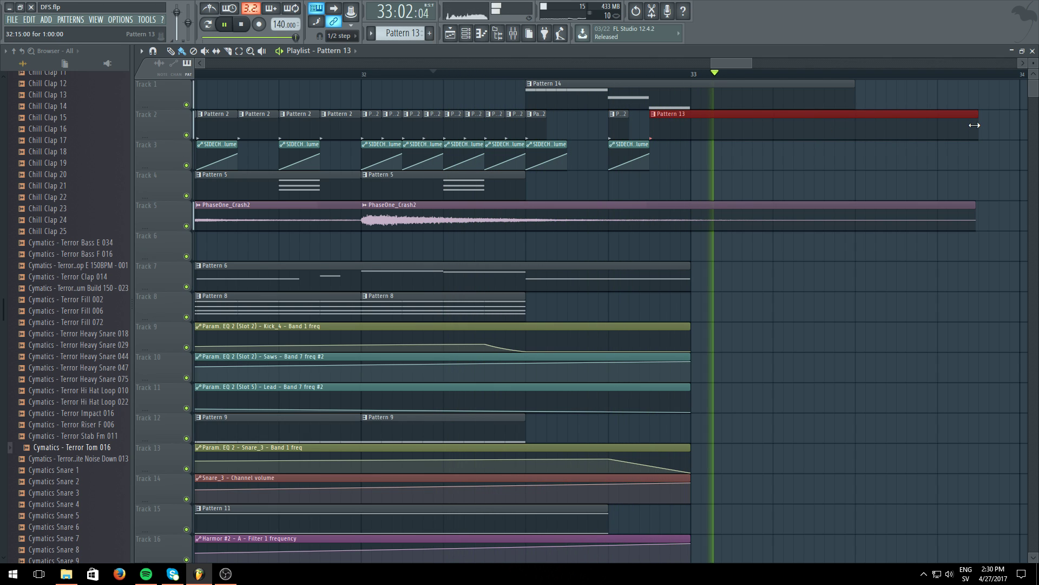
left_click_drag(977, 124, 663, 142)
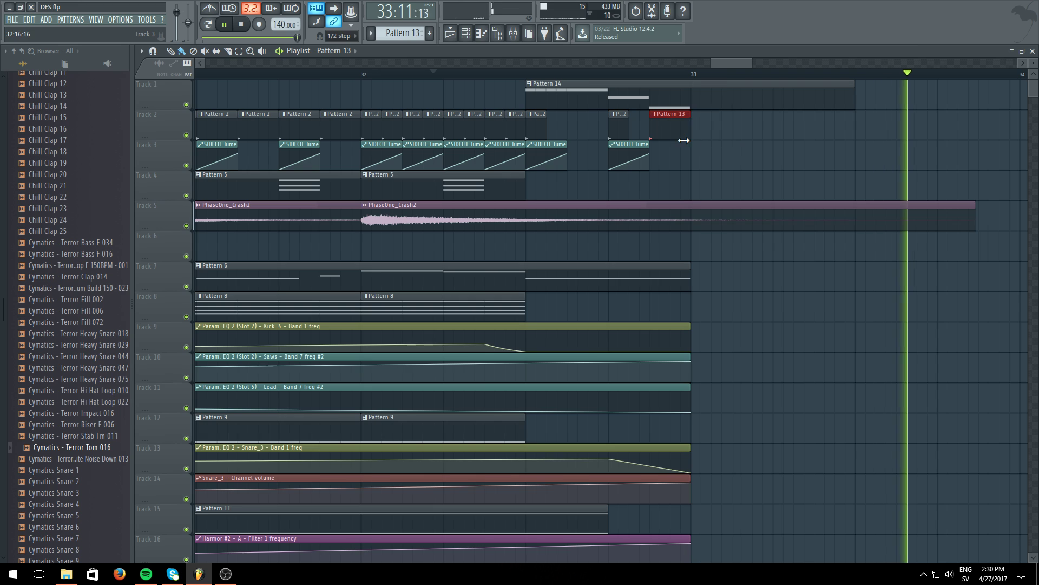
left_click(479, 70)
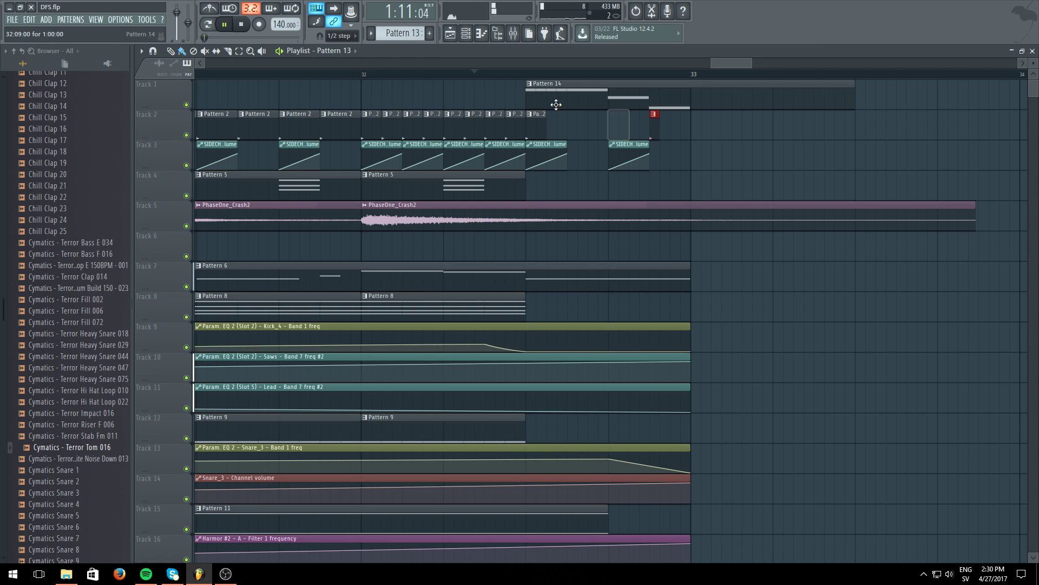
left_click(464, 76)
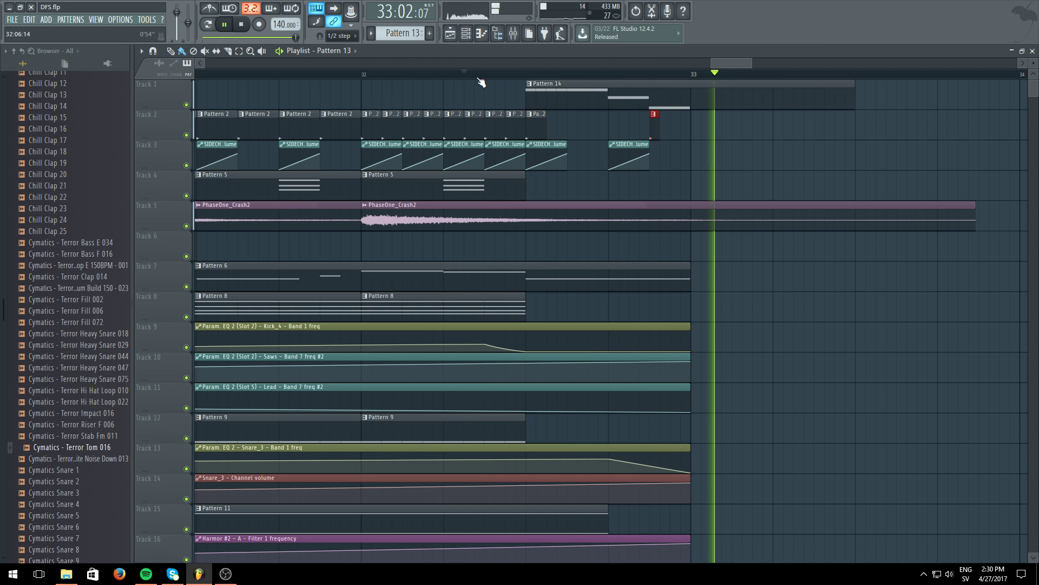
Collapse the Cymatics Terror Drums Demo and Dubstep Samples folders in the browser, and pause playback with Pattern 14 selected
scroll(582, 77, "down", 9)
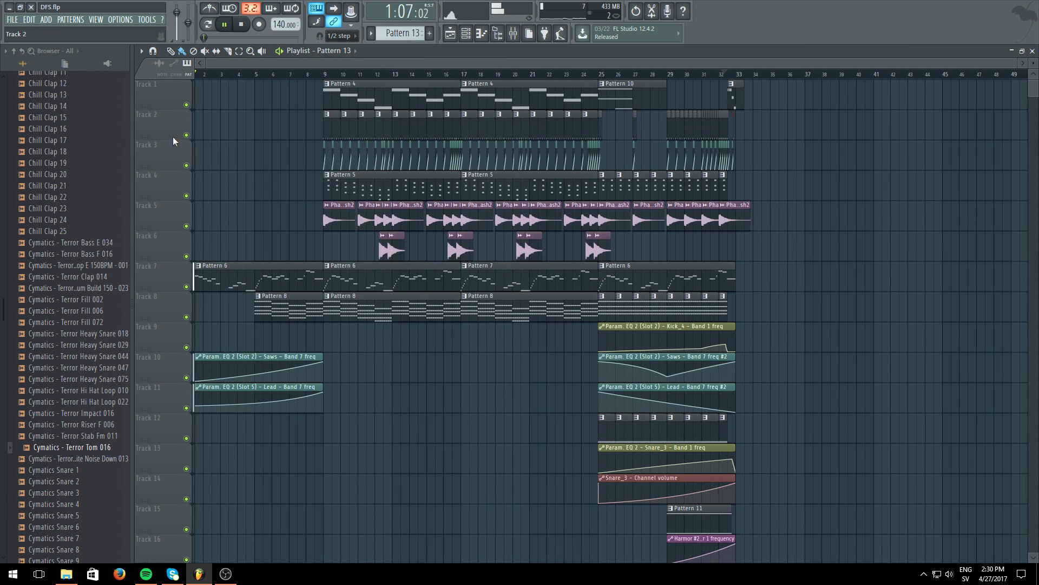
scroll(87, 160, "up", 3)
scroll(85, 158, "up", 4)
left_click(74, 208)
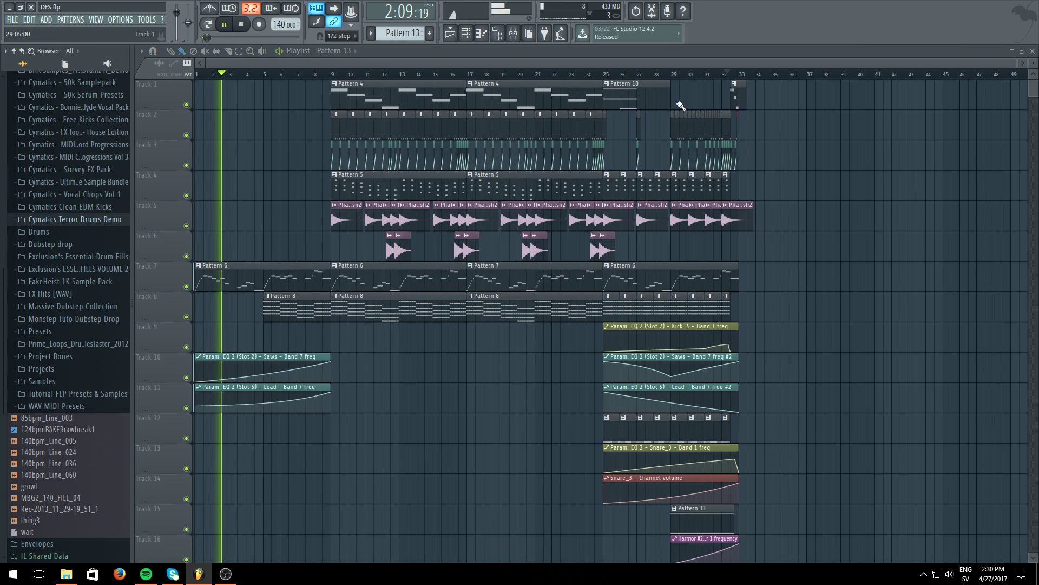
left_click(732, 81)
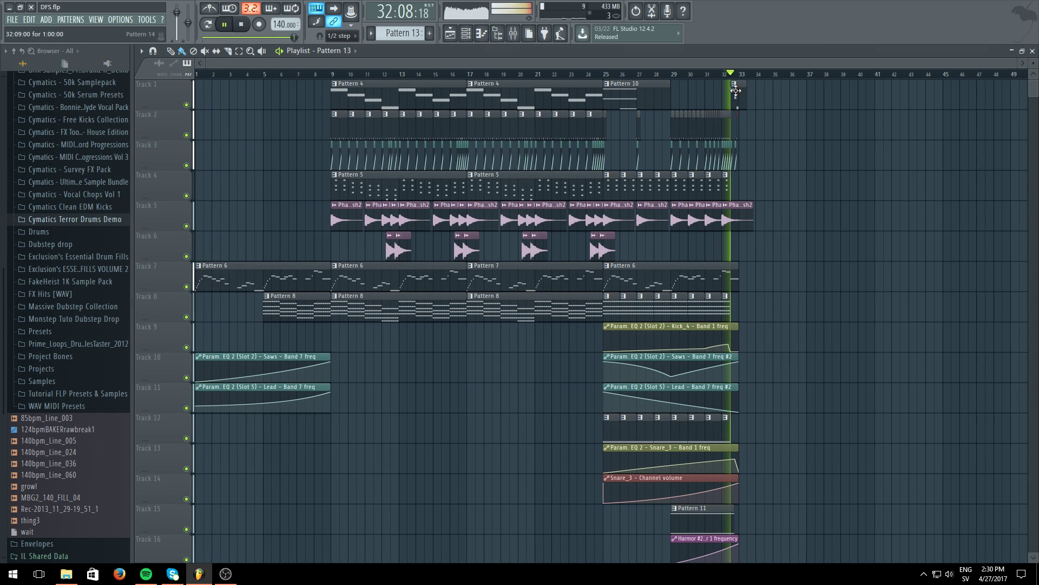
left_click(224, 24)
scroll(81, 208, "up", 5)
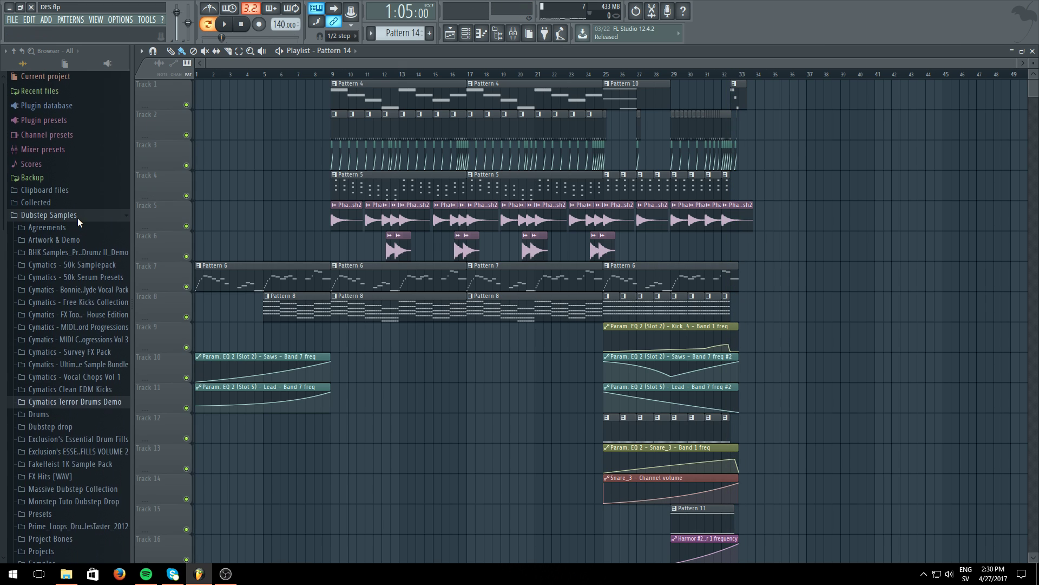
left_click(77, 217)
Route the Cymatics Terror Tom 016 channel to mixer track 12
left_click(466, 34)
left_click(359, 120)
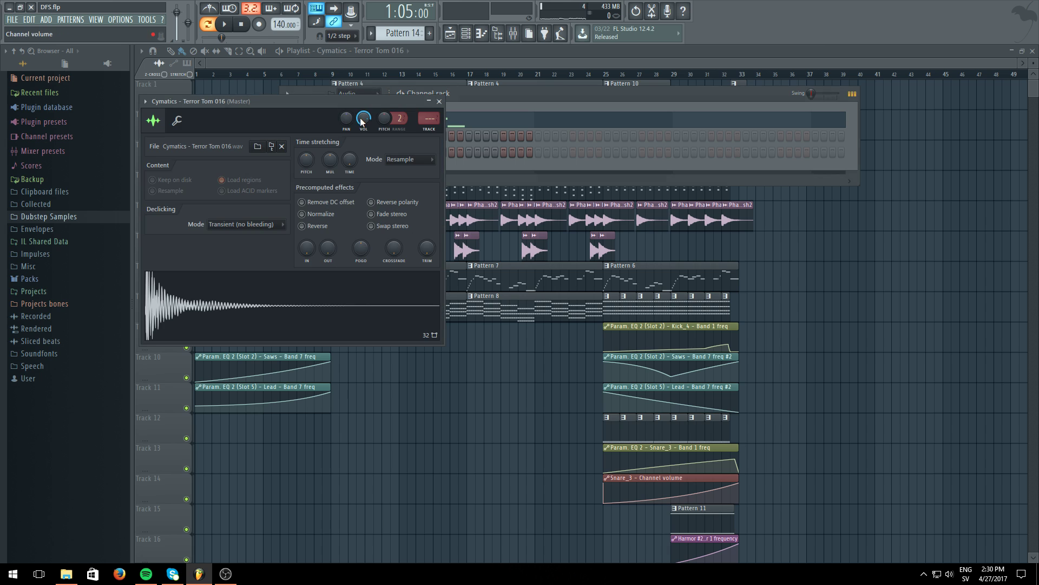
left_click(154, 102)
left_click(329, 138)
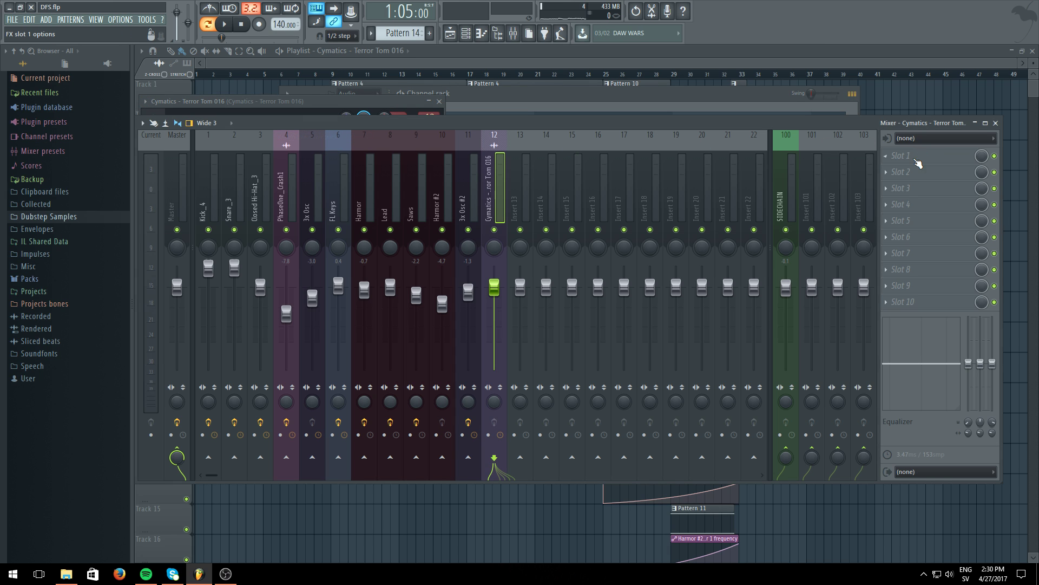
Load Fruity Delay 2 in effect slot 1 of the tom's mixer track and try out its mix level during playback
left_click(916, 160)
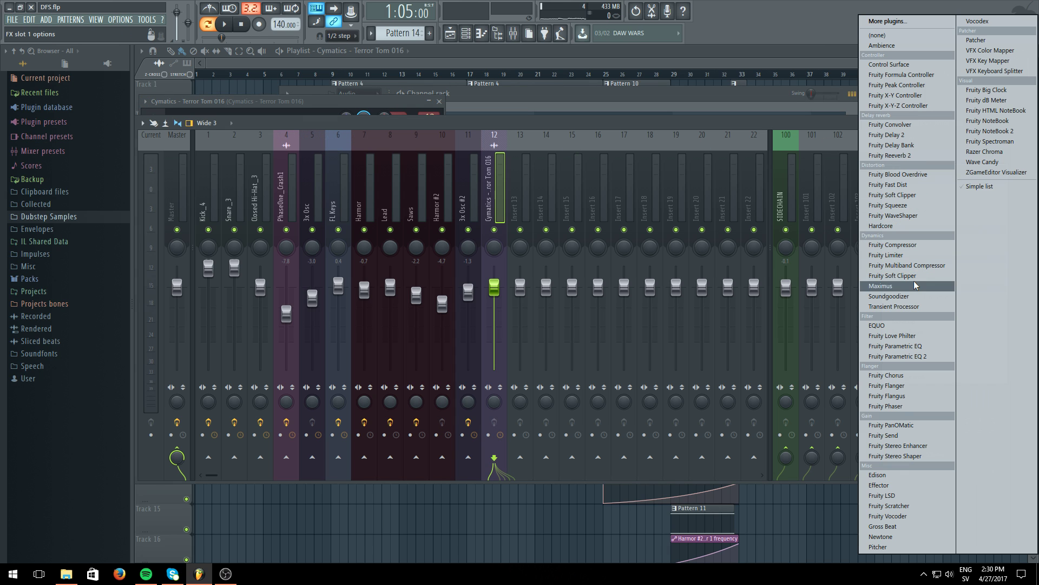
left_click(895, 135)
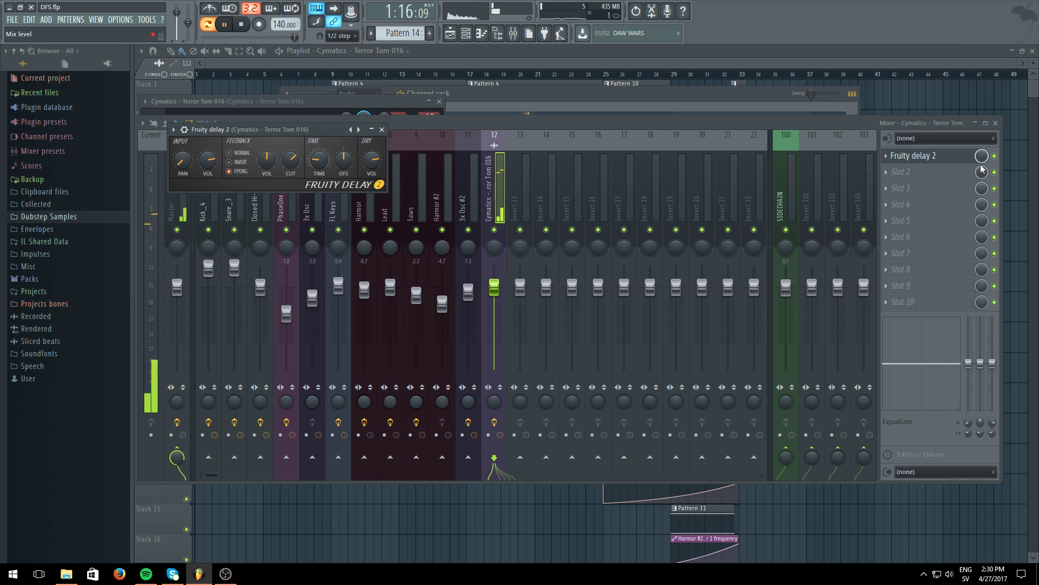
left_click_drag(981, 162, 981, 174)
Load Fruity Parametric EQ 2 in slot 2, dipping band 4 and gently boosting bands 1, 2 and 7, with band 1 at 50 Hz
left_click(919, 179)
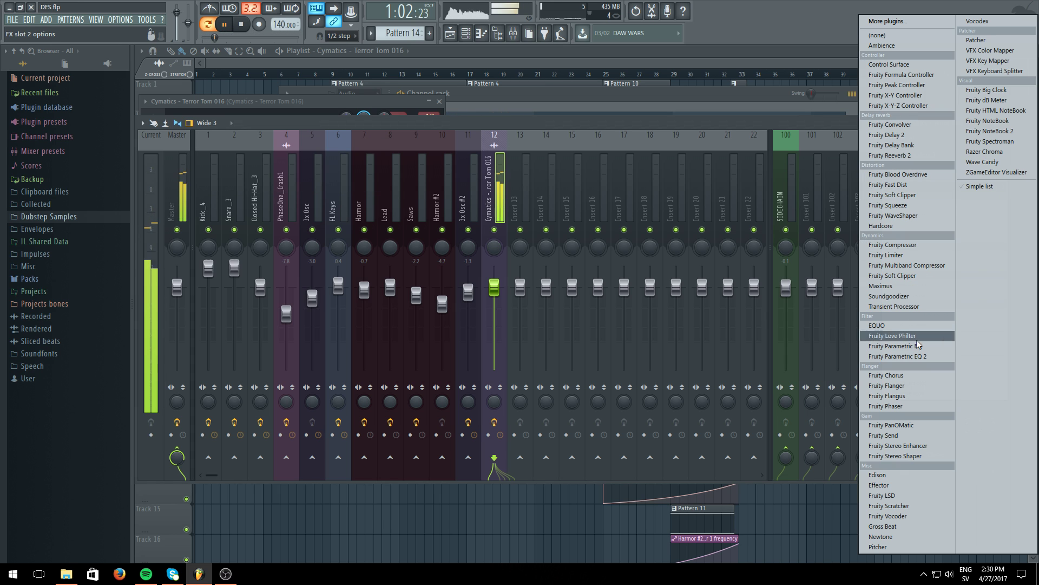
left_click(918, 356)
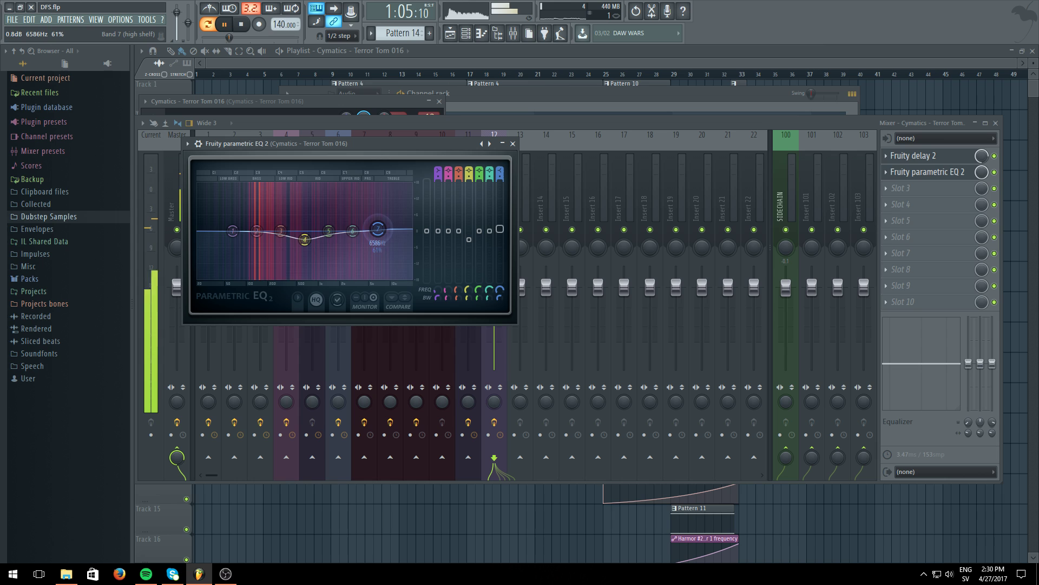
left_click_drag(378, 229, 378, 227)
left_click_drag(252, 233, 250, 228)
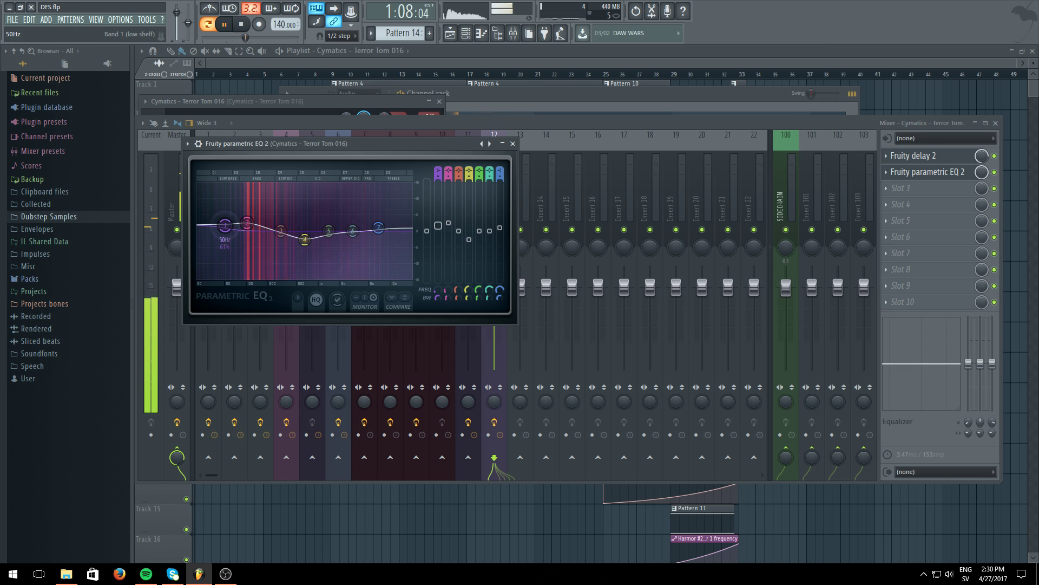
Load Fruity Reeverb 2 in slot 3 of the tom's mixer track and set the Fruity Delay 2 mix level to 50%
left_click(902, 188)
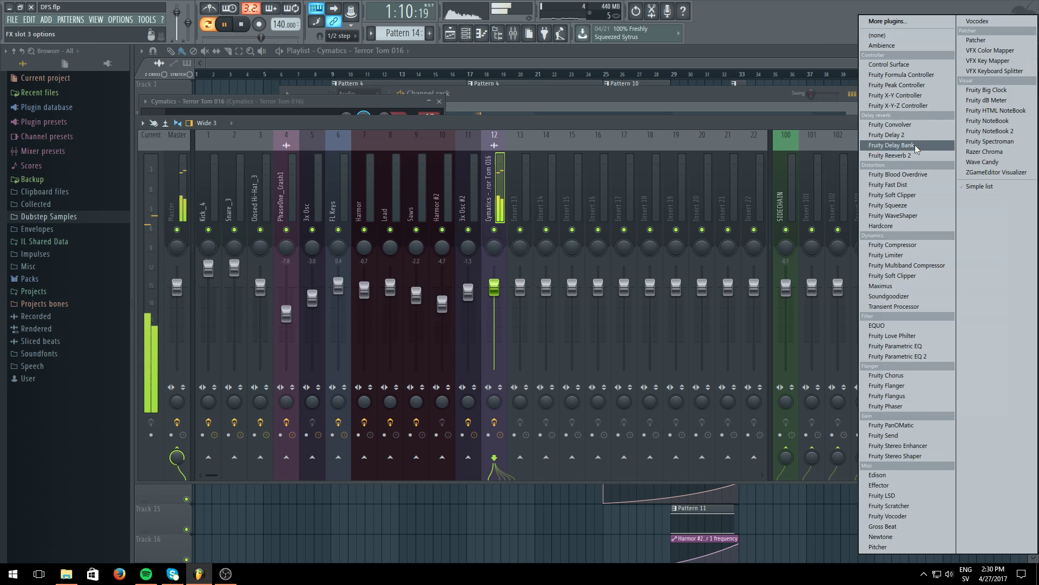
left_click(913, 156)
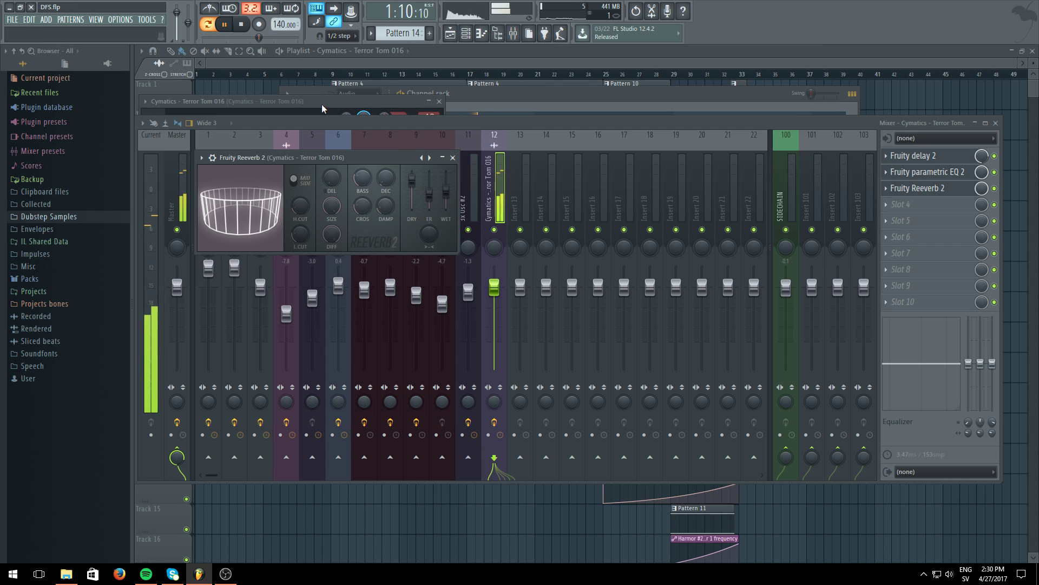
left_click(934, 166)
left_click(982, 158)
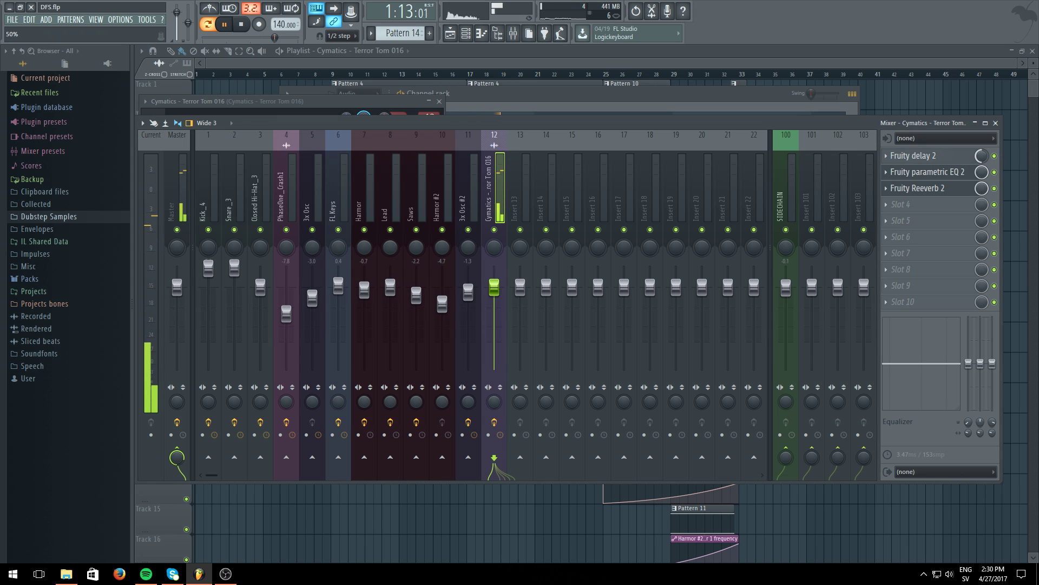
Play the arrangement in song mode from bar 31 and again from 31:13 to check the processed tom fill in context
left_click(660, 62)
left_click(709, 74)
key("l")
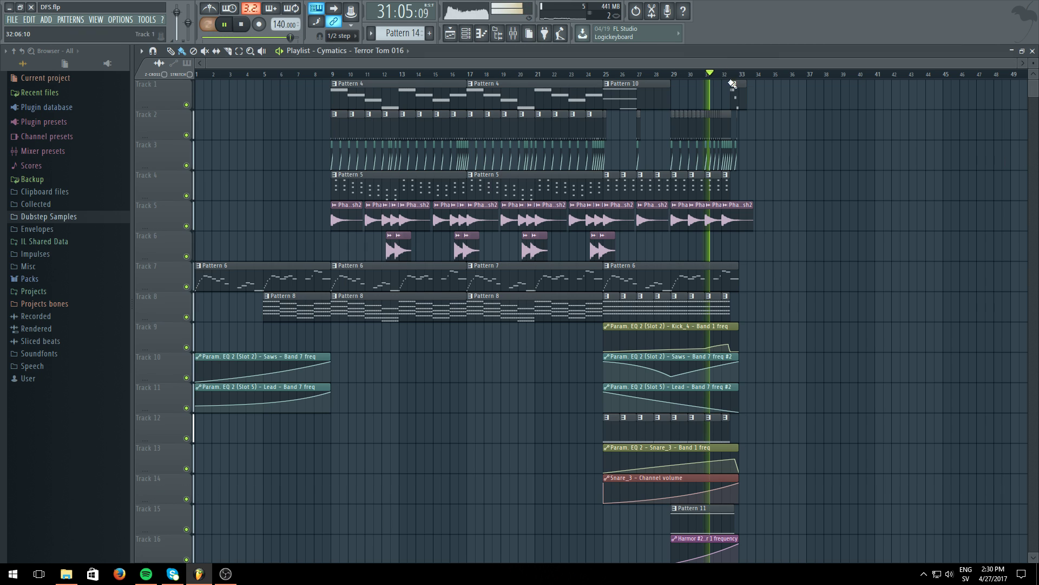
scroll(752, 77, "up", 5)
scroll(752, 77, "up", 3)
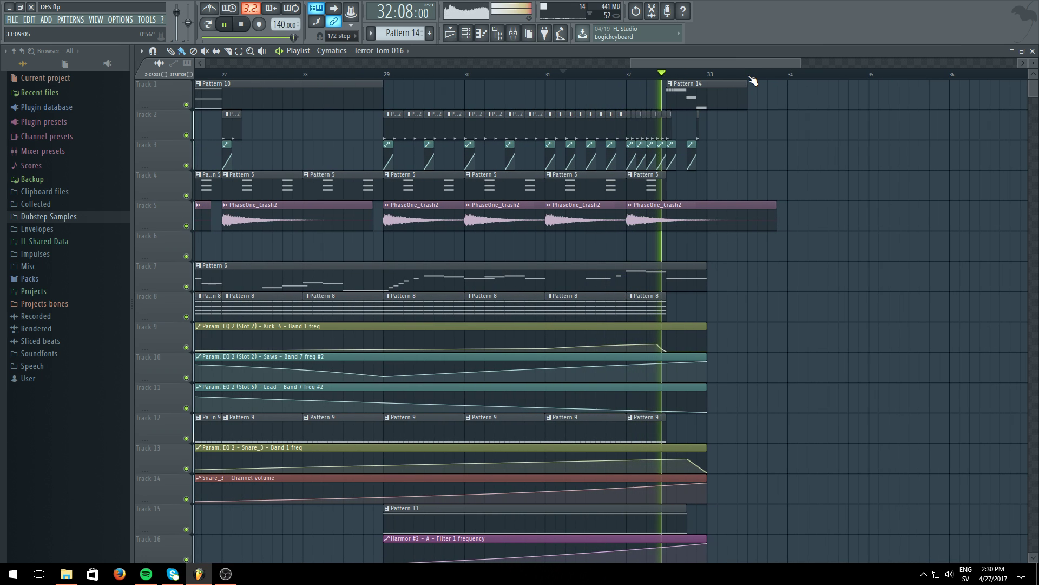
left_click(610, 76)
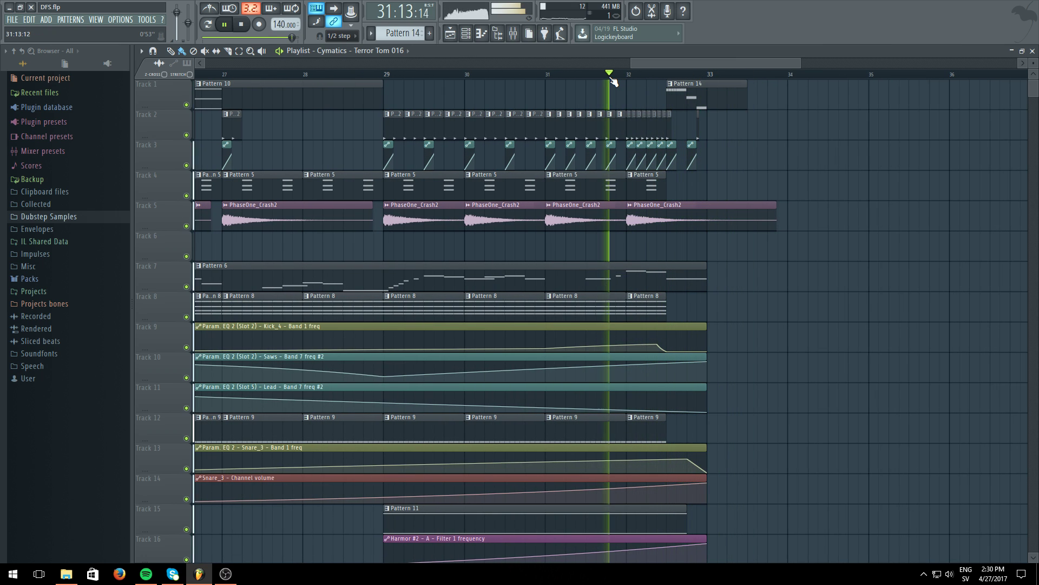
Delete a point near 32:07 in the Kick_4 Band 1 freq automation, curve its final drop towards 32:09, and play the ending
right_click(655, 345)
left_click(670, 359)
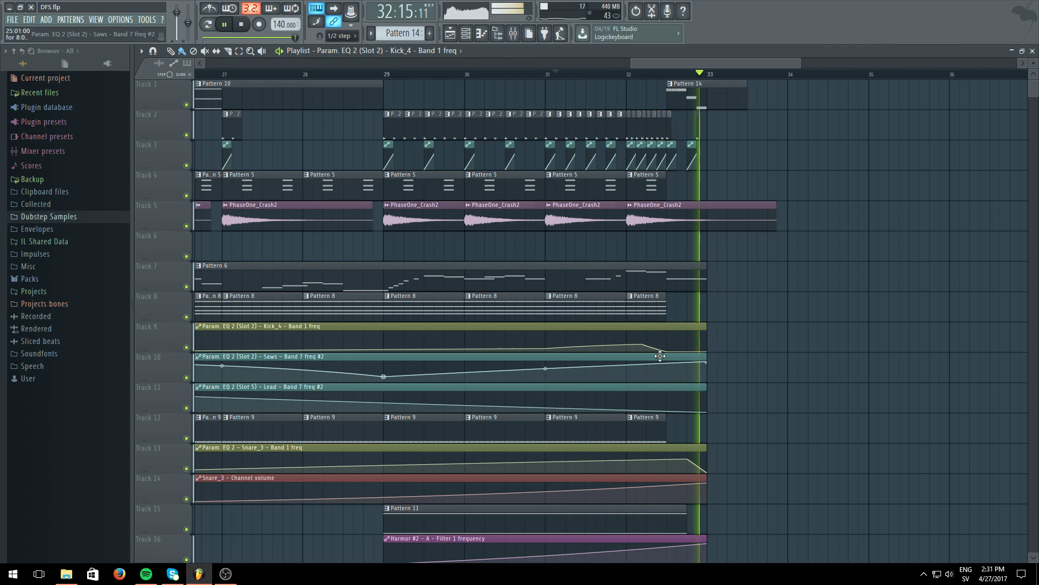
left_click(611, 74)
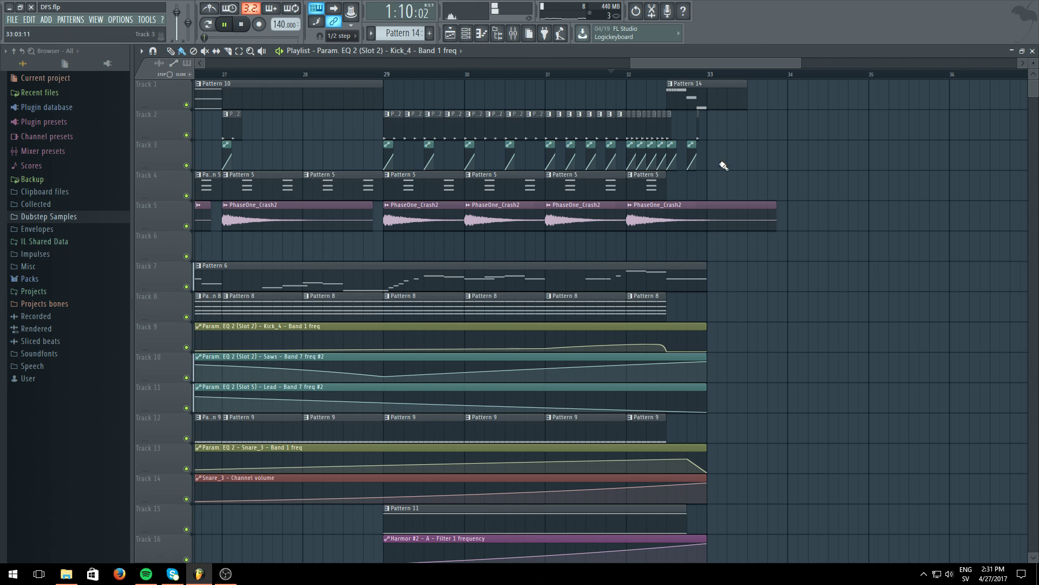
left_click(629, 75)
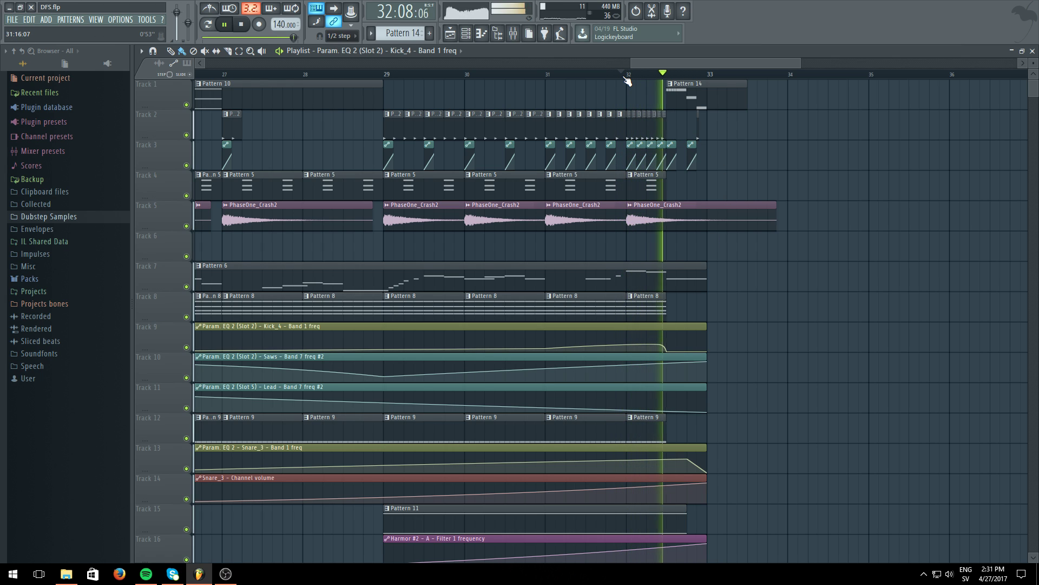
left_click(630, 77)
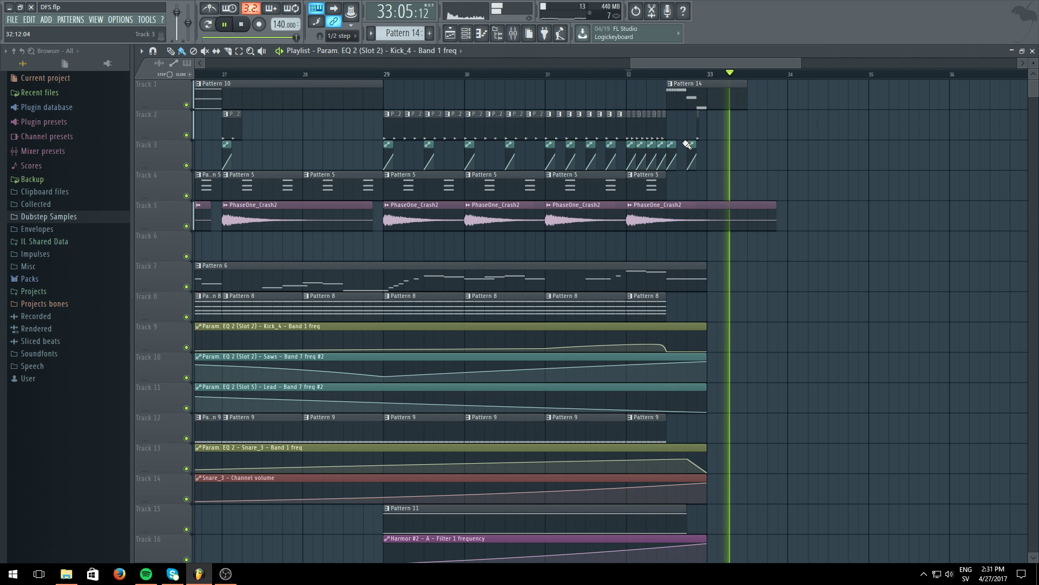
Delete the extra point near the end of the Kick_4 Band 1 freq automation, extending the drop to 32:11
right_click(669, 349)
left_click(687, 369)
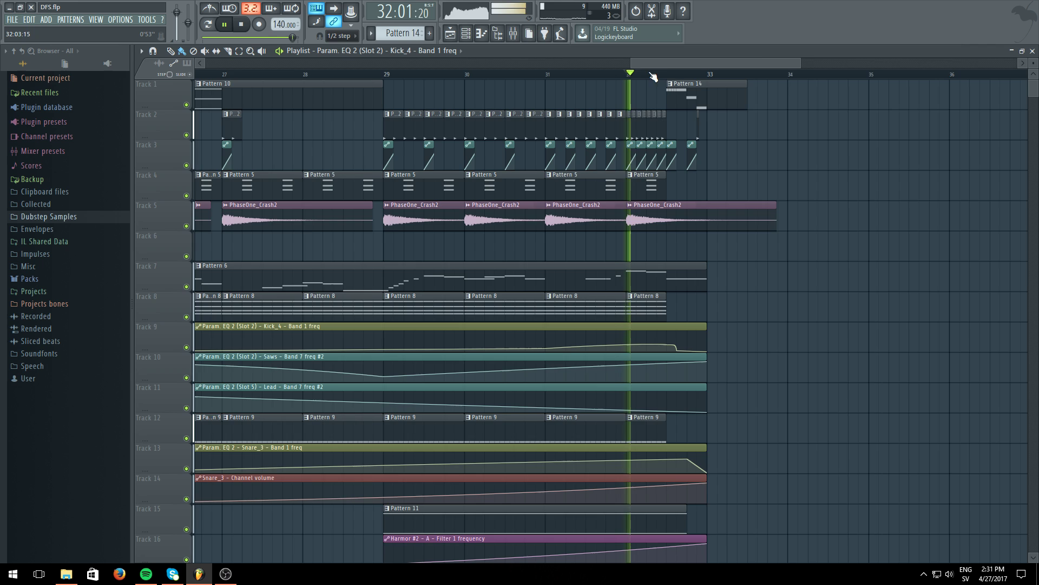
scroll(654, 77, "up", 6)
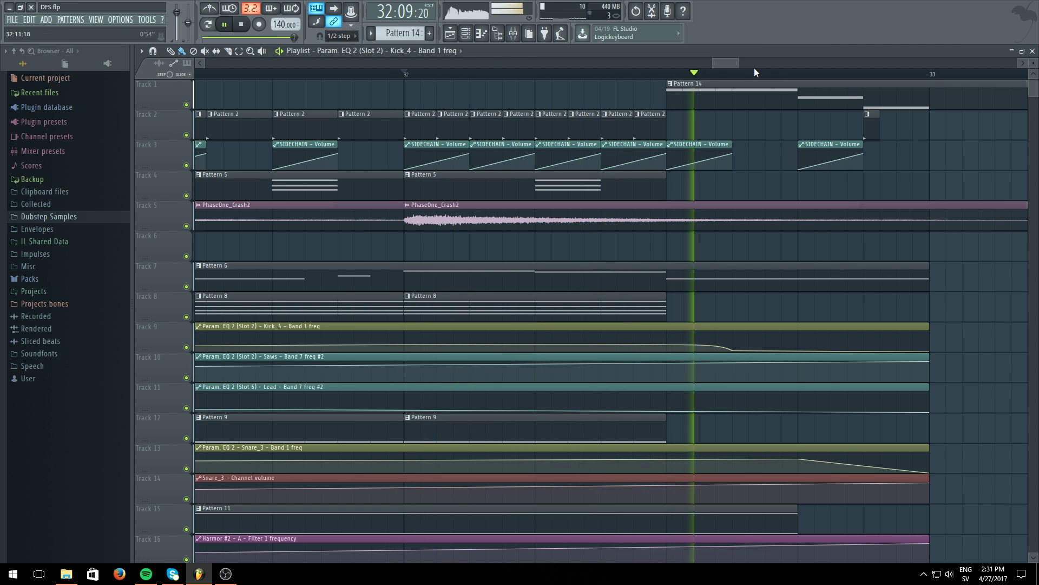
Straighten the rising curve of the Harmor #2 Filter 1 frequency automation and play from bar 32 to hear it
scroll(754, 73, "down", 5)
scroll(907, 243, "down", 4)
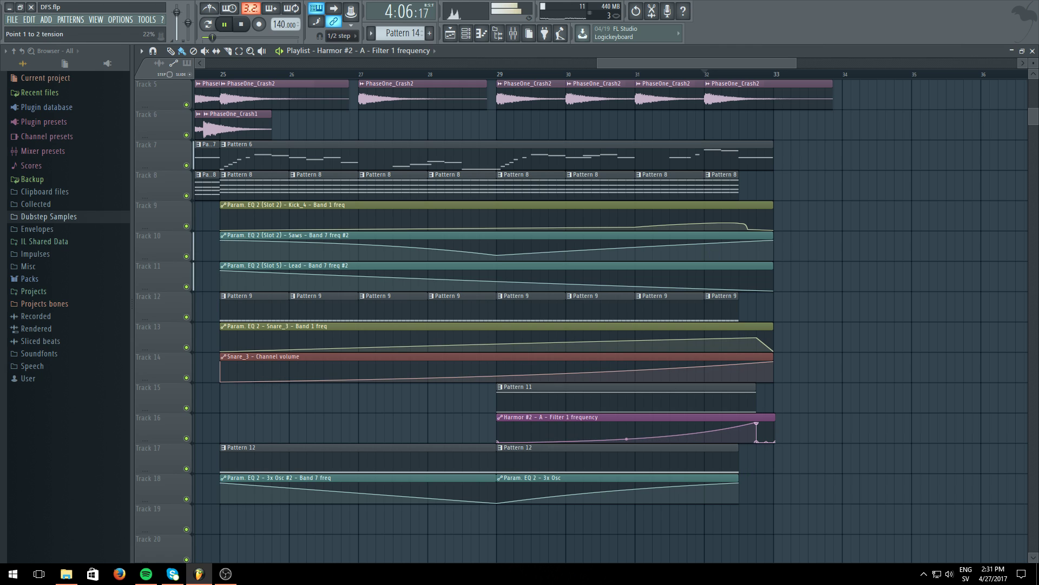
left_click(709, 76)
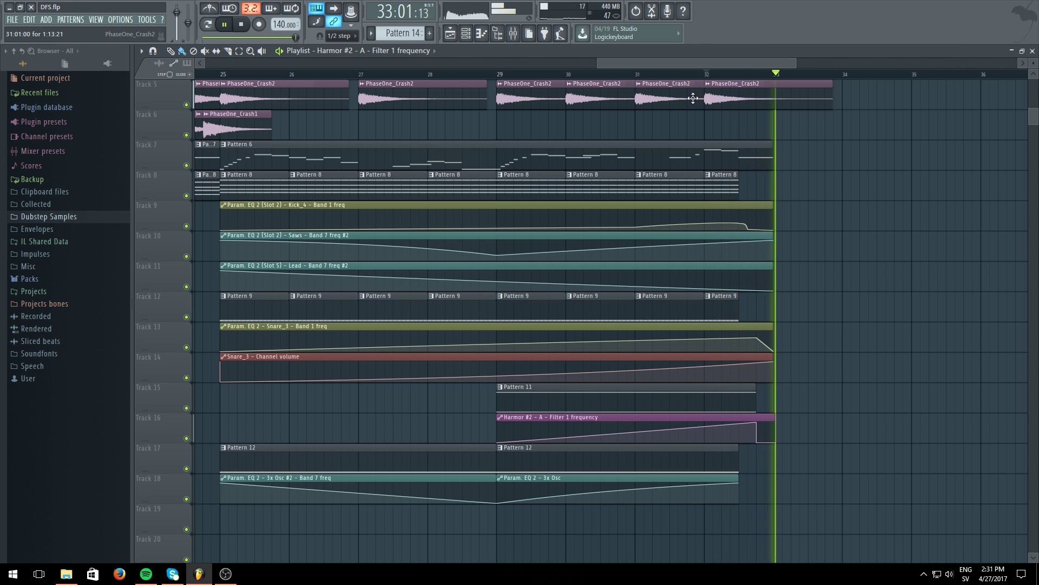
left_click(722, 75)
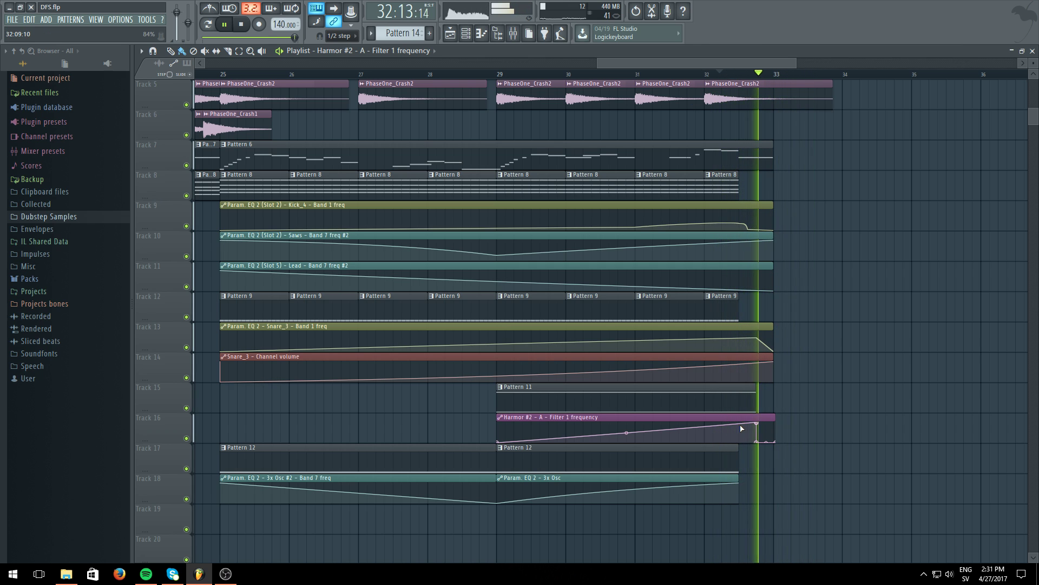
With snap set to Line, end Pattern 11 and the Harmor #2 filter ramp at 32:09, deleting the leftover automation points
right_click(757, 423)
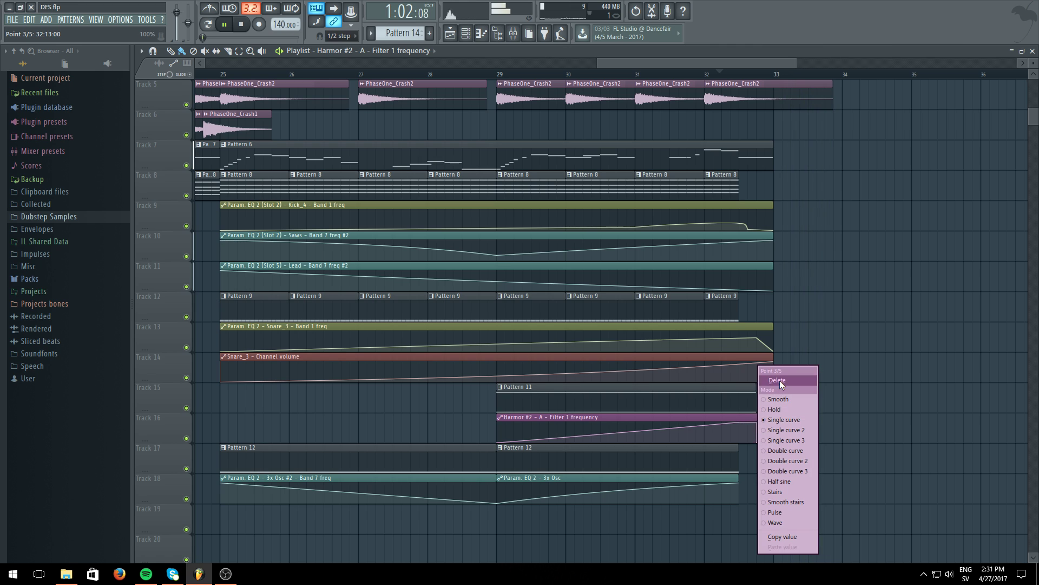
left_click(780, 380)
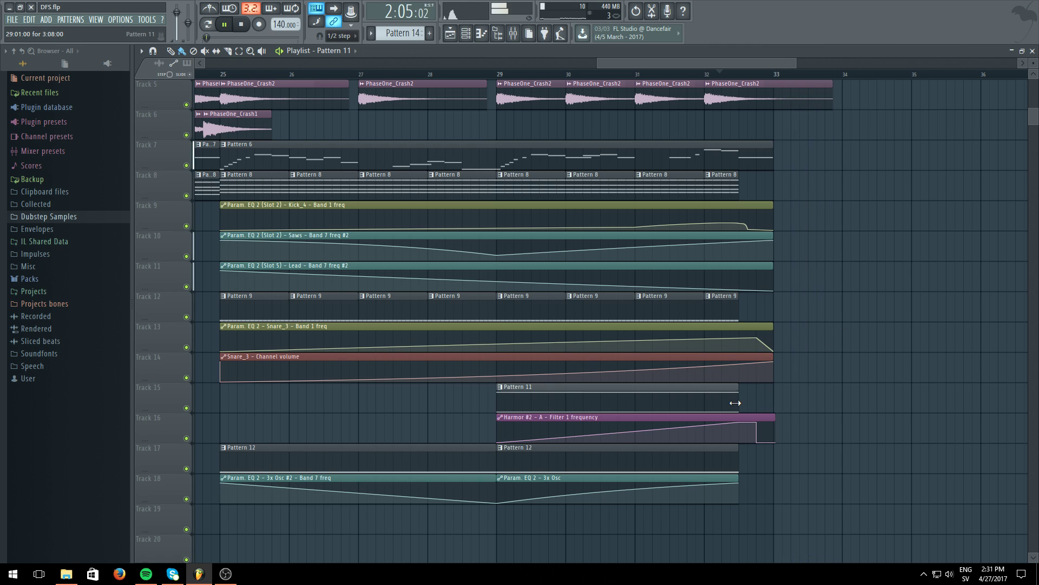
left_click(359, 33)
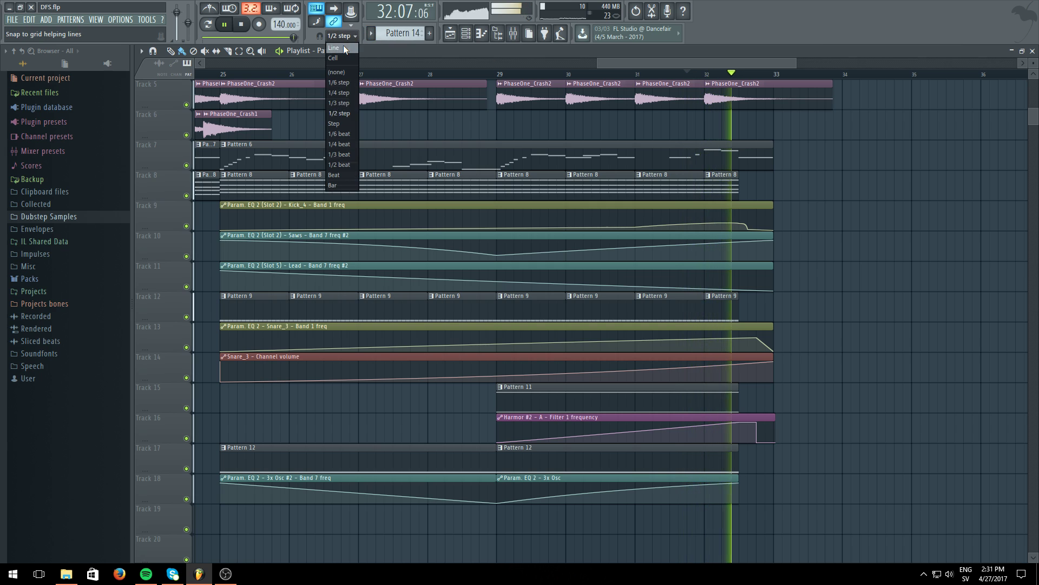
left_click(341, 81)
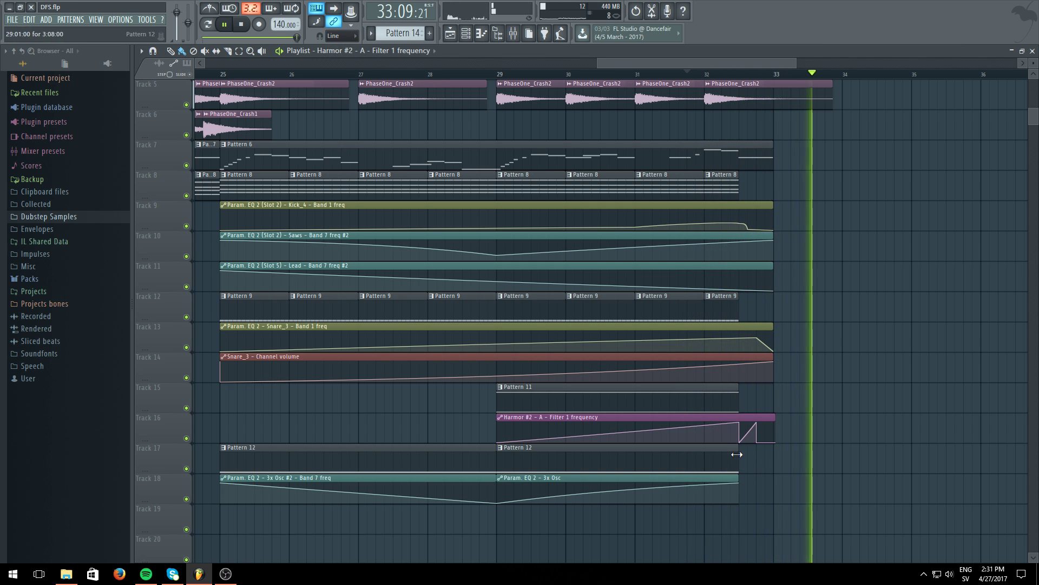
right_click(759, 423)
left_click(775, 380)
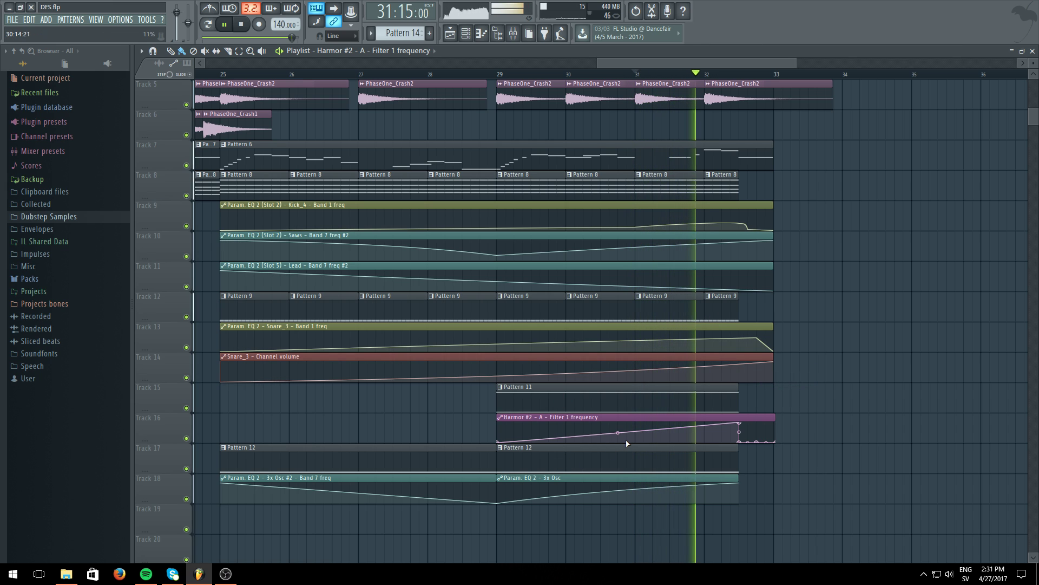
Review the whole arrangement across all tracks while playing the build-up from bar 25
scroll(806, 324, "up", 4)
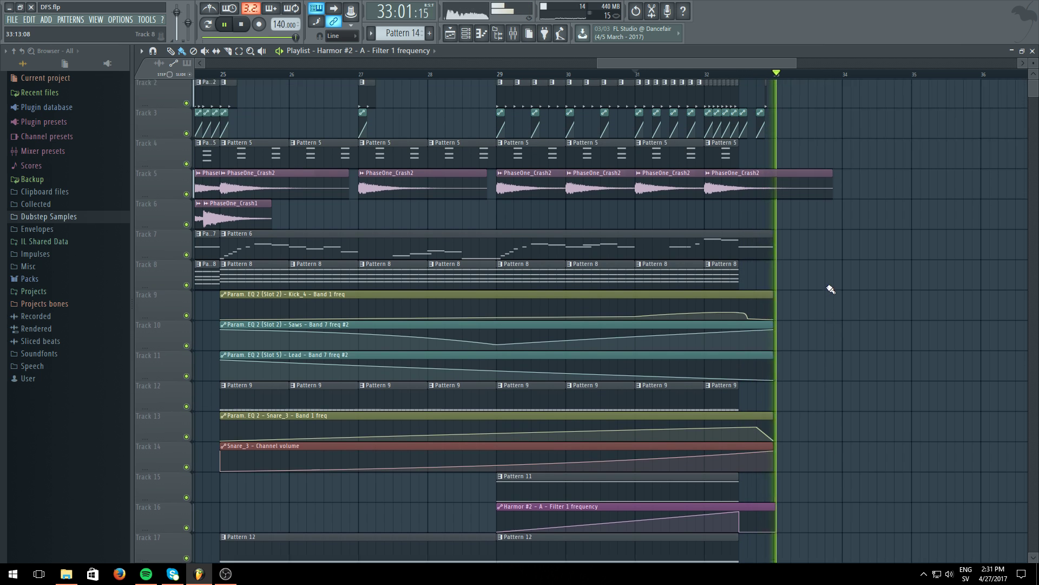
scroll(689, 72, "down", 2)
scroll(690, 75, "down", 2)
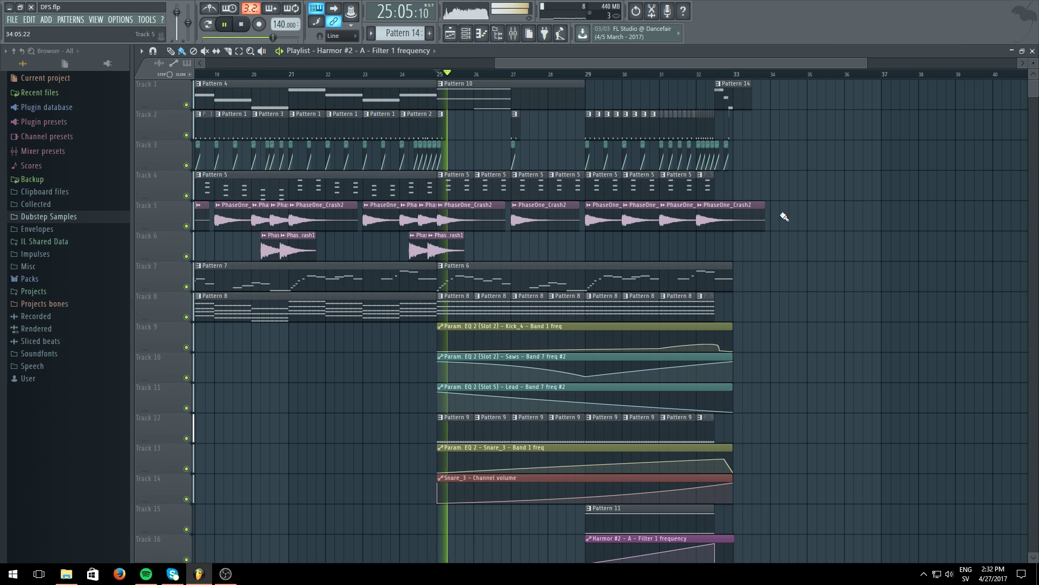
scroll(783, 216, "down", 5)
scroll(481, 77, "down", 3)
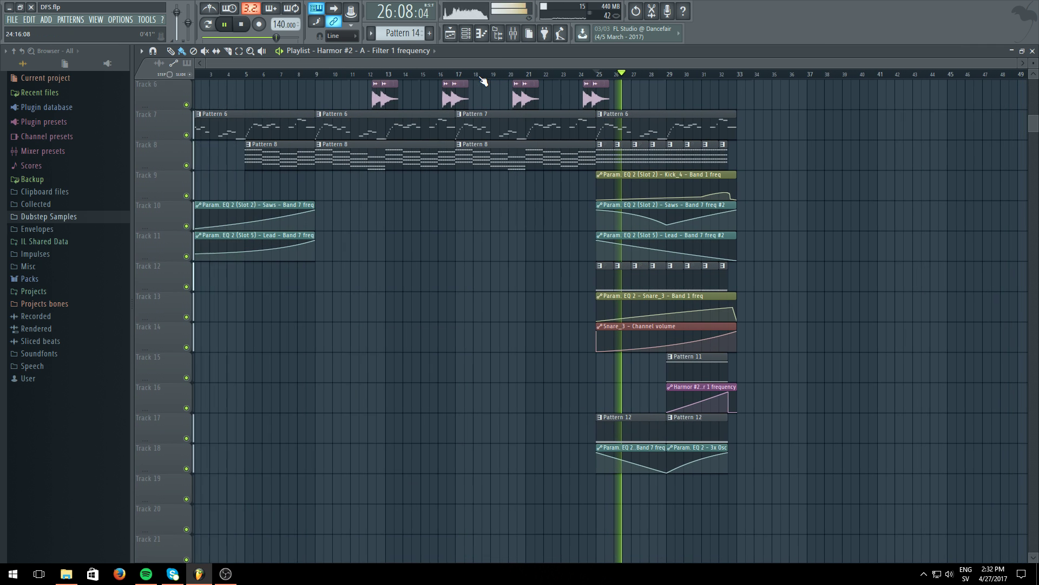
scroll(782, 108, "up", 5)
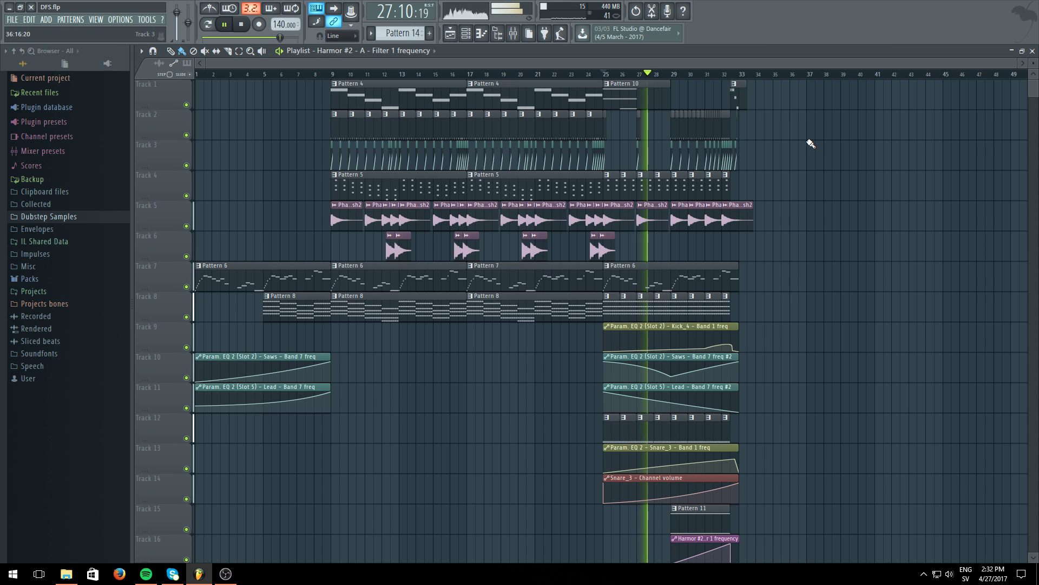
scroll(800, 143, "down", 3)
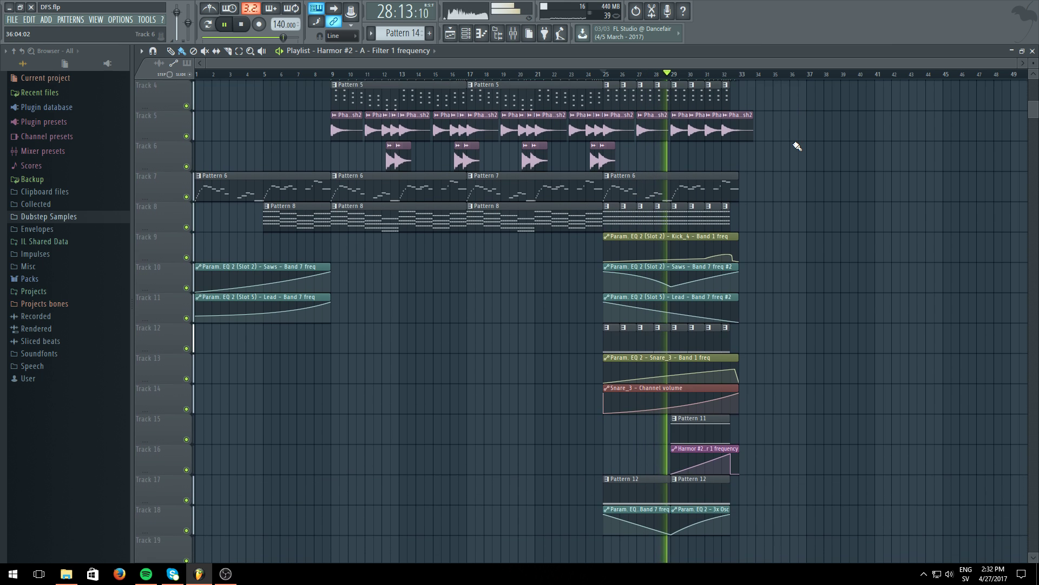
scroll(798, 144, "up", 3)
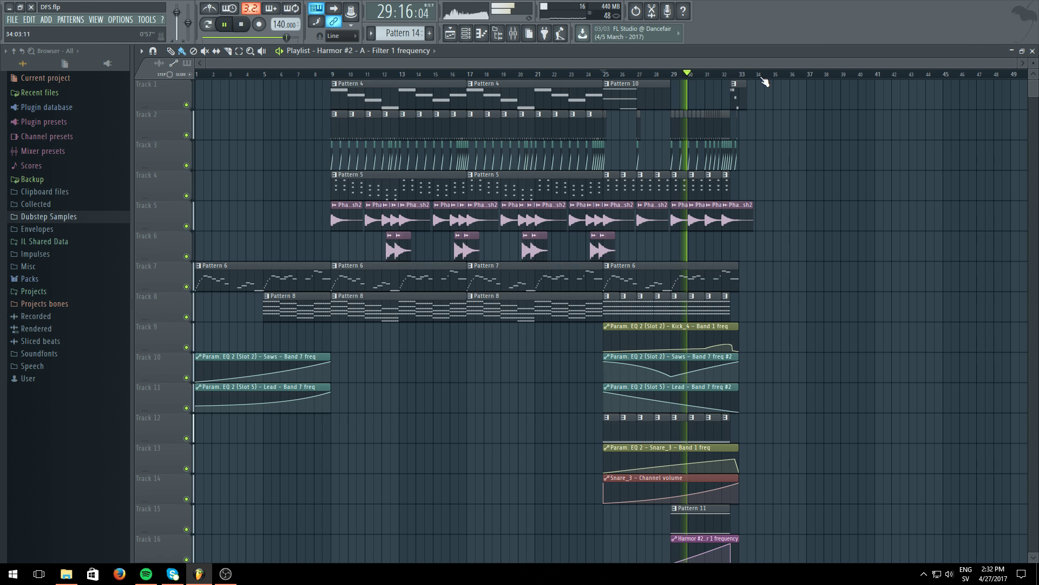
Place a PhaseOne_Crash2 clip at 32:09 on track 5 and a PhaseOne_Crash1 clip at 32:13 on track 6
scroll(765, 81, "up", 5)
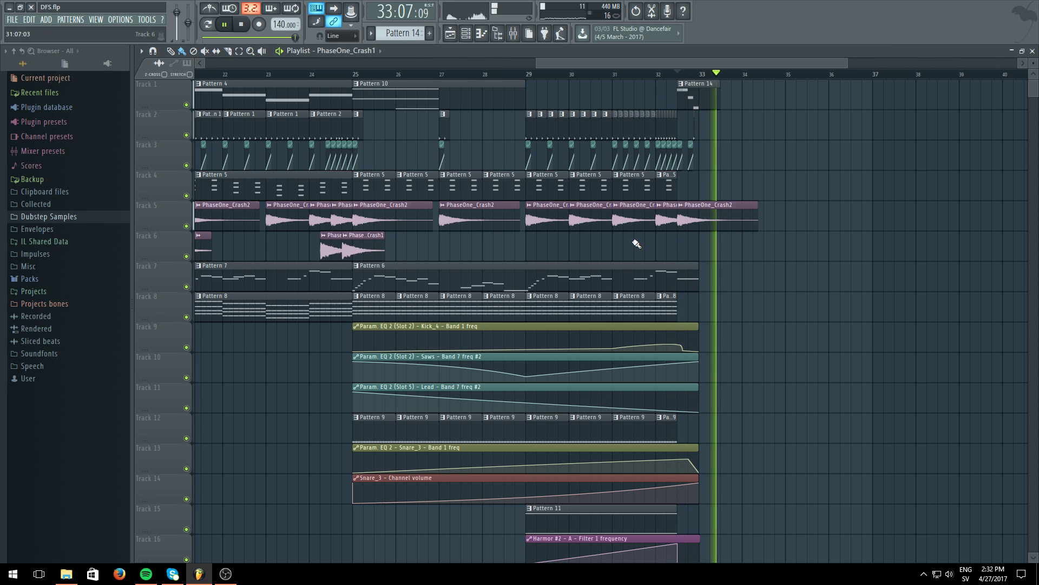
left_click(690, 249)
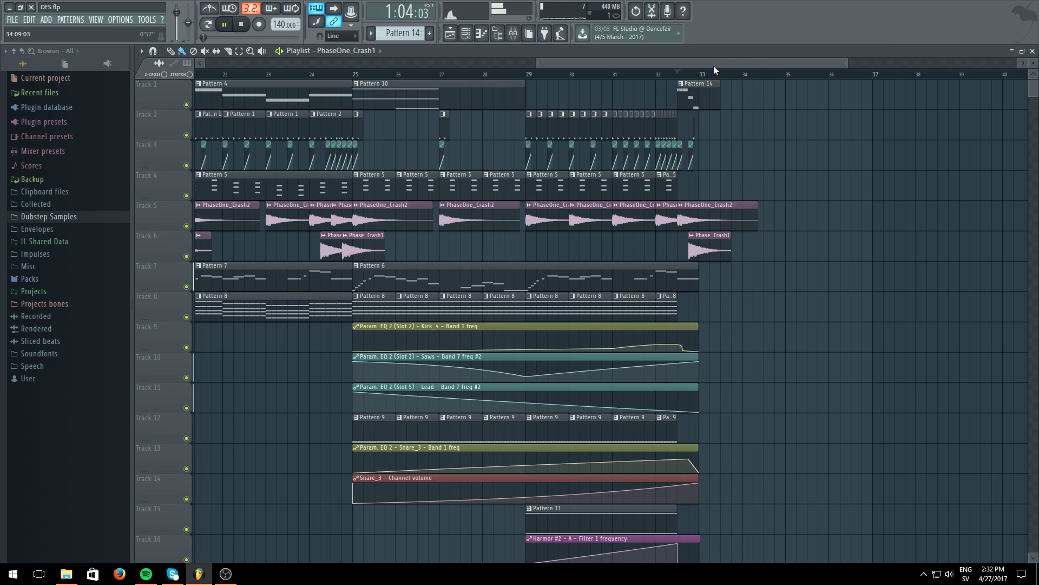
left_click_drag(714, 66, 566, 65)
left_click_drag(656, 62, 842, 72)
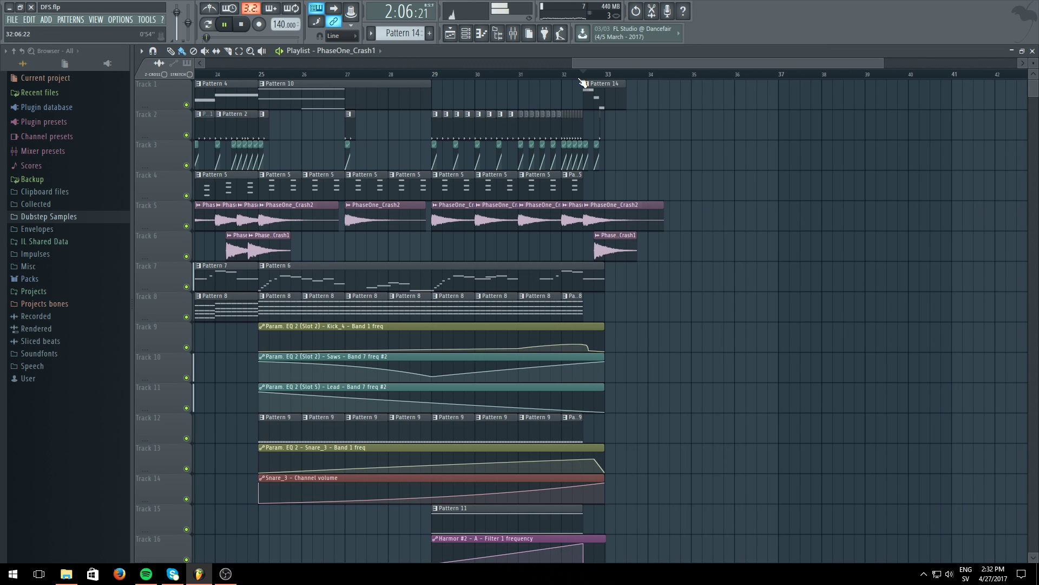
Add a second PhaseOne_Crash1 clip on track 6 and position the two clips at 32:11 and 32:15
scroll(583, 83, "up", 4)
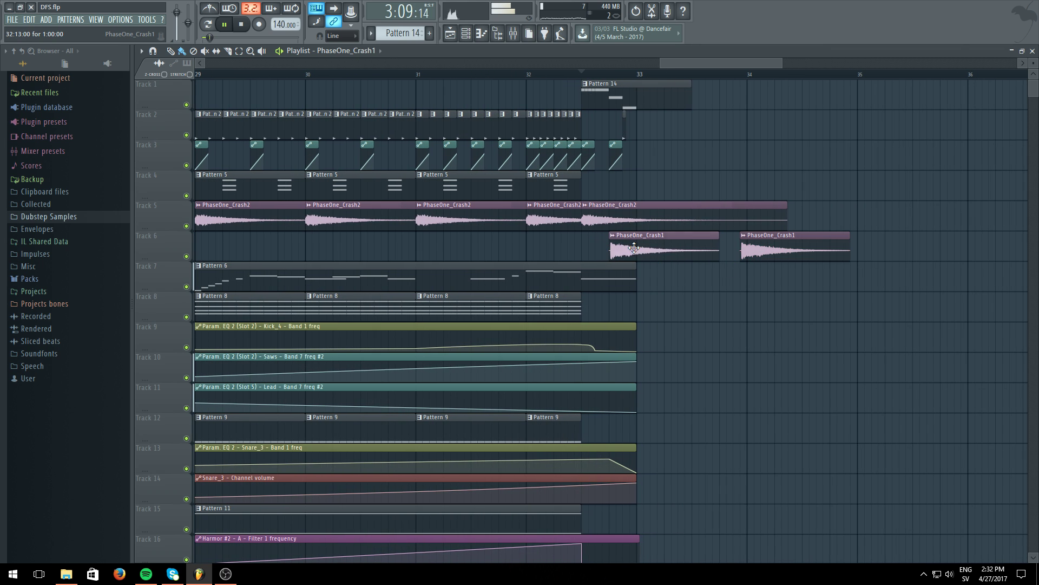
left_click_drag(747, 249, 675, 257)
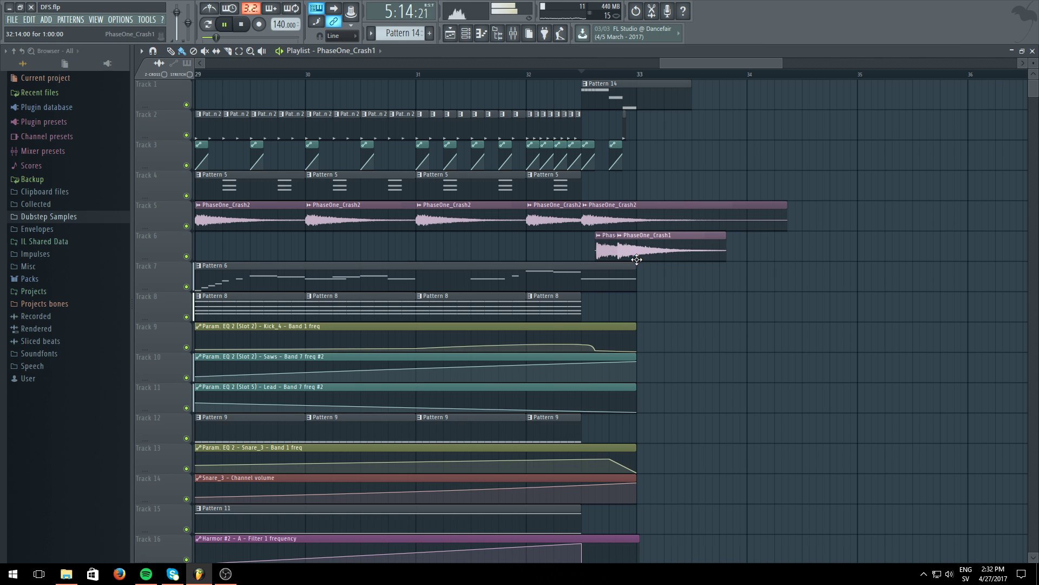
scroll(629, 78, "up", 7)
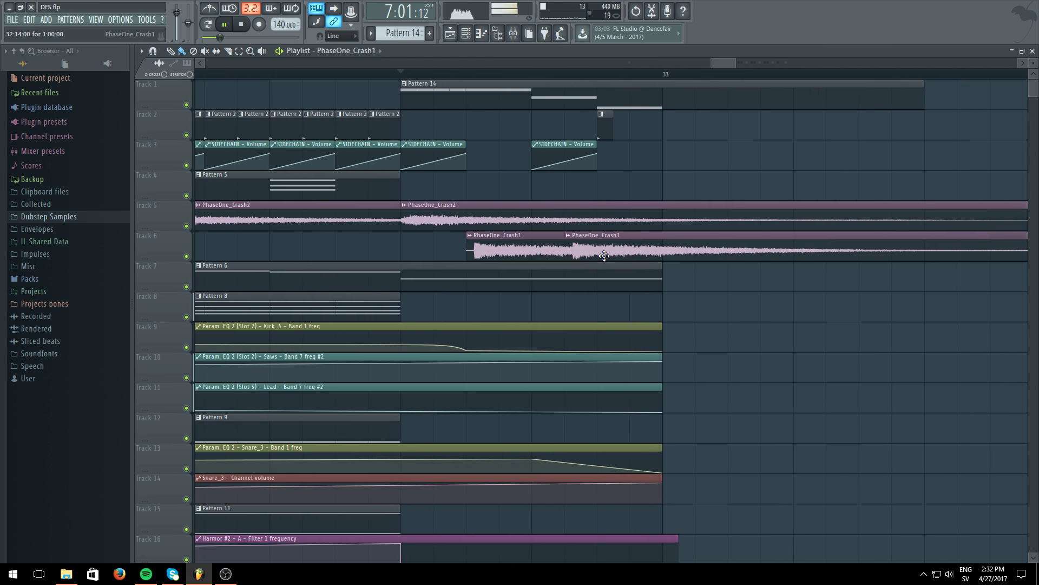
left_click_drag(604, 254, 625, 252)
Place another PhaseOne_Crash2 clip at 32:13 on track 5 and play the ending from bar 31
left_click(552, 223)
left_click(537, 195)
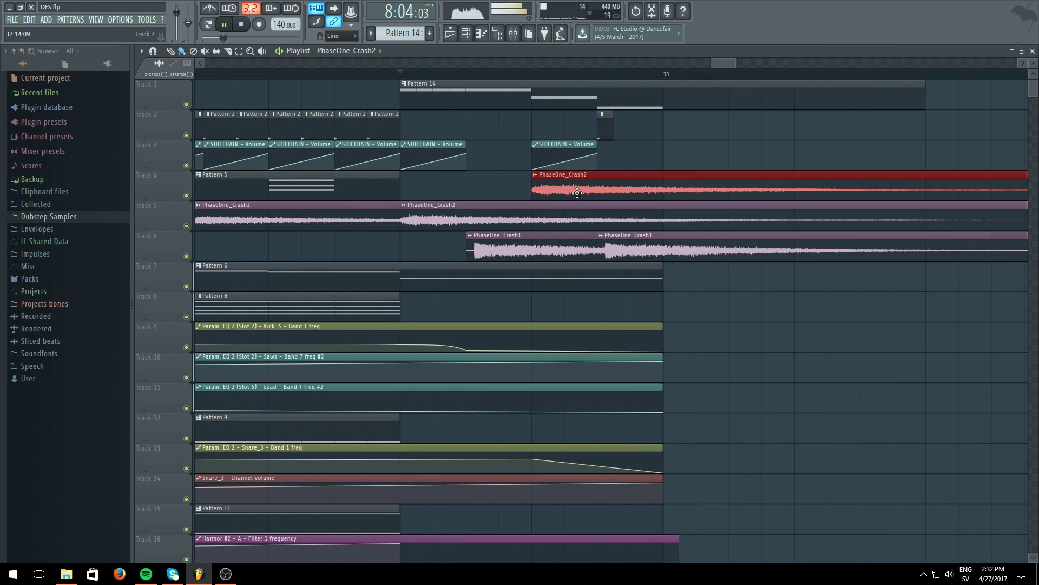
left_click_drag(578, 193, 577, 223)
left_click(406, 77)
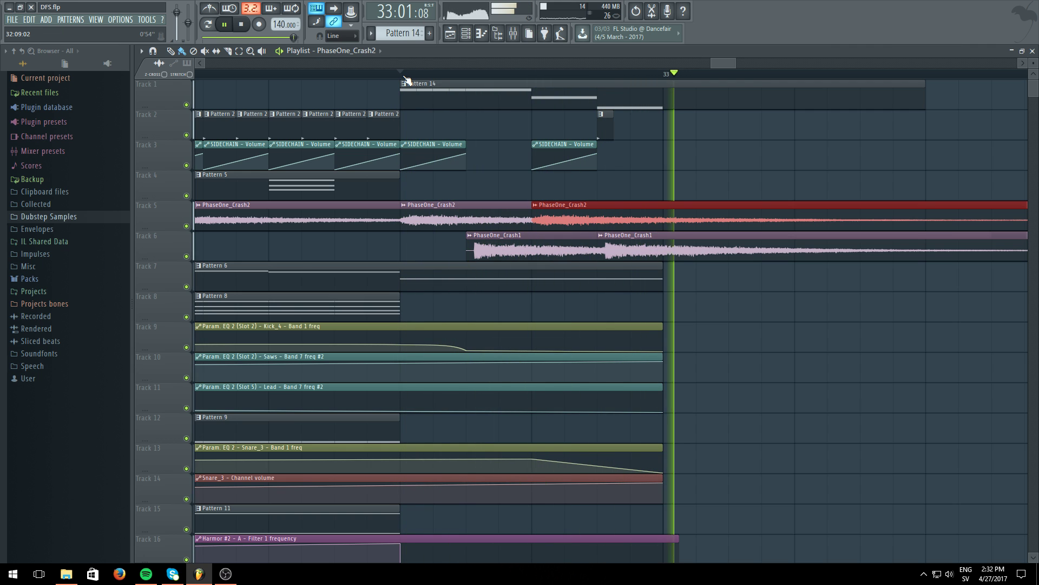
scroll(405, 77, "down", 6)
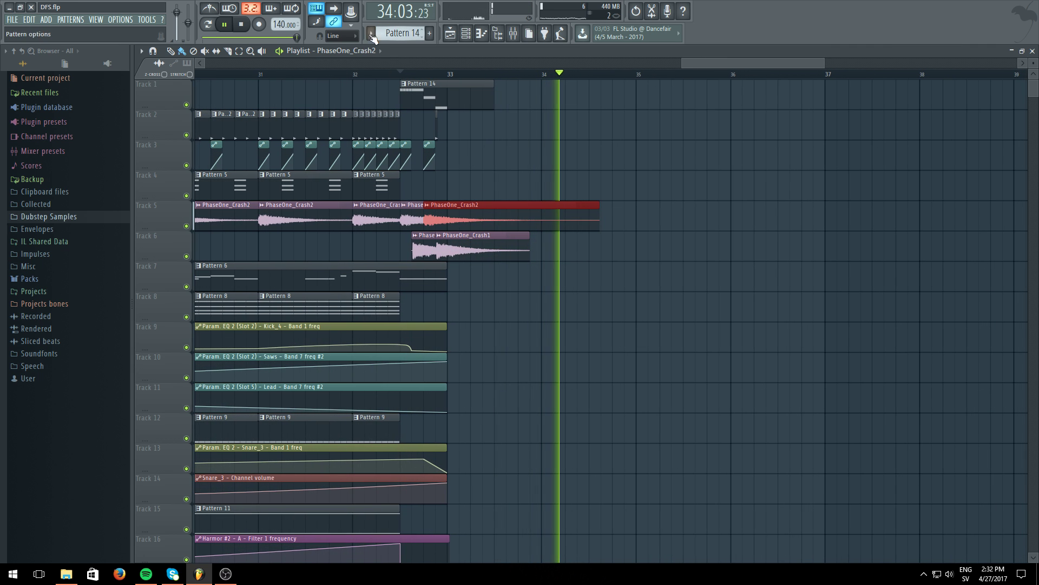
left_click(266, 74)
scroll(368, 90, "up", 2)
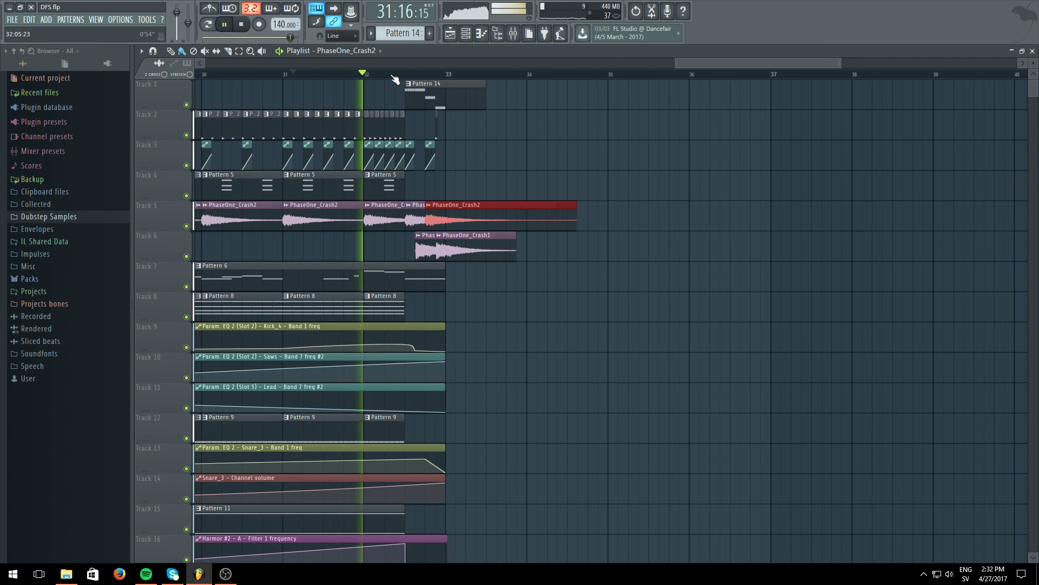
Add a Pattern 2 clip at 32:13 on track 2 and play the fill in context
scroll(405, 77, "up", 2)
left_click(400, 127)
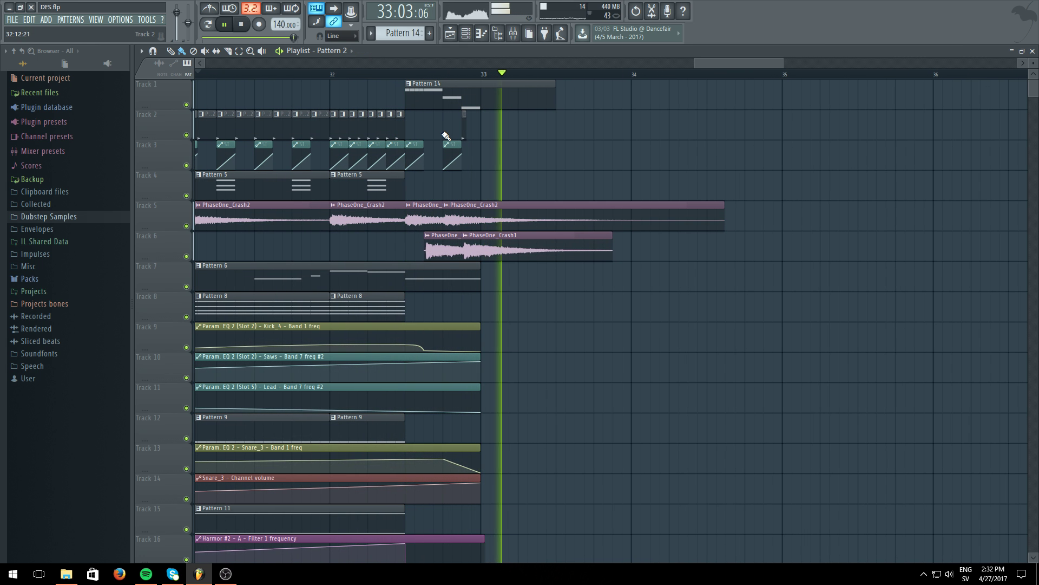
left_click(445, 125)
left_click(411, 76)
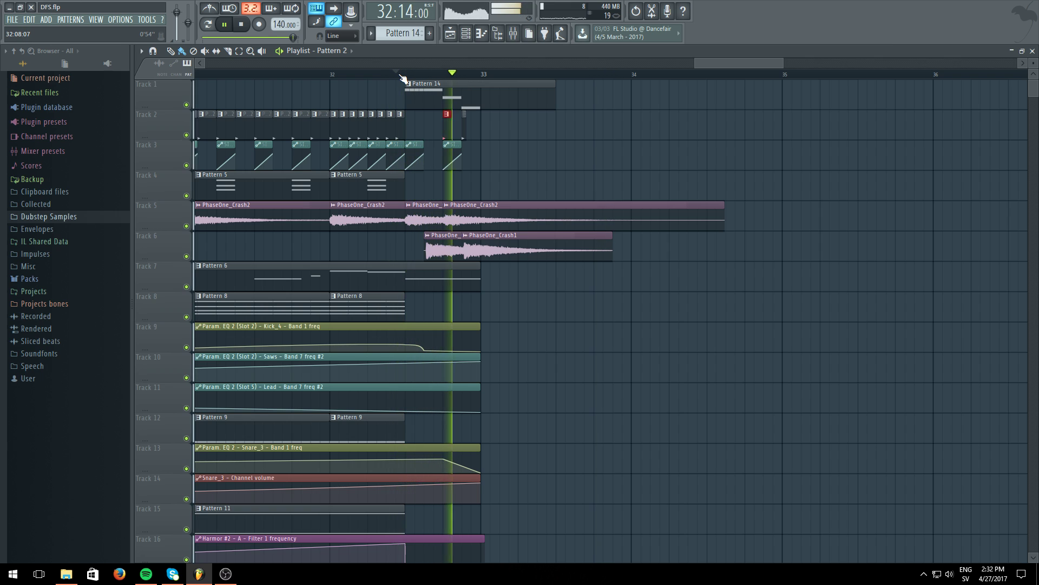
left_click(324, 75)
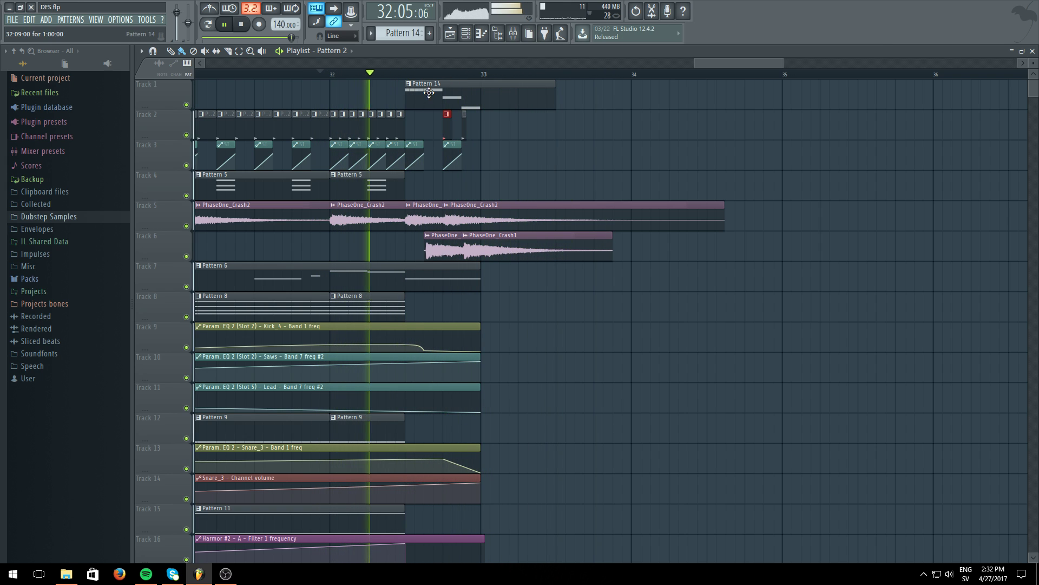
Try an extra Pattern 2 clip at 32:09 on track 2, listen from bar 32, and remove the clip
left_click(408, 122)
left_click(336, 75)
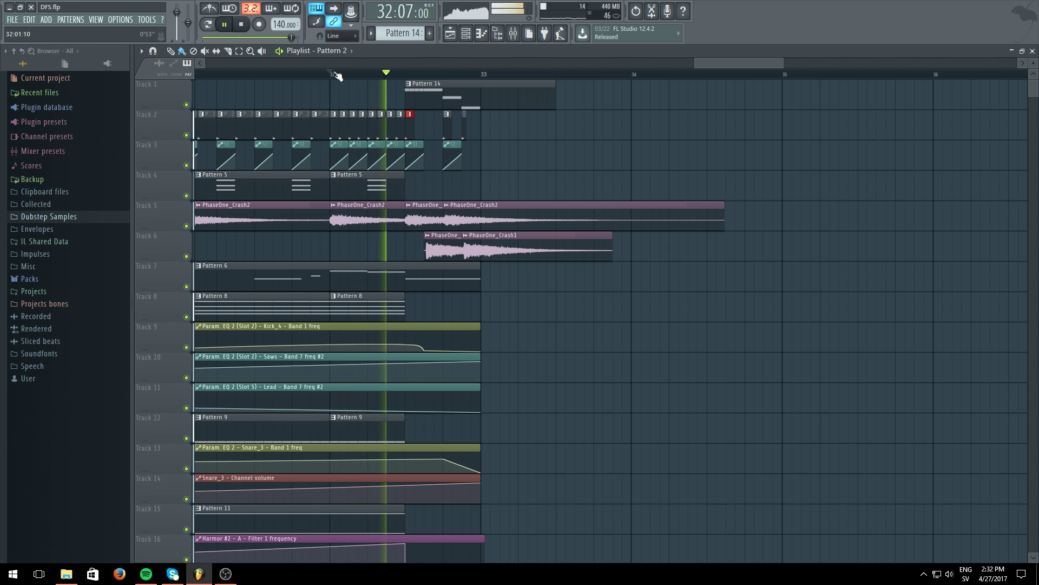
right_click(411, 125)
Add a Pattern 13 clip at 32:09 on track 2 and play the ending from bar 32 and from bar 31
left_click(463, 129)
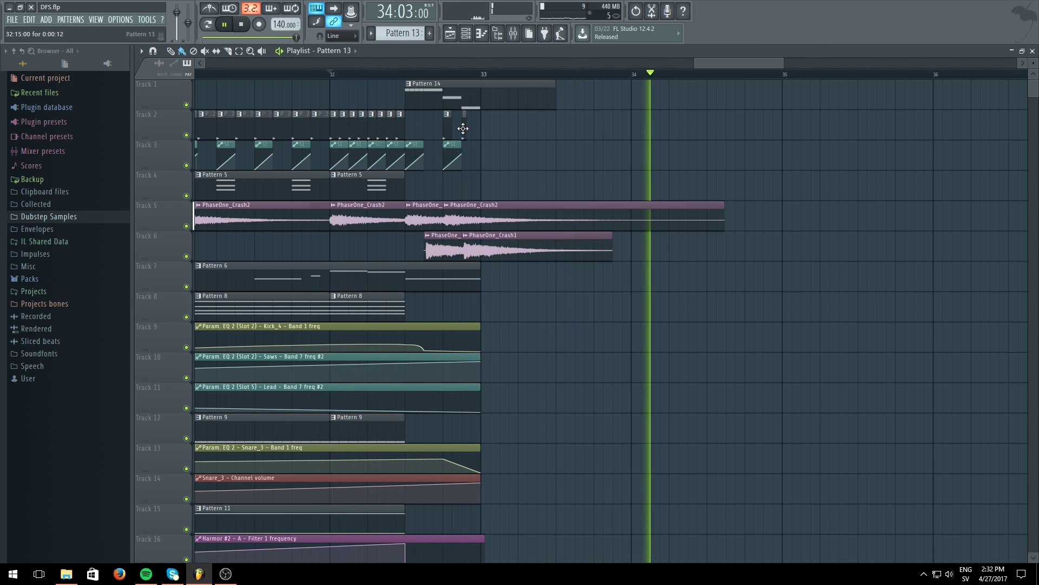
left_click(332, 76)
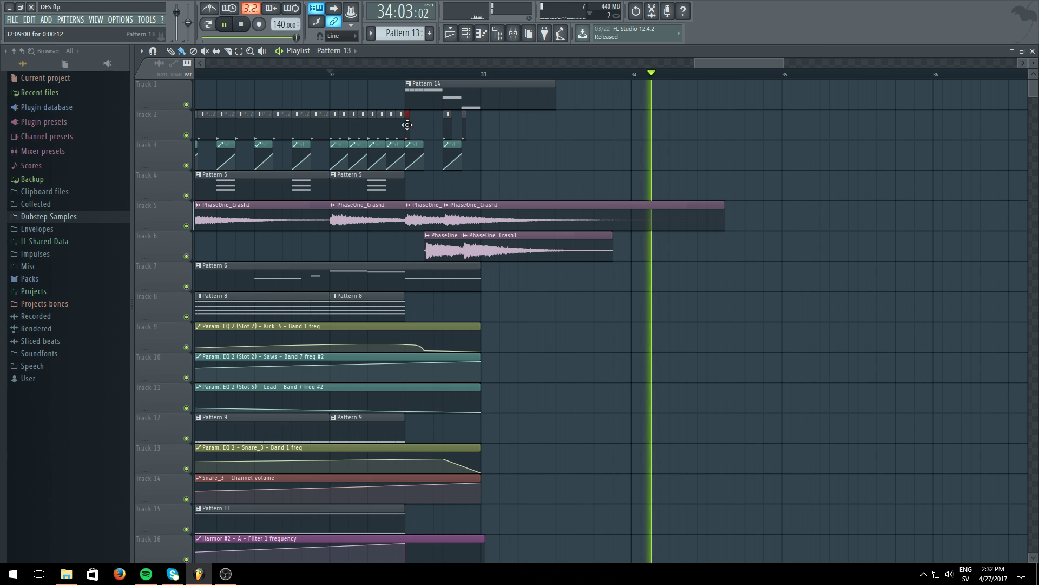
left_click(332, 74)
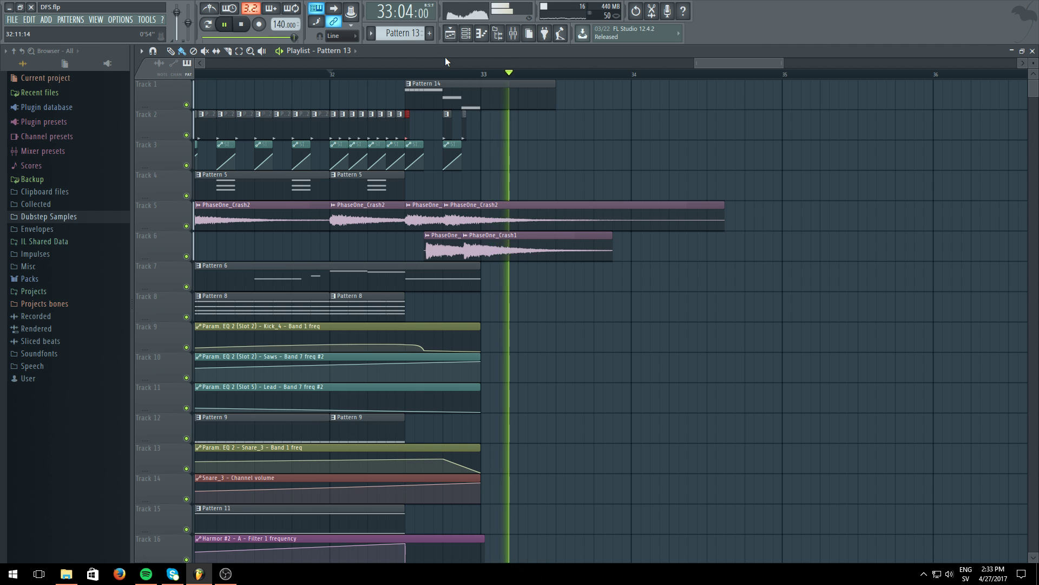
scroll(439, 84, "down", 3)
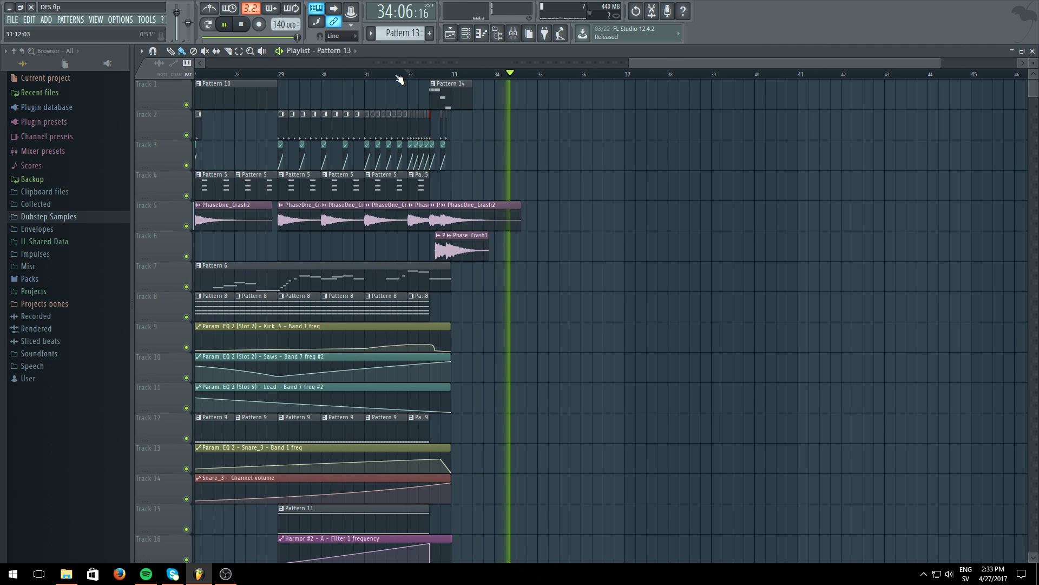
left_click(367, 74)
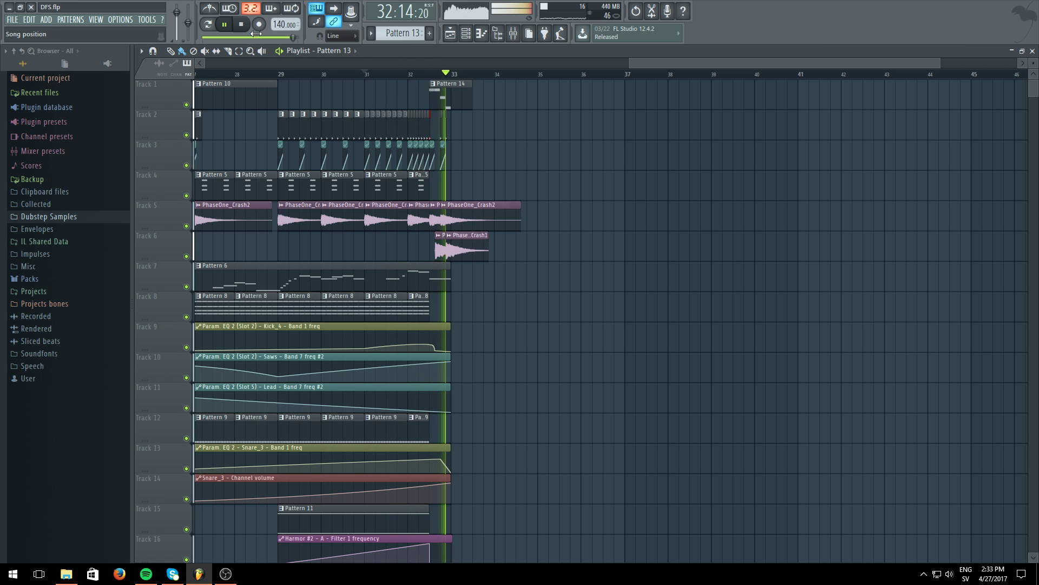
Play the song from the beginning and look over the arrangement across all tracks
left_click(229, 25)
scroll(455, 74, "down", 5)
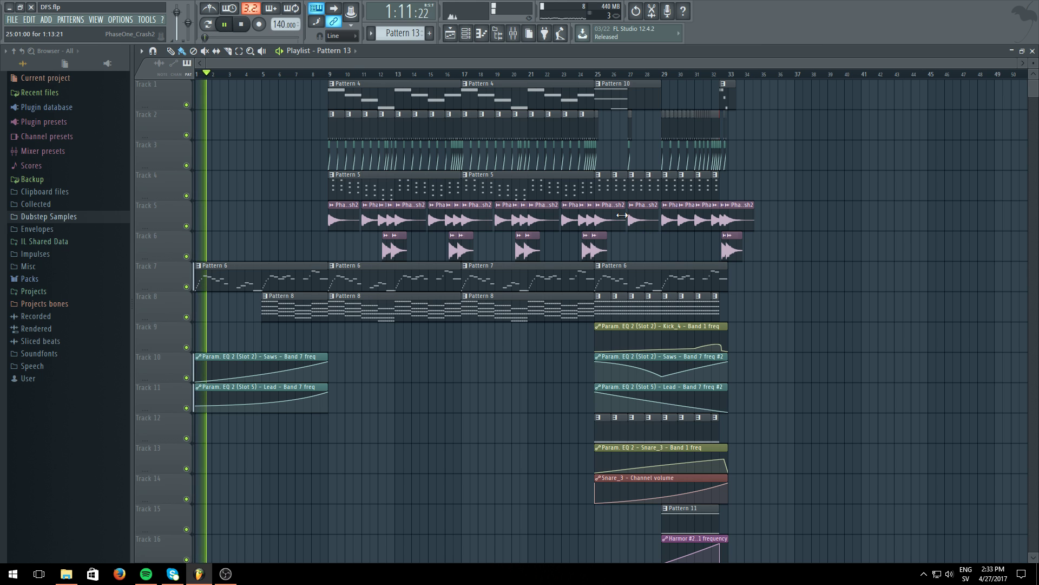
scroll(601, 320, "down", 3)
scroll(421, 291, "up", 3)
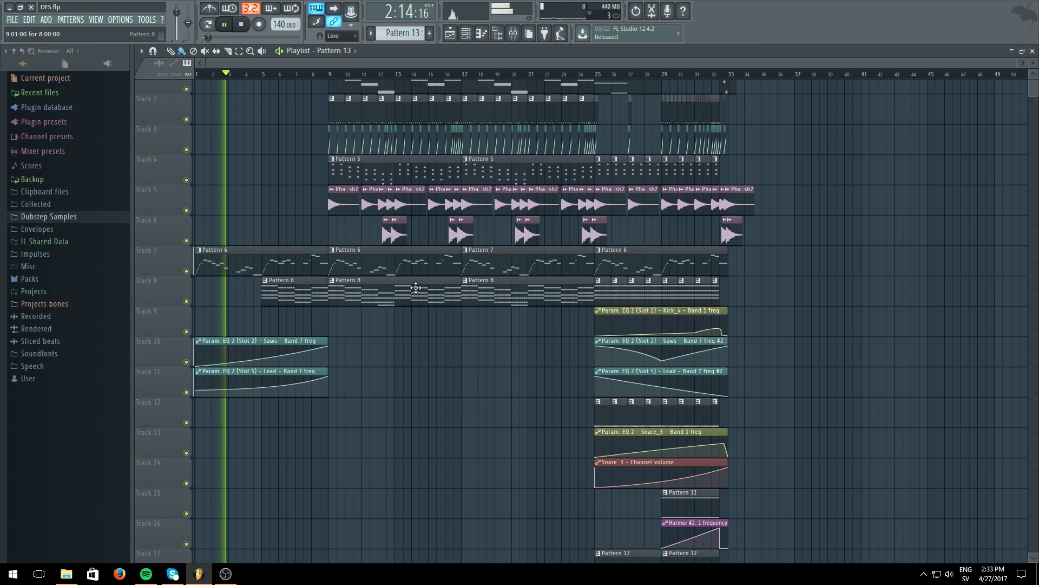
scroll(471, 276, "down", 7)
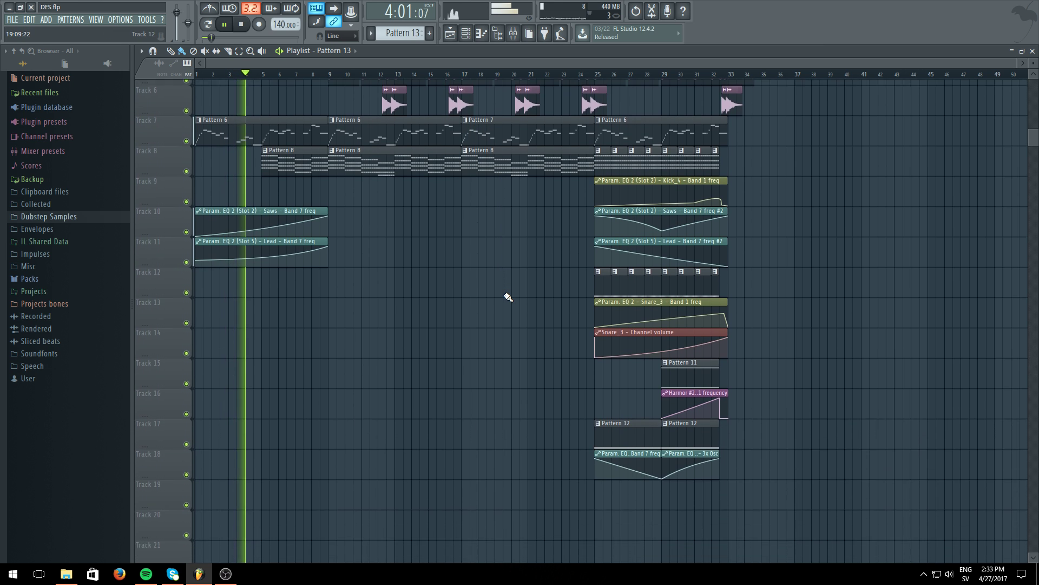
scroll(532, 280, "up", 7)
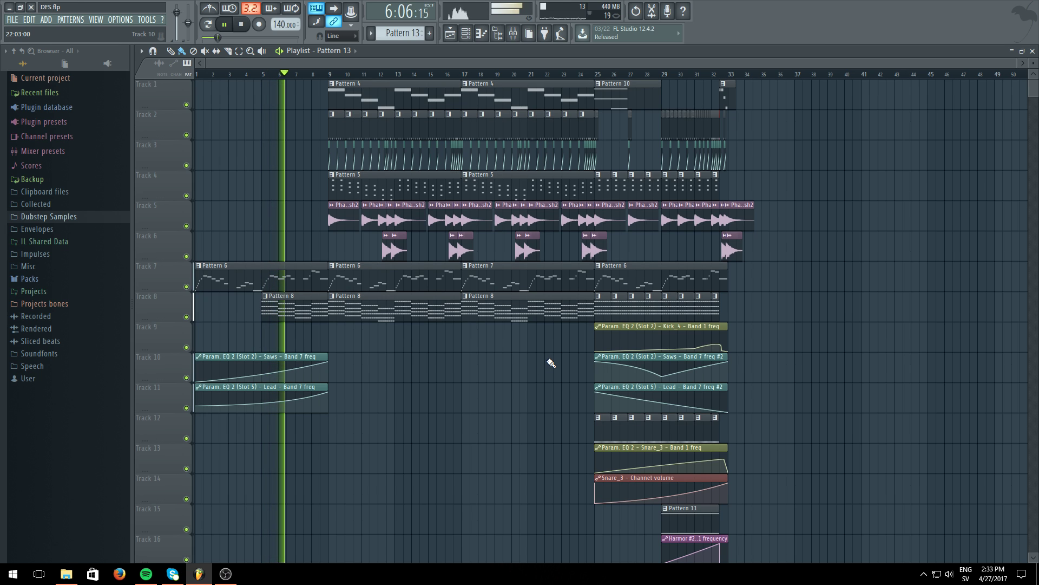
scroll(525, 350, "down", 3)
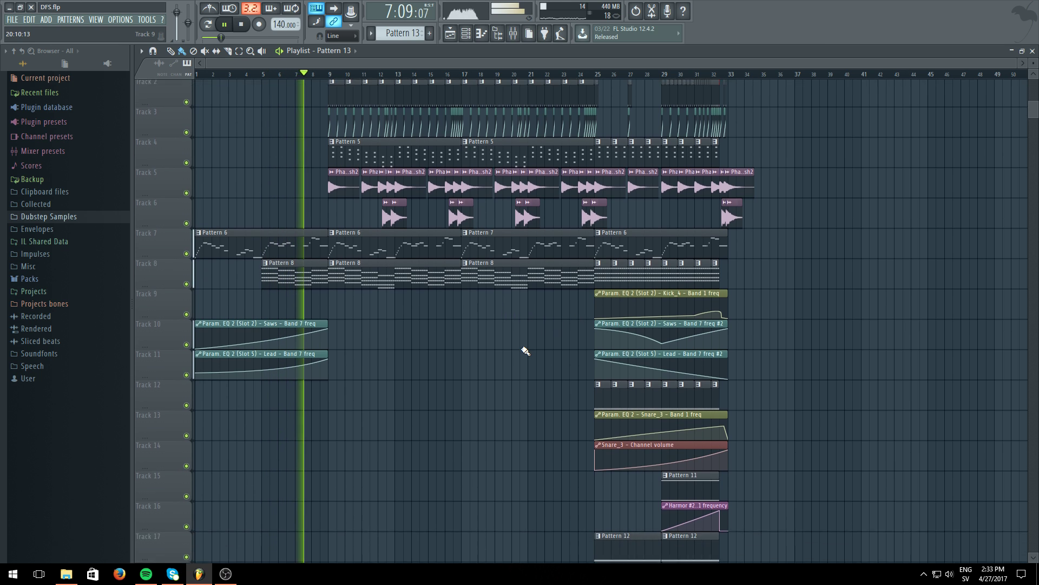
scroll(590, 390, "down", 1)
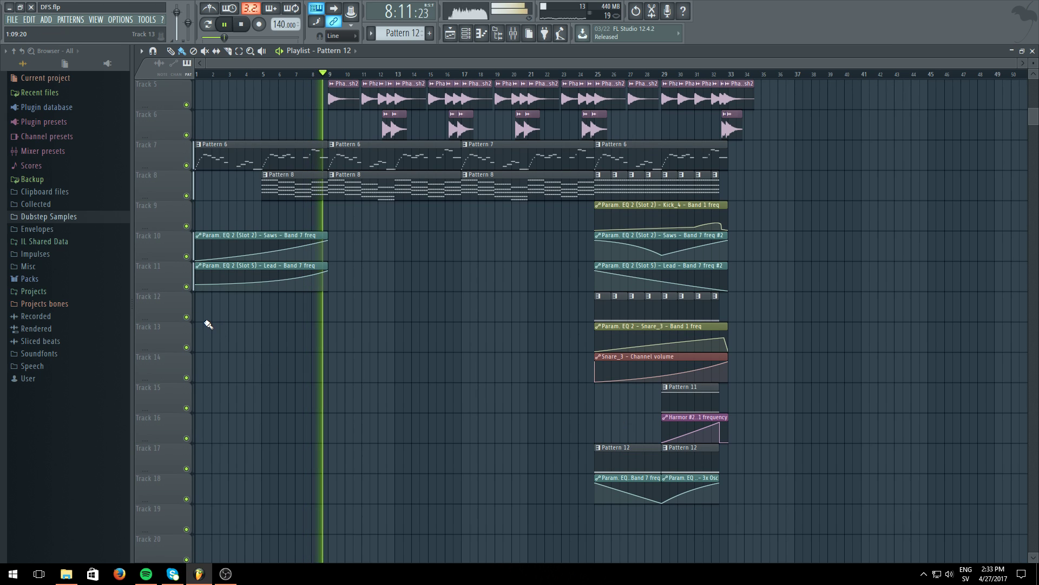
Place Pattern 12 clips at bars 1 and 5 on track 12 and the 3x Osc #2 Band 7 freq automation at bar 1 on track 13
left_click(202, 314)
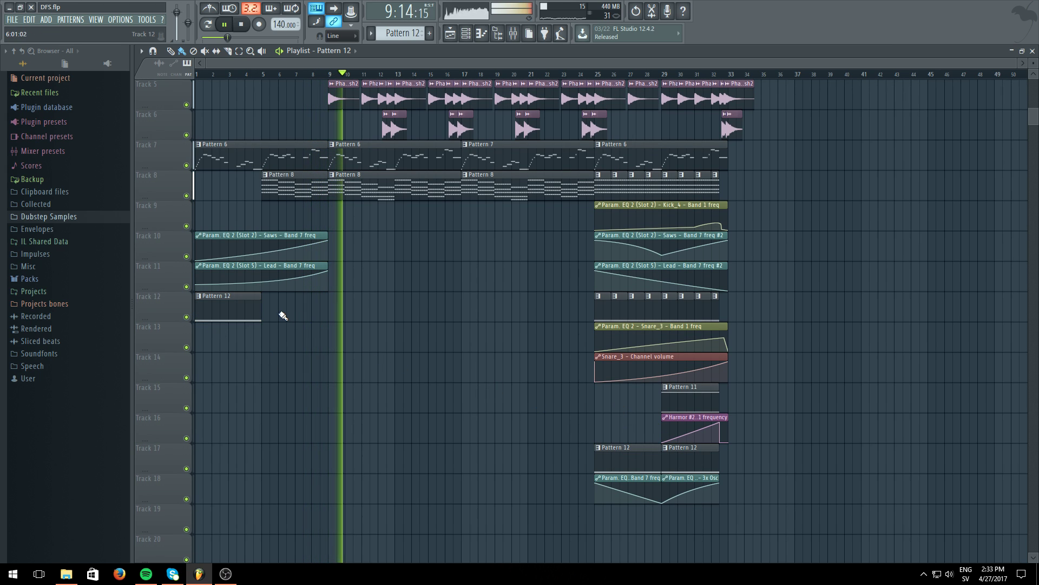
left_click(271, 313)
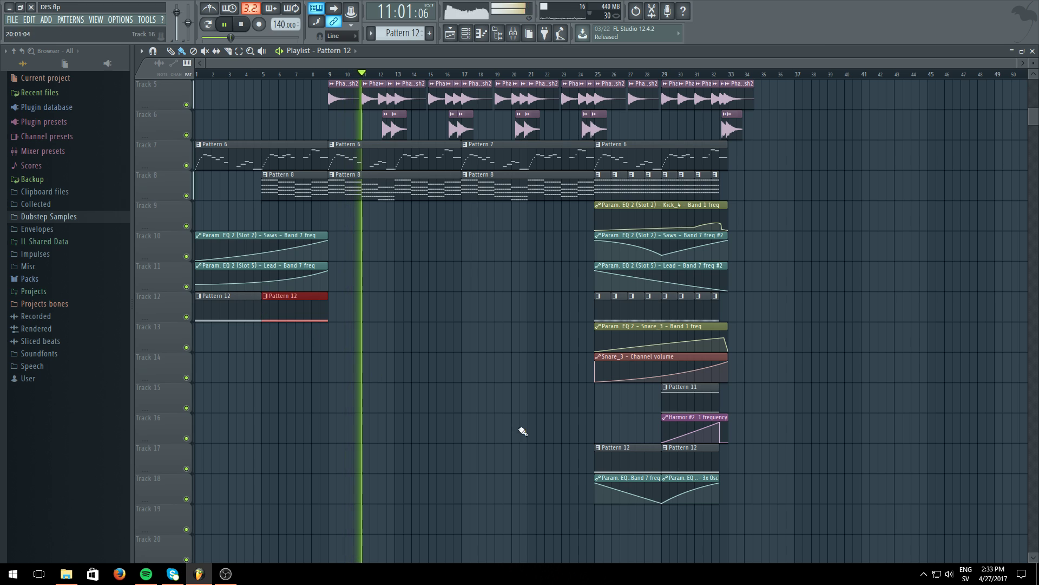
left_click(210, 350)
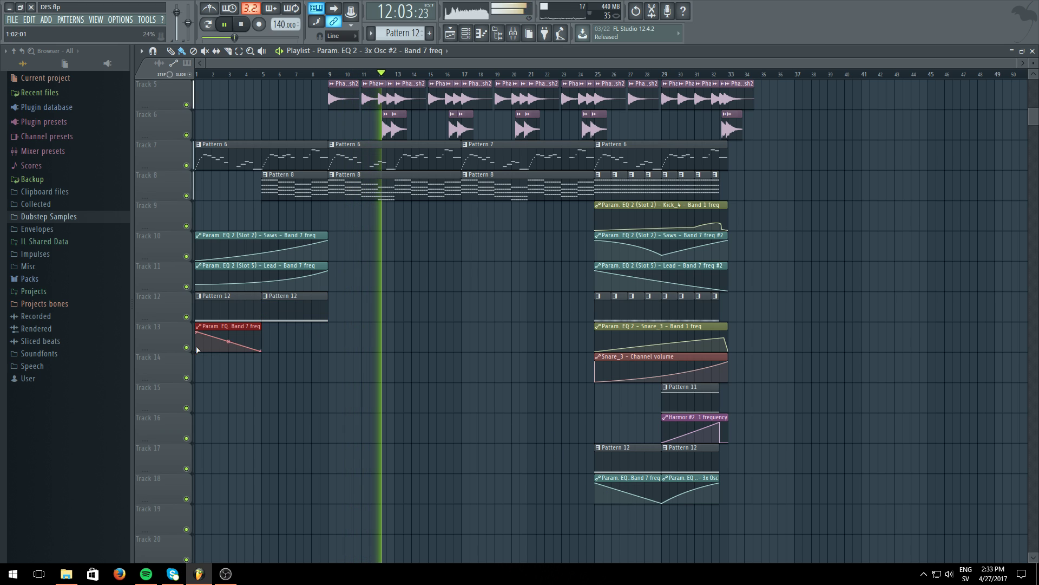
left_click(200, 75)
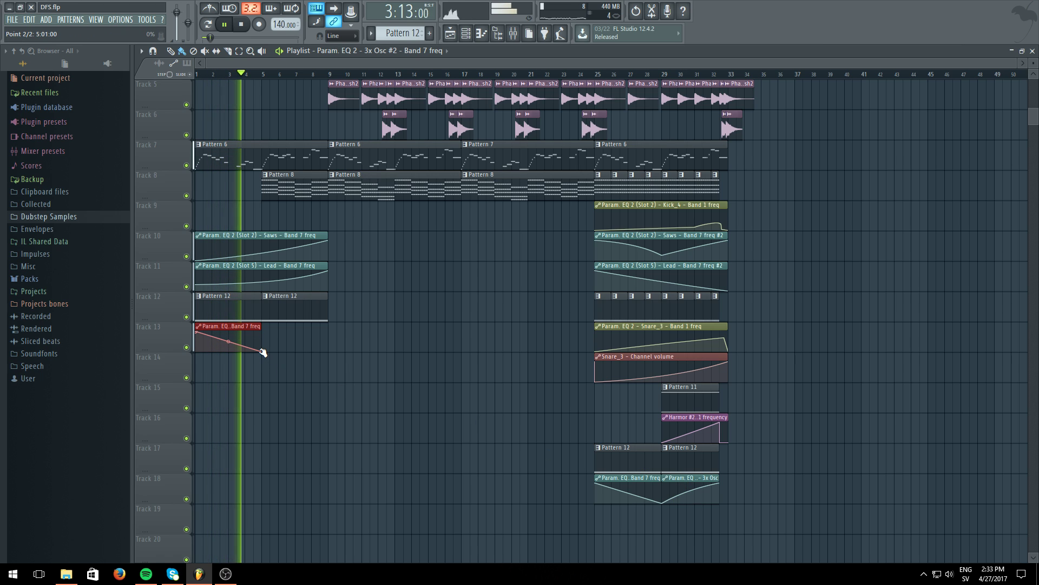
Make the intro's 3x Osc #2 automation clip on track 13 unique and stretch its falling curve to bar 9
left_click(195, 328)
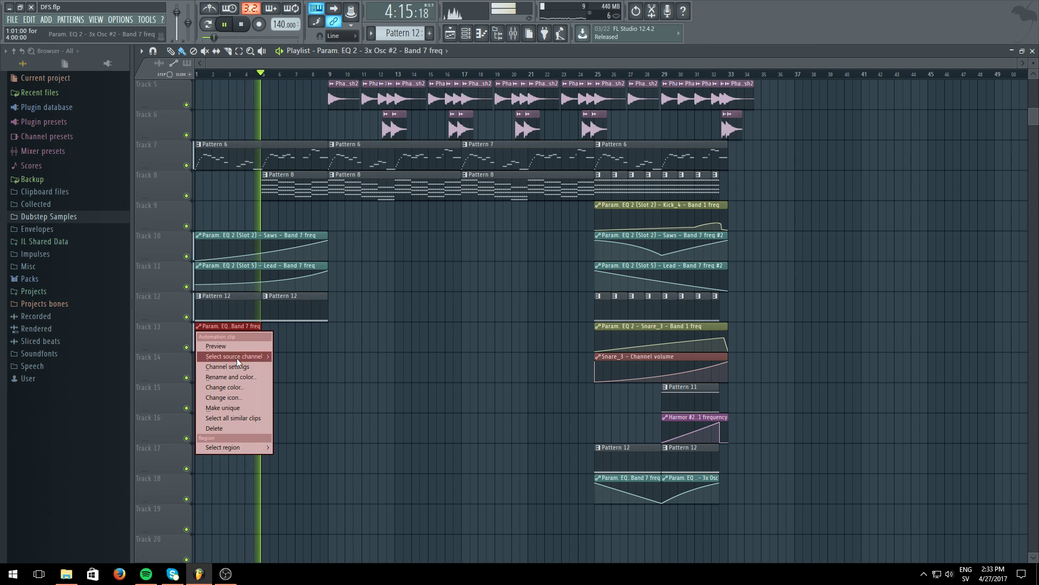
left_click(233, 407)
left_click_drag(262, 352, 328, 352)
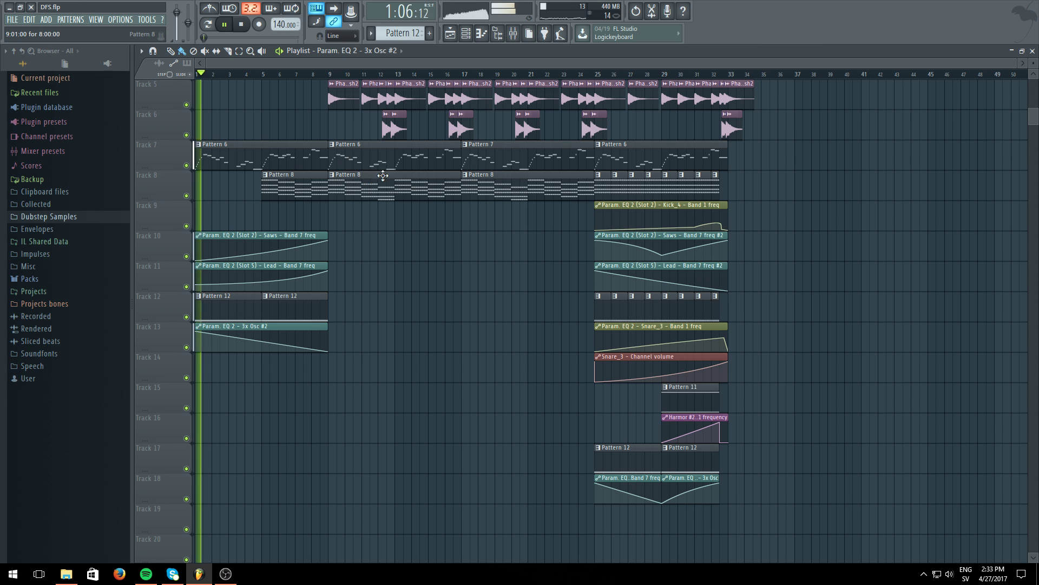
Examine the Fruity parametric EQ 2 on the 3x Osc #2 mixer track while replaying the intro from the start
scroll(418, 227, "up", 4)
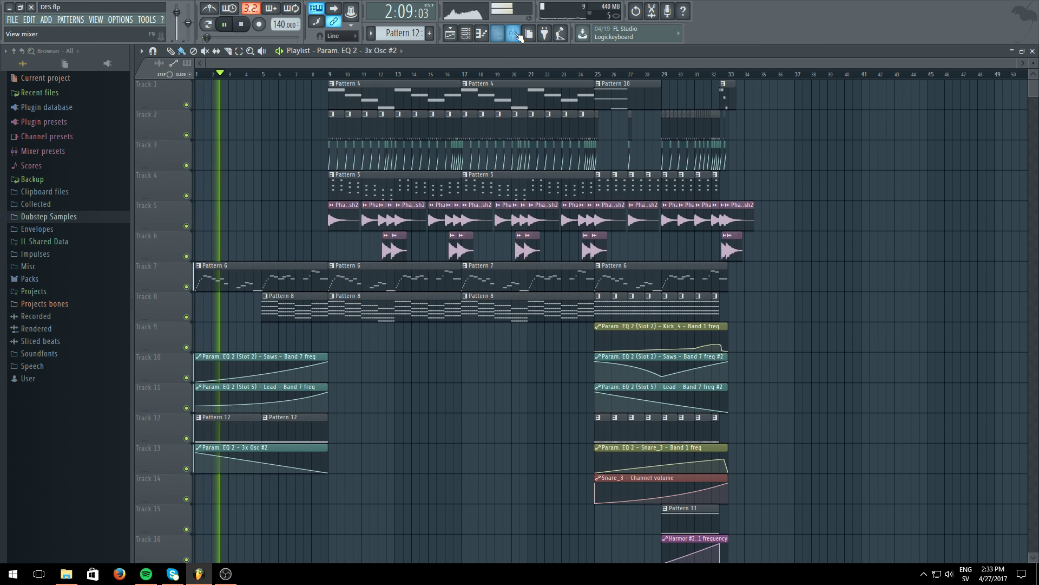
left_click(517, 35)
left_click(469, 194)
left_click(901, 157)
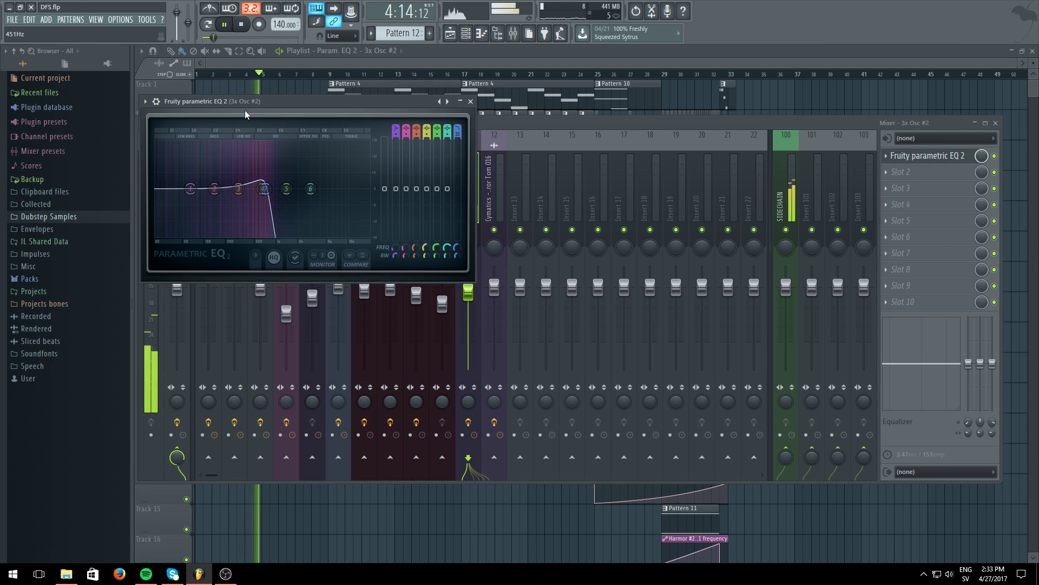
left_click(226, 25)
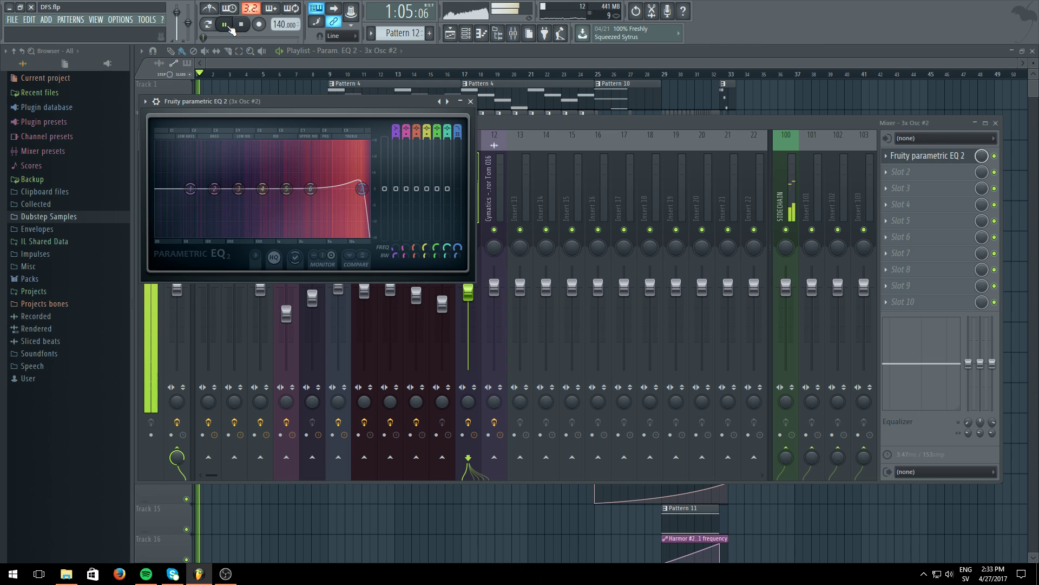
left_click(441, 50)
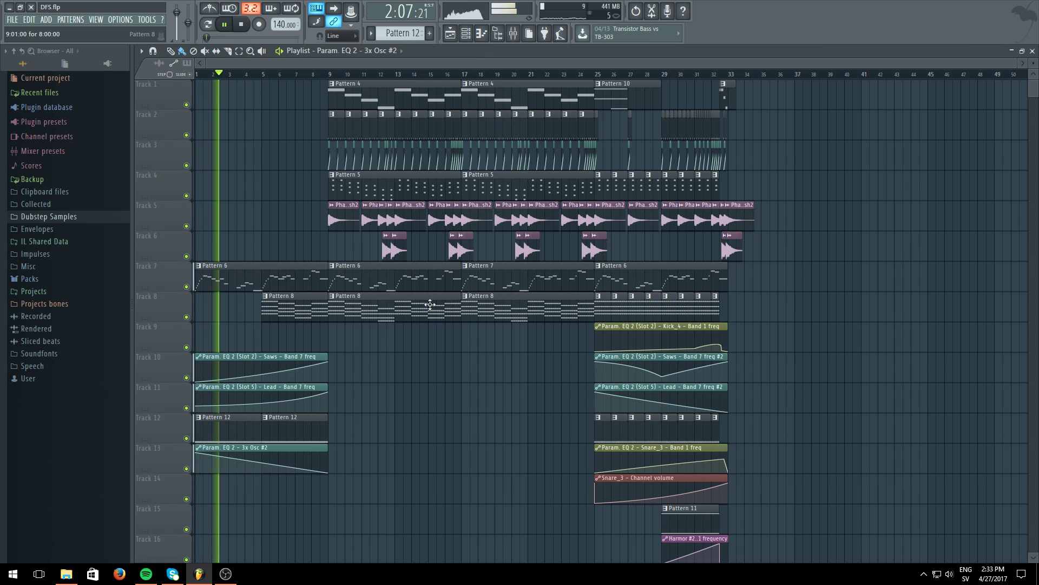
Add PhaseOne_Crash2 clips at bars 1 and 5 on track 5
left_click(346, 218)
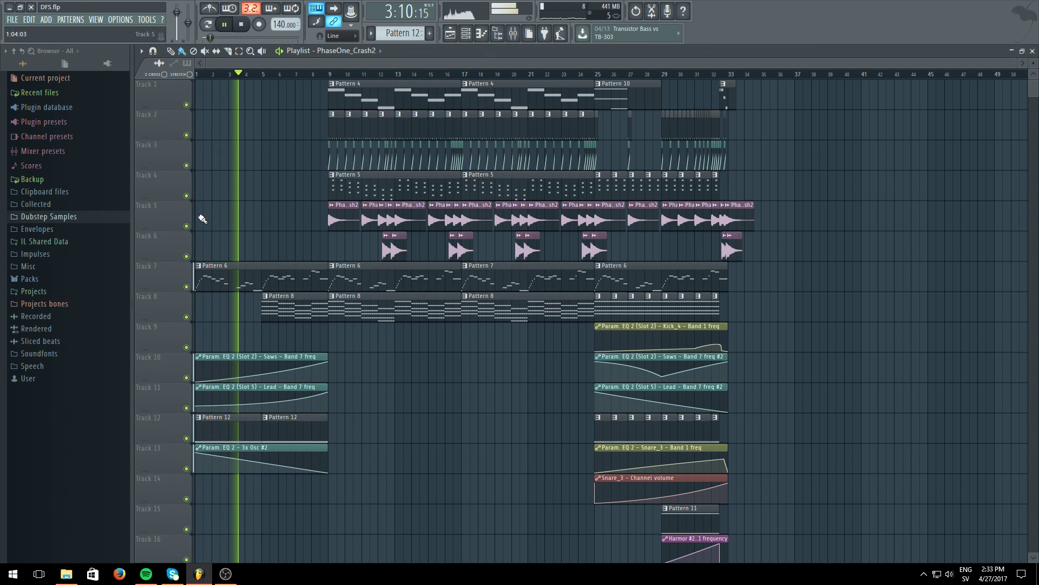
left_click(200, 217)
left_click(262, 225)
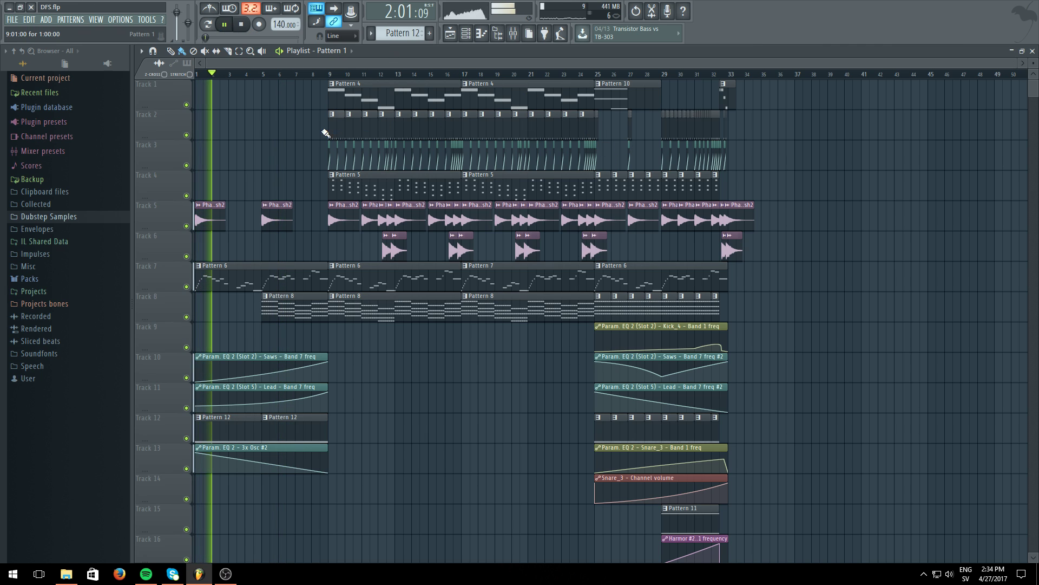
Place Pattern 1 clips at bars 1 and 5 on track 2, each shortened to four steps
left_click(330, 131)
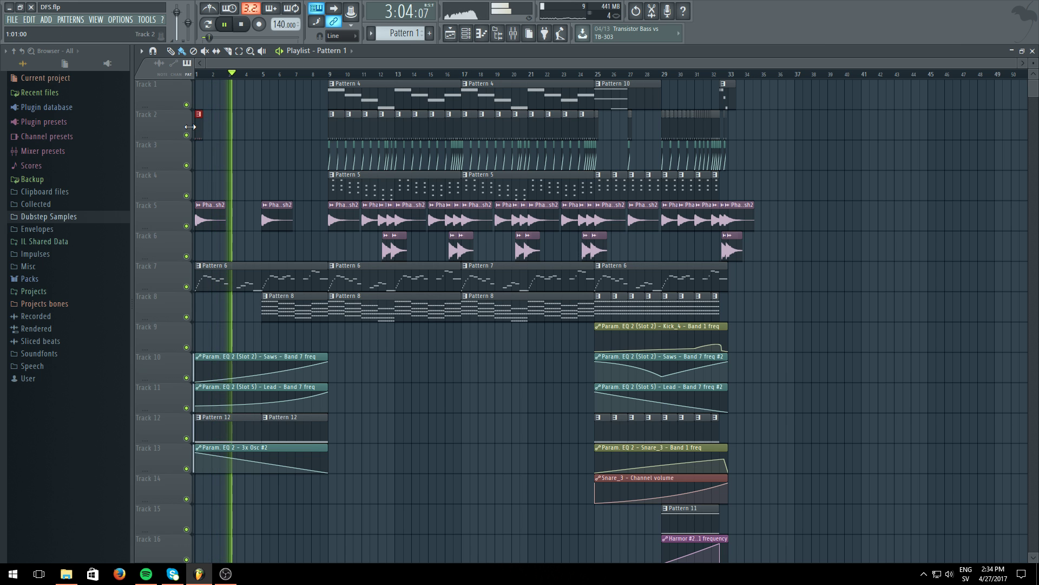
scroll(233, 64, "up", 5)
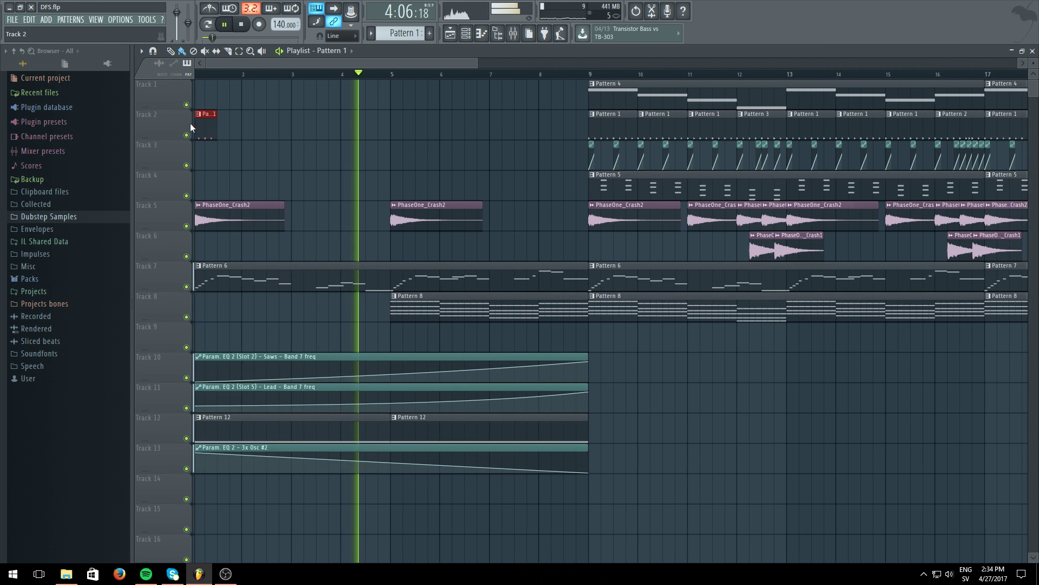
left_click_drag(217, 128, 206, 128)
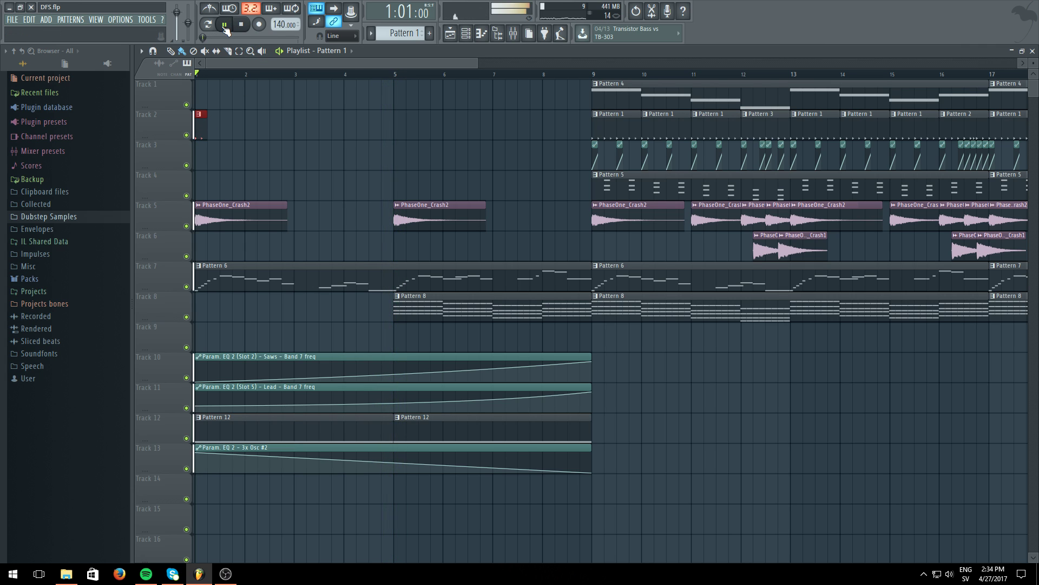
left_click(430, 137)
right_click(411, 135)
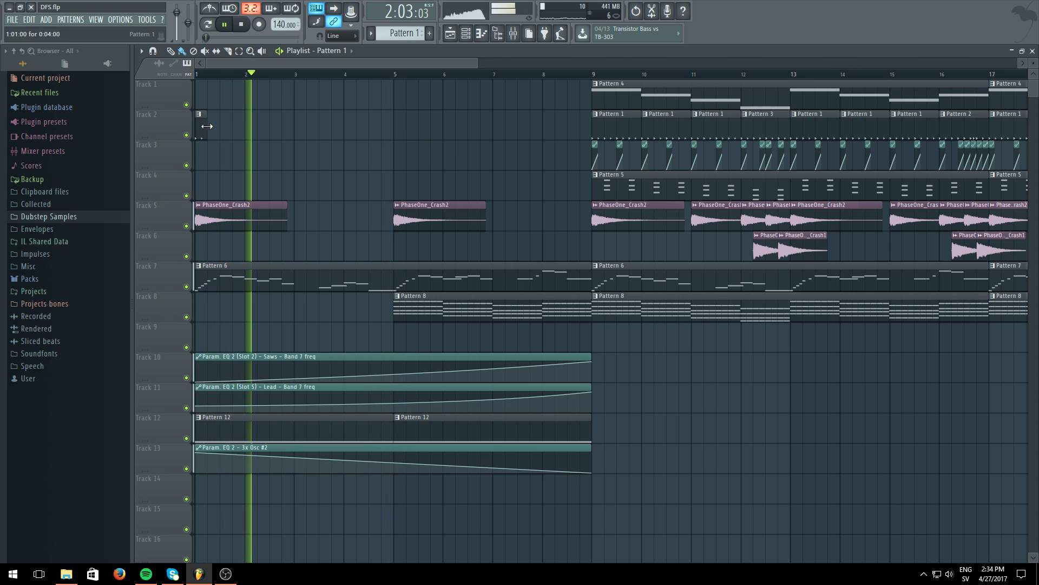
left_click(396, 130)
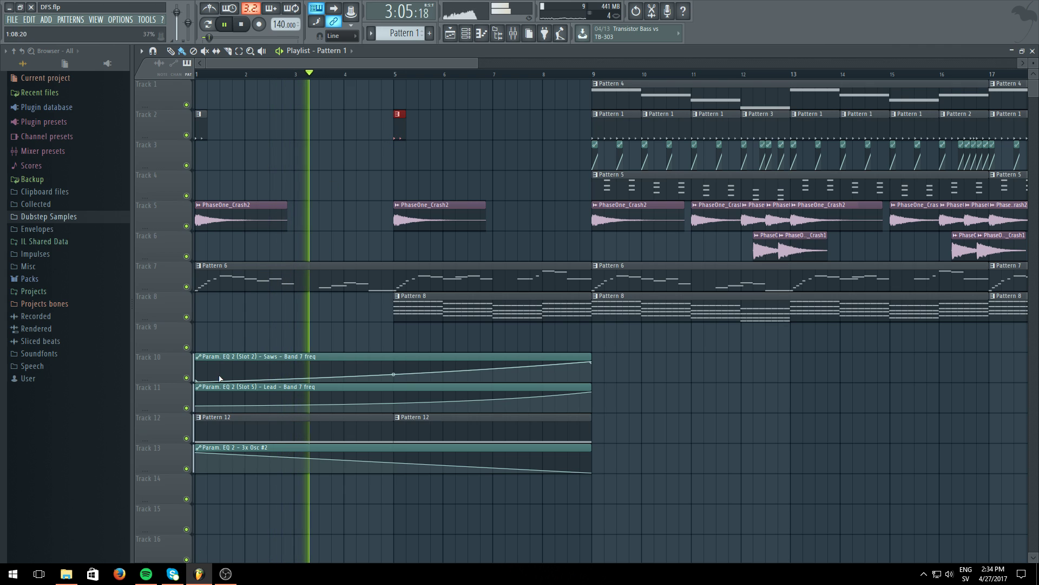
Adjust the starting point of the Lead Band 7 freq automation on track 11 and replay the intro
left_click(195, 403)
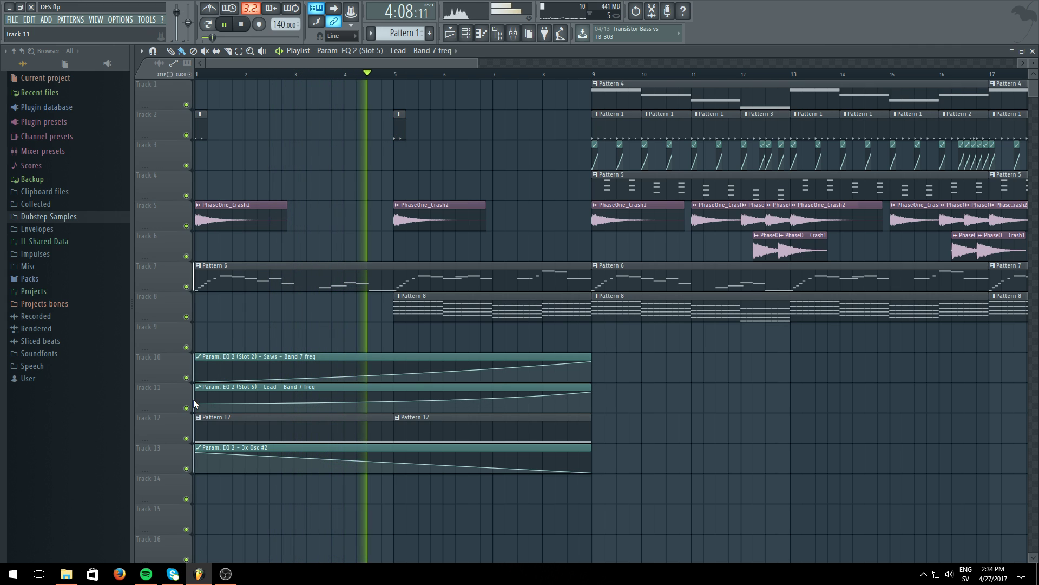
left_click(241, 24)
left_click(225, 24)
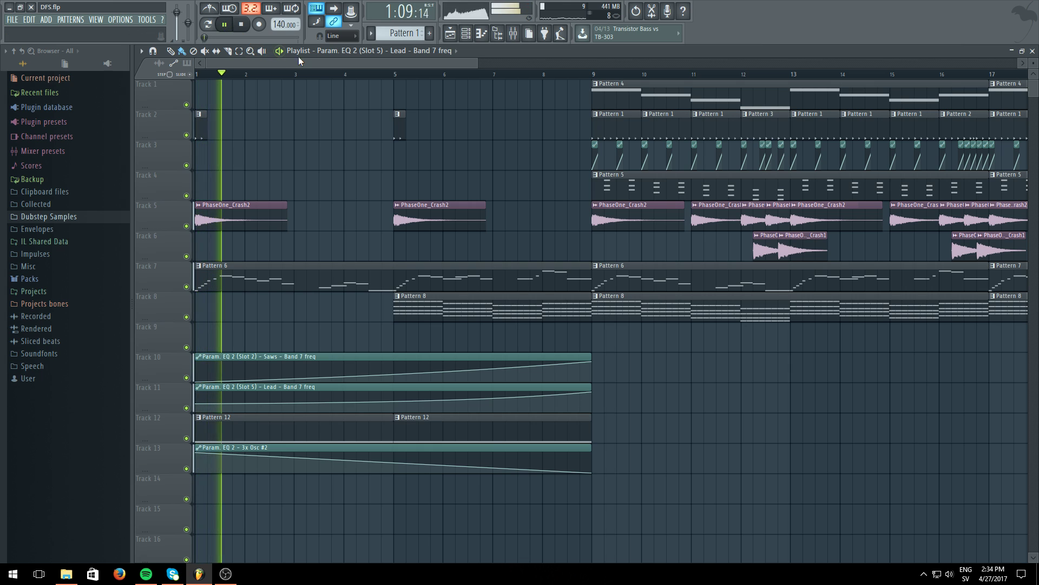
Try a Pattern 5 clip at bar 1 on track 4, listen to the intro, remove the clip and pause playback
left_click(703, 185)
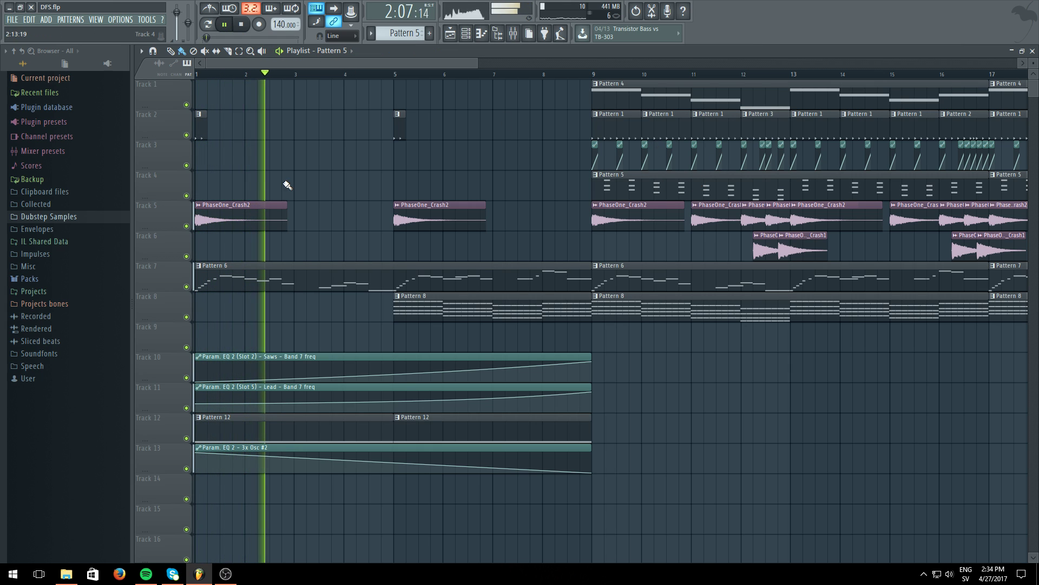
left_click(202, 189)
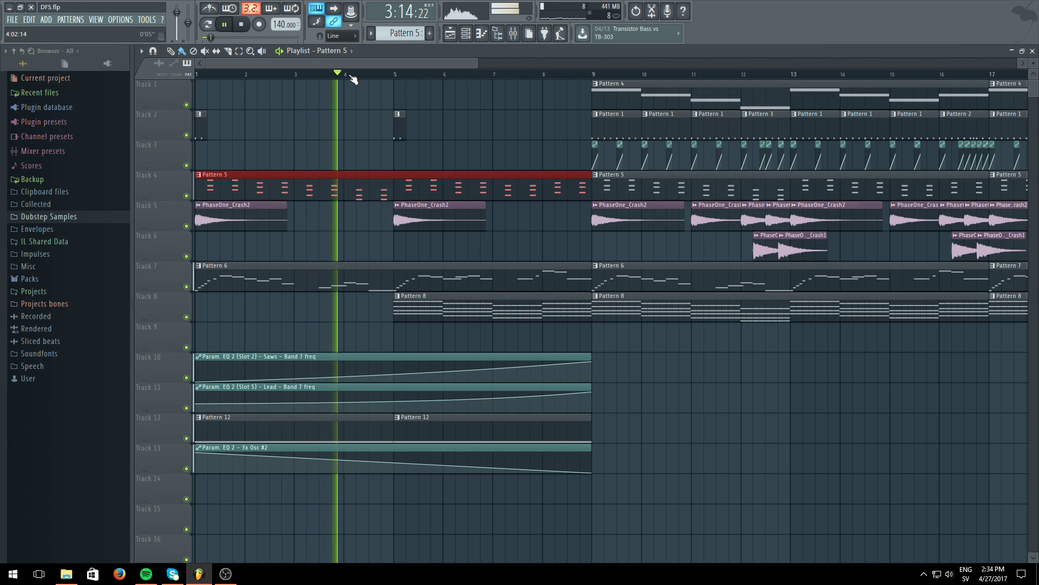
scroll(353, 80, "down", 8)
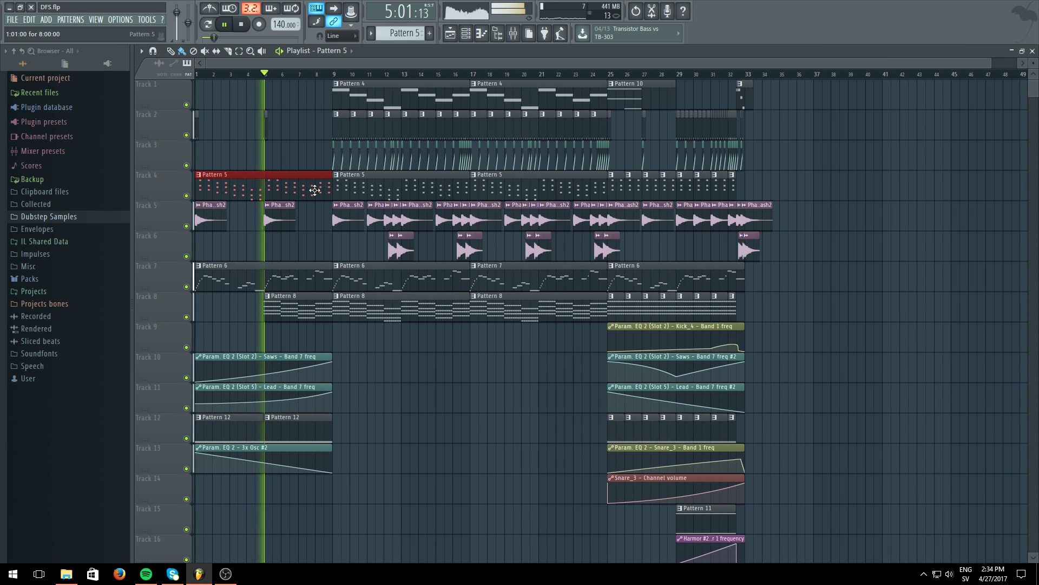
right_click(321, 187)
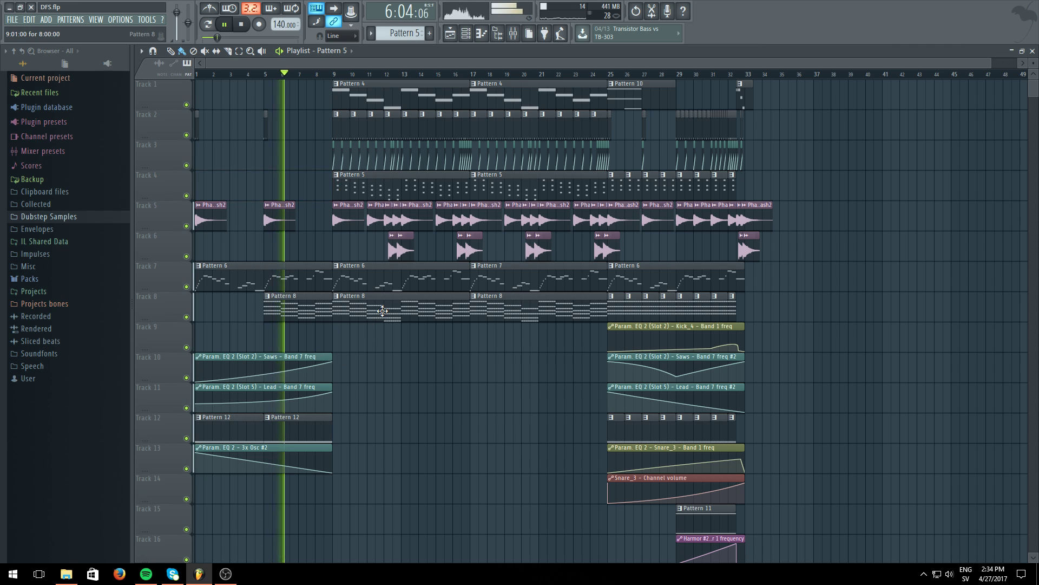
left_click(224, 25)
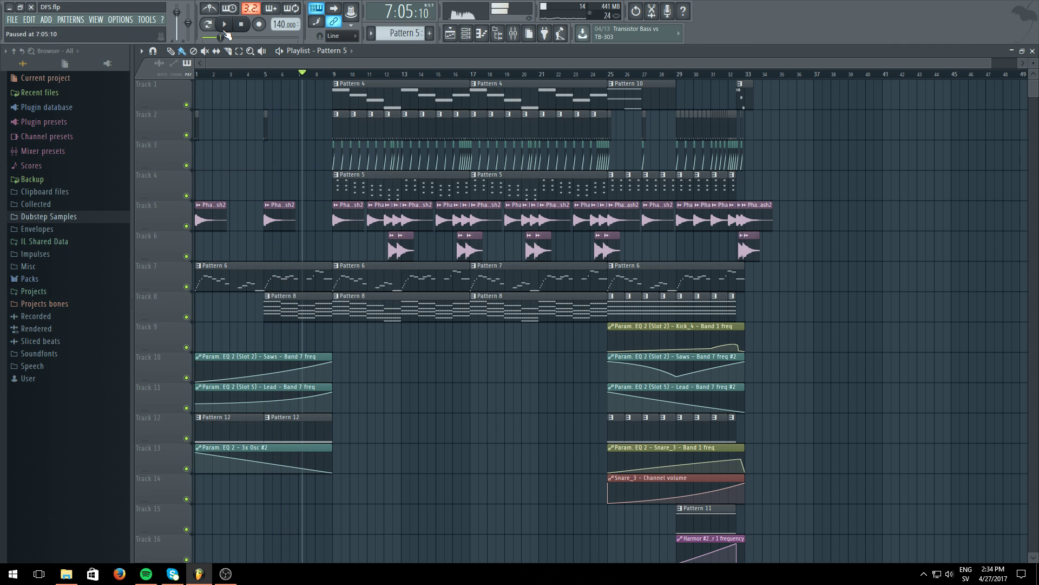
Place a Pattern 5 clip at bar 1 on track 4, make it unique and open its FL Keys piano roll
left_click(49, 21)
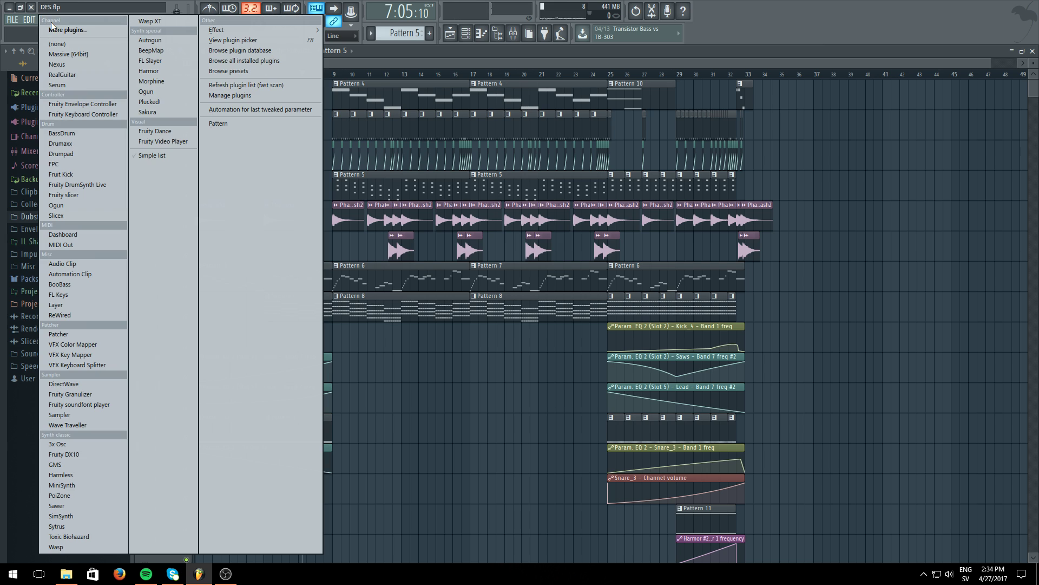
left_click(548, 51)
left_click(472, 37)
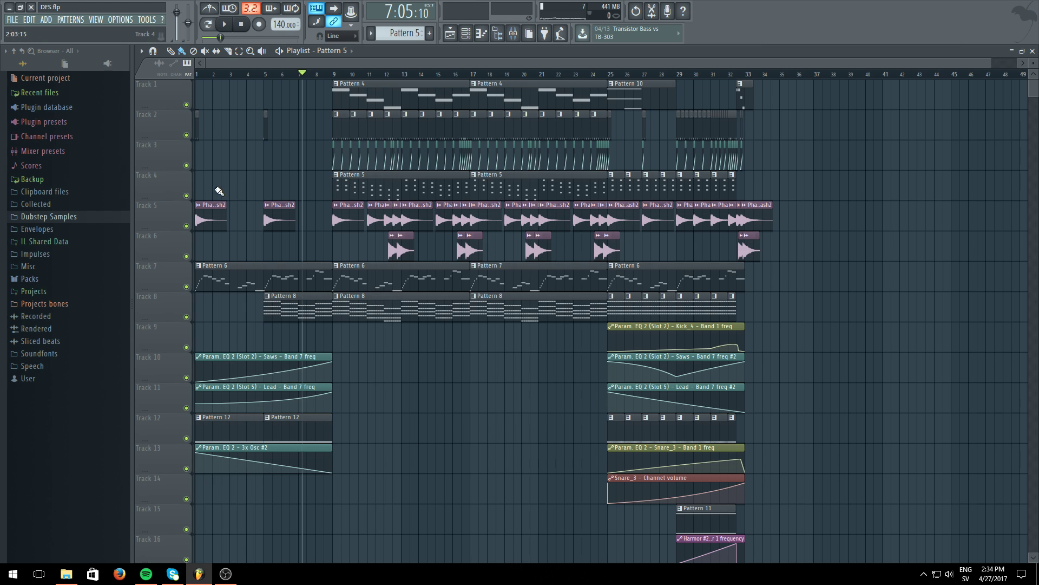
left_click(199, 176)
left_click(238, 246)
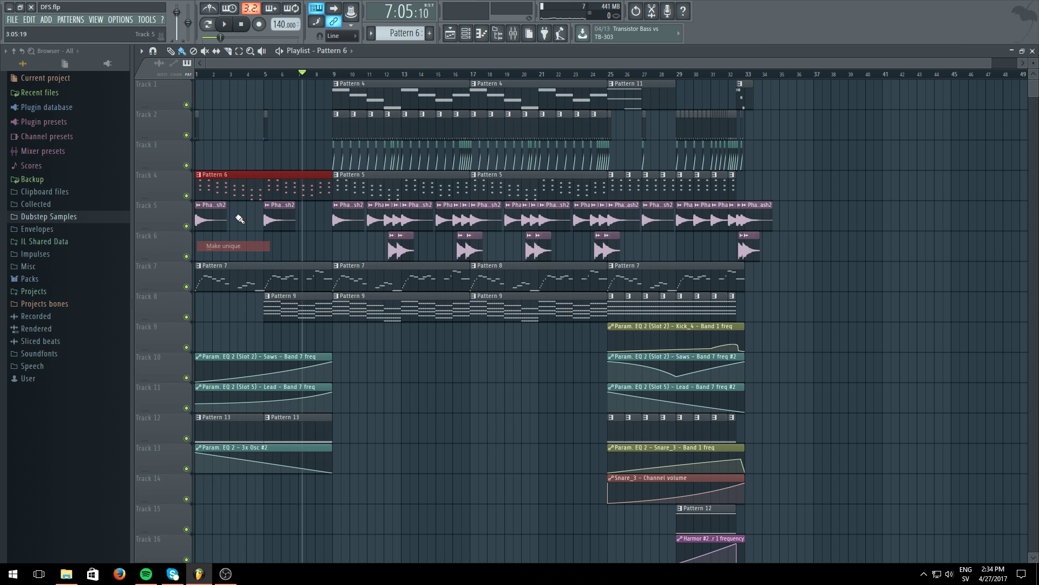
left_click(467, 34)
left_click(419, 218)
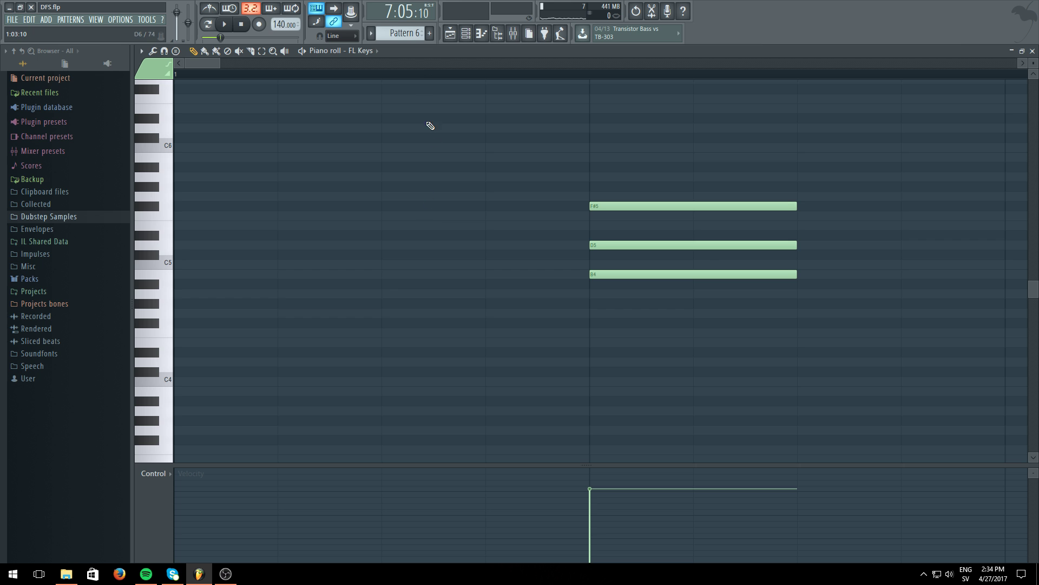
Shift all the FL Keys chords to the start of their bars and lengthen every note to one full bar
scroll(428, 74, "down", 4)
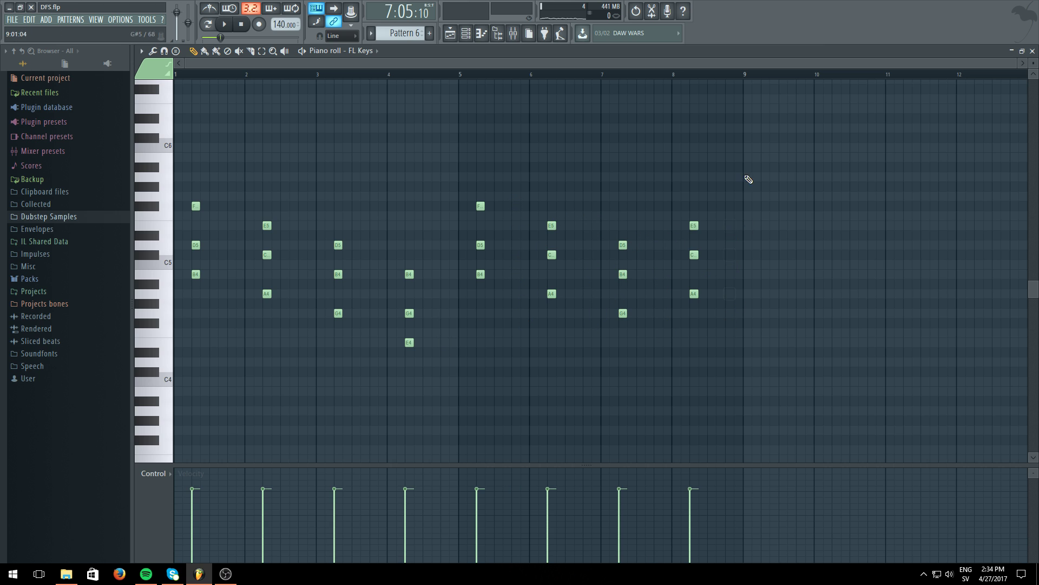
left_click_drag(761, 125, 223, 340)
left_click_drag(192, 279, 248, 284)
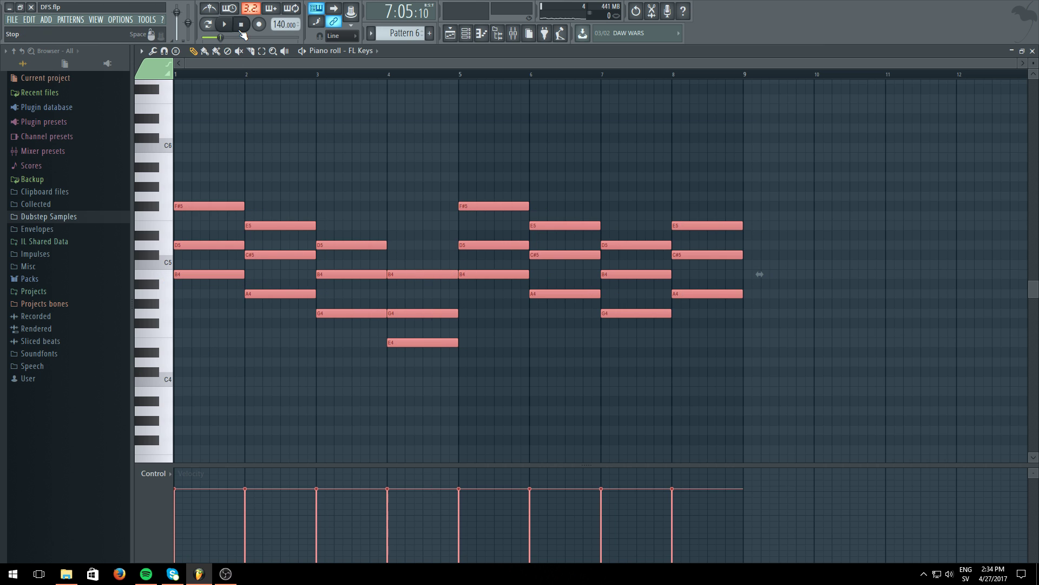
Play the pattern and add top notes B5, C#6, D6 and E6 above the chords in bars 1 to 4
left_click(223, 24)
left_click(278, 134)
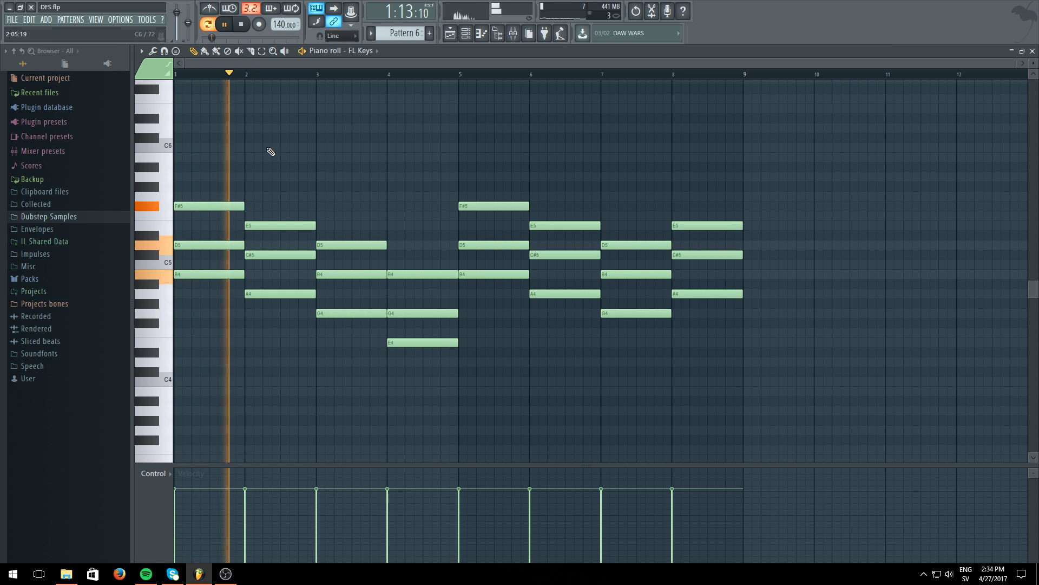
key("space")
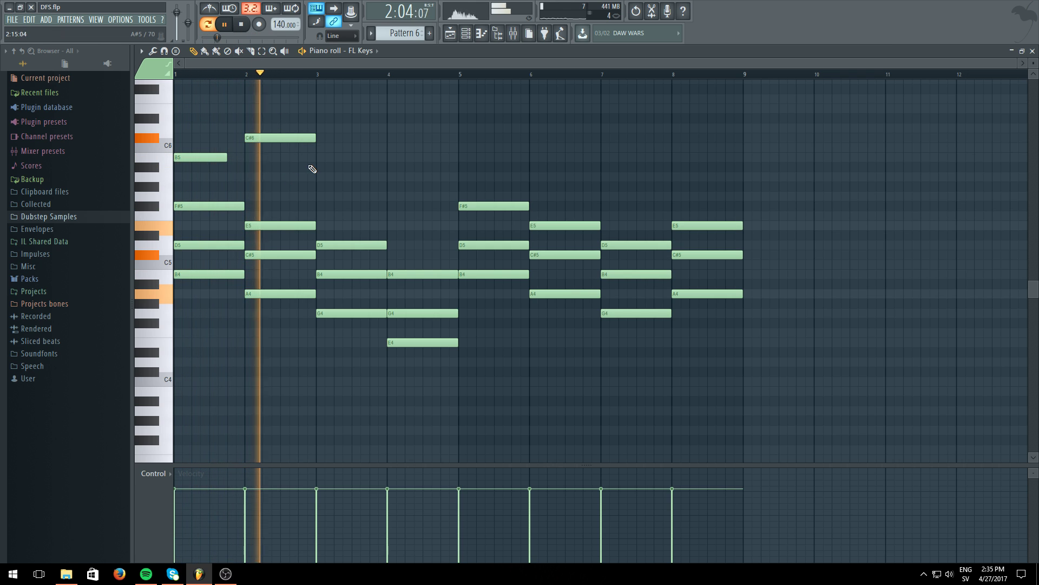
left_click(343, 150)
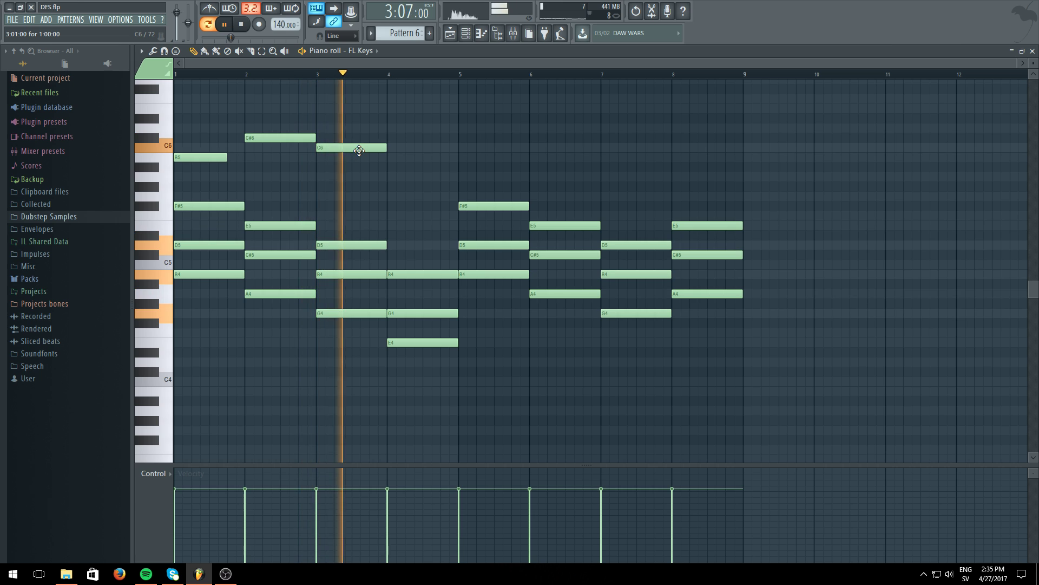
left_click_drag(359, 150, 359, 131)
left_click(179, 75)
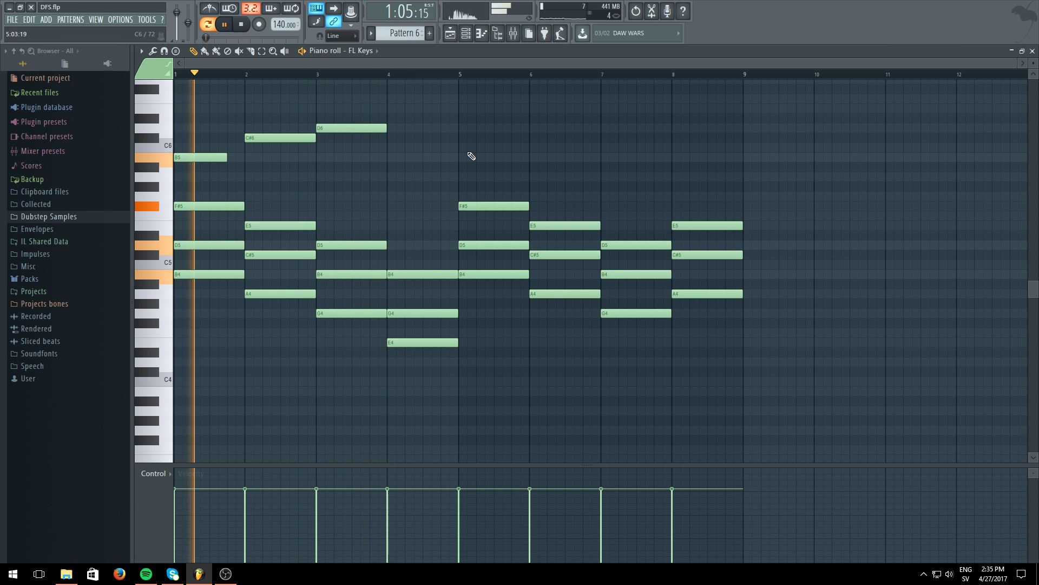
left_click(414, 148)
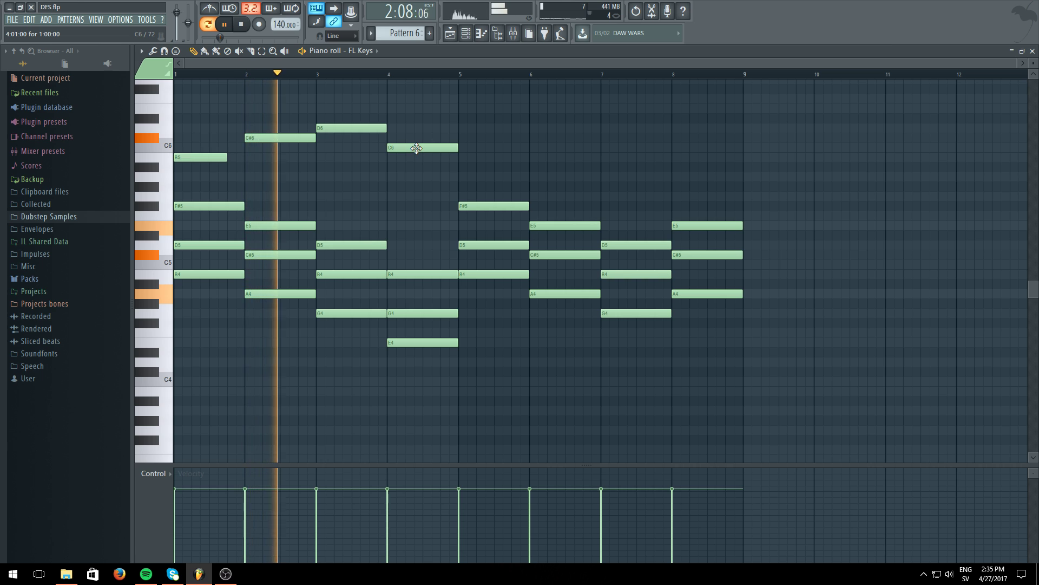
left_click_drag(416, 148, 417, 109)
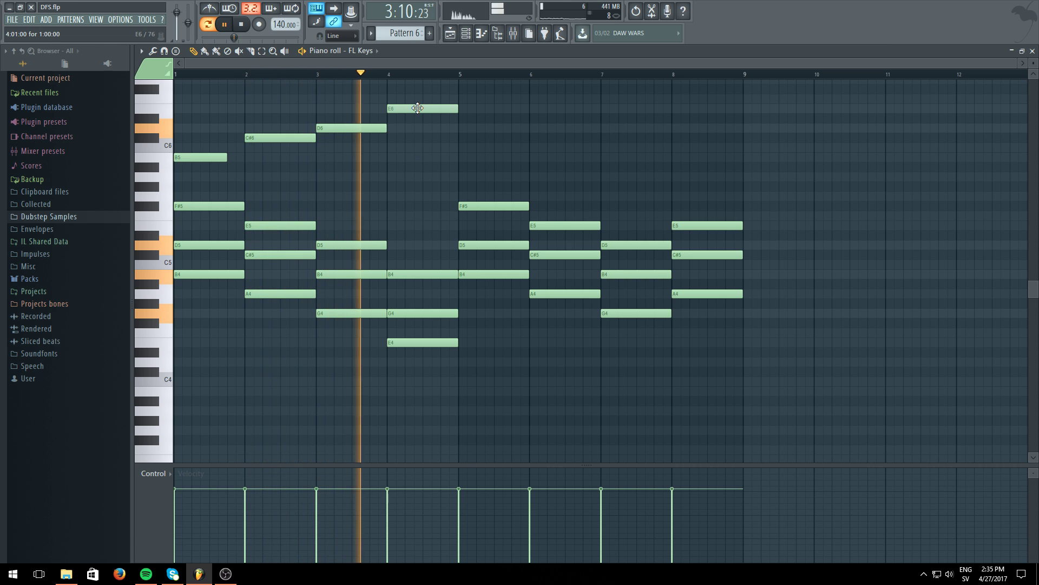
Add top notes B5, C#6, D6 and E6 above the chords in bars 5 to 8
left_click(482, 119)
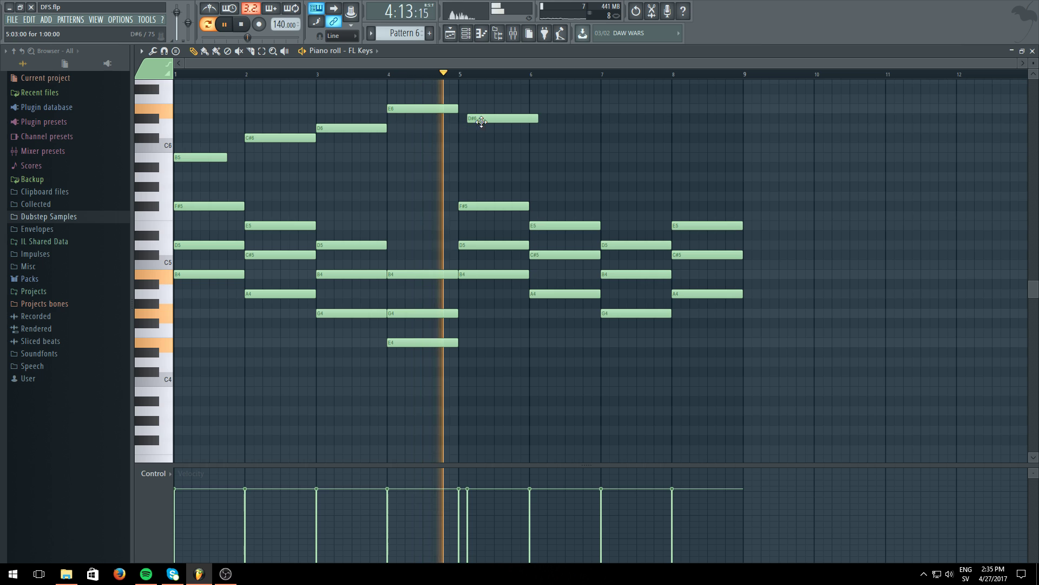
left_click_drag(482, 122, 476, 159)
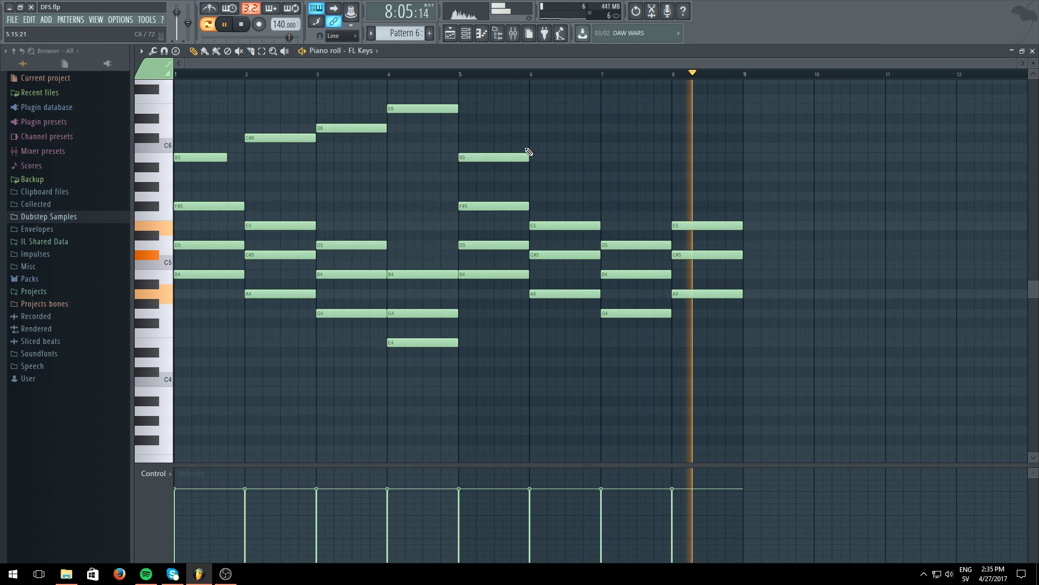
left_click(552, 148)
mouse_move(554, 146)
left_mouse_down()
mouse_move(554, 127)
mouse_move(551, 138)
left_mouse_up()
left_click(624, 147)
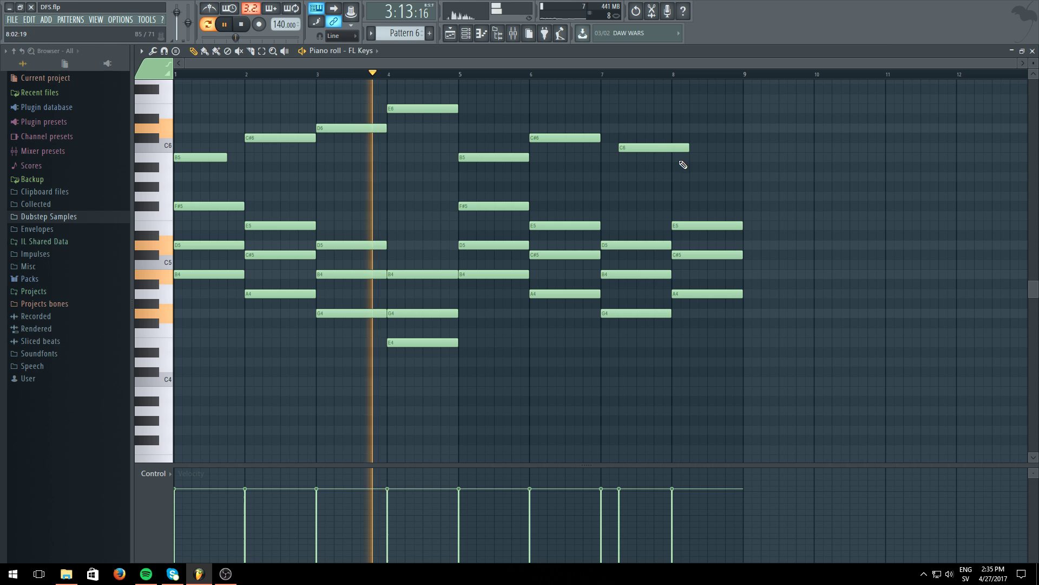
left_click_drag(643, 149, 625, 128)
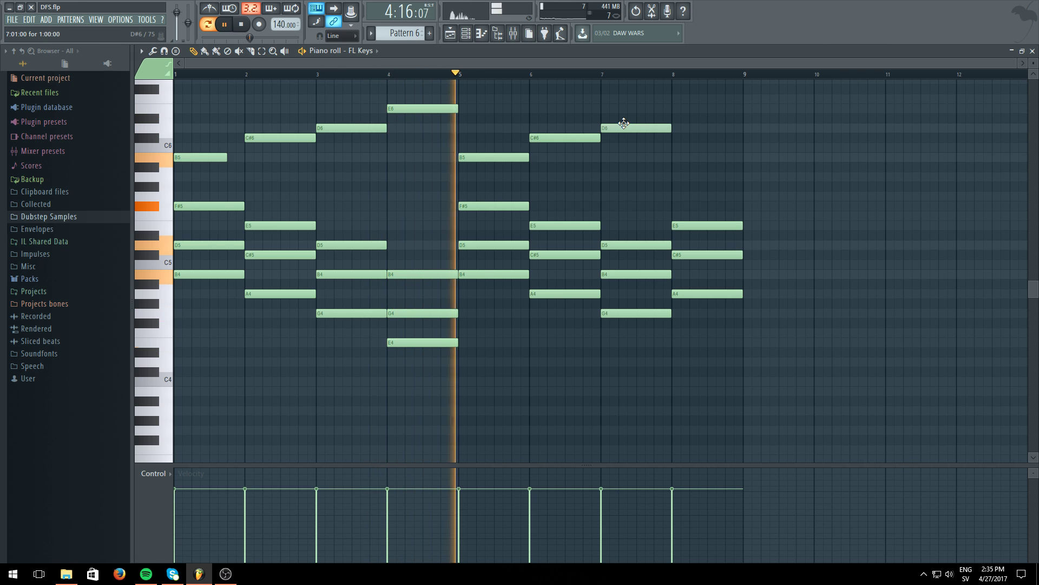
left_click_drag(695, 129, 693, 108)
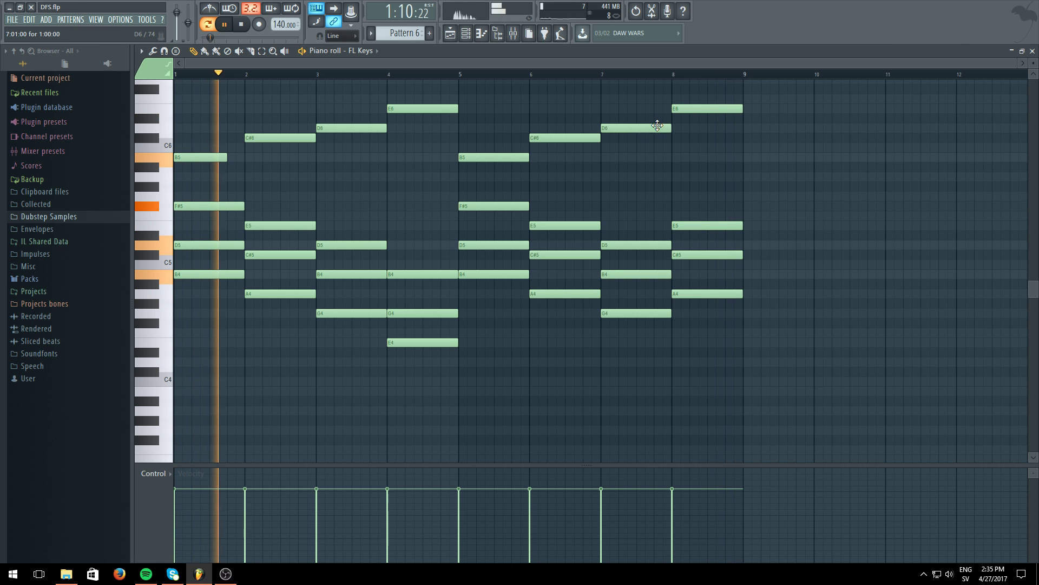
Change the top note to E6 in bar 7 and C#6 in bar 8, and replay from bar 6
left_click_drag(636, 132, 650, 93)
left_click_drag(692, 122, 690, 152)
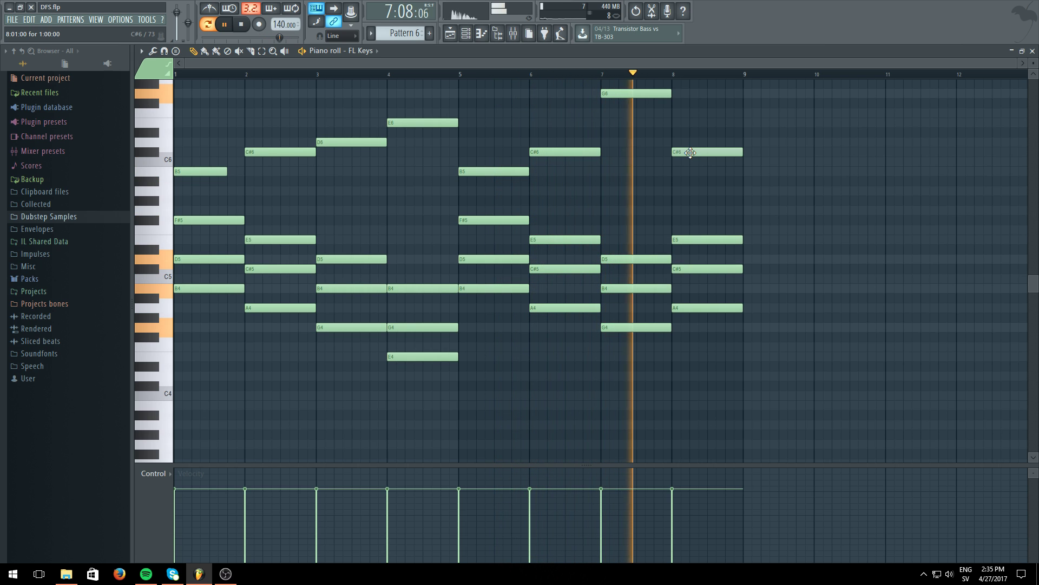
left_click_drag(638, 93, 638, 123)
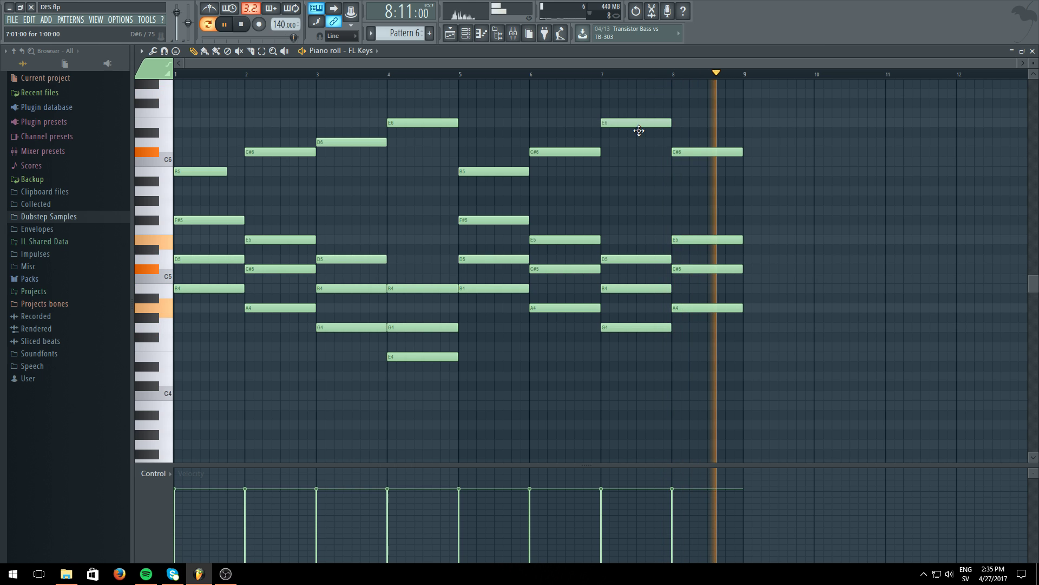
left_click(530, 74)
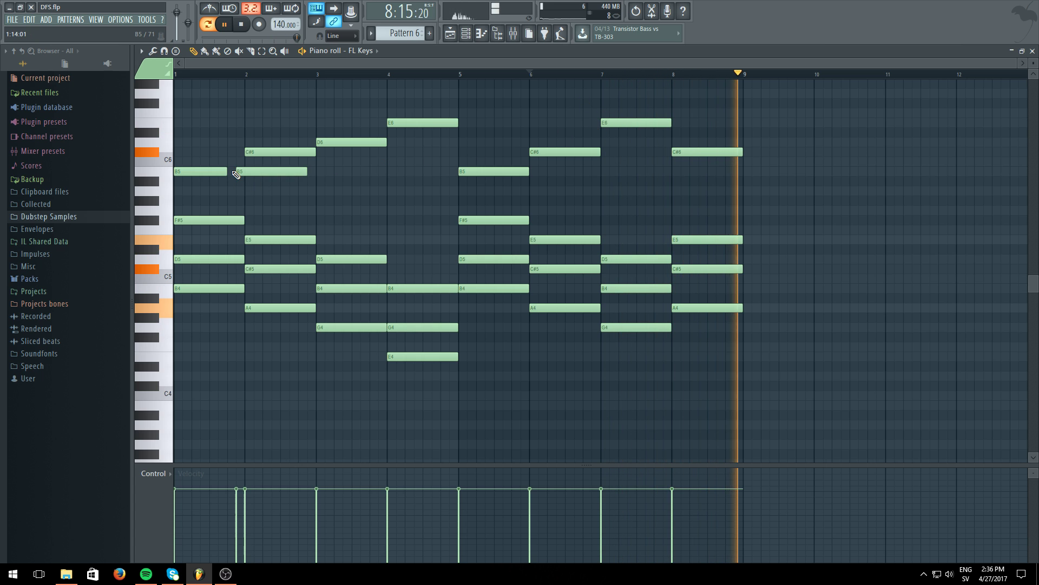
Lengthen bar 1's B5 to a full bar and add A5, G5 and B5 in bars 2 to 4
left_click_drag(226, 172, 266, 191)
left_click(260, 190)
left_click(329, 191)
left_click_drag(360, 190, 414, 167)
left_click(381, 200)
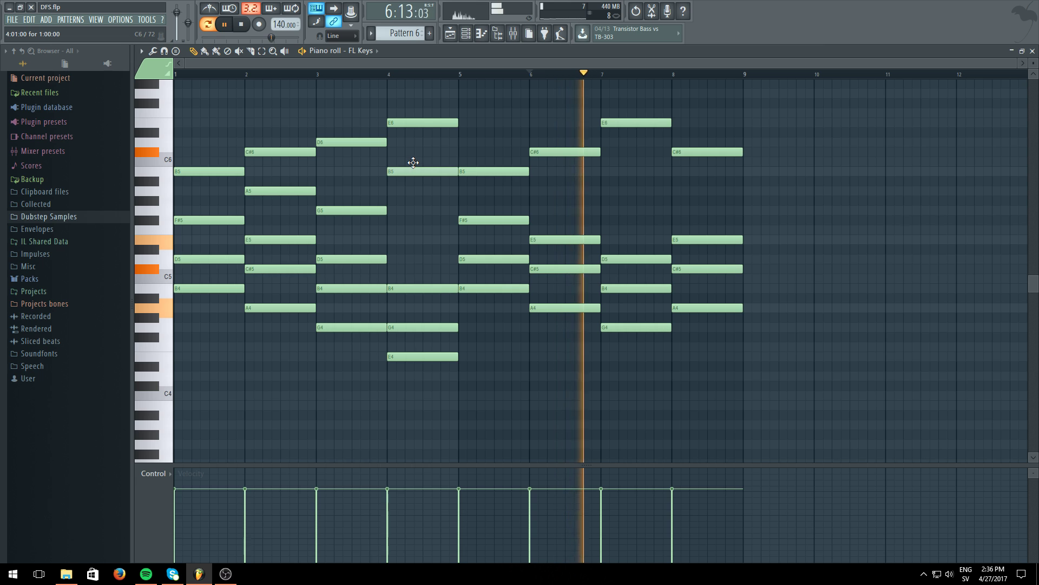
left_click(177, 75)
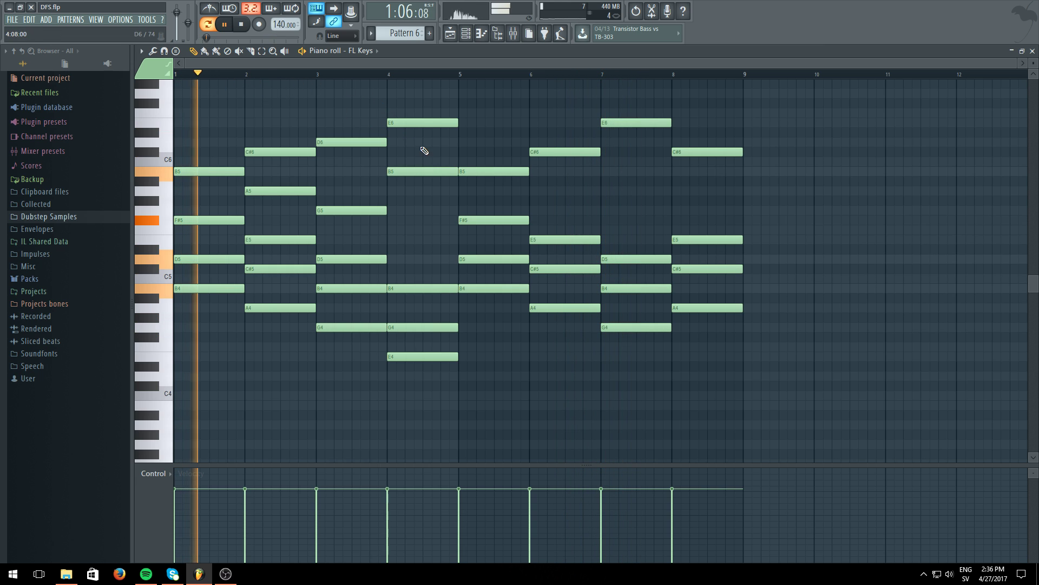
Add full-bar harmony notes A5, G5 and A5 to the chords in bars 6, 7 and 8
left_click(550, 200)
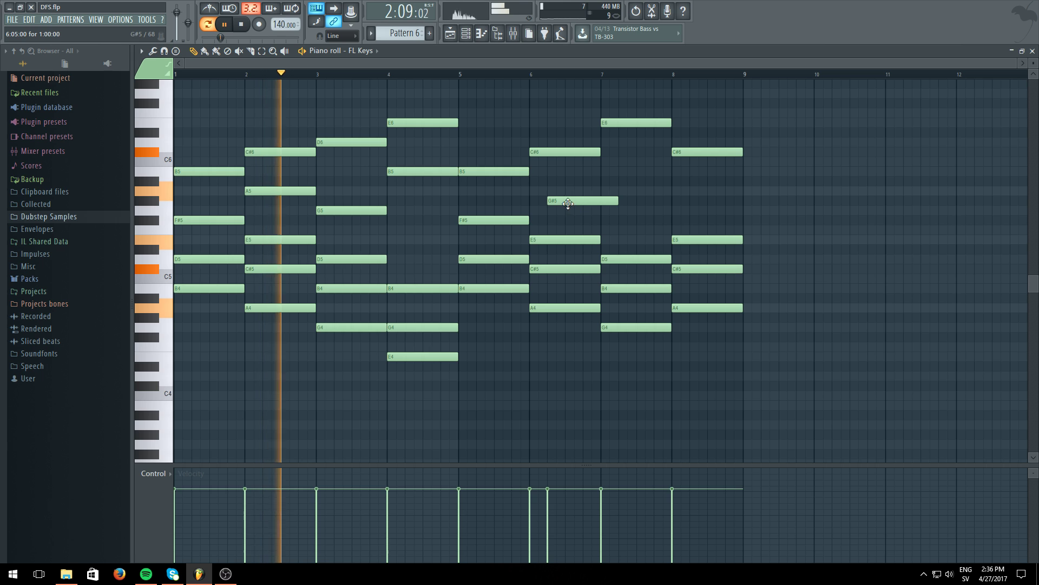
mouse_move(566, 201)
left_mouse_down()
mouse_move(555, 212)
mouse_move(553, 190)
left_mouse_up()
left_click_drag(634, 201, 623, 210)
left_click(669, 201)
left_click_drag(695, 192, 690, 191)
right_click(673, 200)
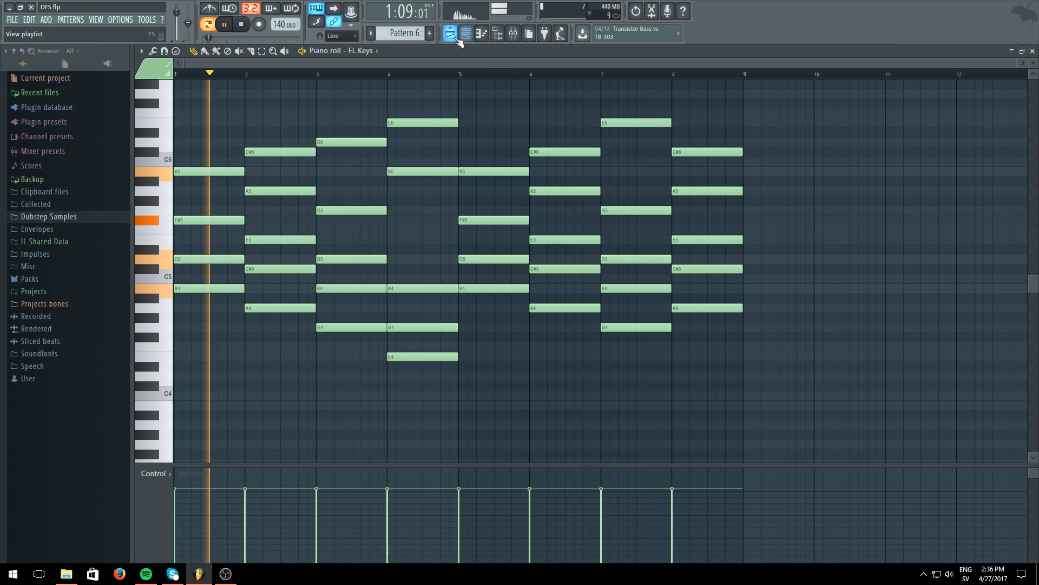
Listen to the intro in the playlist and transpose all the FL Keys chord notes down one octave
key("F5")
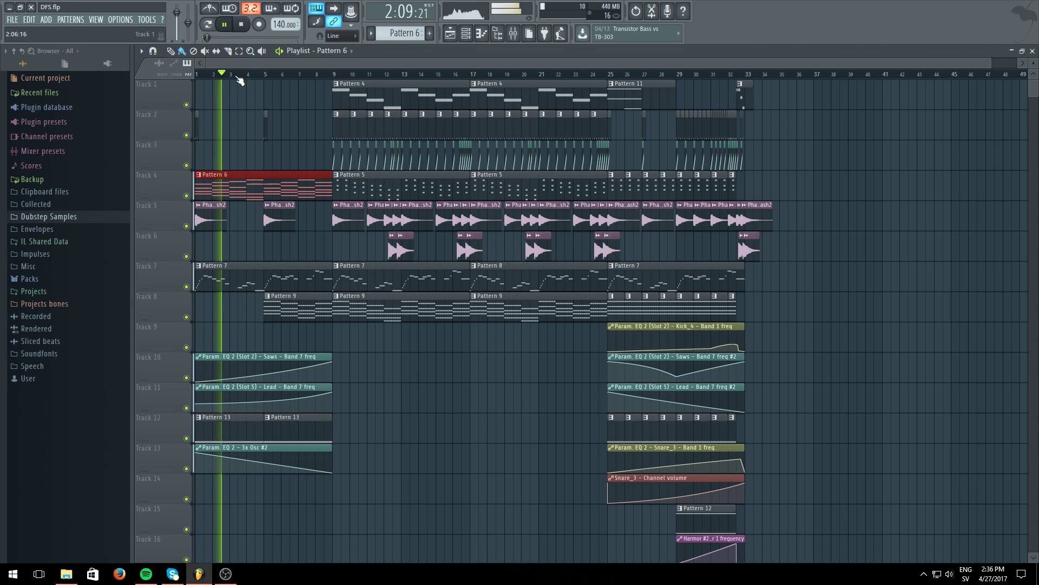
left_click(466, 33)
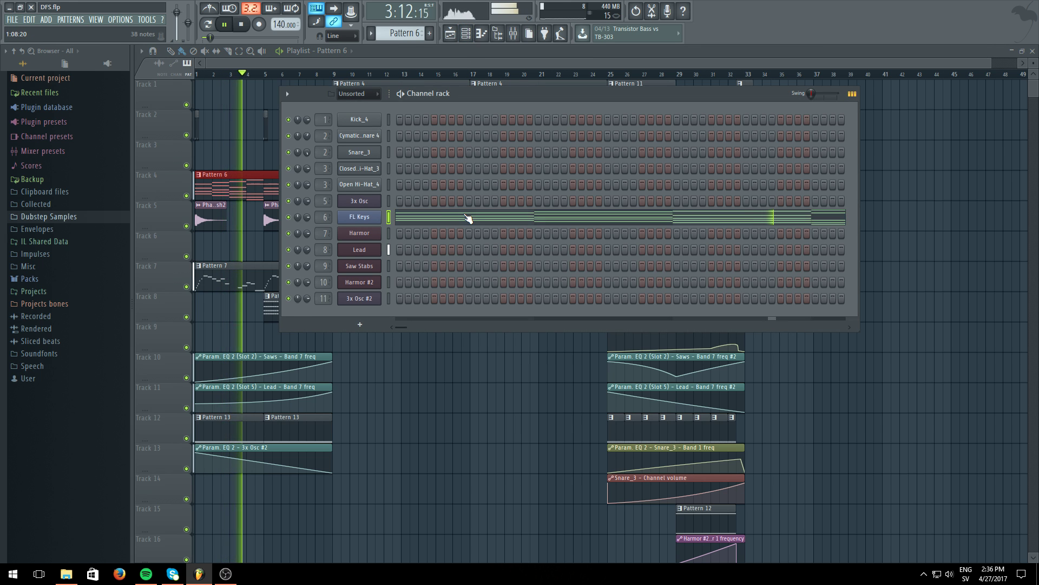
key("F7")
scroll(472, 80, "down", 1)
scroll(780, 133, "up", 2)
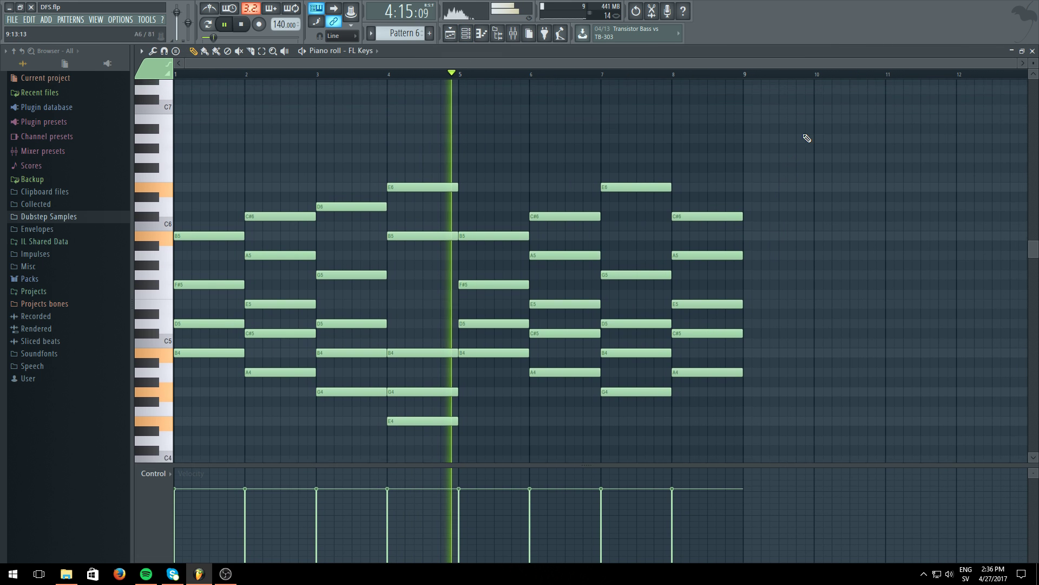
left_click_drag(809, 128, 123, 542)
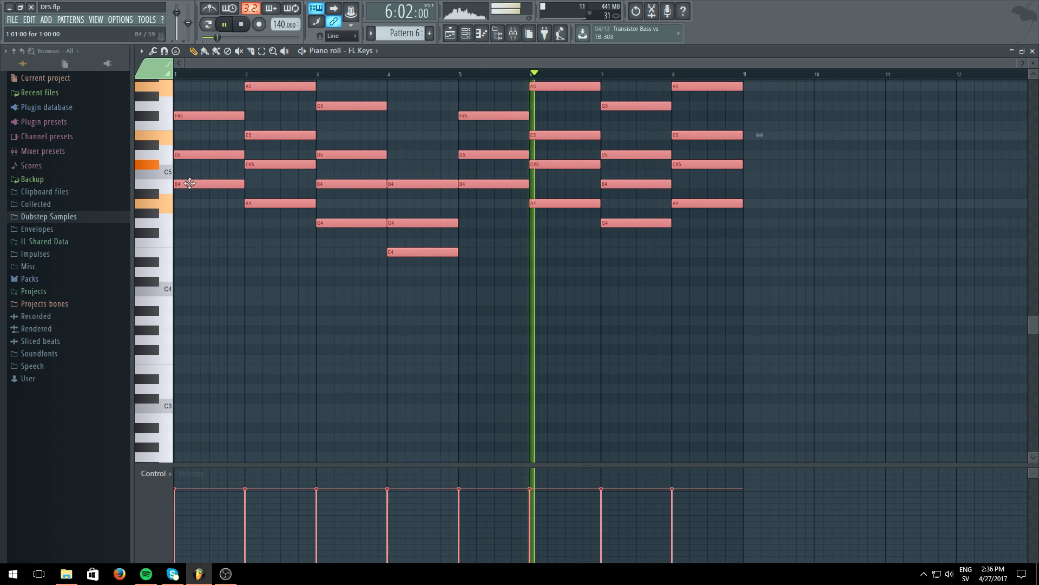
left_click_drag(208, 185, 105, 176)
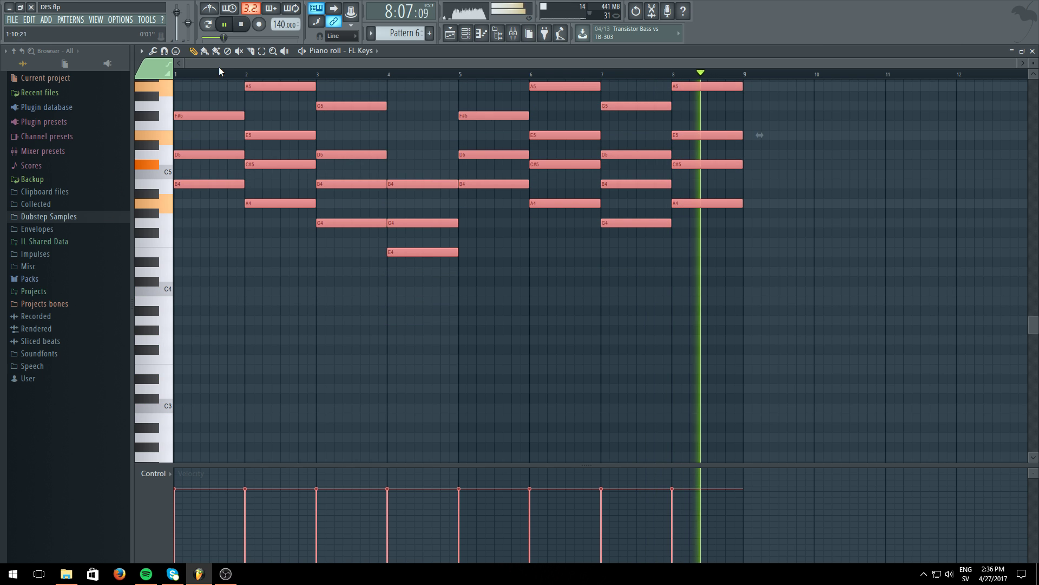
left_click(209, 25)
left_click_drag(210, 186, 132, 307)
left_click(229, 353)
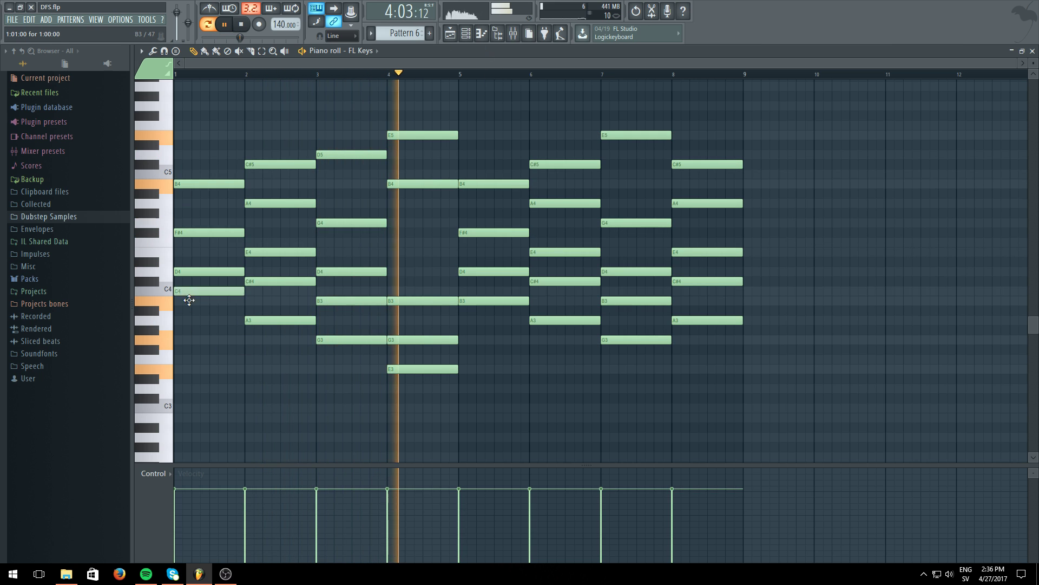
Transpose all the FL Keys chord notes back up one octave and deselect them
key("ctrl+a")
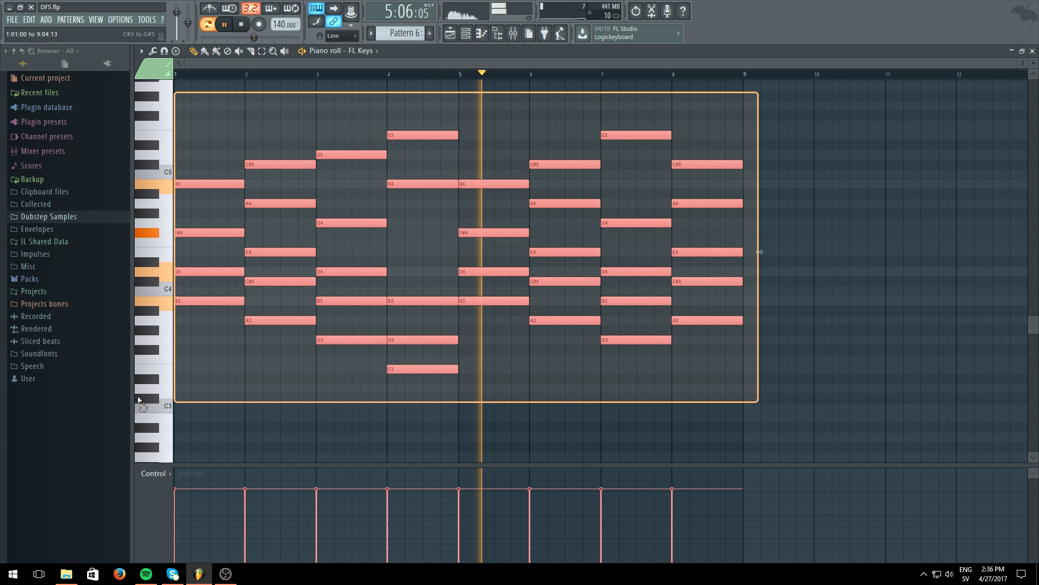
left_click_drag(197, 305, 123, 190)
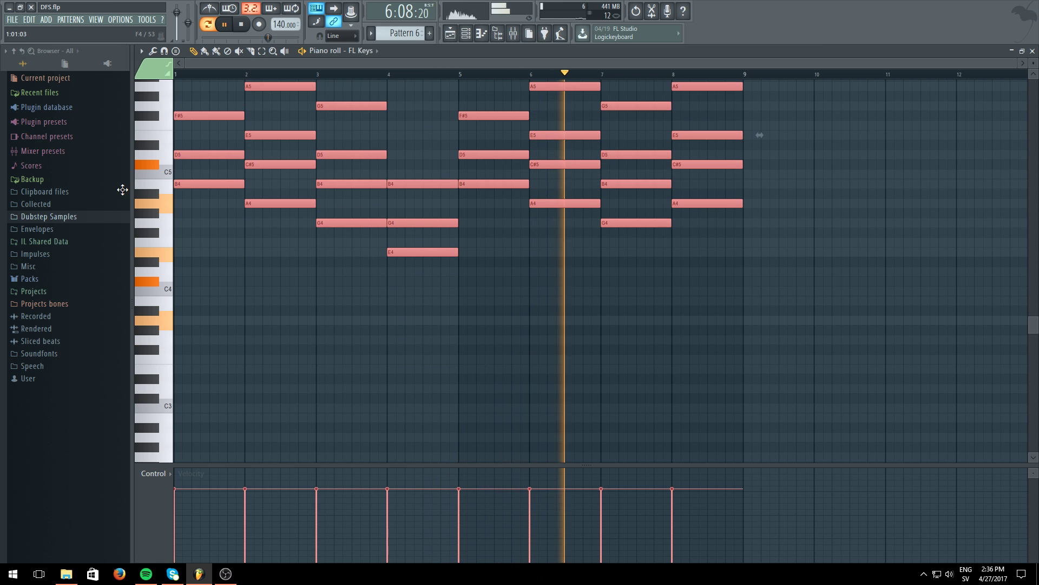
left_click(336, 287, "ctrl")
Remove the Pattern 6 clip at bar 1 on track 4 of the playlist and replay the intro
key("F5")
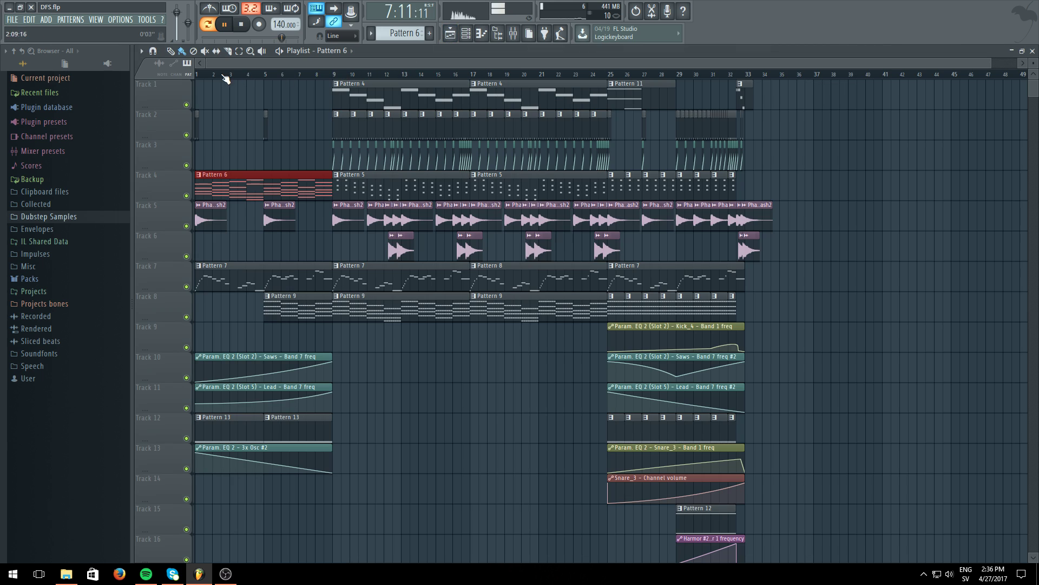
right_click(295, 194)
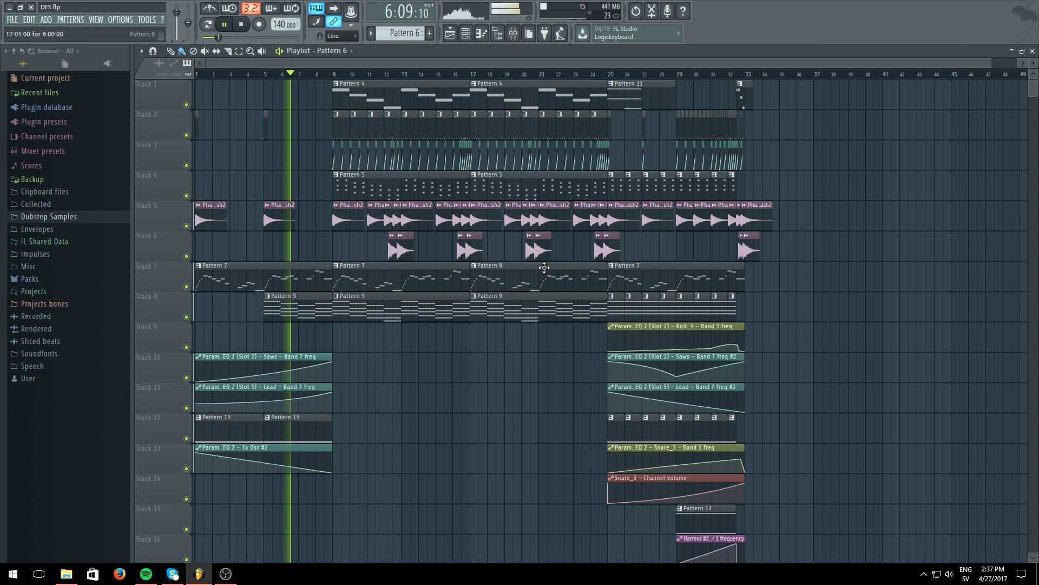
scroll(531, 325, "down", 4)
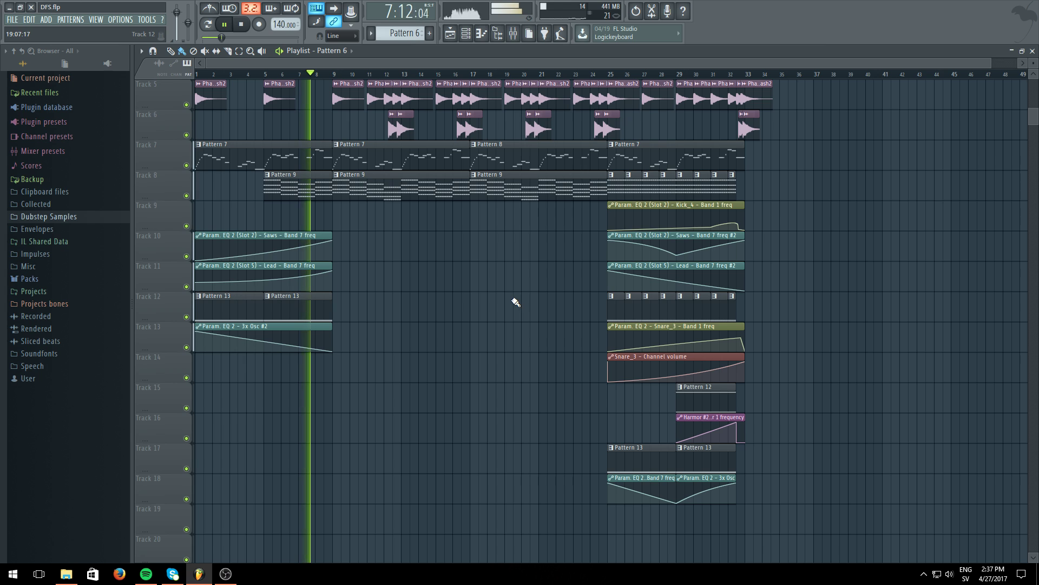
Add a PhaseOne_Crash2 clip at bar 7 on track 5 and Pattern 1 clips at bars 7 and 8 on track 2
scroll(514, 301, "up", 3)
scroll(503, 299, "up", 1)
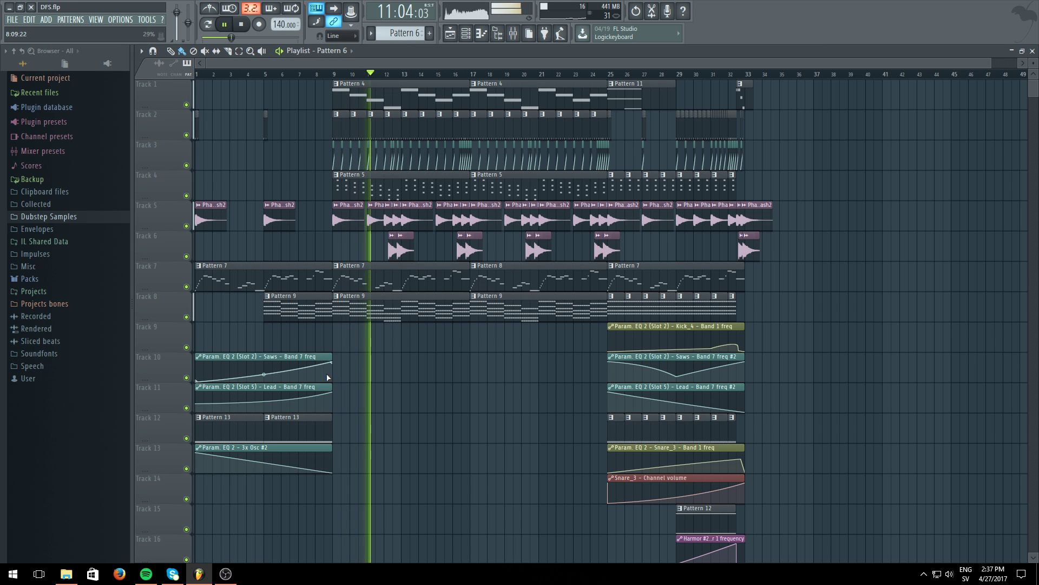
scroll(272, 90, "up", 5)
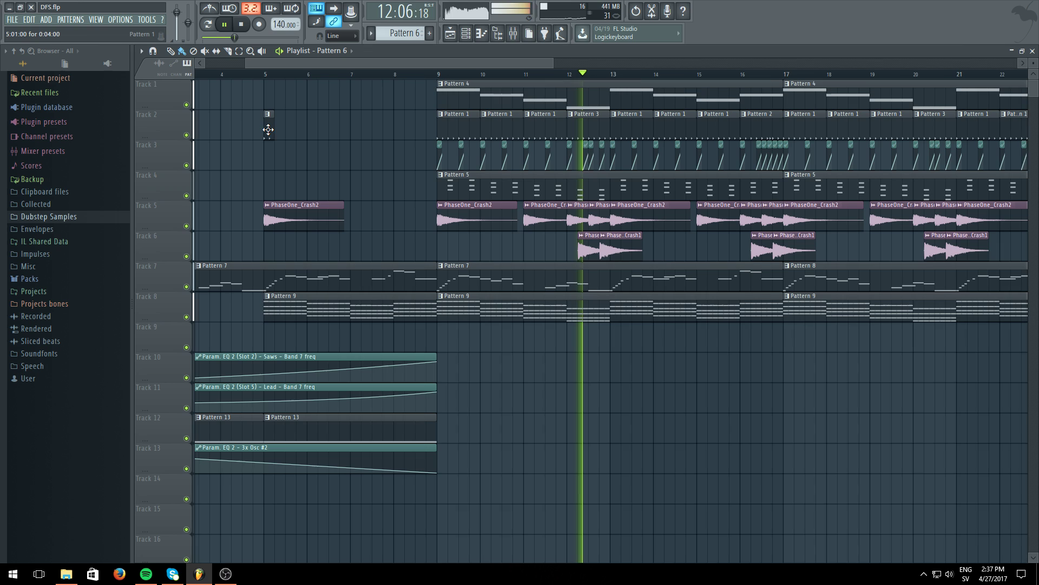
left_click(321, 218)
left_click(354, 212)
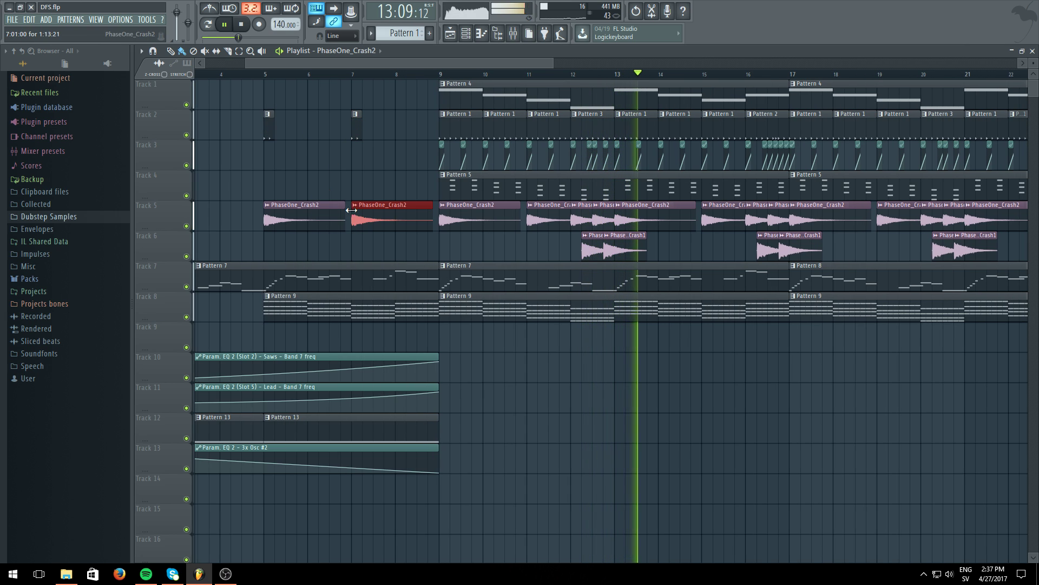
left_click_drag(357, 130, 401, 129, "shift")
left_click(353, 77)
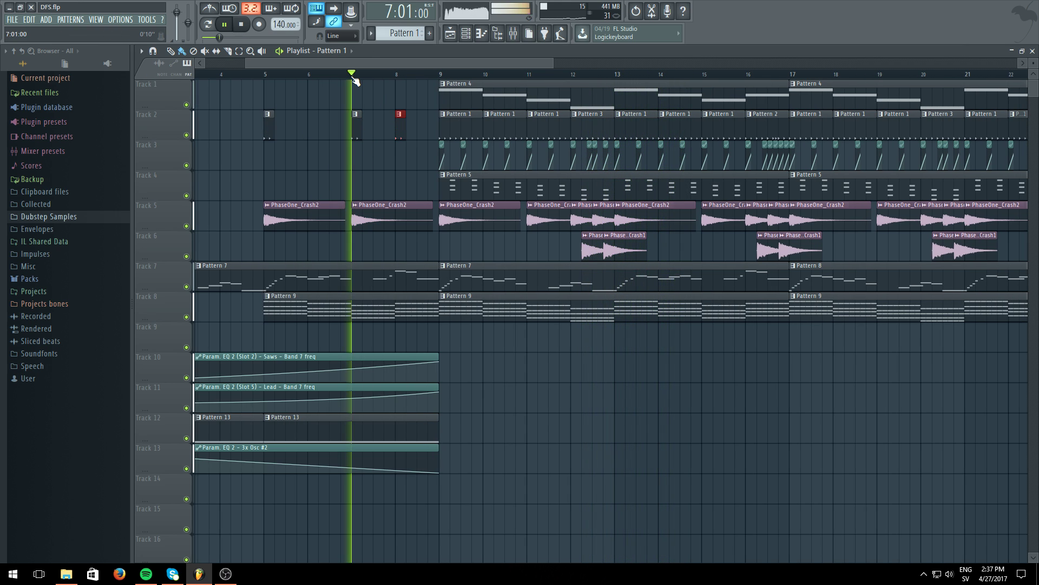
Fill bar 8 with PhaseOne_Crash2 clips at its start and midpoint on track 5 and PhaseOne_Crash1 clips on beats 2 and 4 on track 6
left_click(395, 219)
left_click_drag(410, 244, 408, 209)
left_click(585, 242)
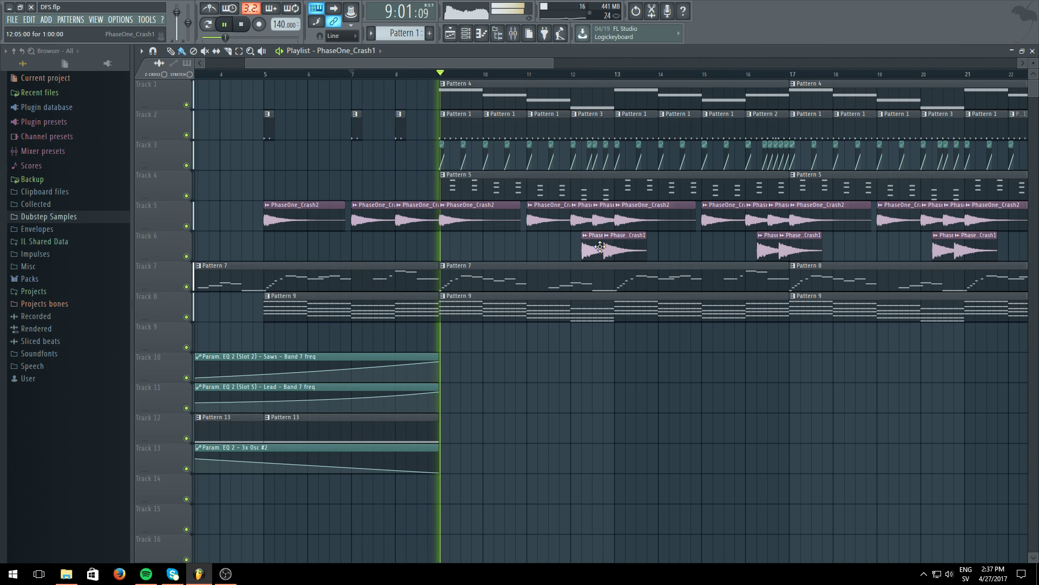
left_click(424, 248)
left_click_drag(424, 248, 414, 248)
left_click_drag(456, 248, 431, 215)
left_click(482, 219)
left_click(492, 244)
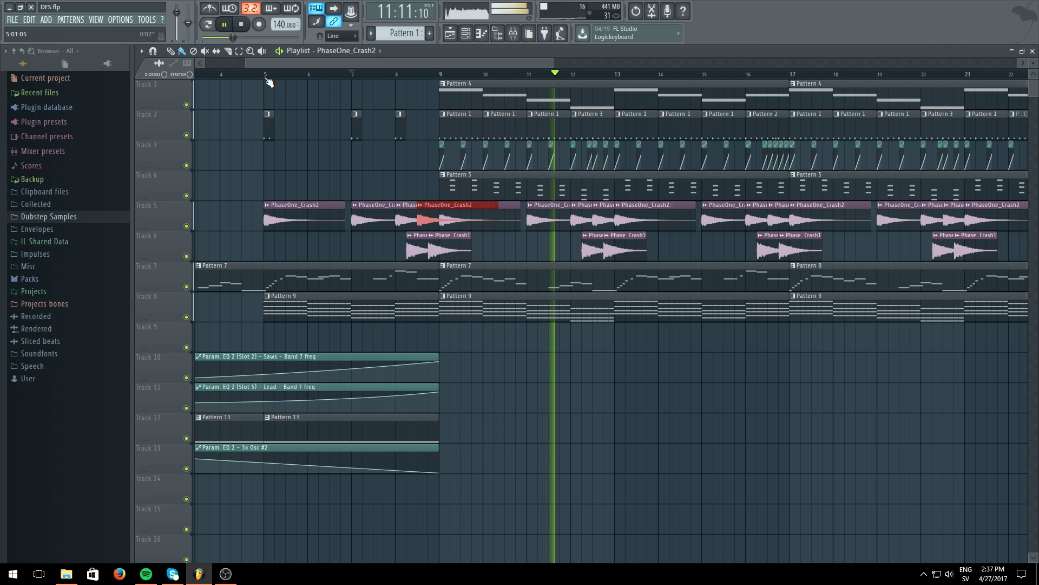
key("Delete")
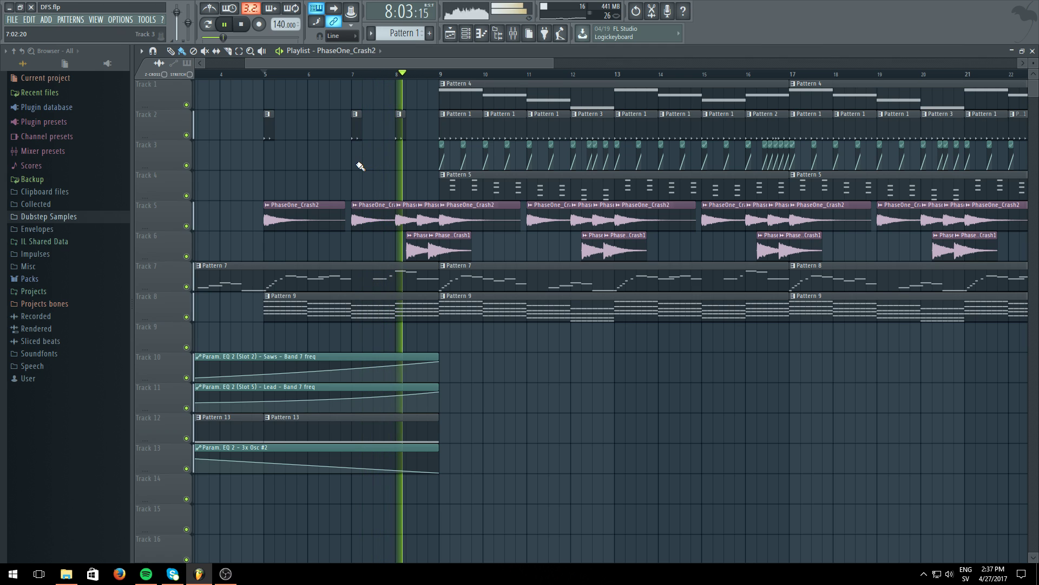
Add a Pattern 1 clip on track 2 and a Pattern 15 clip on track 1 halfway through bar 8, trimming Pattern 15 at bar 9
left_click(422, 119)
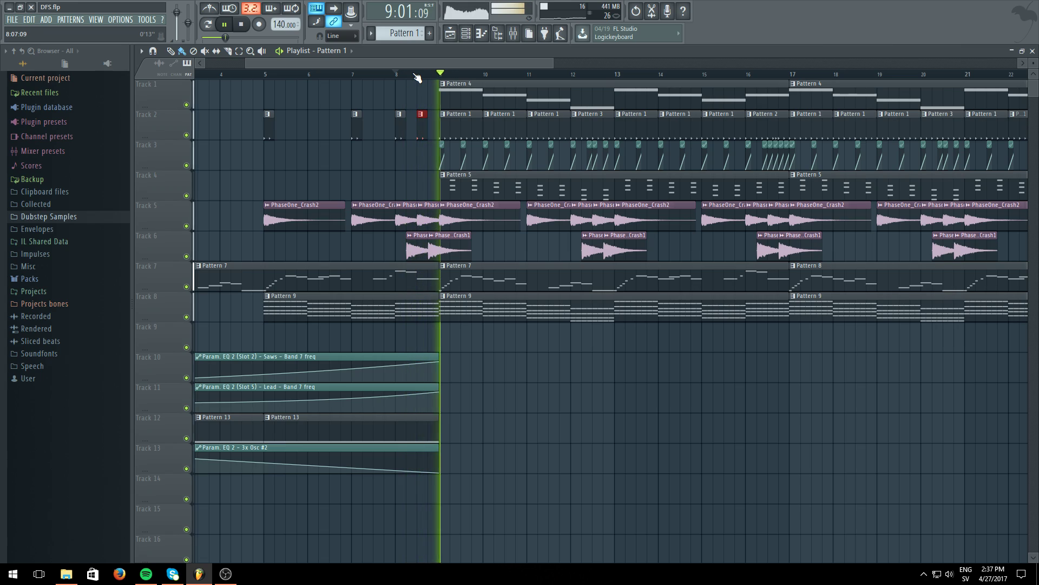
scroll(417, 76, "up", 4)
scroll(419, 76, "down", 6)
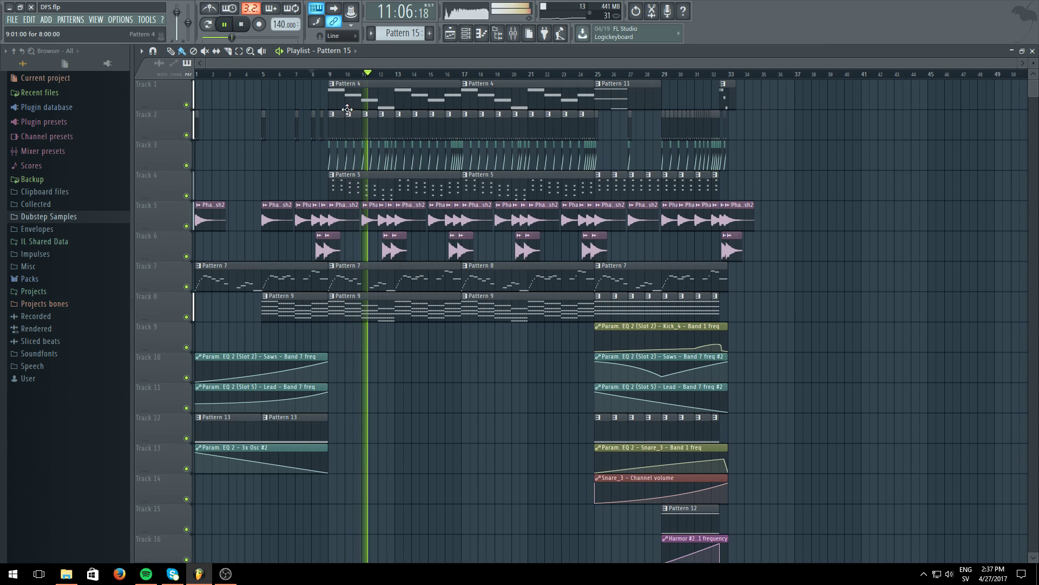
scroll(320, 77, "up", 7)
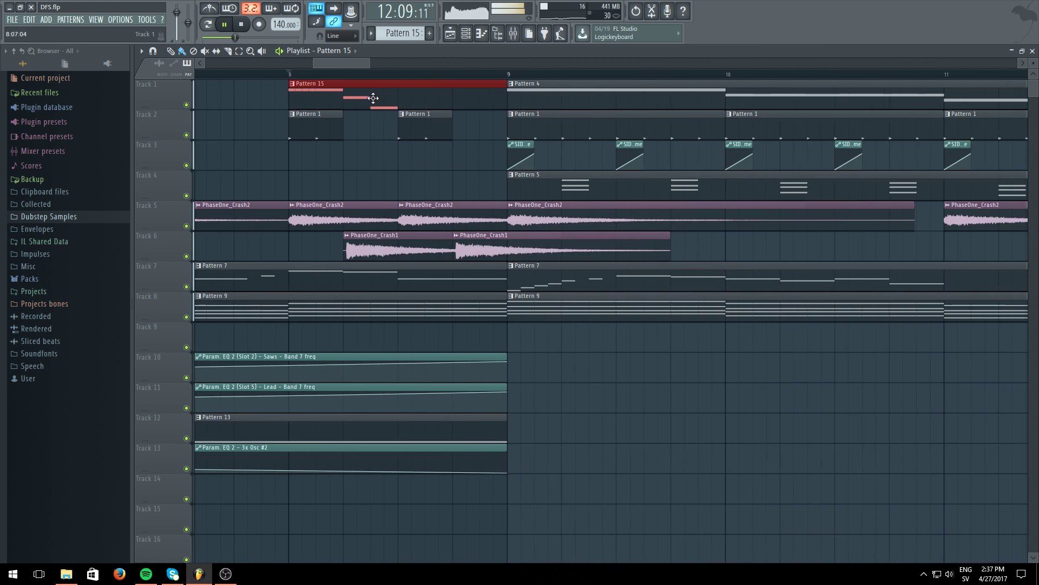
left_click_drag(373, 96, 489, 94)
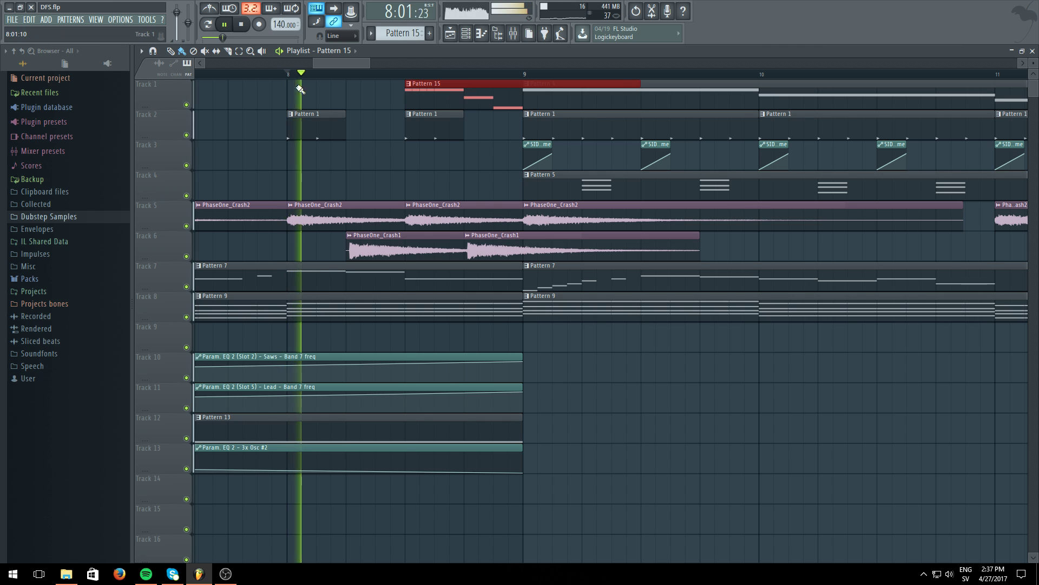
key("ctrl+d")
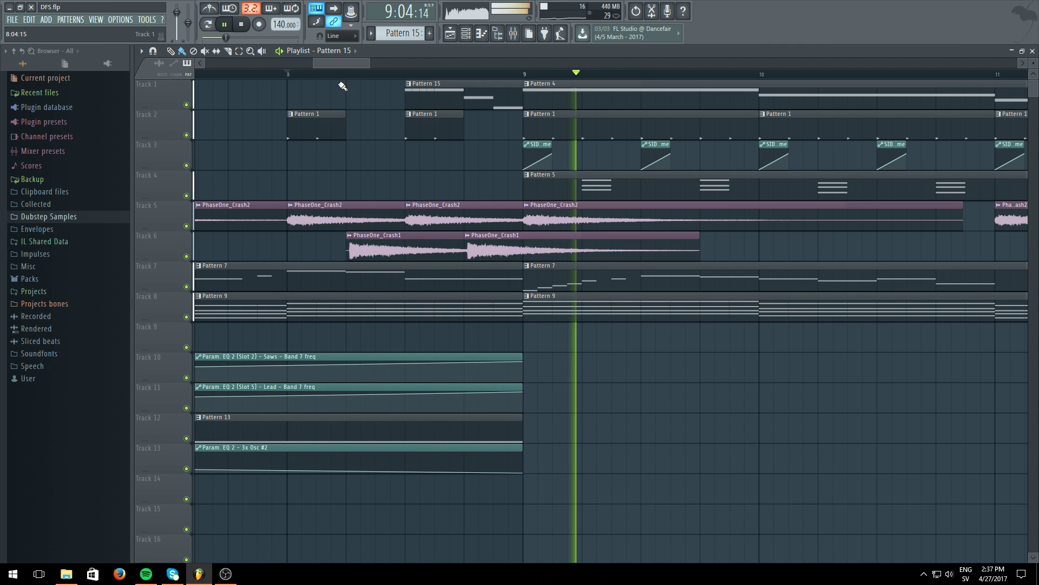
Listen through the arrangement and add a Pattern 13 clip on track 17 and a Param. EQ 2 - 3x Osc automation clip on track 18, both at bar 21
scroll(332, 83, "down", 4)
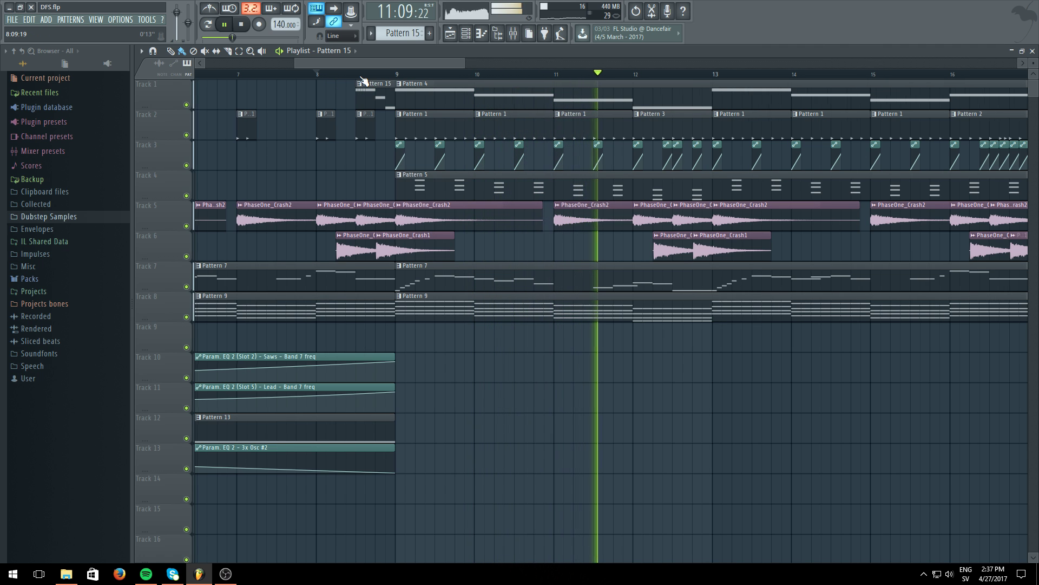
scroll(366, 83, "down", 2)
scroll(363, 81, "down", 4)
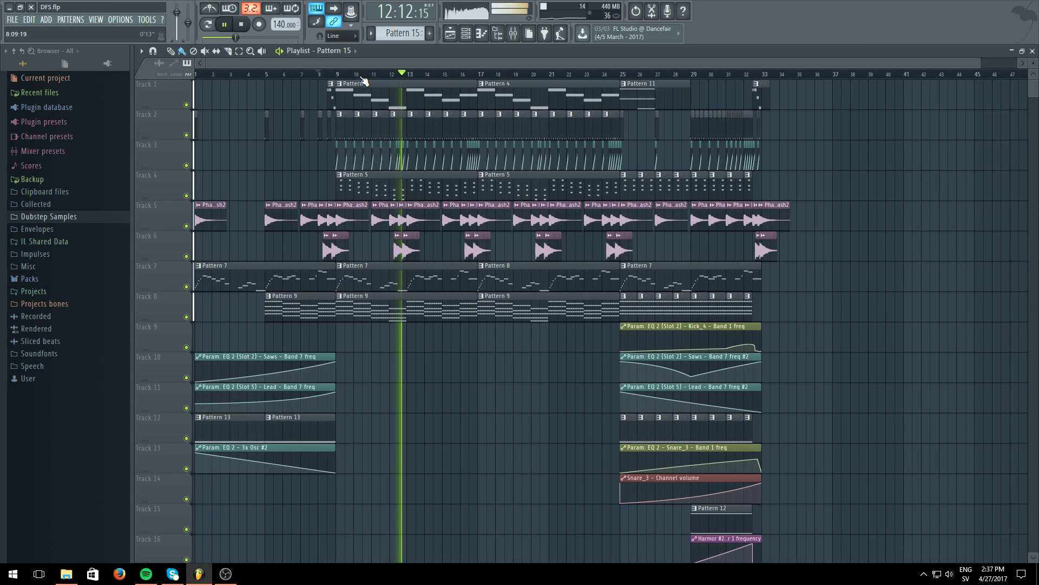
scroll(364, 80, "down", 1)
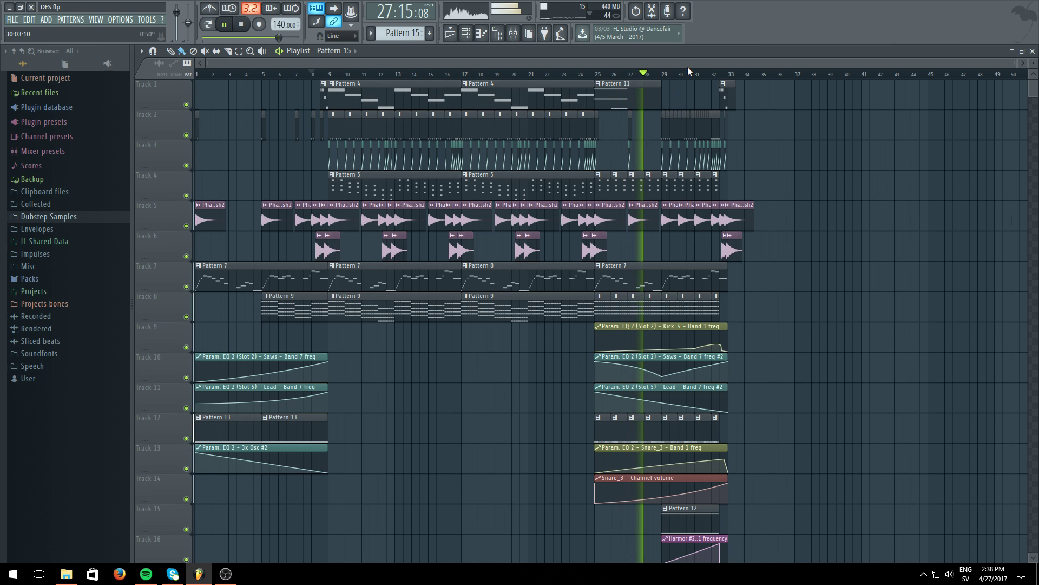
scroll(777, 285, "down", 5)
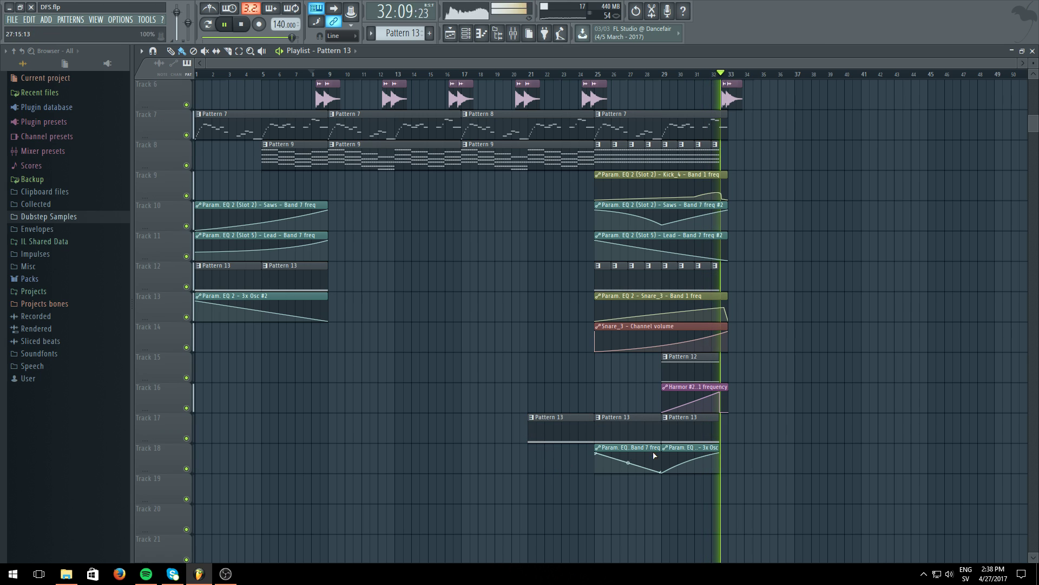
left_click(557, 459)
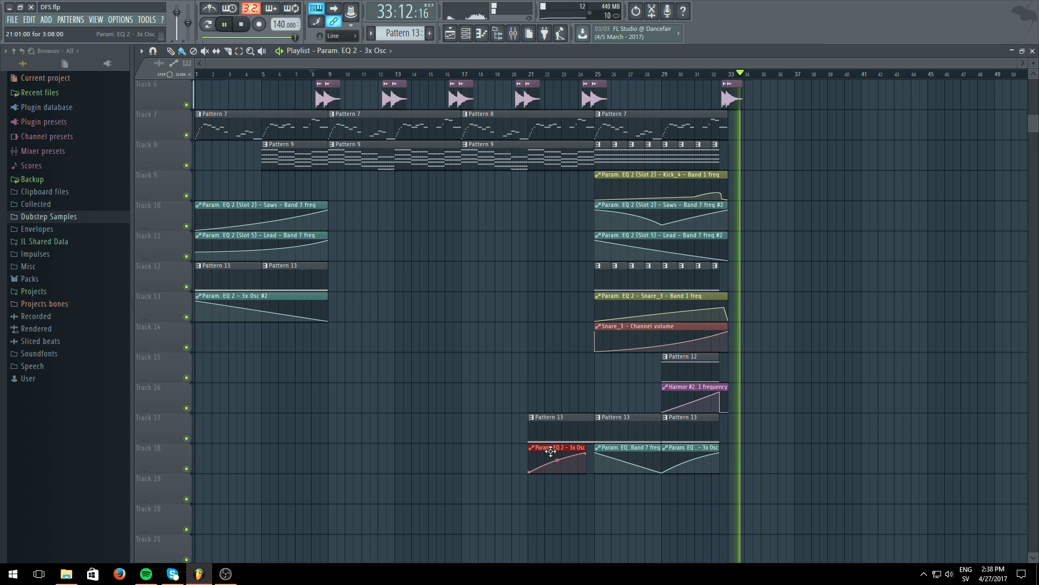
left_click_drag(556, 448, 555, 449)
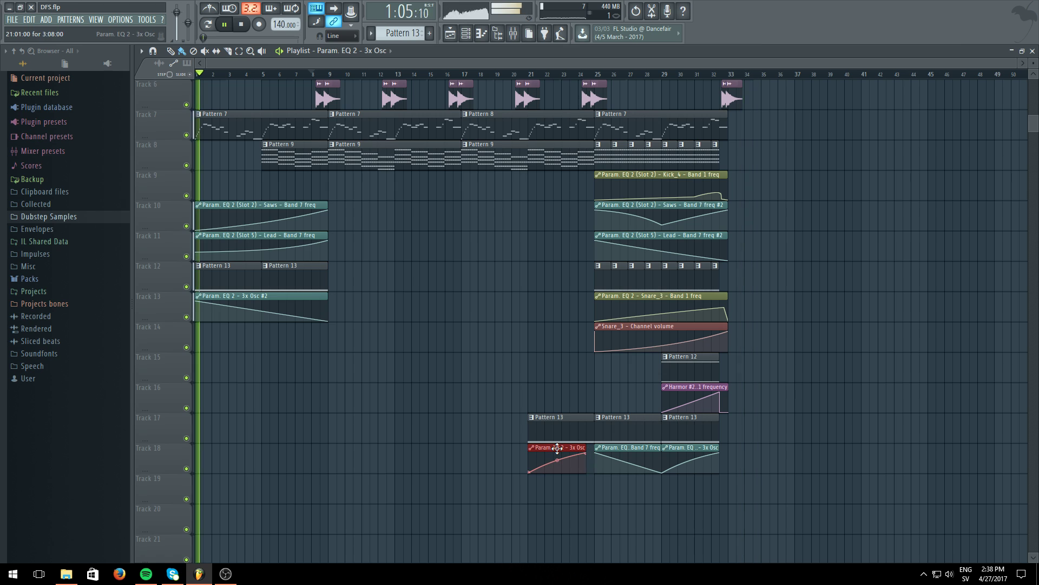
Make the bar 21 3x Osc automation clip unique, extend its end point to bar 25 and flatten its rising curve
left_click(571, 76)
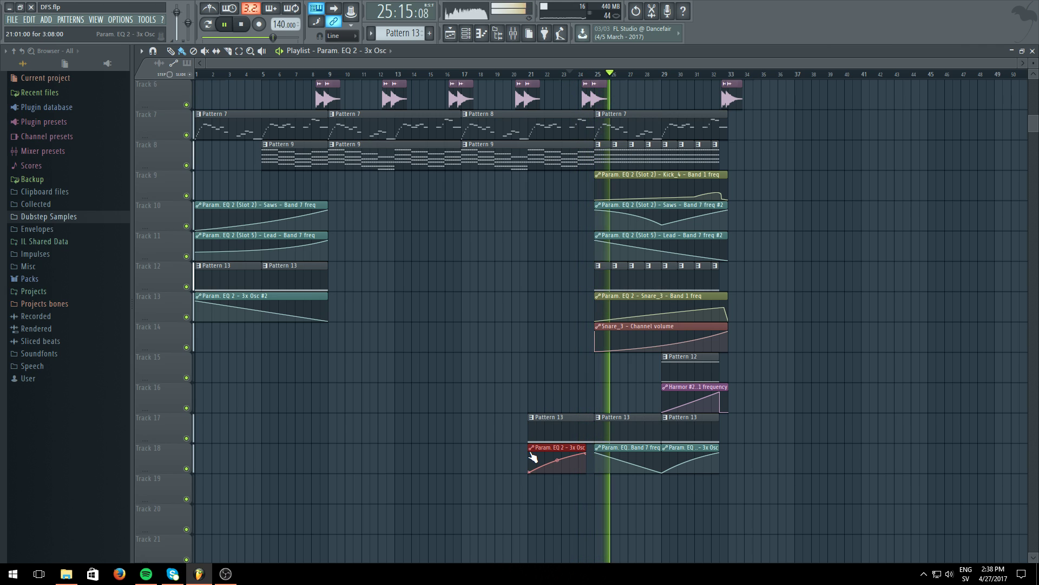
left_click(532, 448)
left_click(595, 507)
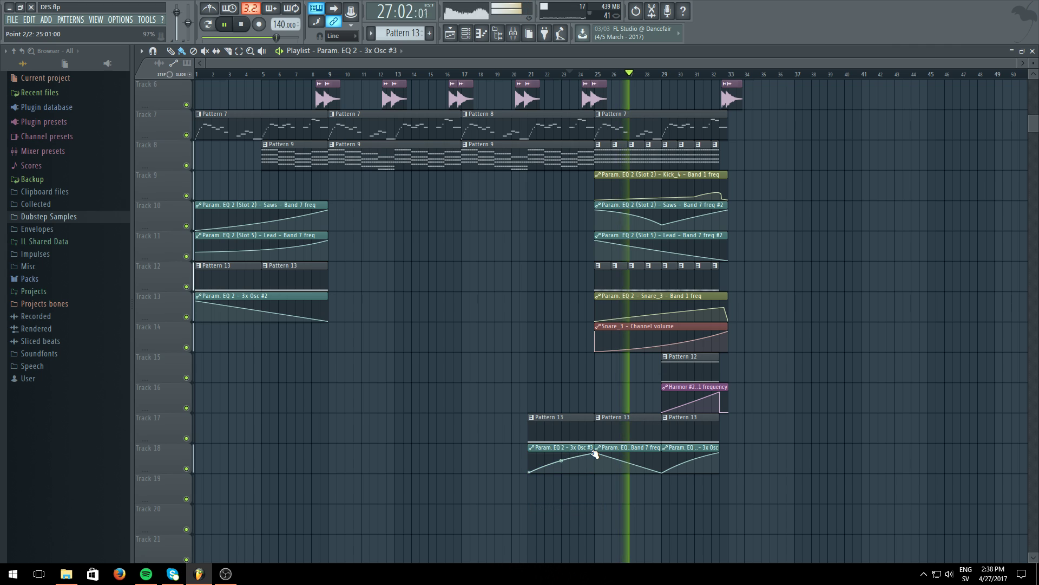
left_click_drag(563, 462, 562, 466)
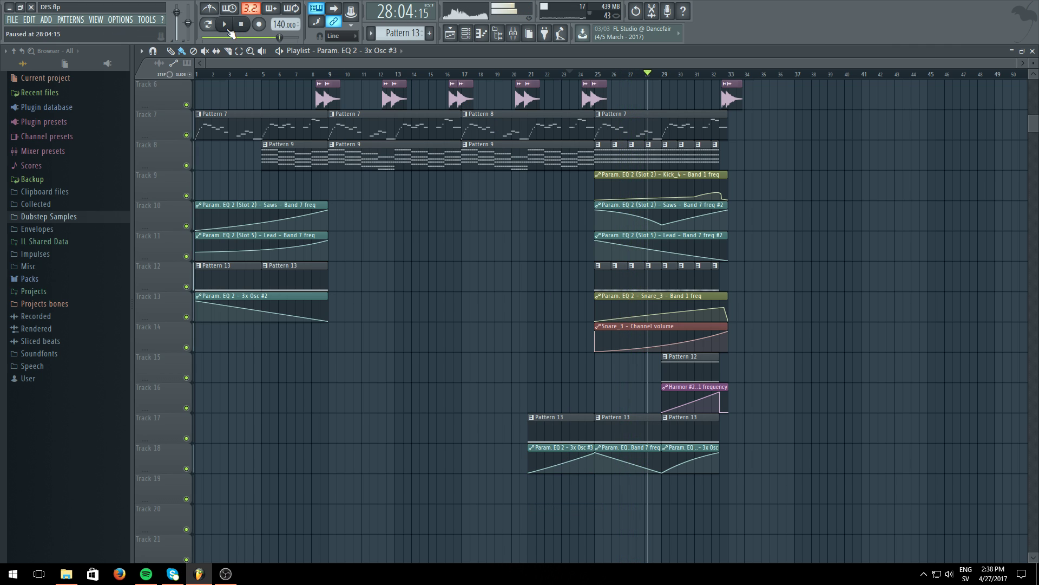
Stop playback, return to the first playlist tracks and switch to the OBS window
scroll(431, 146, "up", 5)
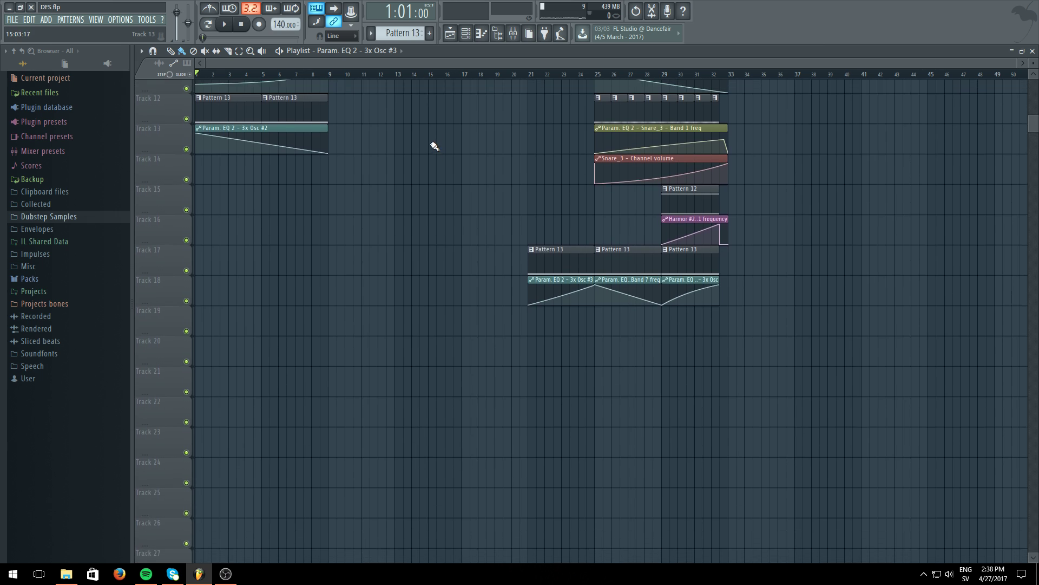
left_click(226, 573)
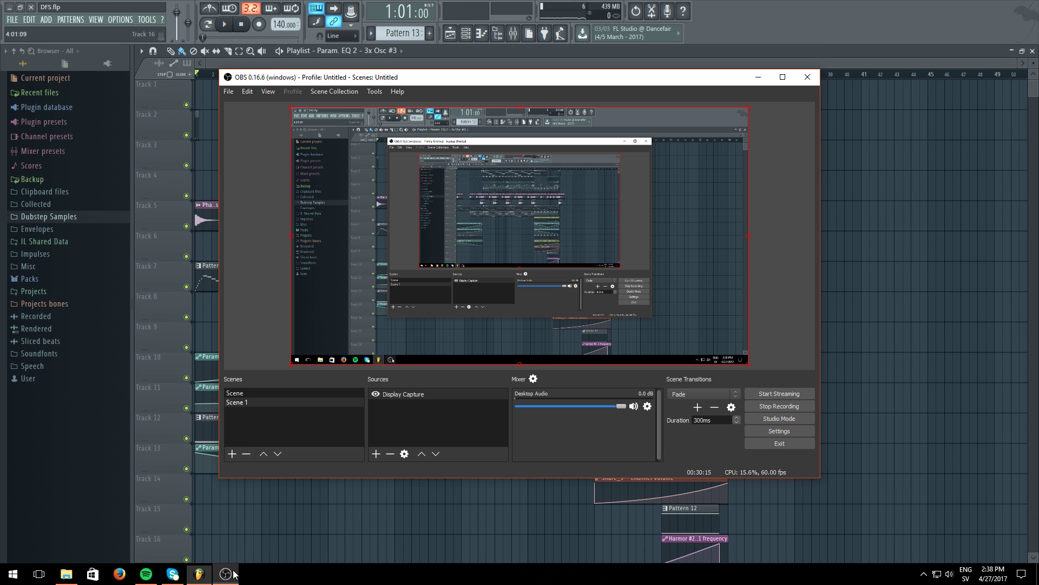